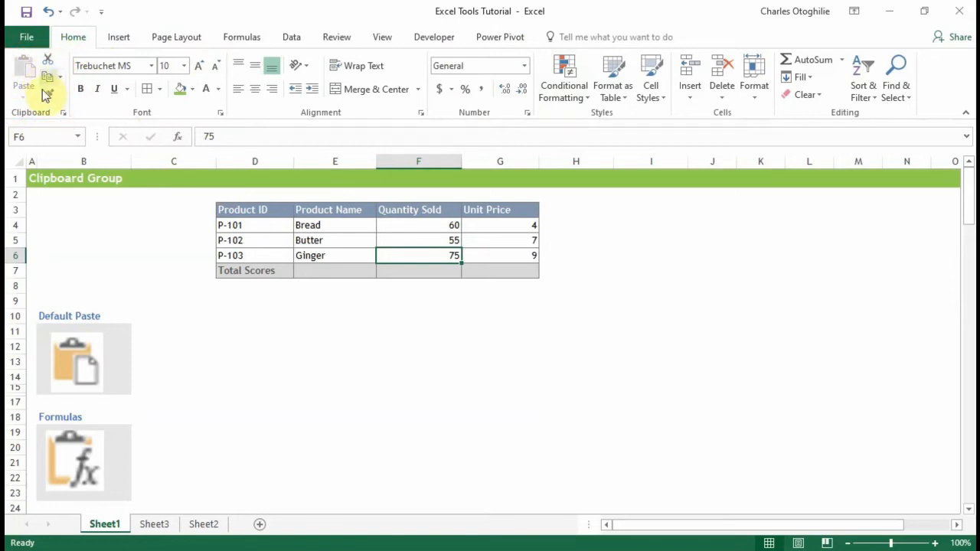
click(263, 230)
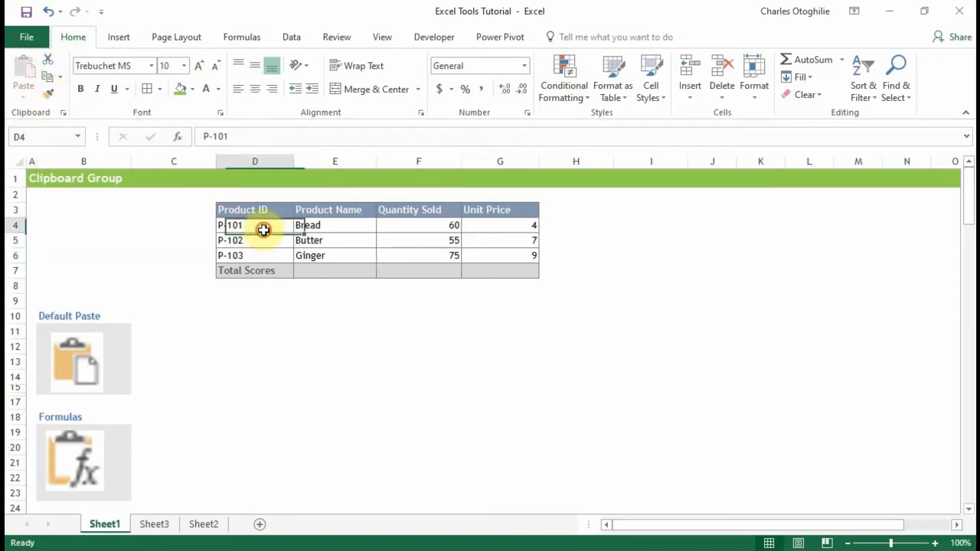
click(549, 317)
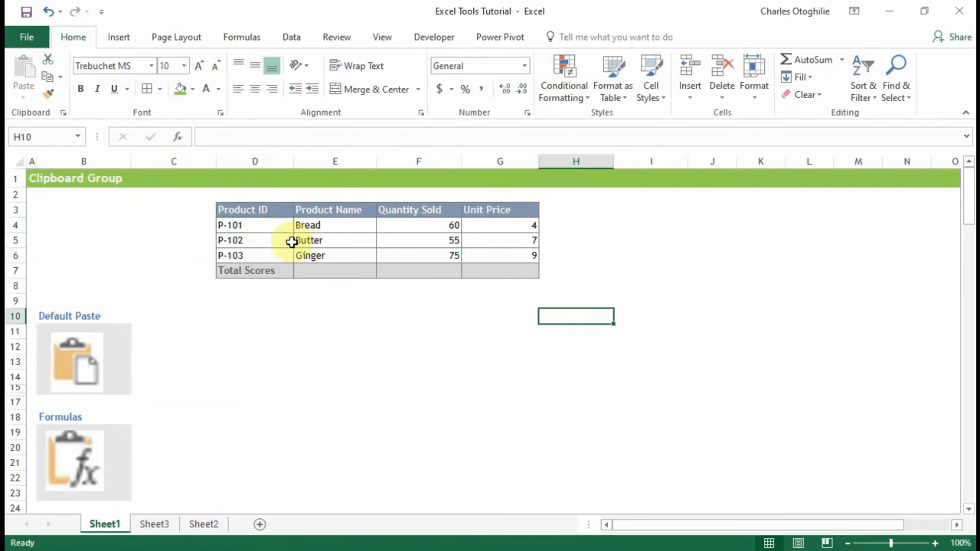
drag(258, 211, 496, 273)
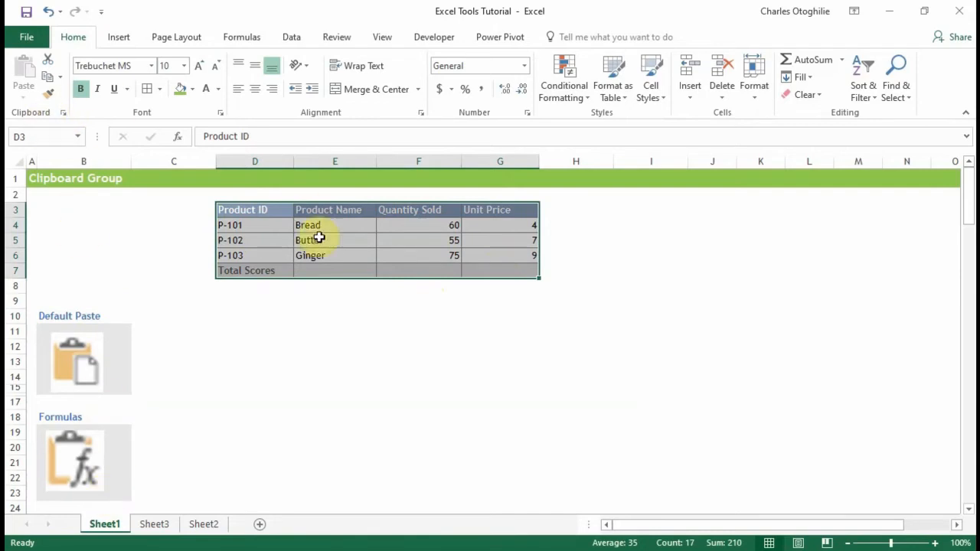
click(574, 316)
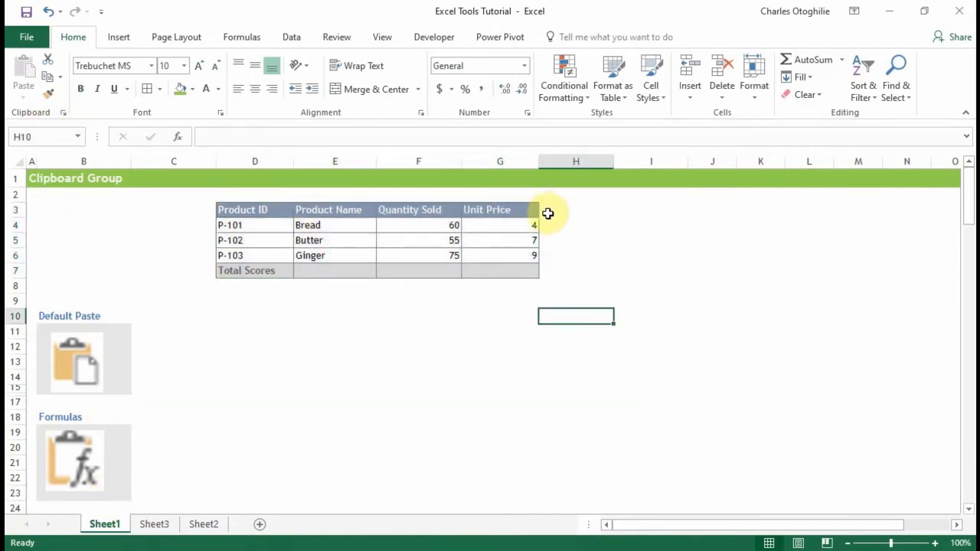
click(417, 213)
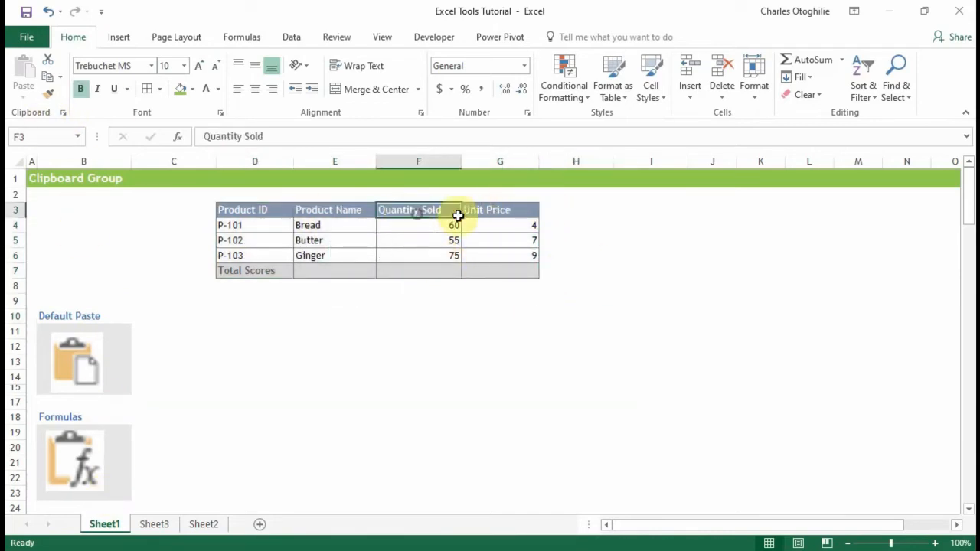
drag(513, 210, 517, 261)
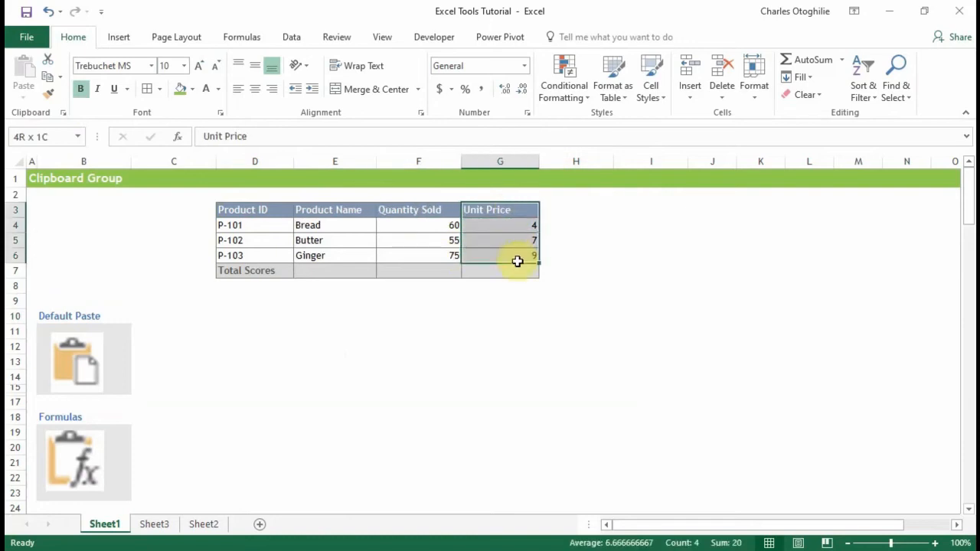
Add an "Amount" column header in H3, next to the Unit Price header.
click(553, 210)
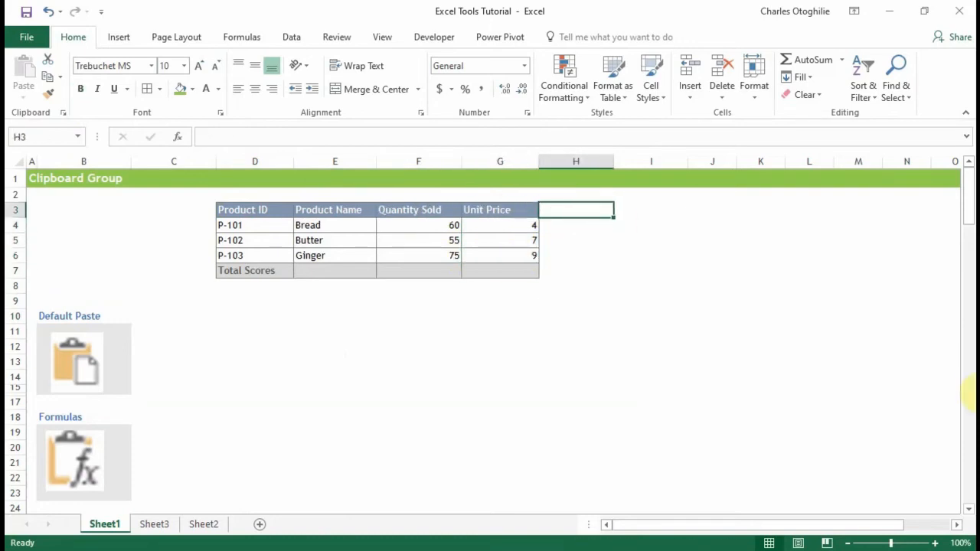
text(Amo)
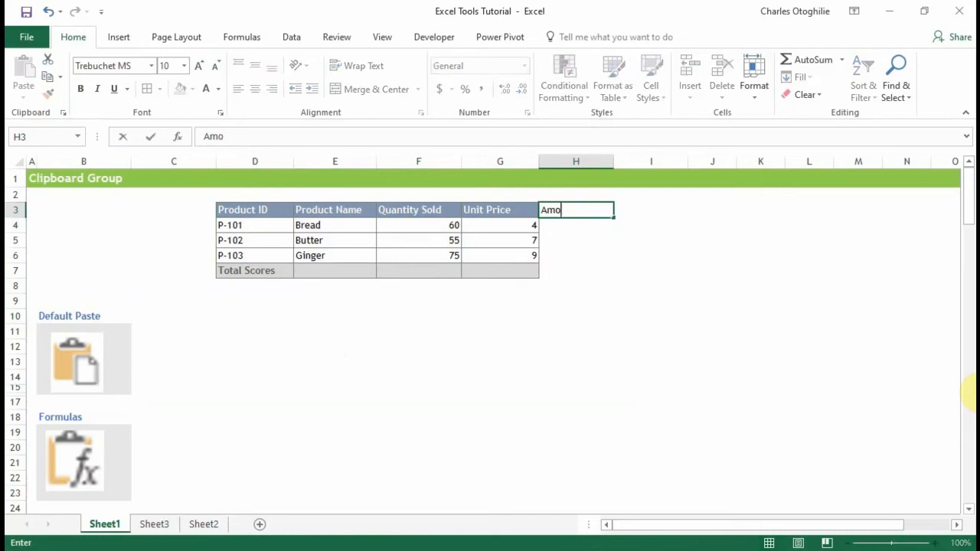
text(unt)
key(Return)
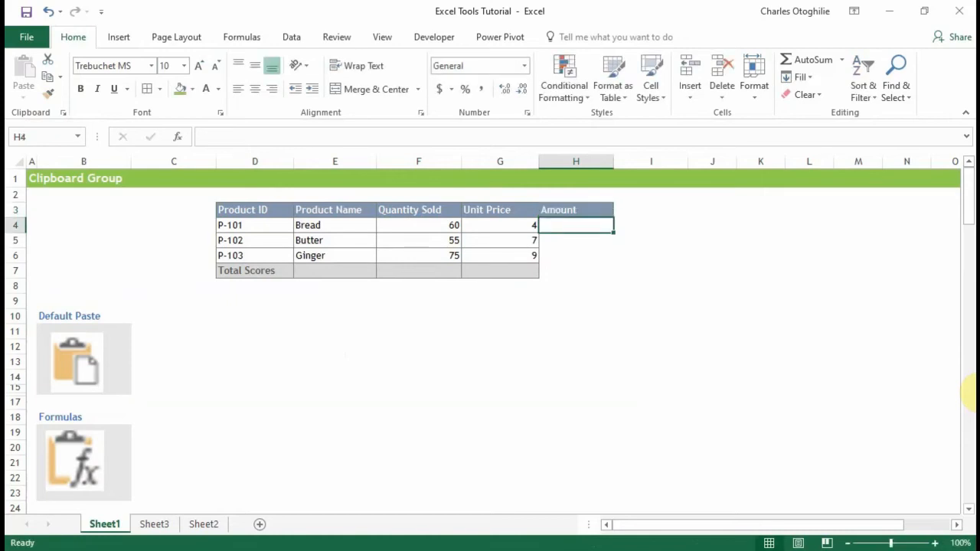
key(Up)
key(Left)
key(Left)
key(Left)
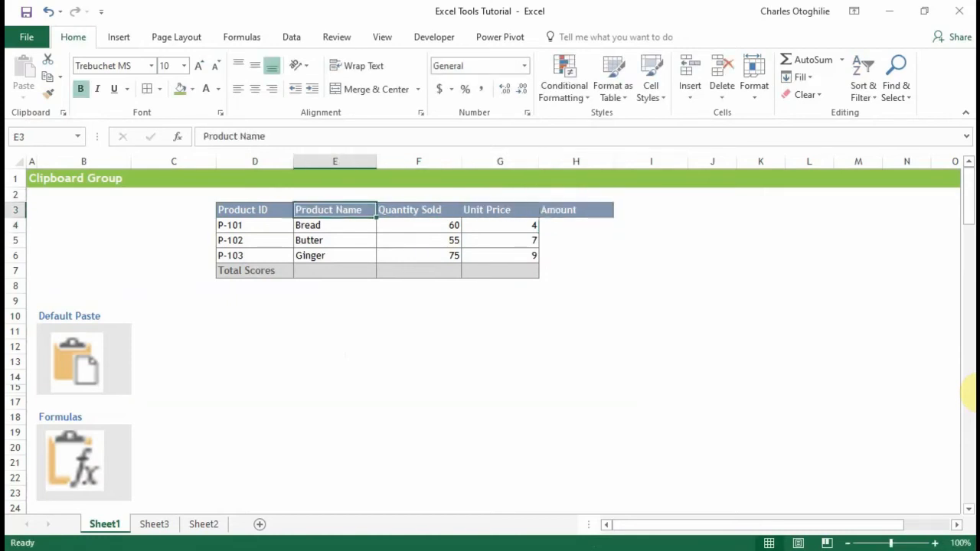
key(Right)
key(Right)
key(Right)
key(Left)
key(Left)
key(Left)
key(Left)
key(shift+Right)
key(shift+Right)
key(shift+Right)
key(shift+Right)
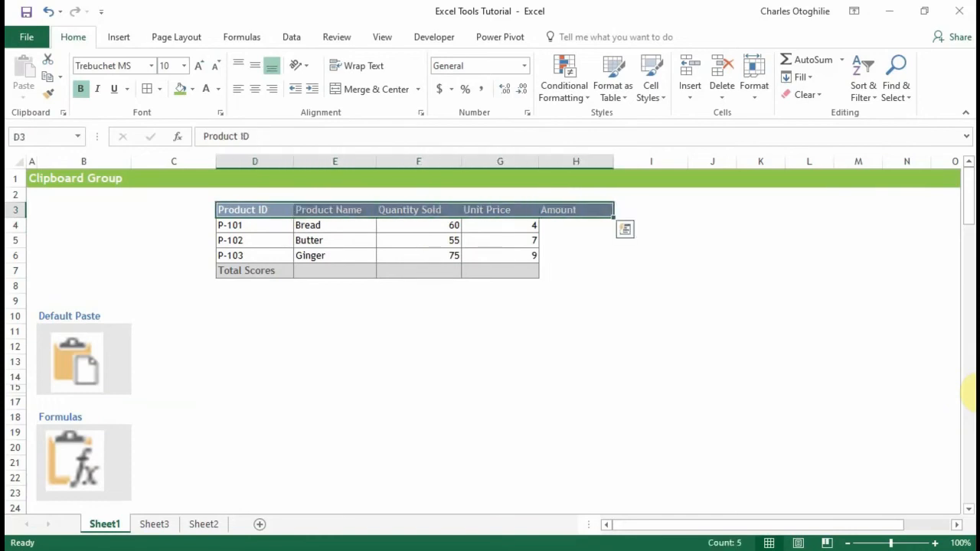
key(Right)
key(Right)
key(Right)
key(Right)
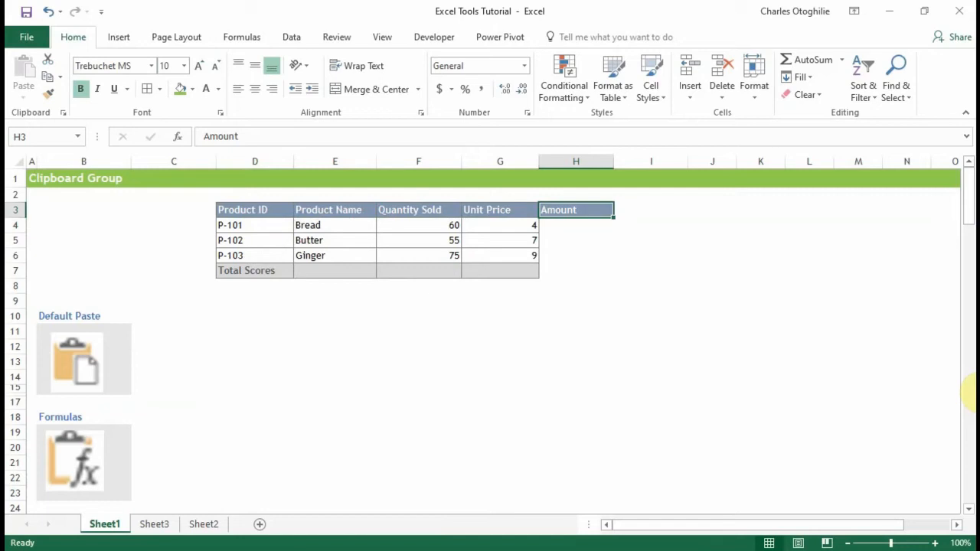
key(Down)
key(Down)
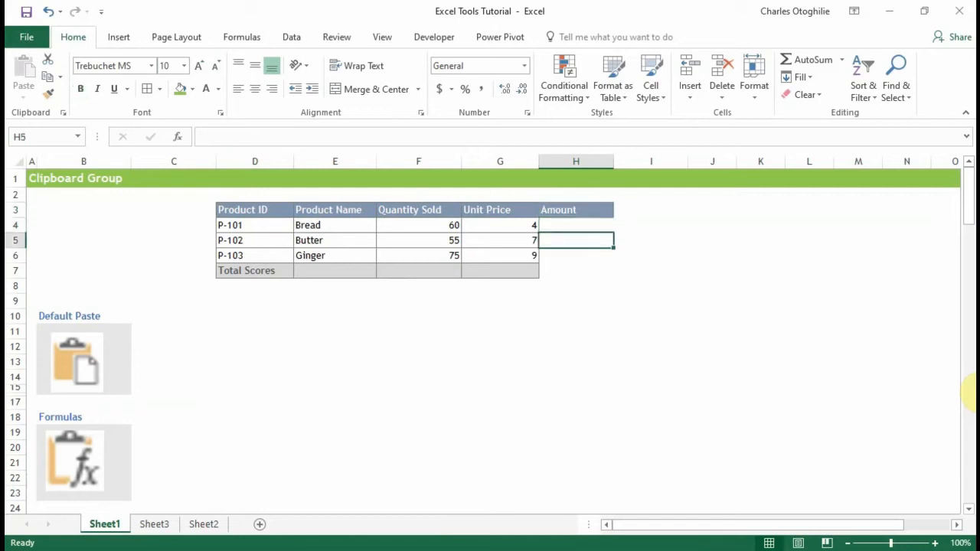
key(Down)
key(Down)
key(Down)
key(Up)
key(Up)
key(Up)
key(Up)
key(Up)
key(Down)
key(Down)
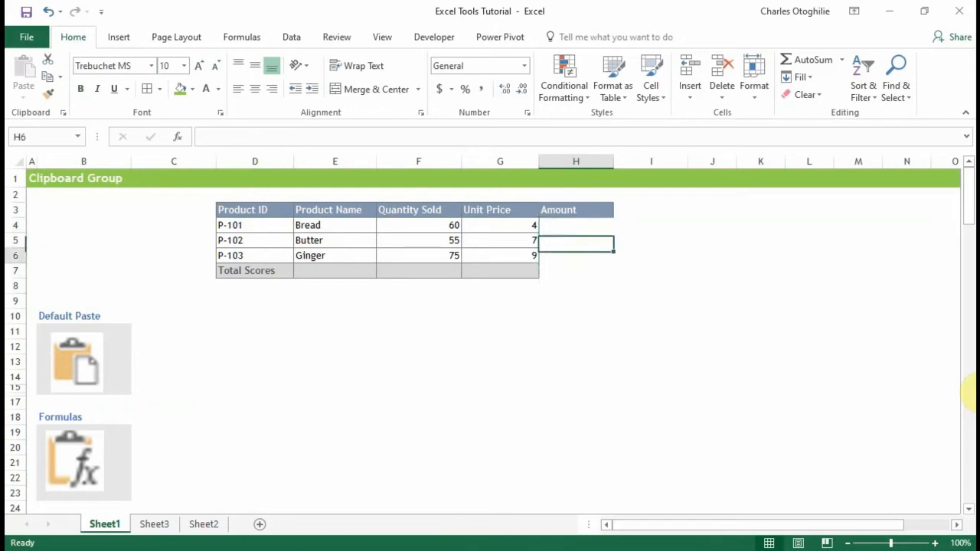
key(Down)
key(Down)
key(Down)
key(Up)
key(Up)
key(Up)
key(Up)
key(Down)
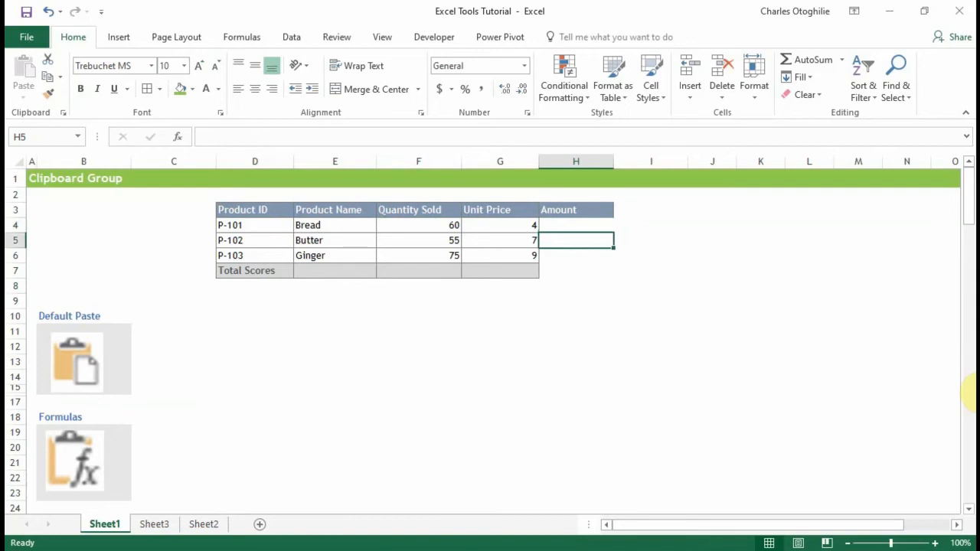
Calculate the amount for Bread in H4 with the formula =F4*G4.
key(Down)
key(Up)
key(Up)
text(=)
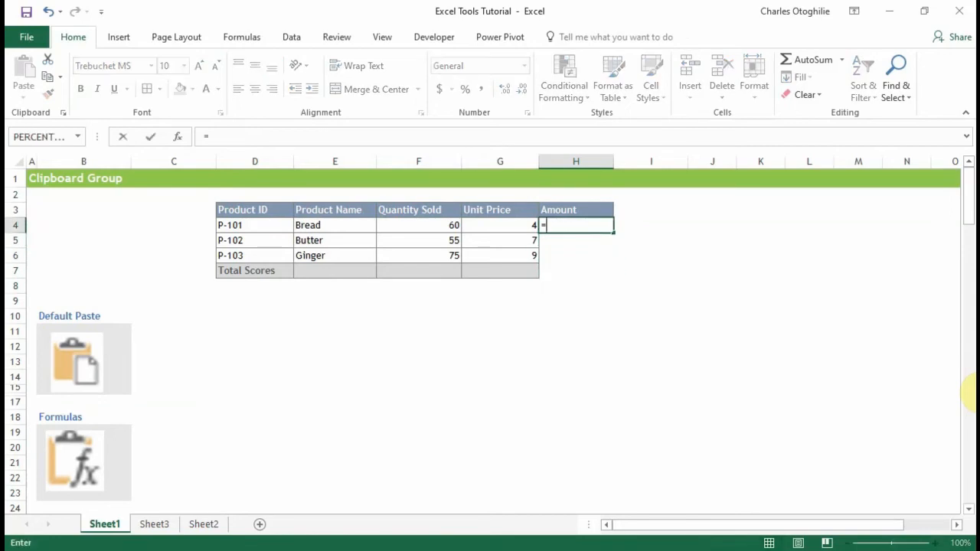
key(Left)
key(Left)
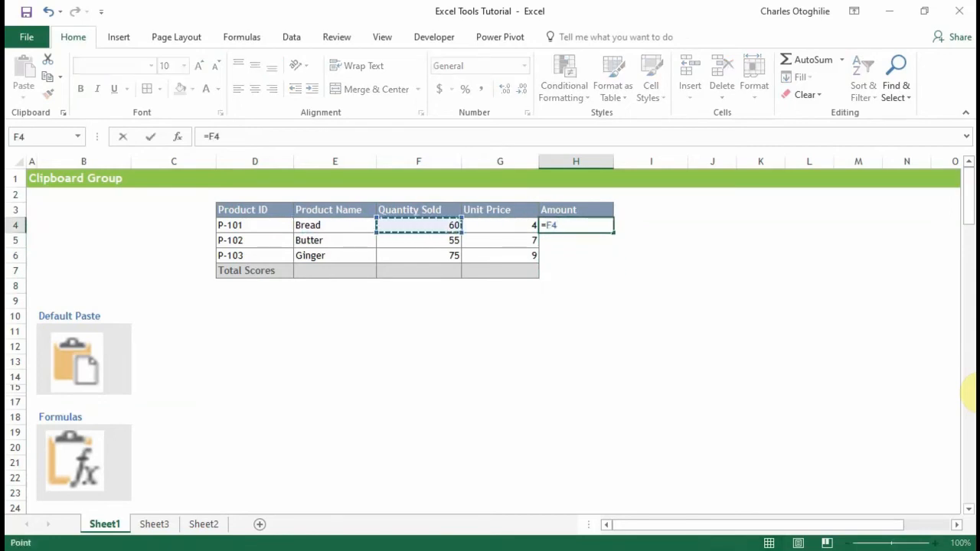
text(*)
key(Left)
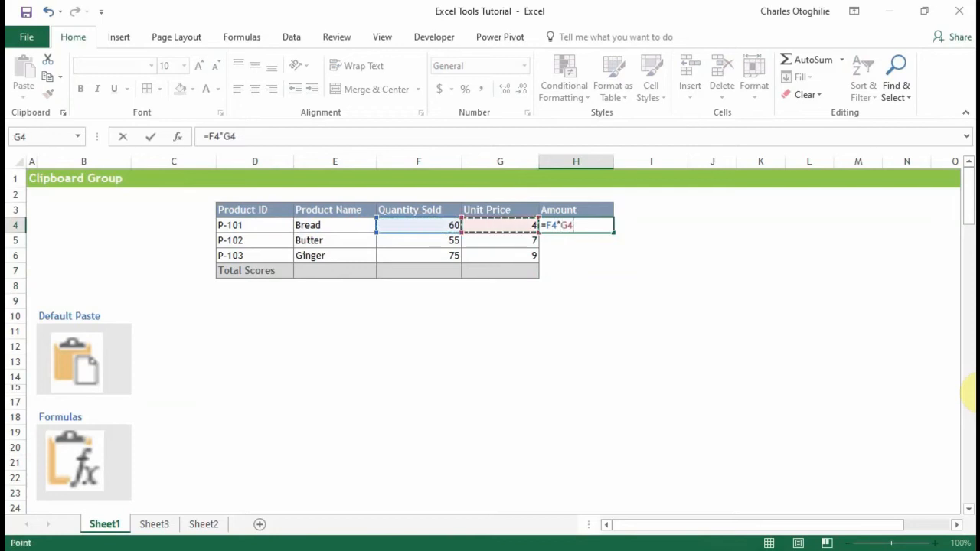
key(Return)
Fill the Amount formula from H4 down through H6 for the Butter and Ginger rows.
key(Up)
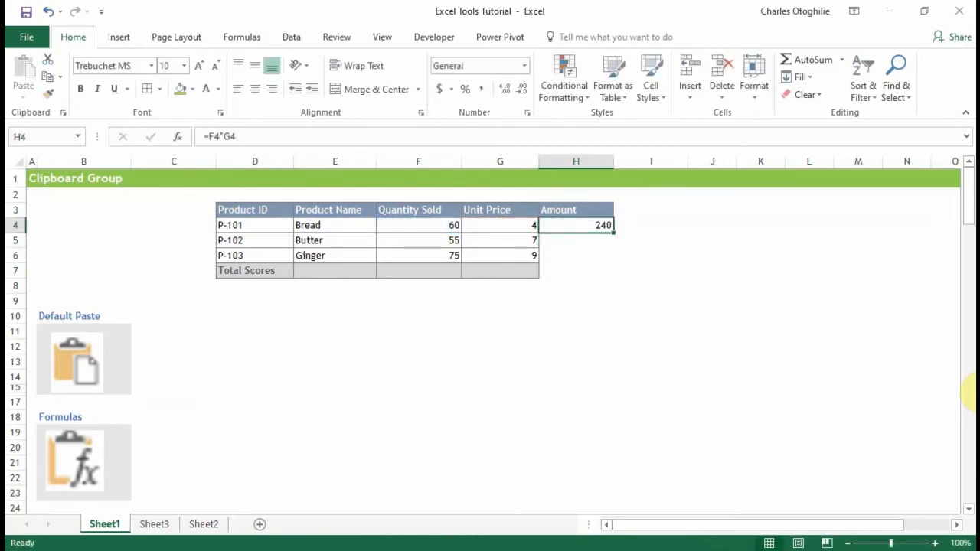
key(shift+Down)
key(shift+Down)
key(ctrl+d)
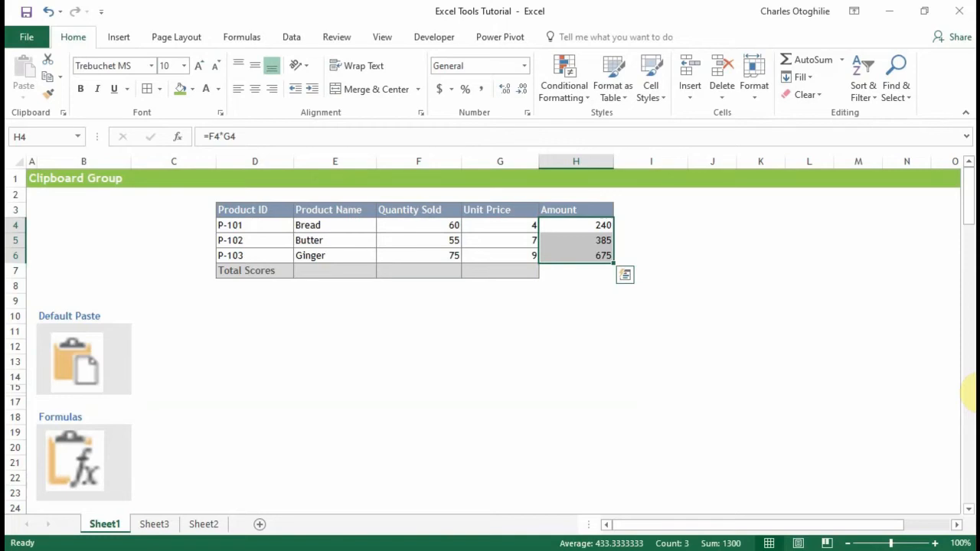
key(Left)
key(Left)
key(Left)
key(Right)
key(Right)
key(Right)
key(Down)
key(Down)
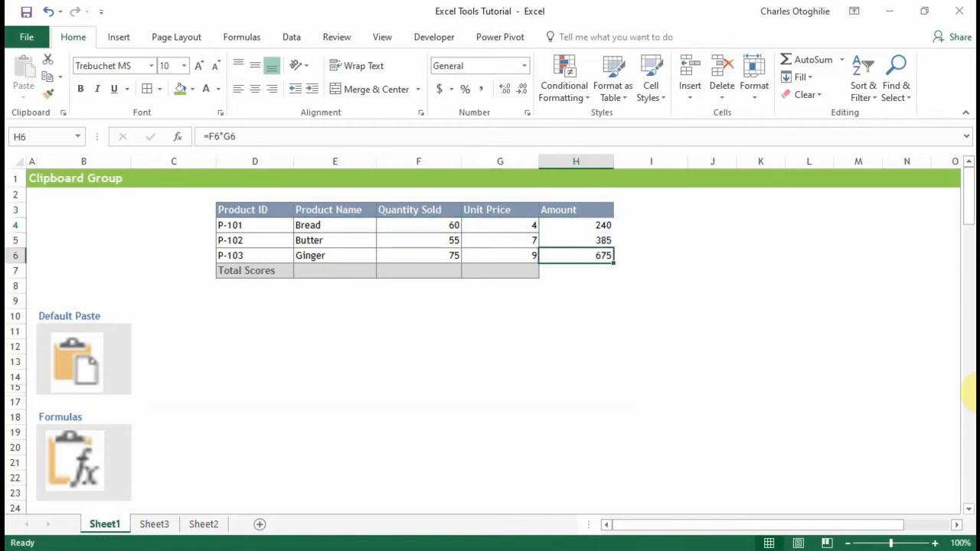
key(Down)
key(Down)
key(Down)
key(Up)
key(Up)
key(Up)
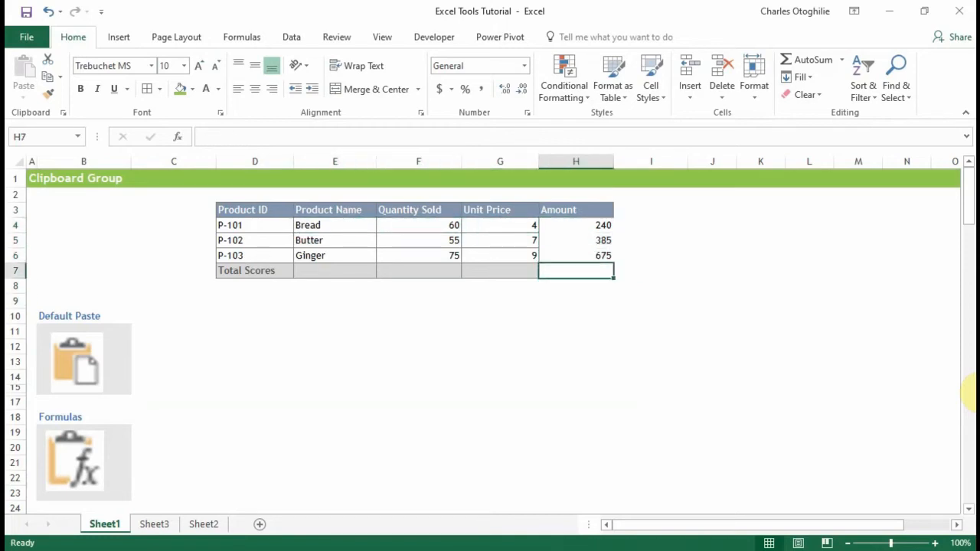
Total the Amount column in H7 with the AutoSum formula =SUM(H4:H6).
key(Down)
key(alt)
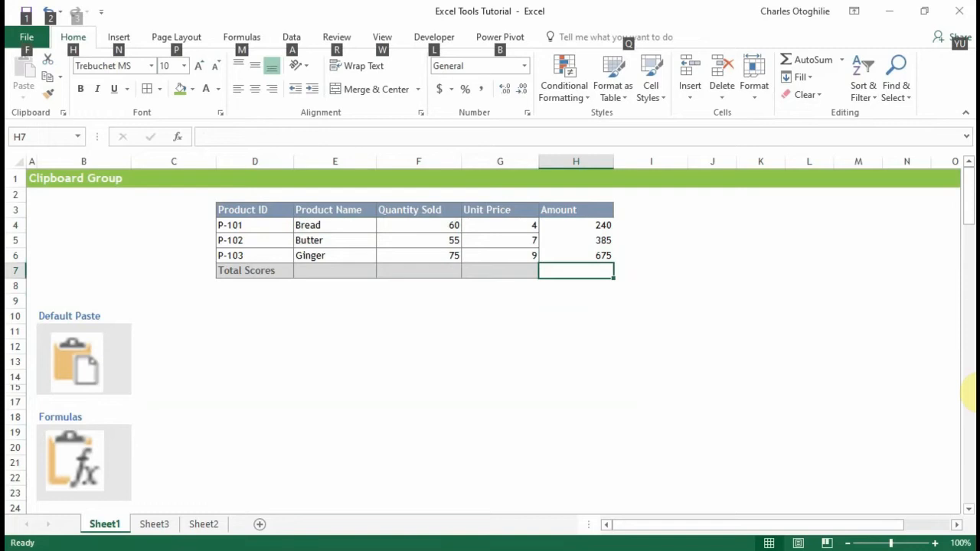
key(alt+=)
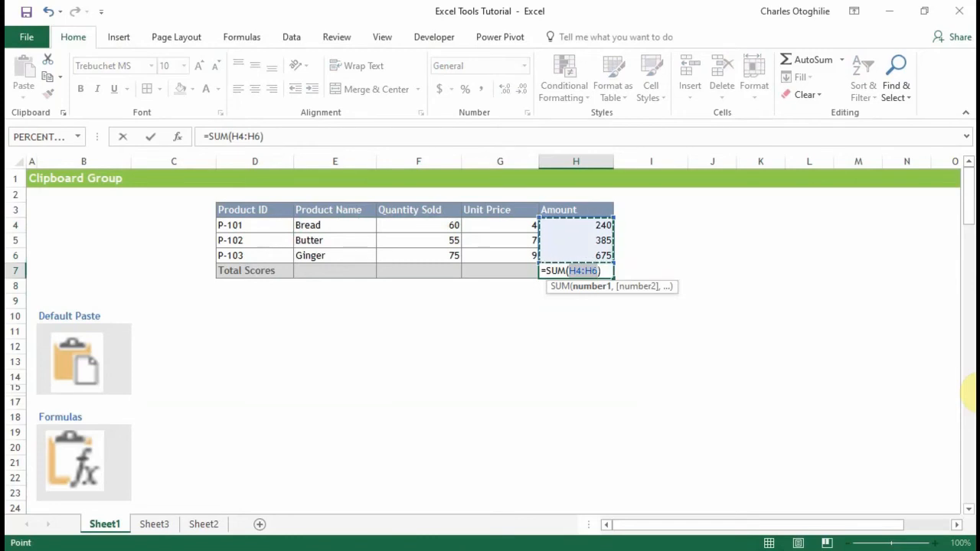
key(Return)
key(Up)
key(Up)
key(Up)
key(Up)
key(Up)
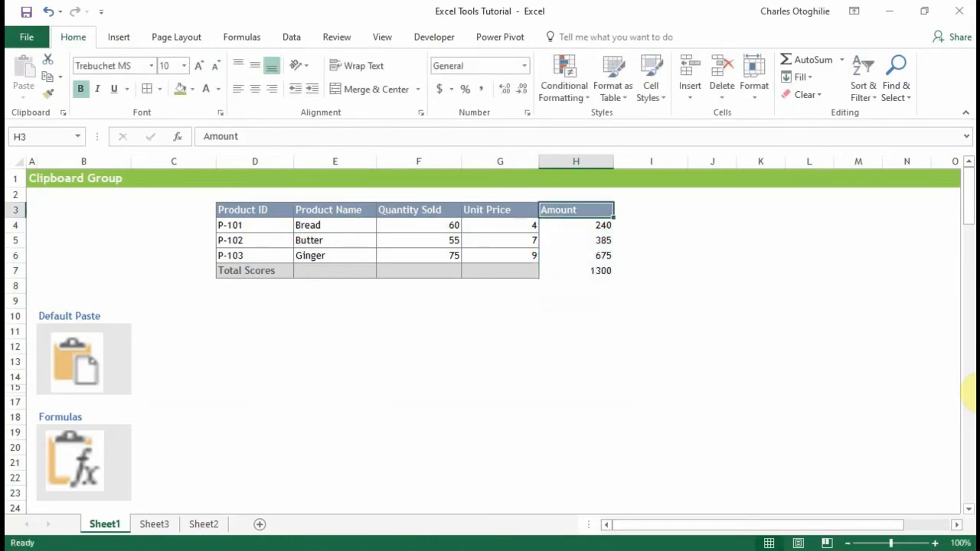
key(Down)
key(Down)
key(Down)
key(Down)
key(Left)
key(Left)
key(Left)
key(Up)
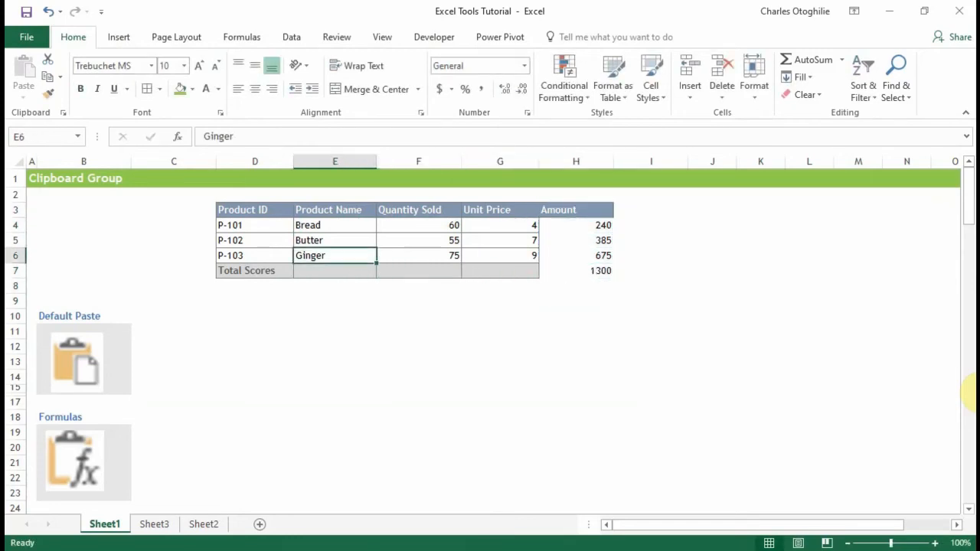
key(Left)
key(Left)
key(Up)
key(Right)
key(Up)
key(Right)
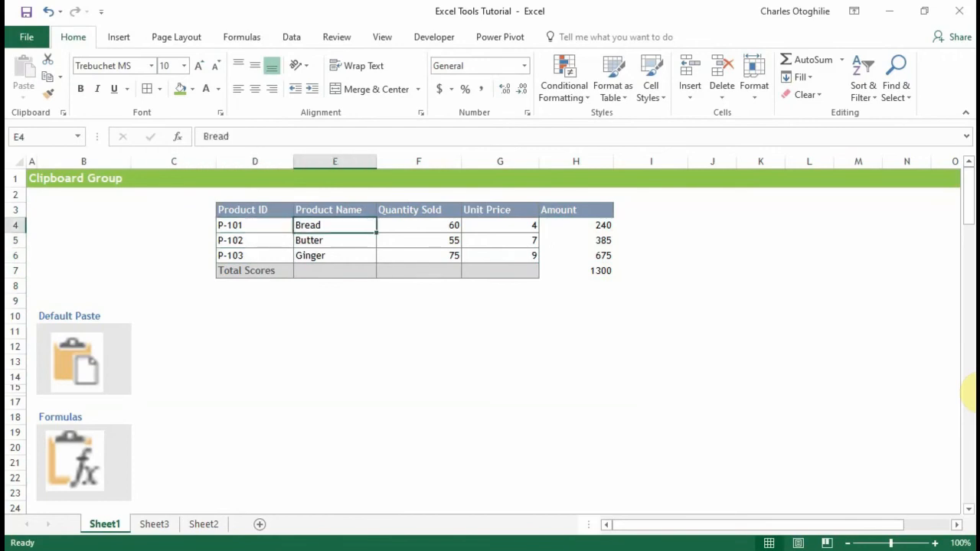
key(Right)
key(Right)
key(Right)
key(Up)
key(Left)
key(Left)
key(Left)
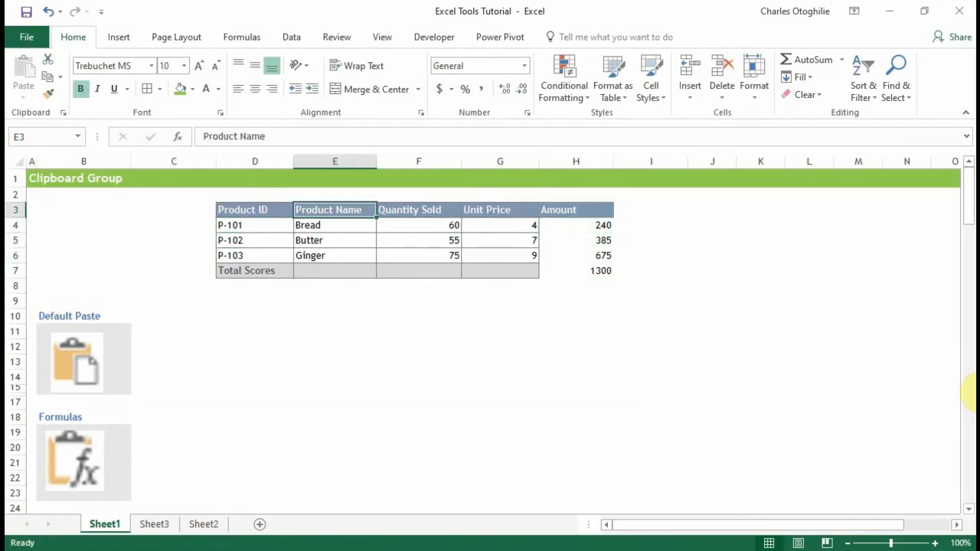
key(Left)
key(Left)
key(Right)
key(Right)
key(Down)
key(Right)
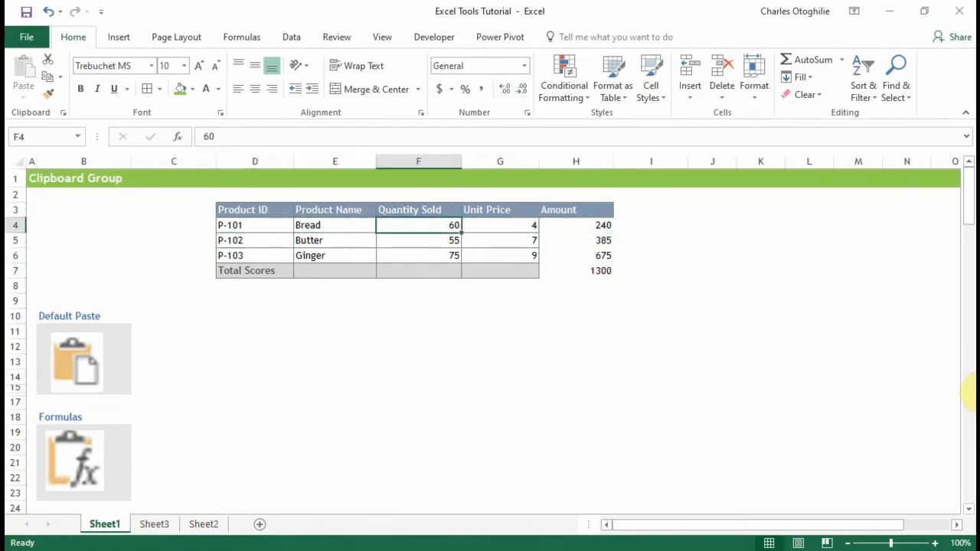
key(Right)
key(Down)
key(Down)
key(Down)
key(Down)
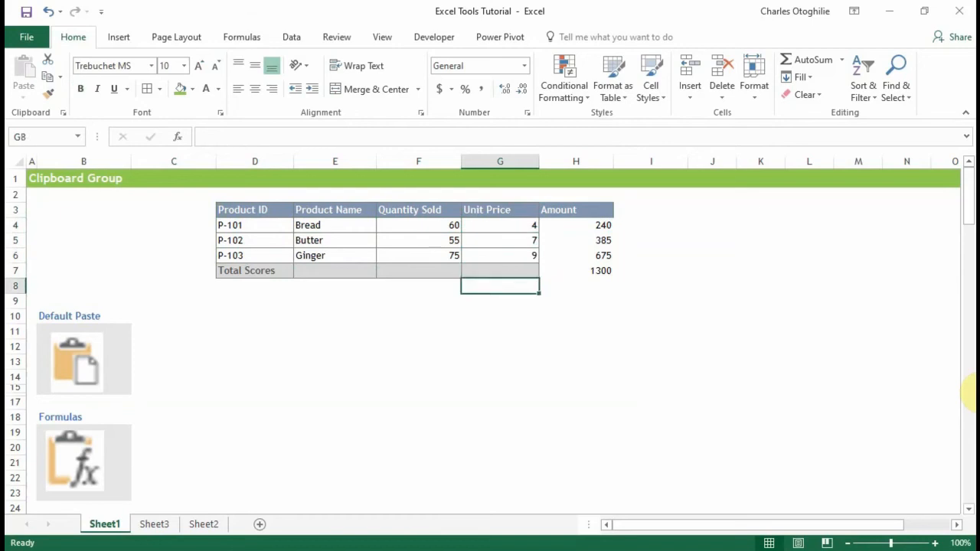
key(Up)
key(Up)
key(Up)
key(Up)
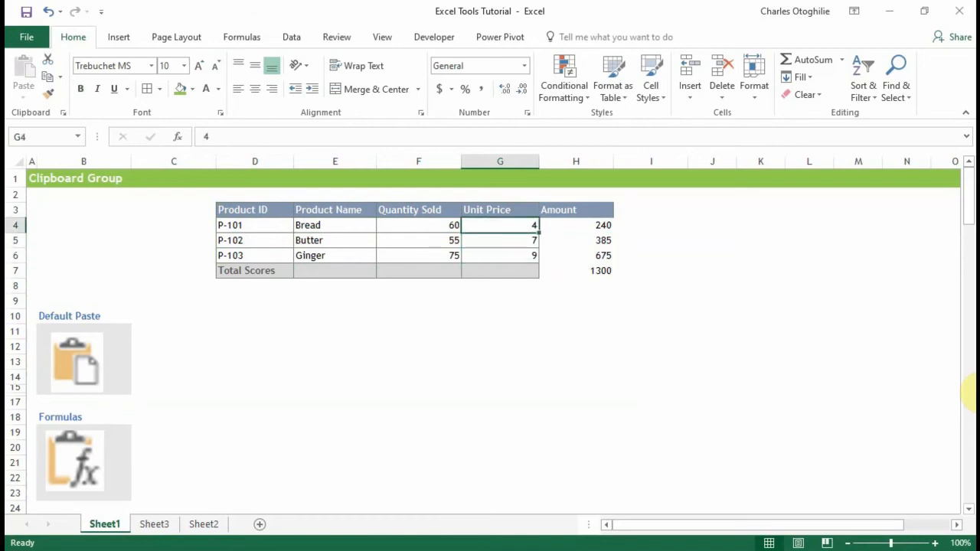
key(shift+Down)
key(shift+Down)
key(shift+Down)
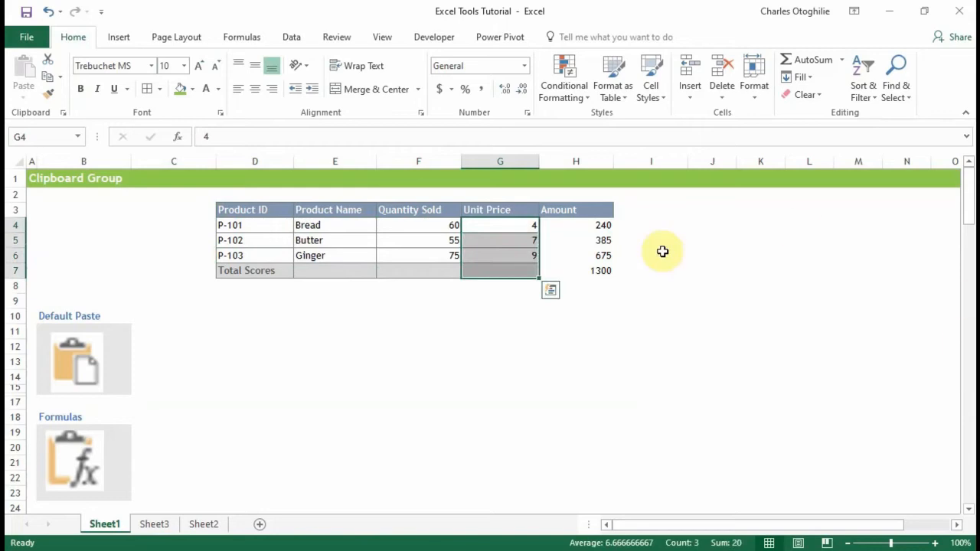
drag(603, 227, 576, 268)
drag(490, 227, 494, 268)
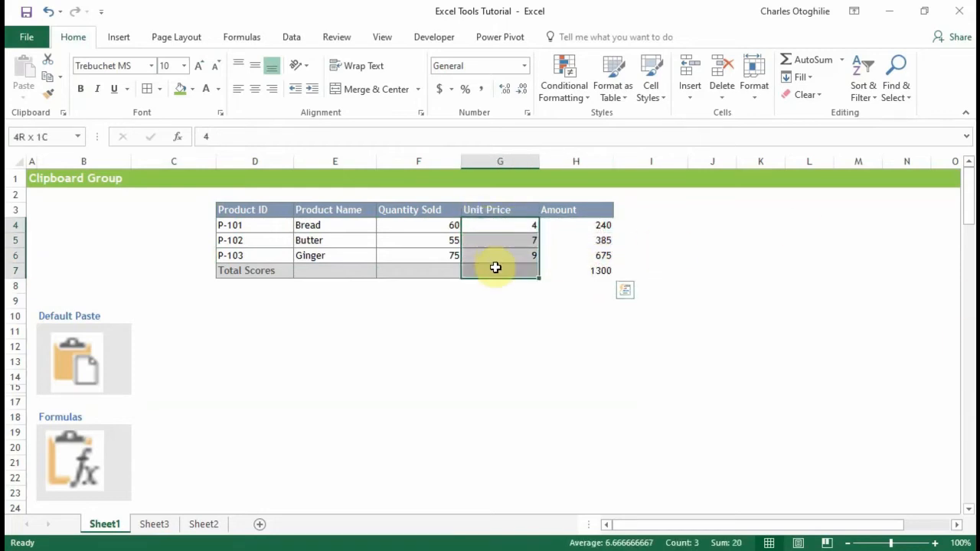
click(565, 250)
Copy the formatting of Unit Price cells G4:G7 onto Amount cells H4:H7 with Format Painter.
drag(519, 221, 525, 274)
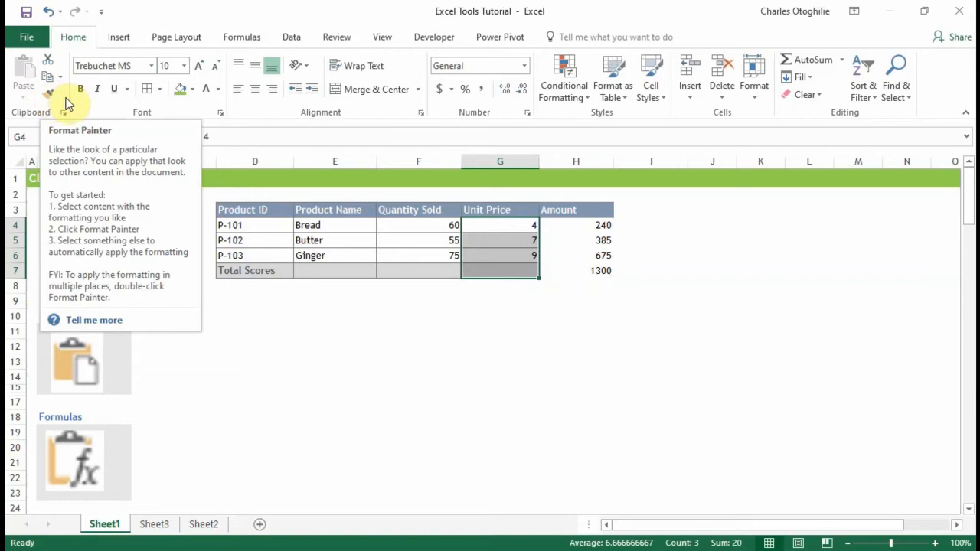
click(49, 93)
click(431, 228)
click(520, 225)
drag(520, 240, 520, 271)
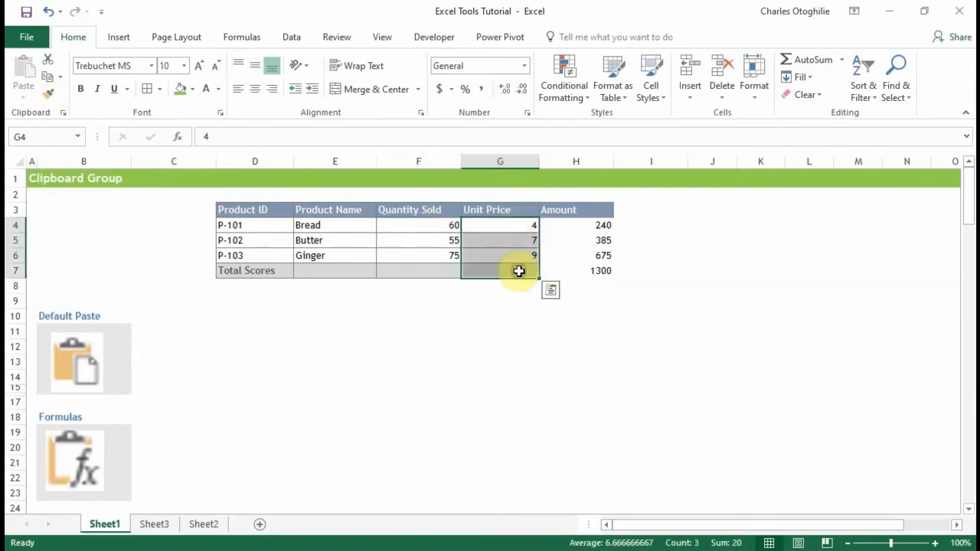
click(50, 94)
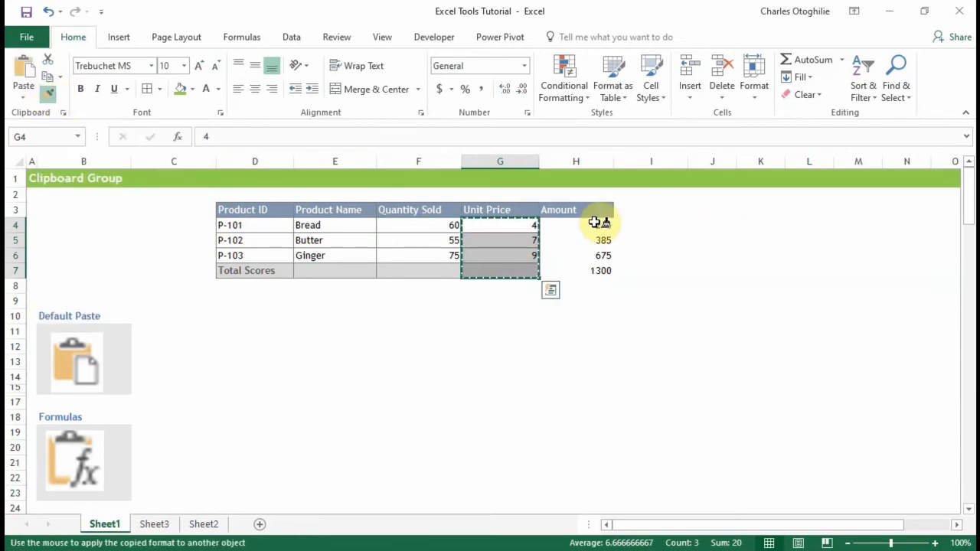
drag(596, 223, 597, 269)
click(570, 271)
click(566, 298)
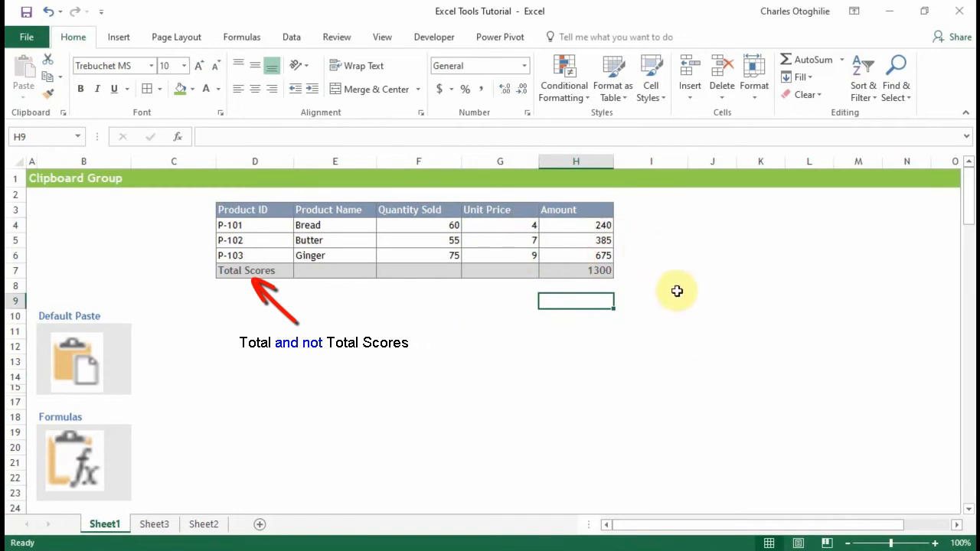
Add a "VAT+Amount" column header in I3, next to the Amount header.
click(642, 211)
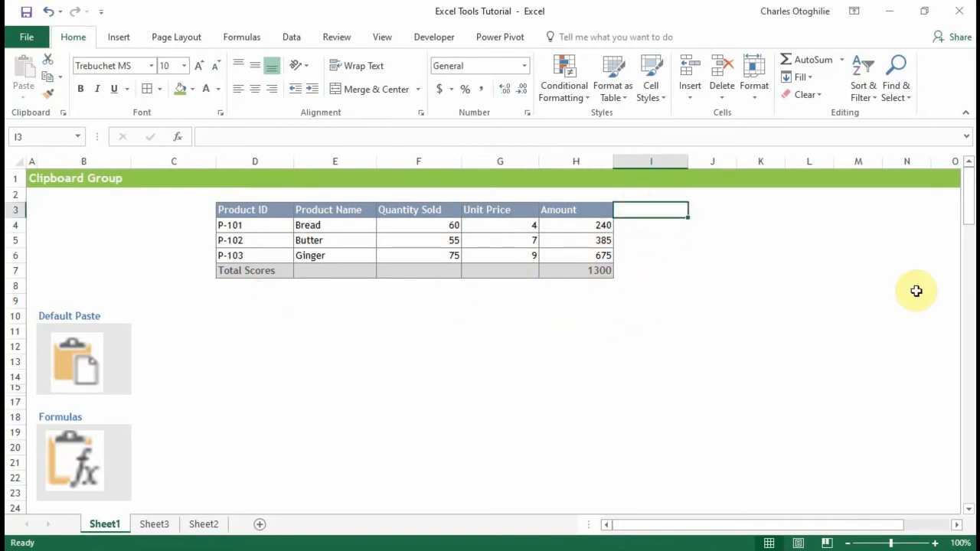
text(VAT+)
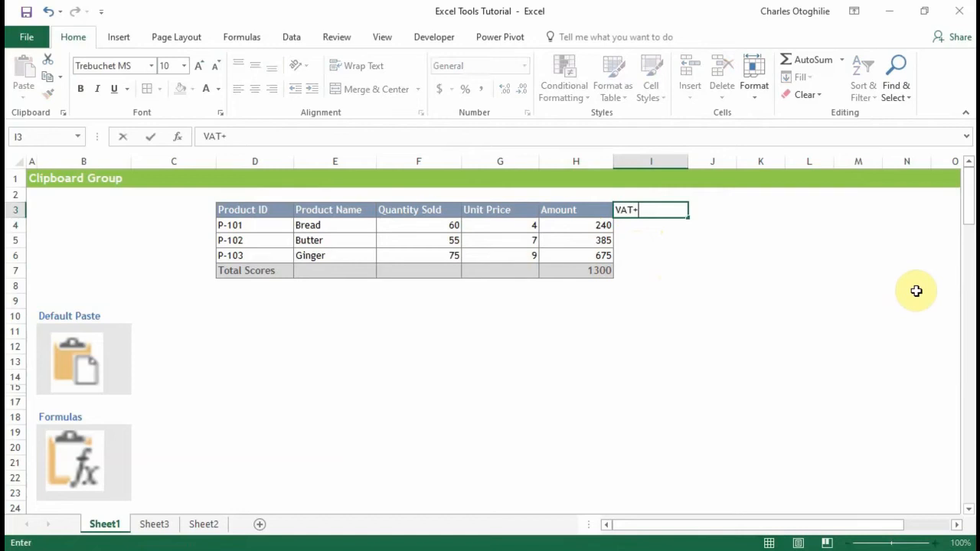
text(Amount)
key(Return)
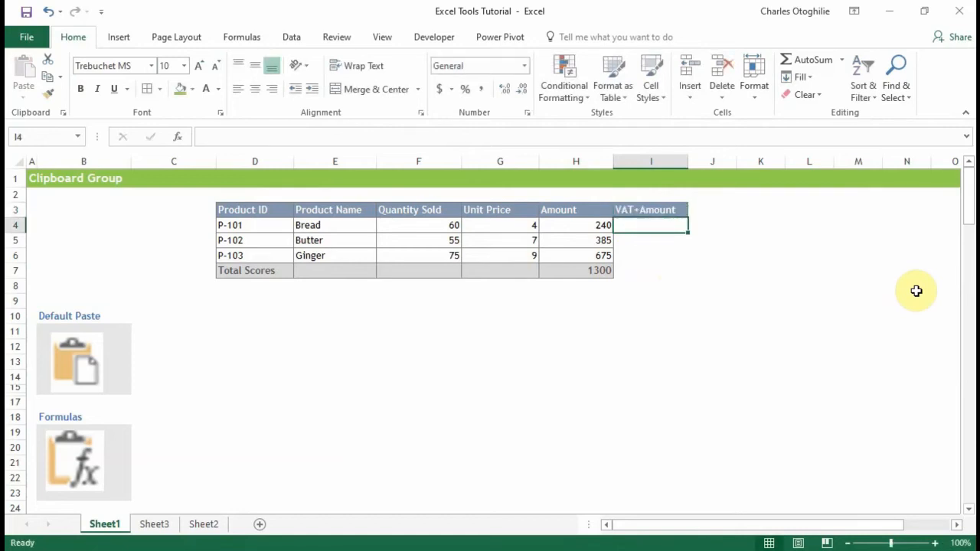
Calculate Bread's VAT-inclusive amount in I4 with the formula =H4*(1+3%).
text(=)
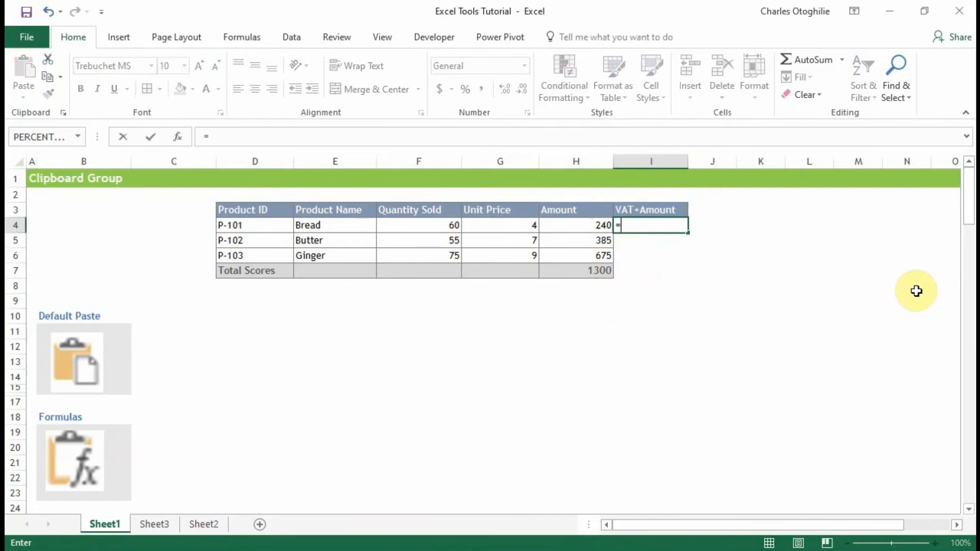
key(Left)
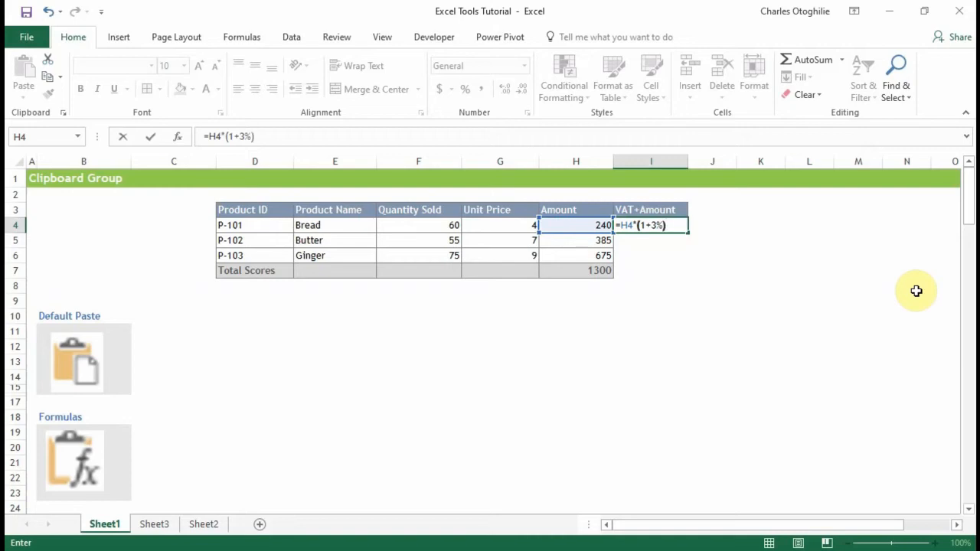
key(Return)
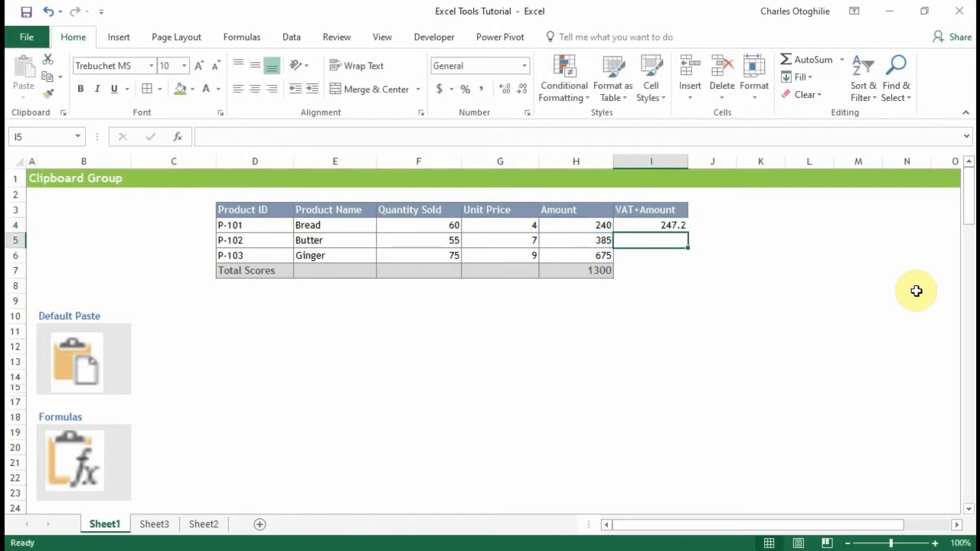
Fill the VAT+Amount formula from I4 down through I6 for the Butter and Ginger rows.
key(Up)
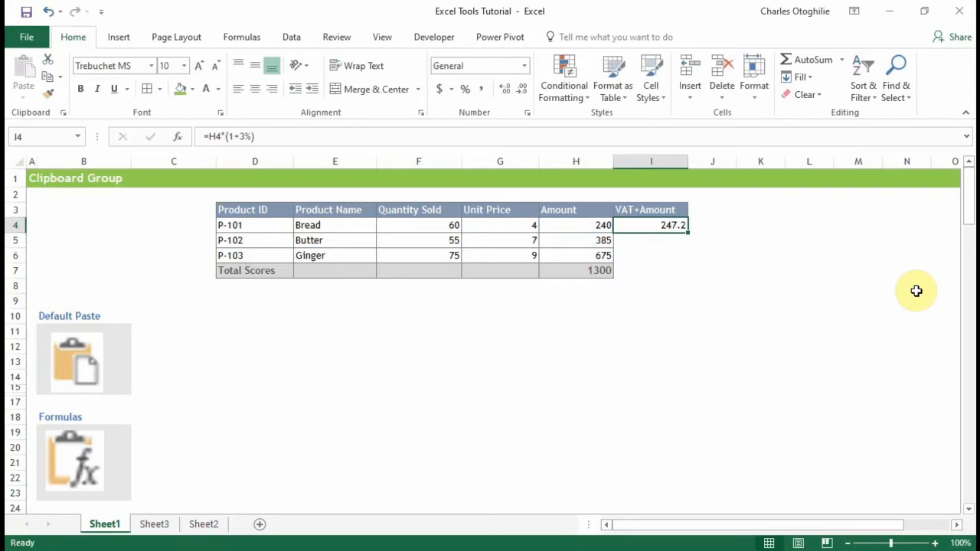
key(shift+Down)
key(shift+Down)
key(ctrl+v)
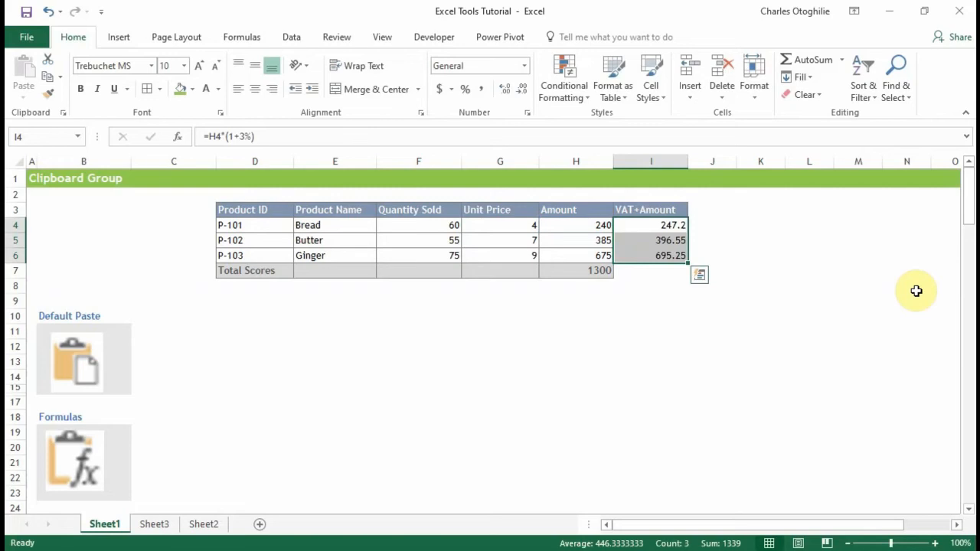
Fill the Amount total from H7 across into I7 to total the VAT+Amount column as =SUM(I4:I6).
key(Left)
key(Down)
key(Right)
key(Down)
key(Down)
key(Down)
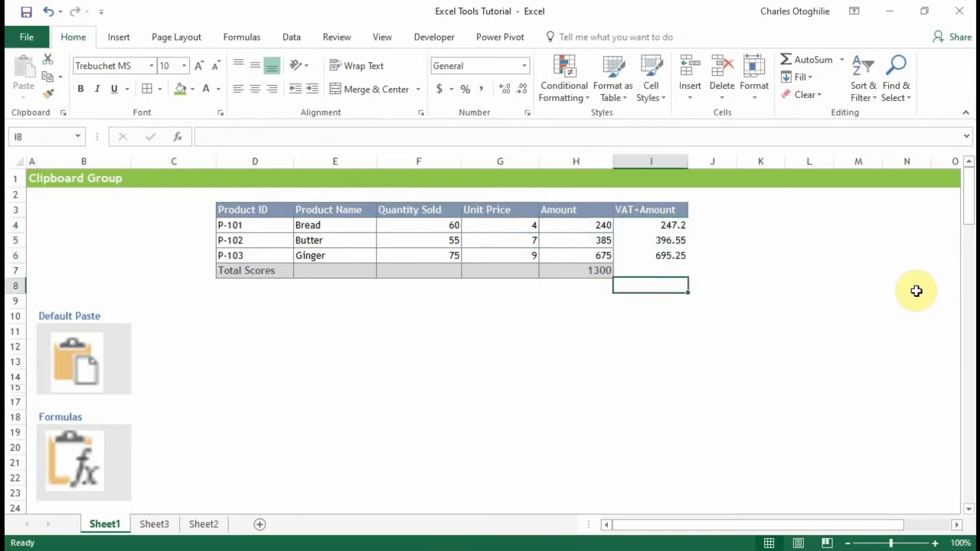
key(Left)
key(Left)
key(Right)
key(Right)
key(Left)
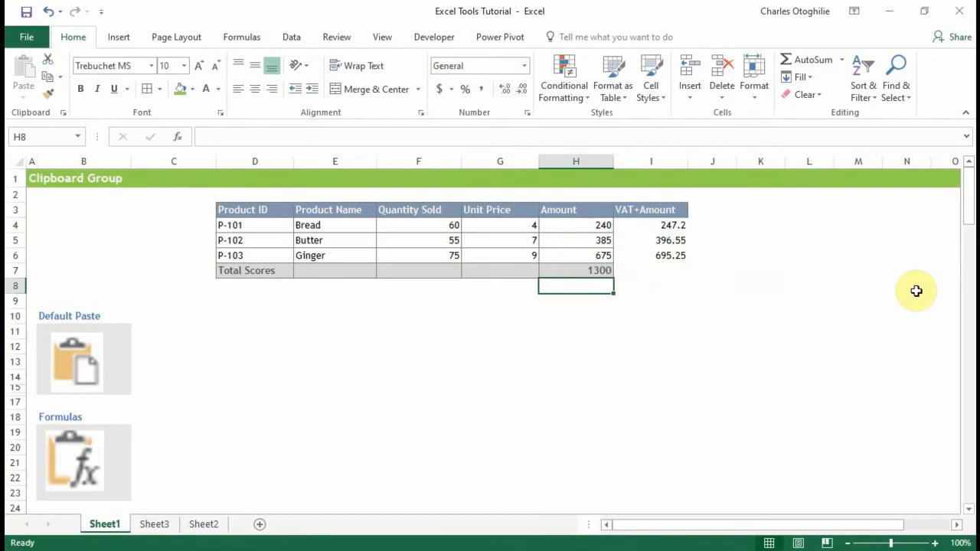
key(Up)
key(shift+Right)
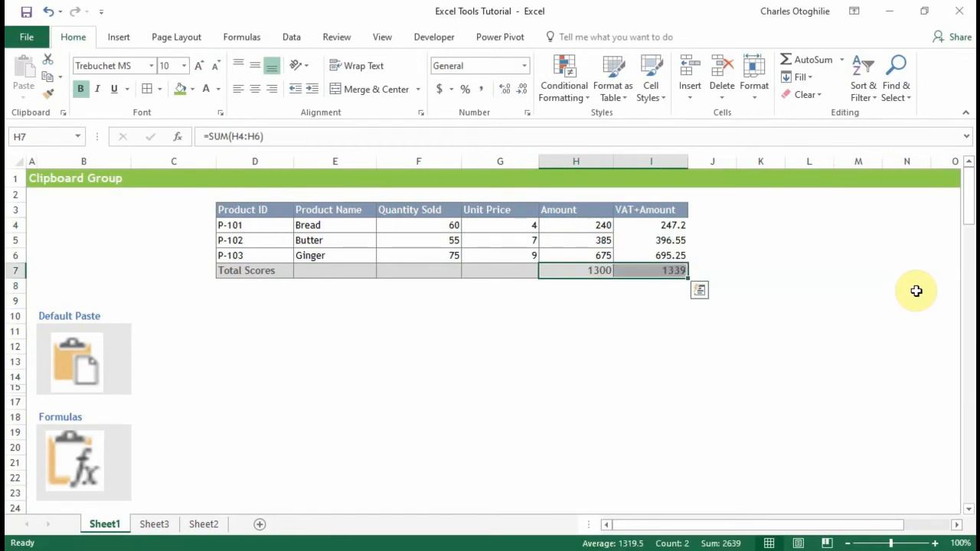
Examine the formatting of the VAT+Amount cells against the Amount column and the Total Scores row.
key(Down)
key(Down)
key(Left)
key(Left)
key(Left)
key(Up)
key(Up)
key(Right)
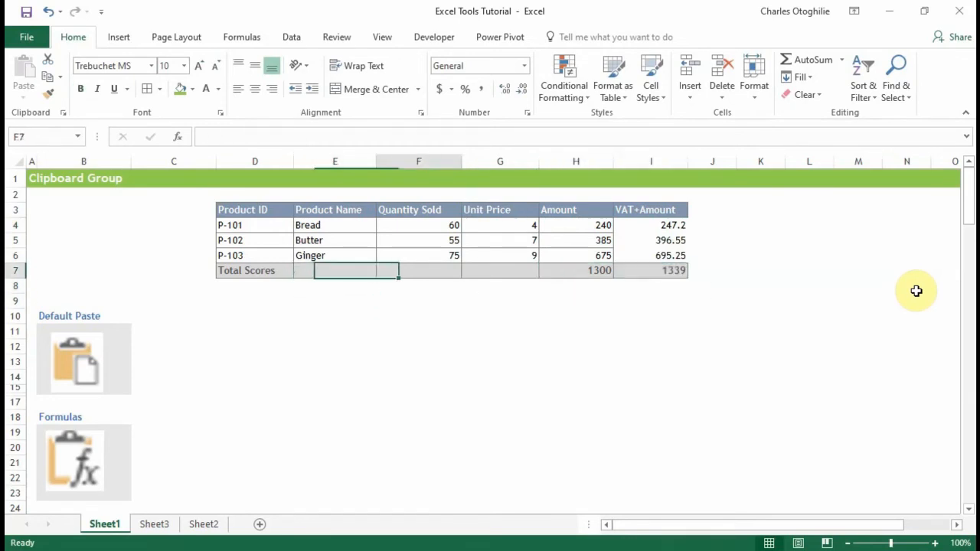
key(Right)
key(Right)
key(Right)
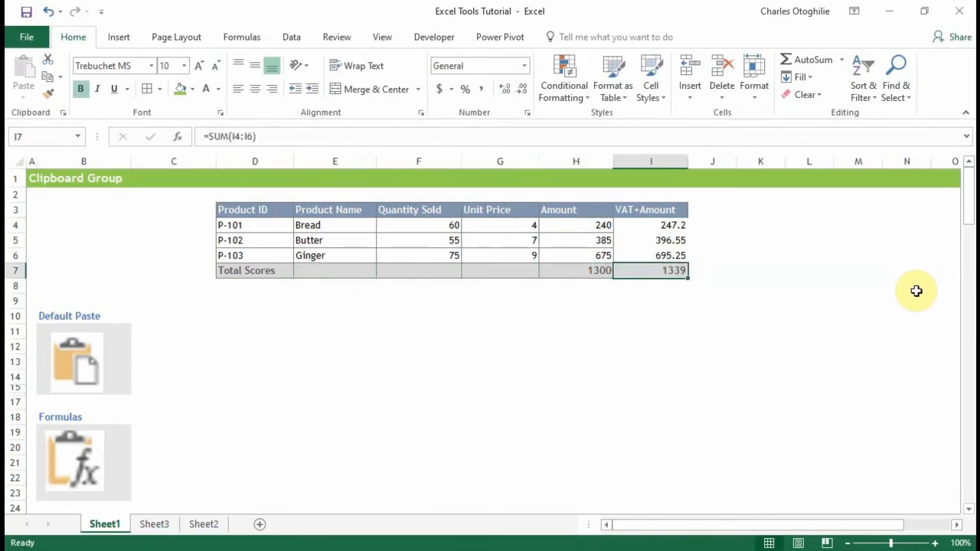
key(Left)
key(Up)
key(Up)
key(Up)
key(Right)
key(Right)
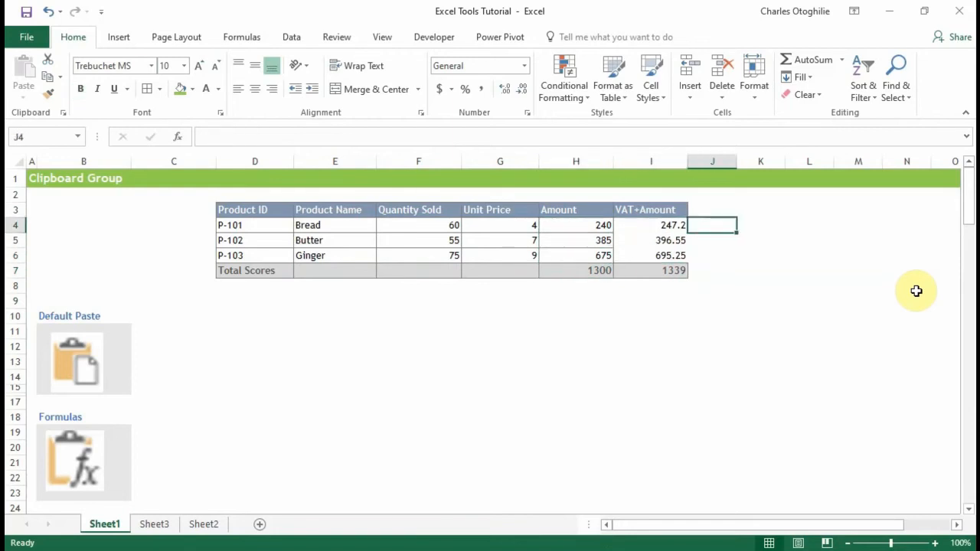
key(Down)
key(Left)
key(Left)
key(Right)
key(Down)
key(Down)
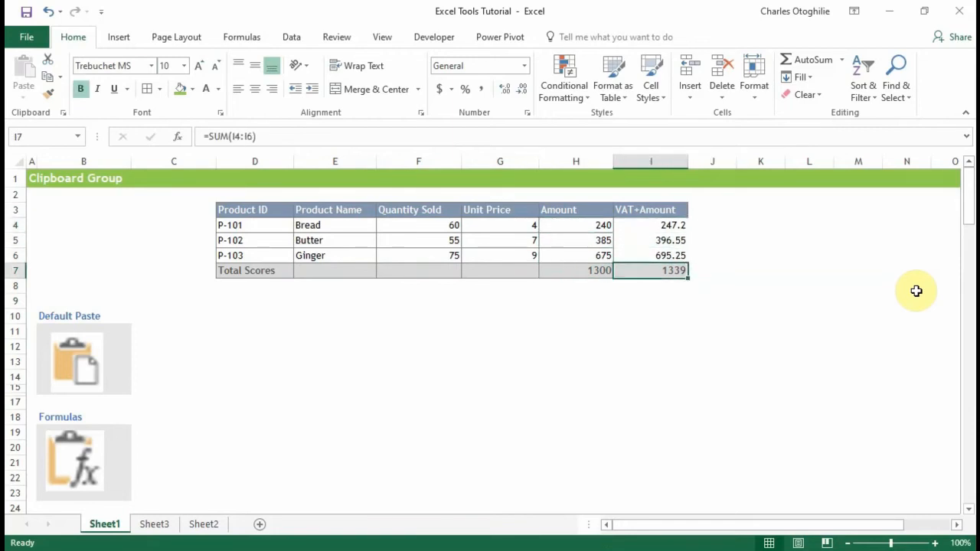
key(Up)
key(Up)
key(Up)
key(Up)
key(Down)
key(Down)
key(Down)
key(Down)
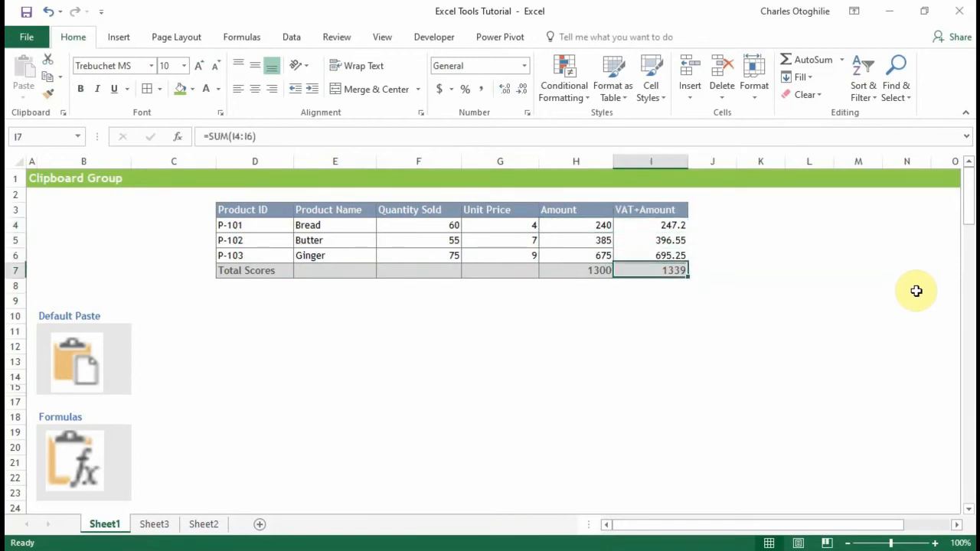
key(Up)
key(Up)
key(Up)
key(Down)
key(Down)
key(Down)
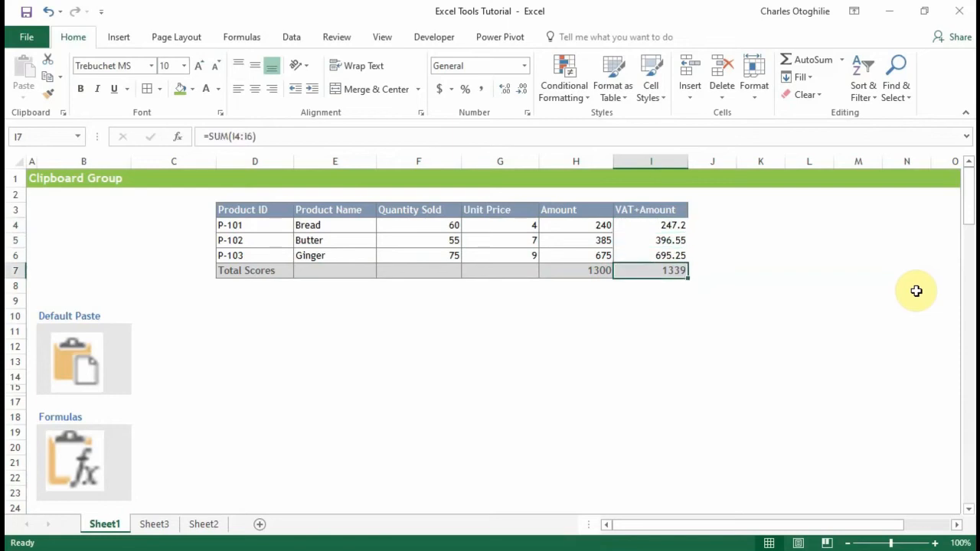
key(Left)
key(Left)
key(Left)
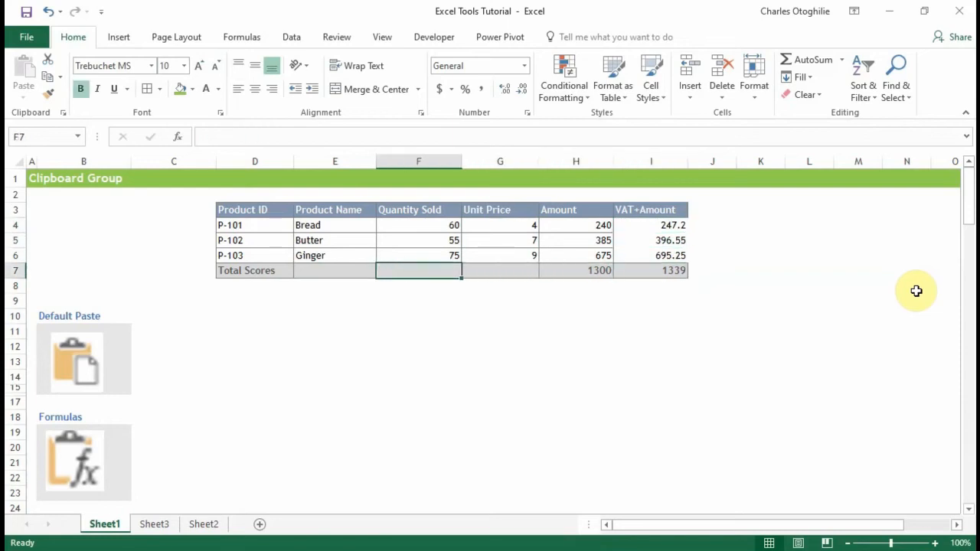
key(Right)
key(Right)
key(Right)
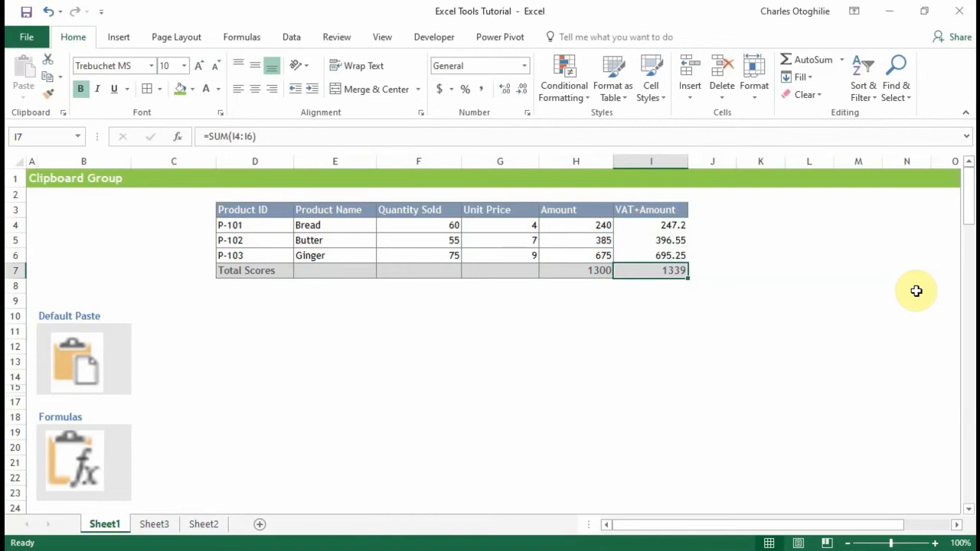
key(Left)
key(Left)
key(Left)
key(Left)
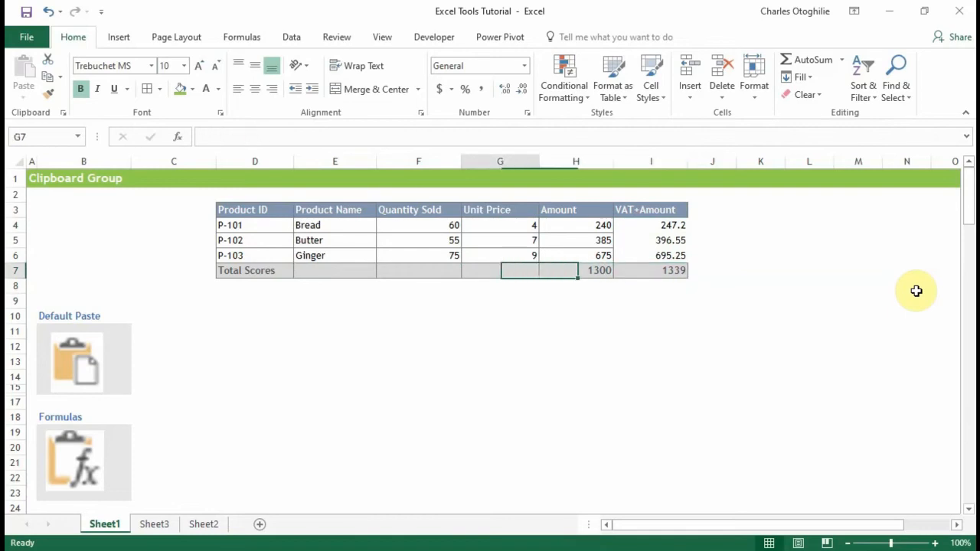
key(Right)
key(Right)
key(Right)
key(Up)
key(Up)
key(Up)
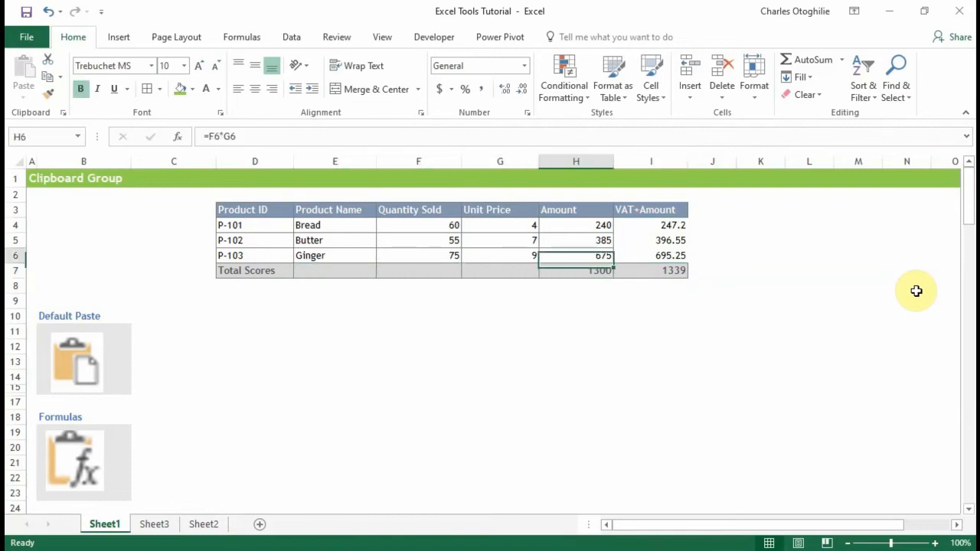
key(Right)
key(Down)
key(Down)
key(Down)
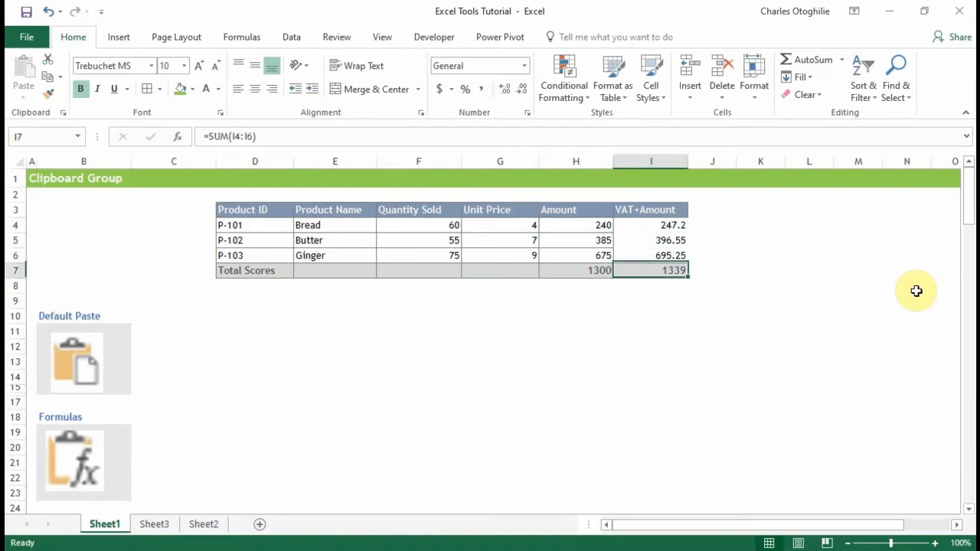
key(Left)
key(Left)
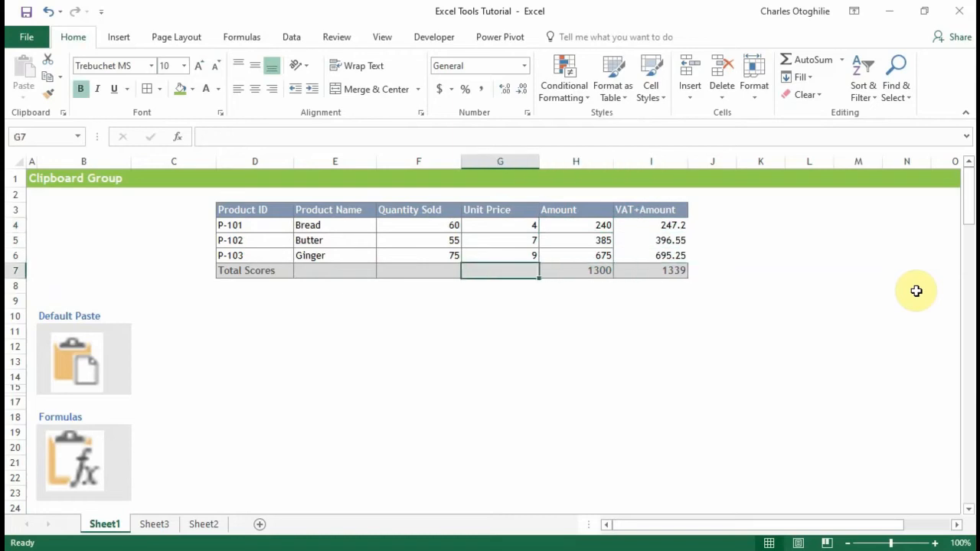
Copy the formatting of Amount cells H4:H7 onto VAT+Amount cells I4:I7 with Format Painter.
key(Right)
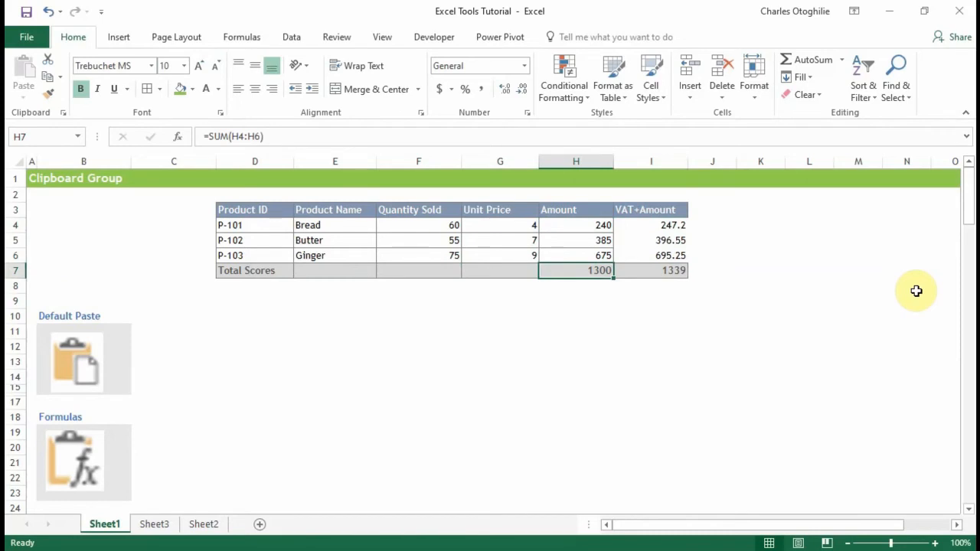
key(Up)
key(Up)
key(Up)
key(shift+Down)
key(shift+Down)
key(shift+Down)
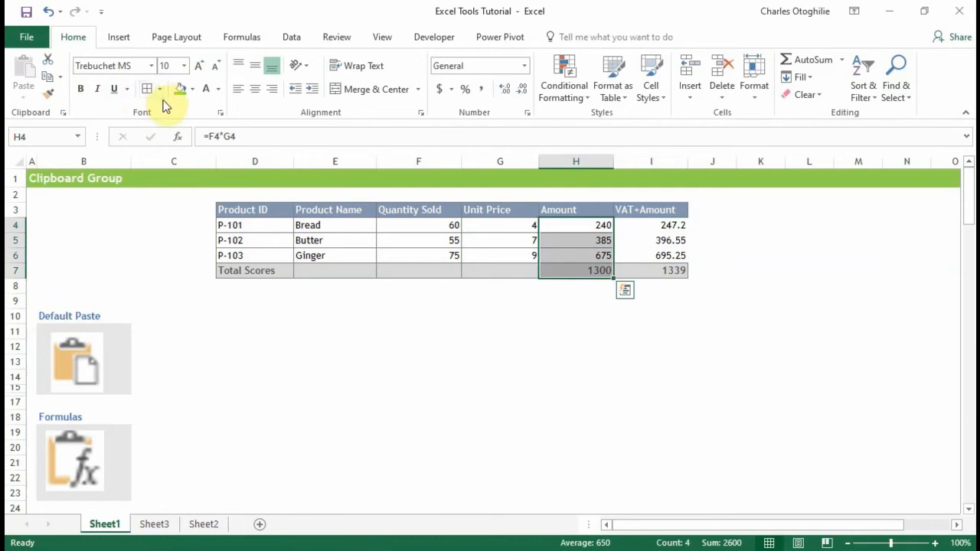
click(50, 96)
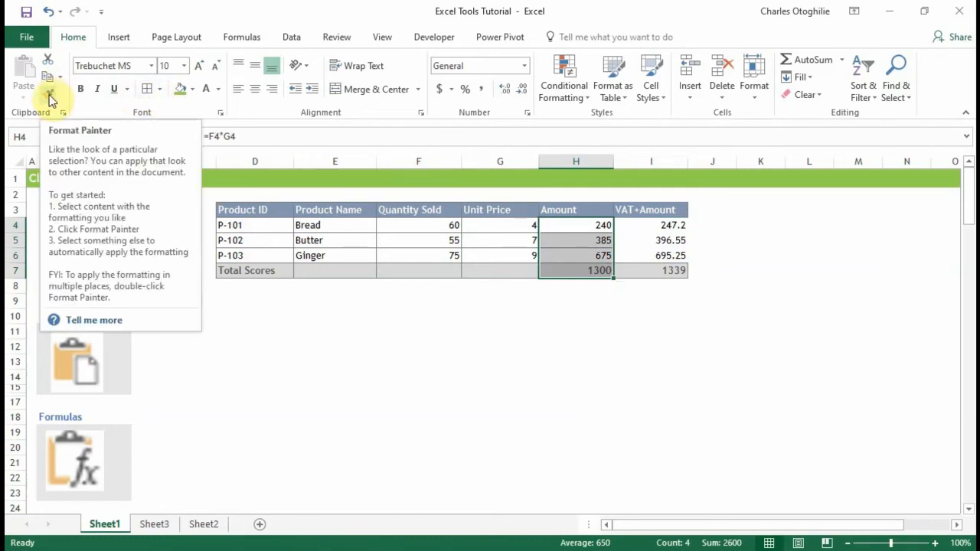
click(50, 96)
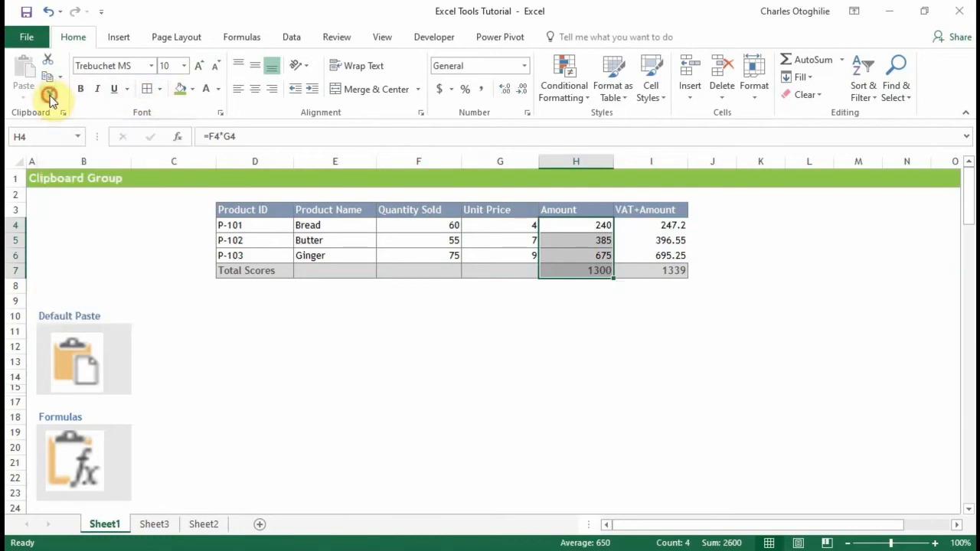
click(668, 225)
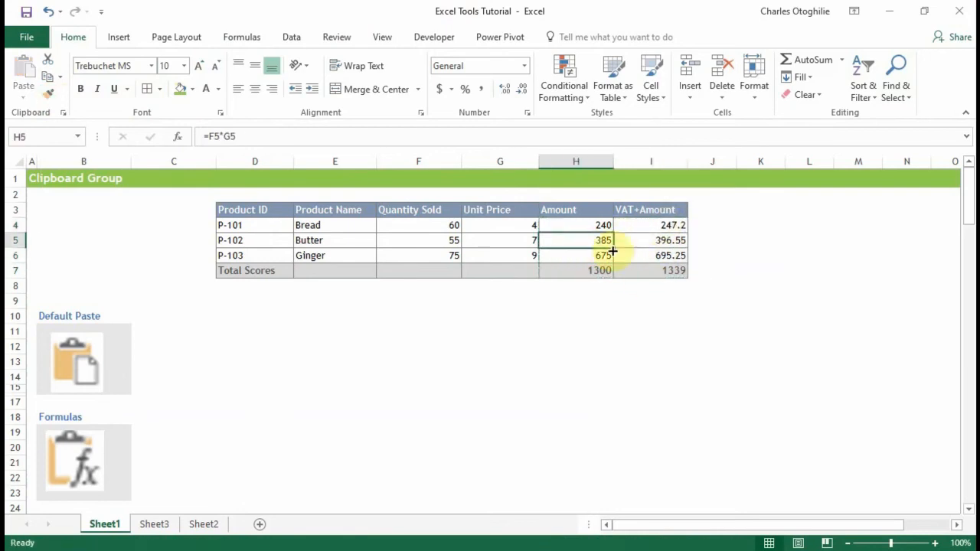
click(563, 270)
click(484, 251)
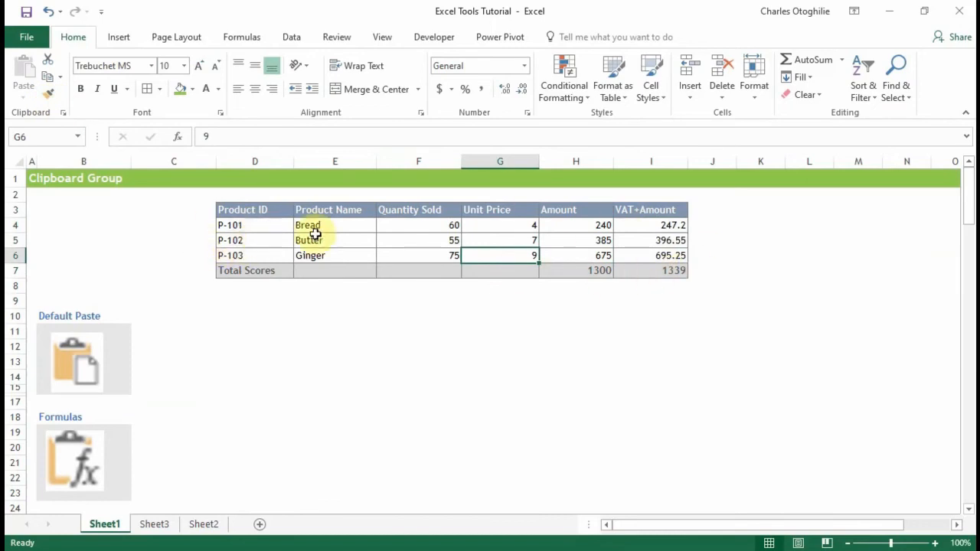
drag(408, 213, 418, 270)
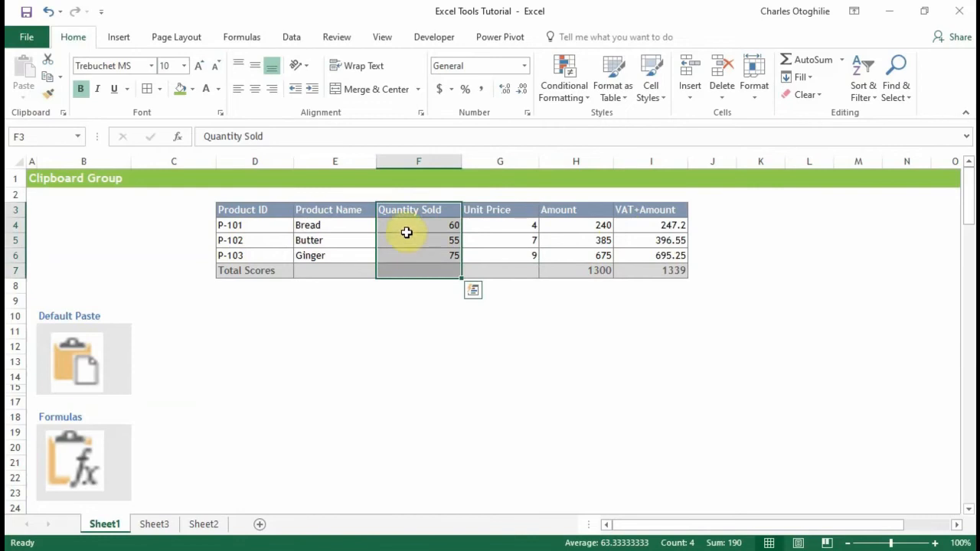
drag(663, 225, 663, 261)
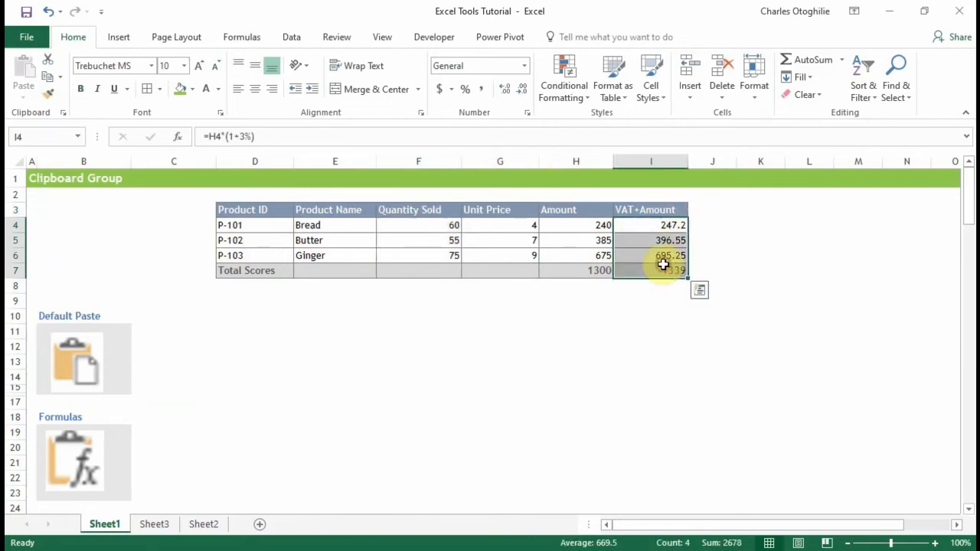
click(278, 284)
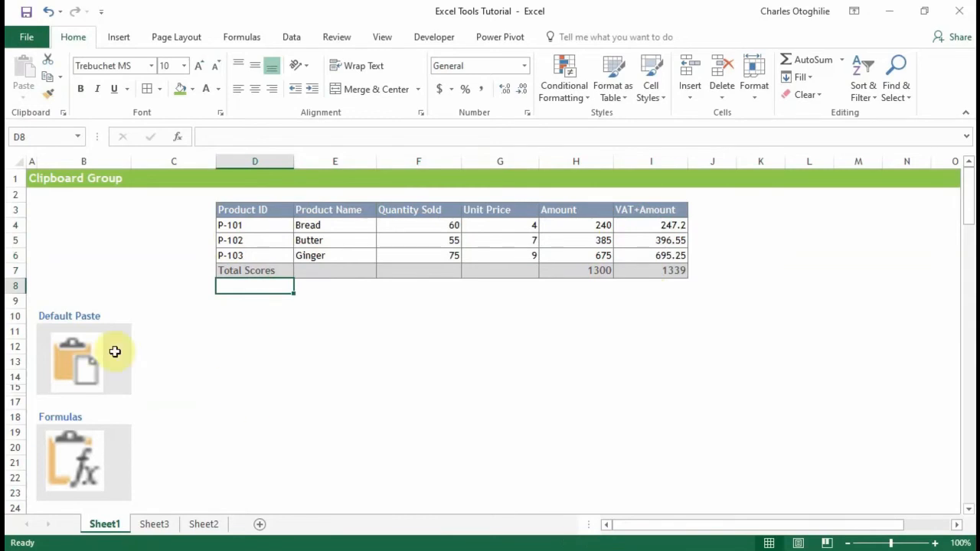
scroll(112, 349, down, 13)
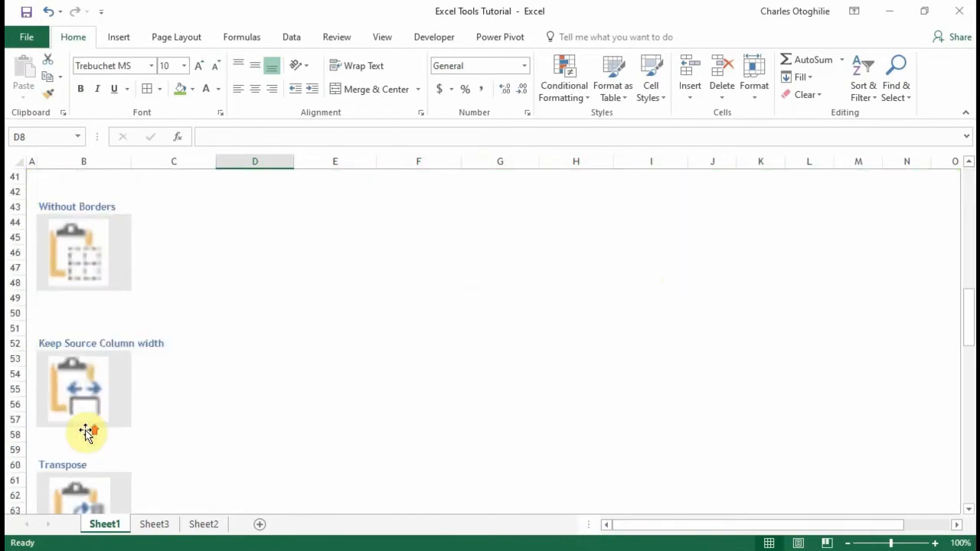
scroll(86, 433, up, 13)
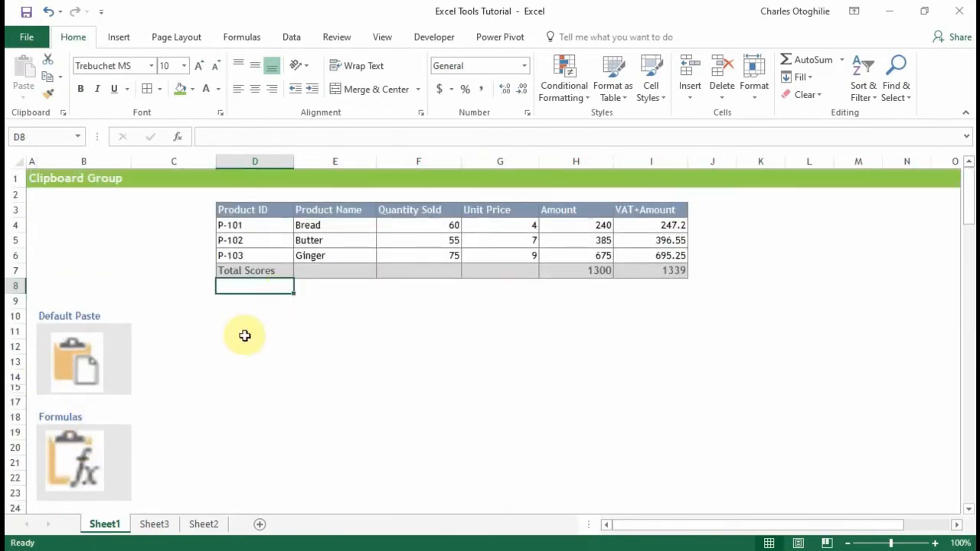
Copy the product table D3:I7 and paste it at D11, beside the Default Paste example, with the default Paste option.
click(320, 317)
click(244, 208)
drag(243, 209, 653, 270)
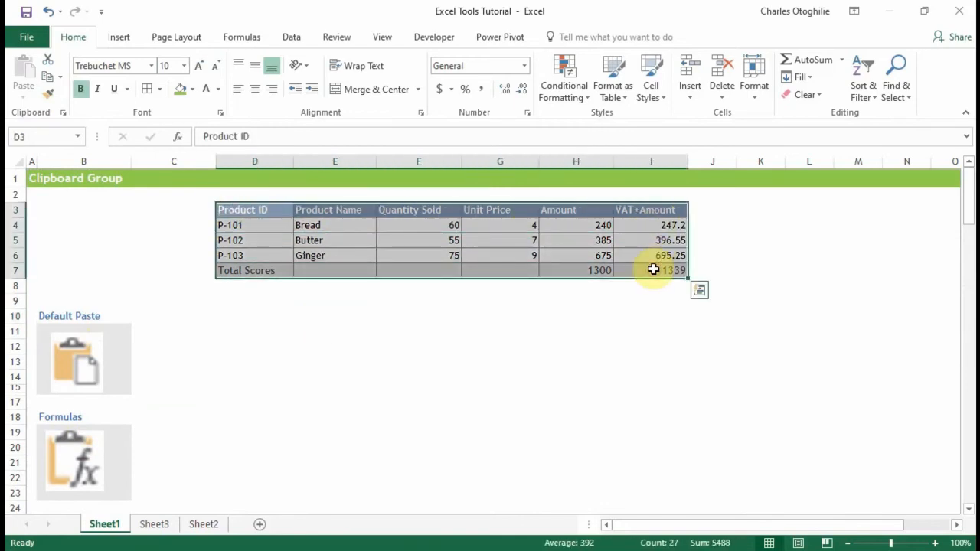
key(ctrl+c)
click(224, 330)
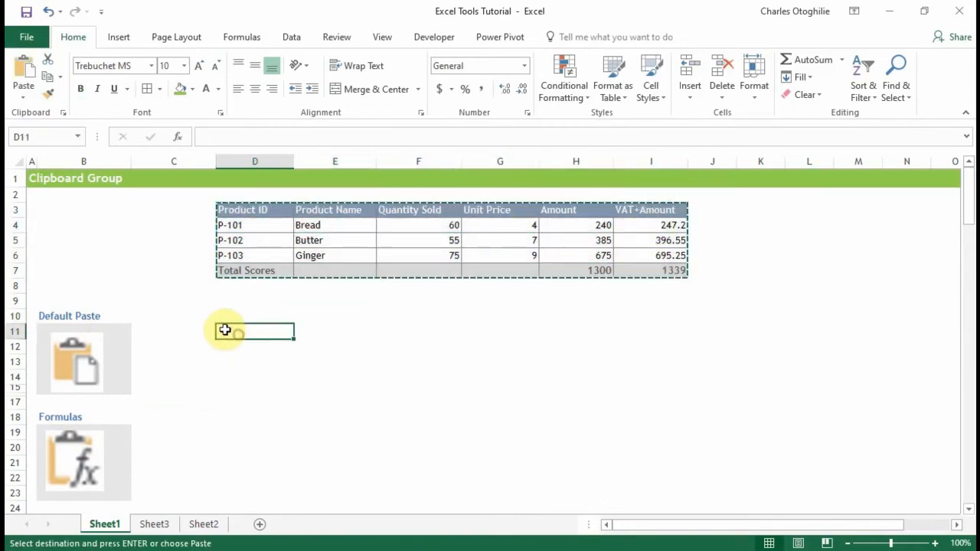
click(25, 95)
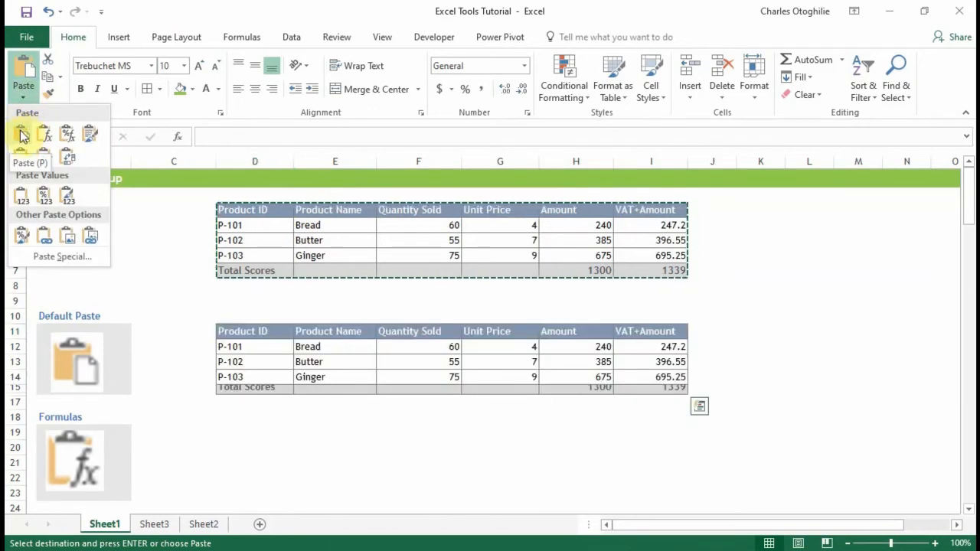
click(150, 200)
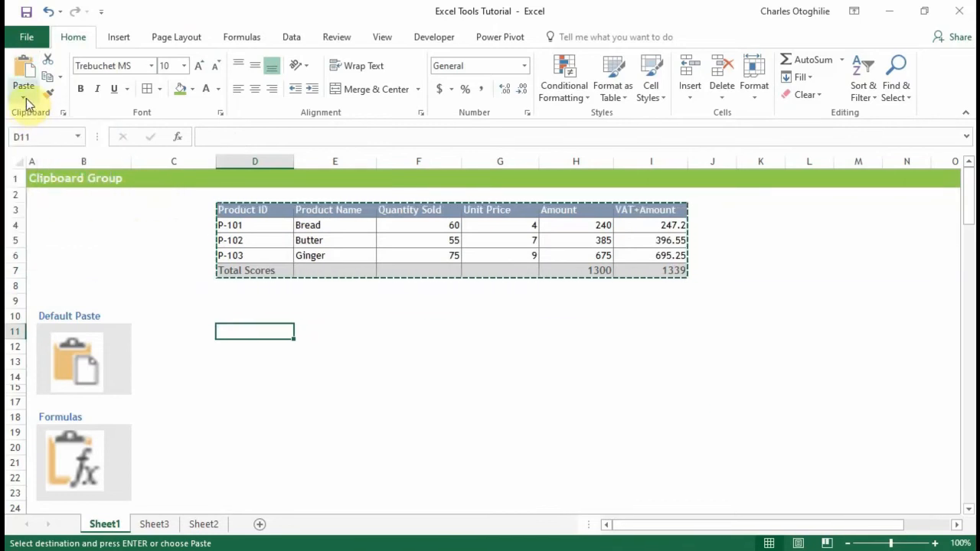
click(25, 98)
click(121, 182)
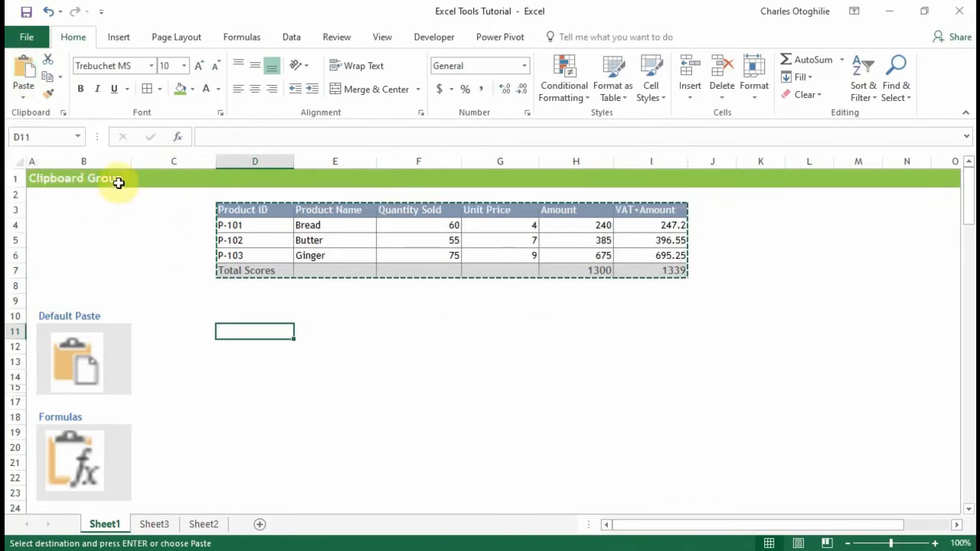
click(26, 71)
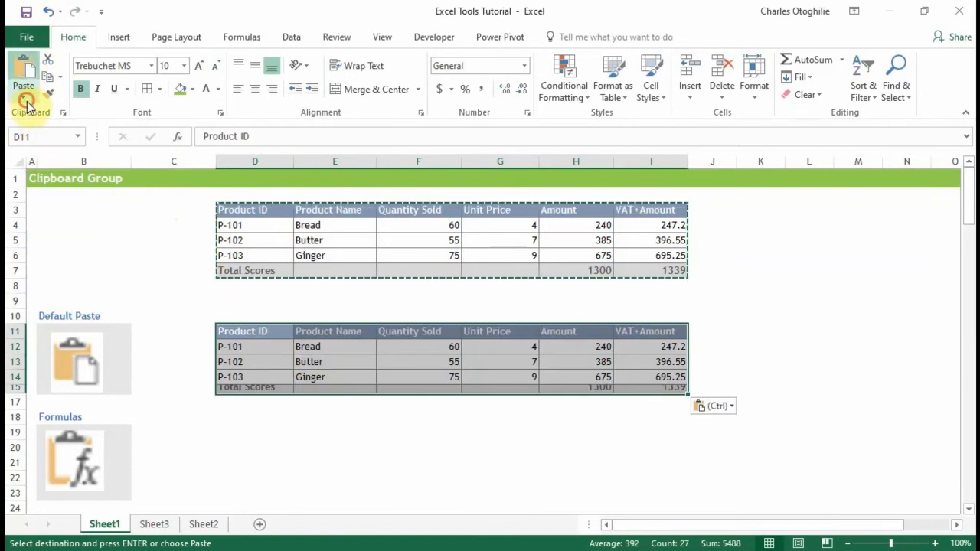
click(23, 97)
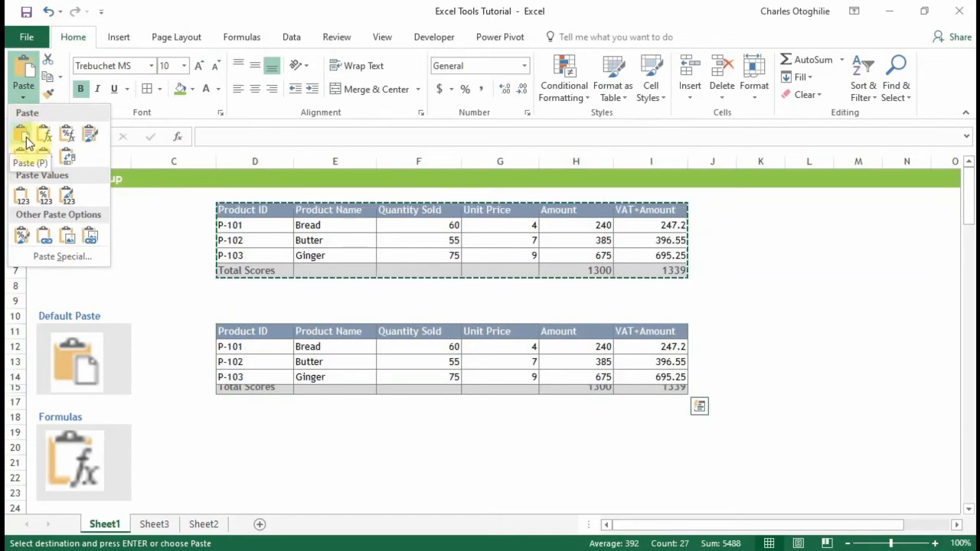
click(186, 361)
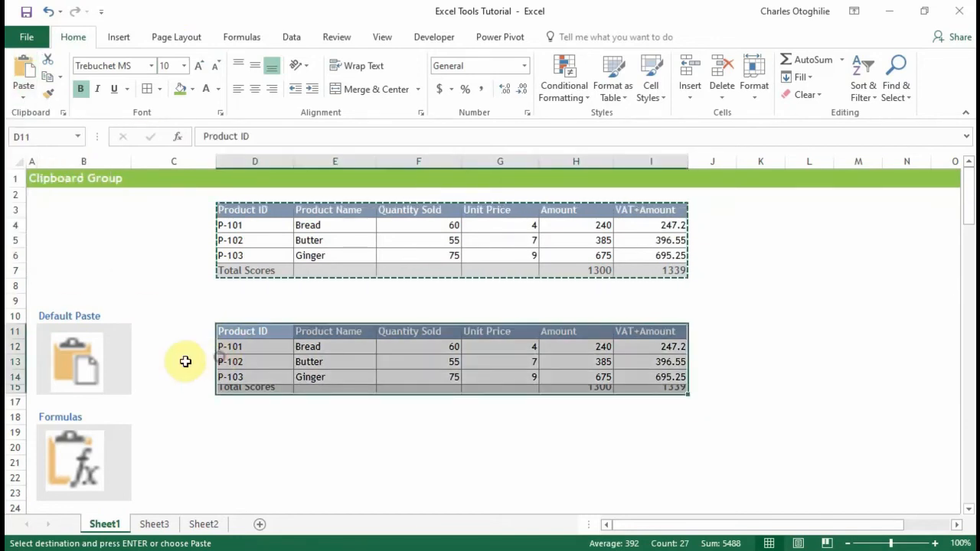
click(186, 360)
Examine the values and formulas in the pasted table's rows 11 to 15, including the Amount and VAT+Amount columns.
click(382, 361)
drag(287, 225, 599, 267)
click(648, 342)
click(635, 374)
click(562, 373)
click(668, 392)
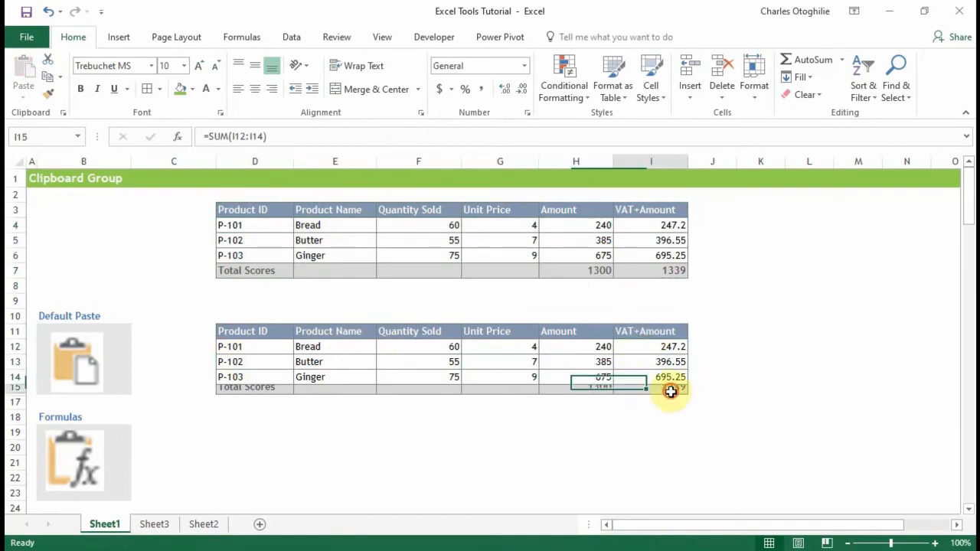
click(595, 397)
click(517, 376)
click(356, 376)
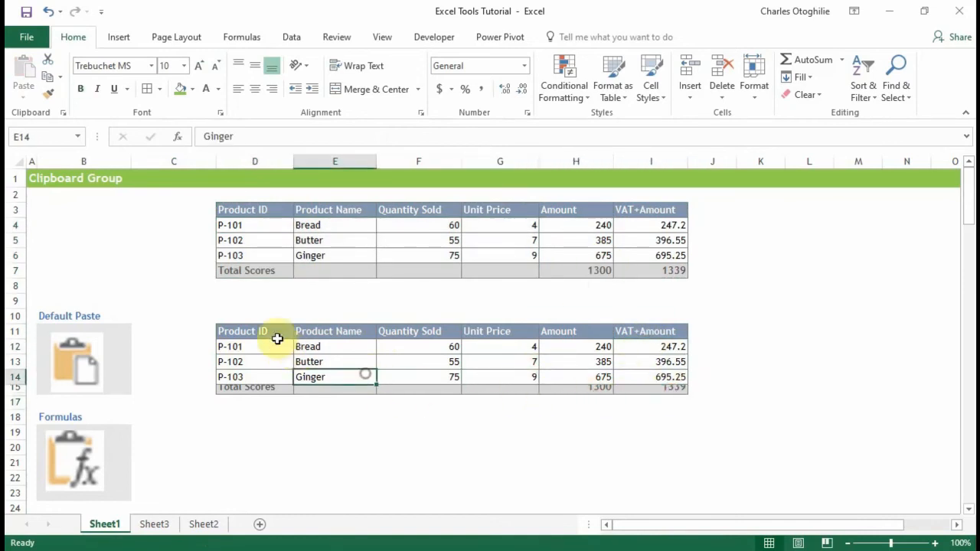
click(277, 336)
click(247, 388)
click(466, 376)
click(605, 378)
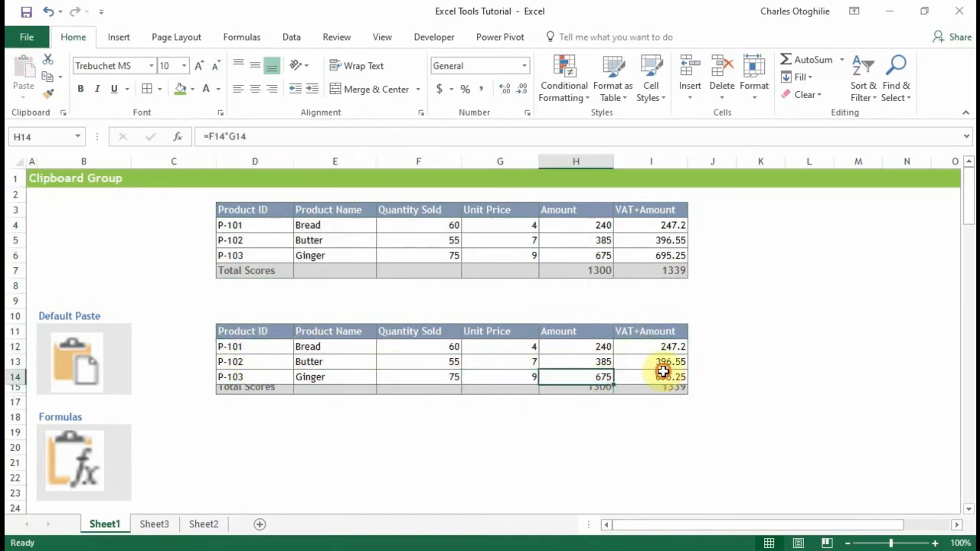
click(661, 374)
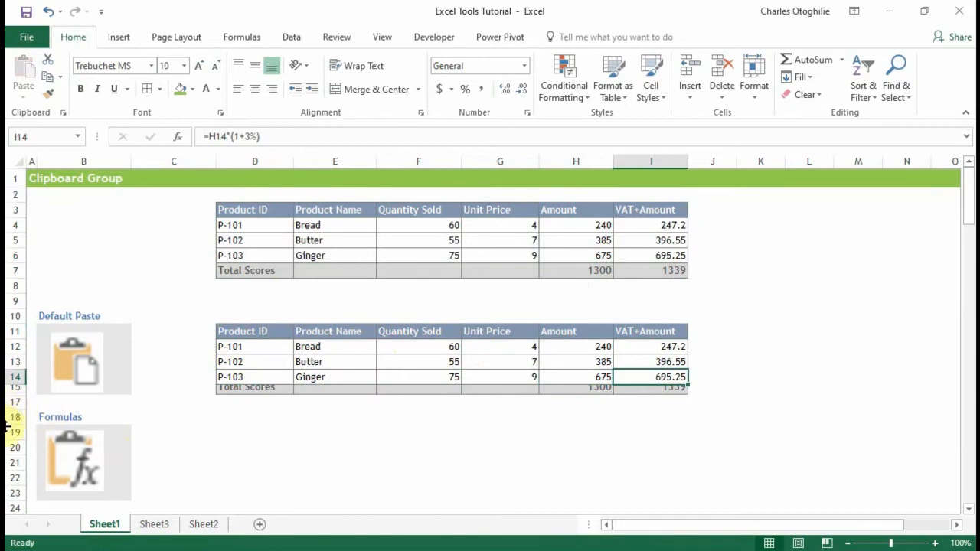
Increase the height of row 15 enough to show the pasted Total Scores row in full.
click(383, 389)
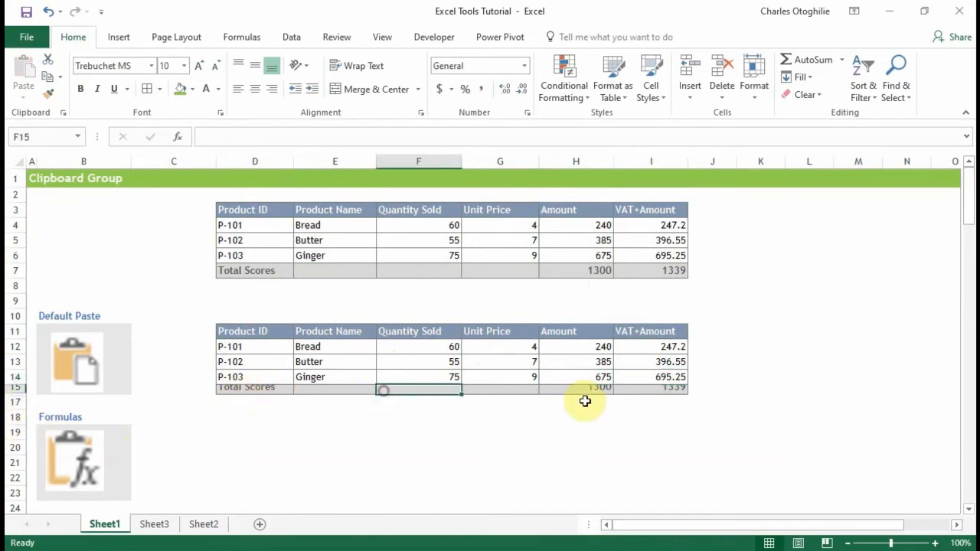
click(648, 390)
click(262, 390)
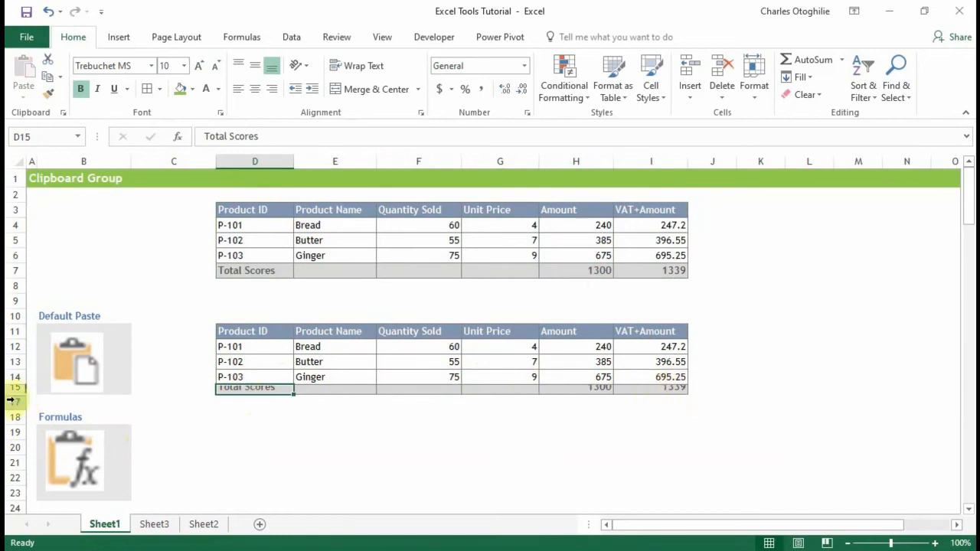
drag(19, 392, 18, 395)
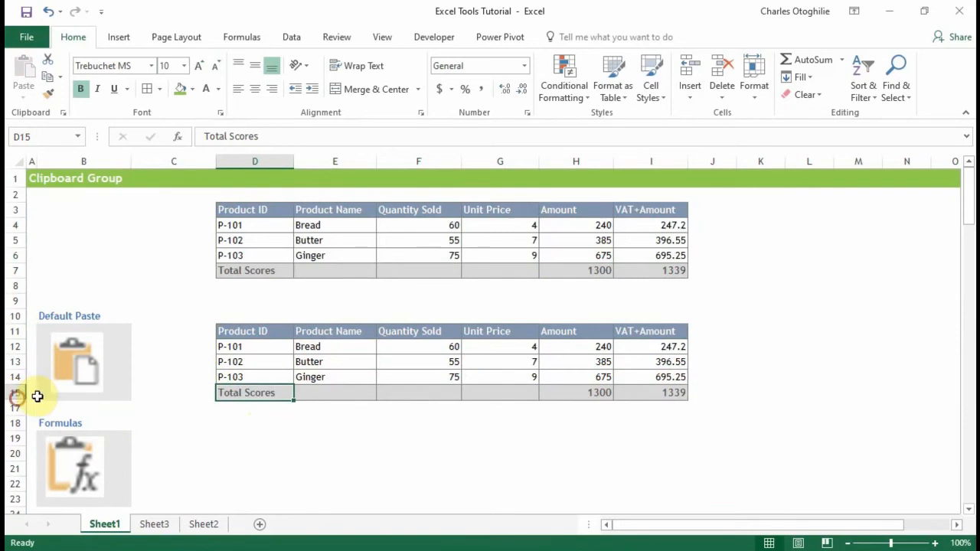
Compare cells of the default-pasted table with the matching cells of the original table above.
click(335, 363)
click(531, 345)
click(371, 223)
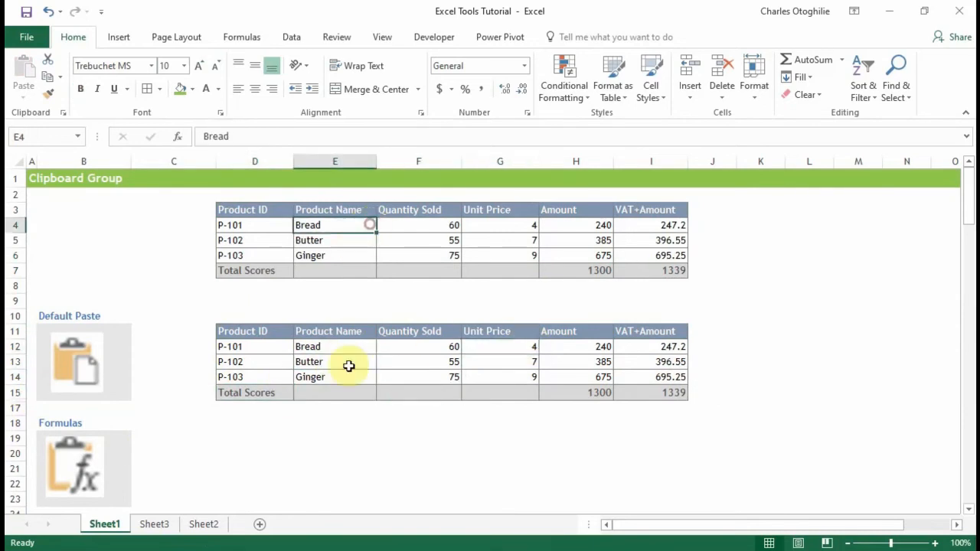
click(344, 391)
click(398, 262)
click(404, 221)
click(406, 362)
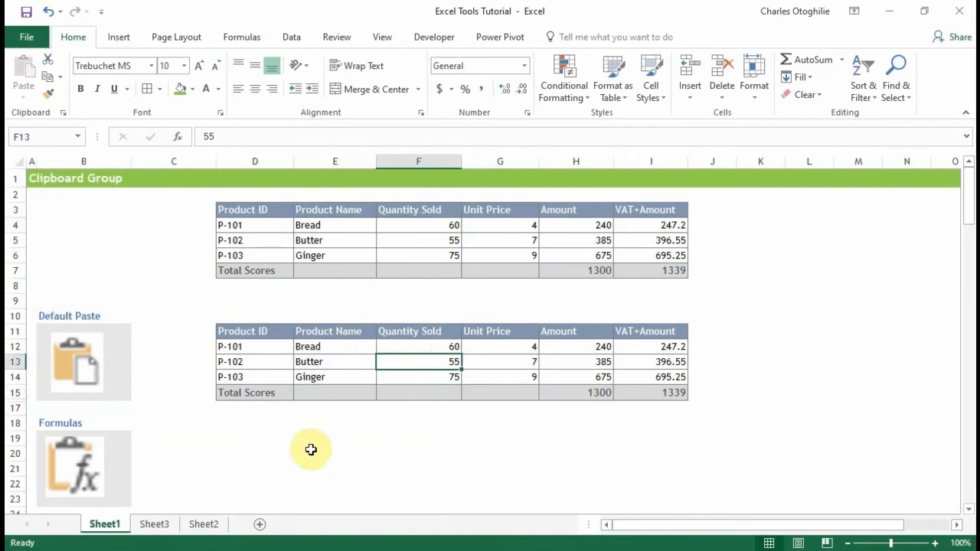
click(296, 334)
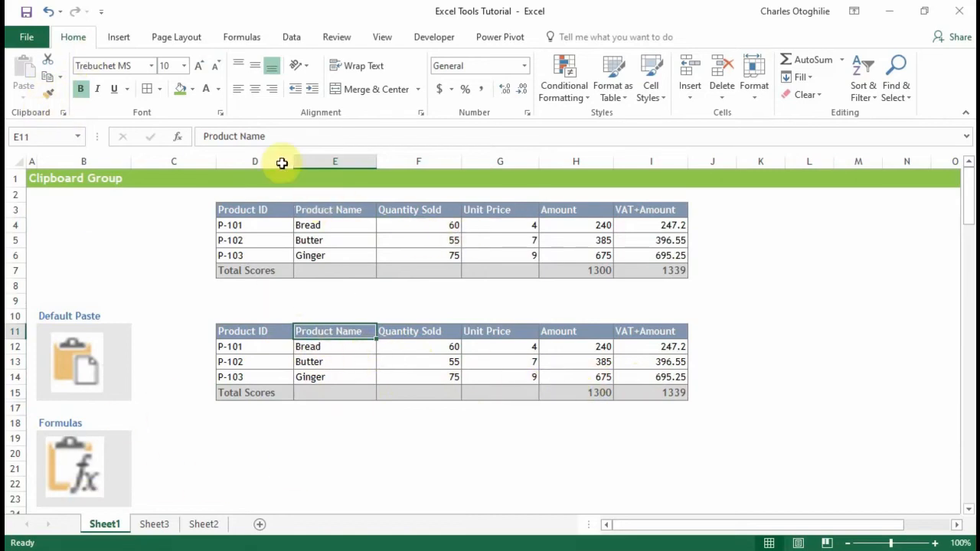
click(417, 376)
Copy the table D11:I15 and paste it at D19, beside the Formulas example, with the Formulas option.
drag(265, 330, 646, 391)
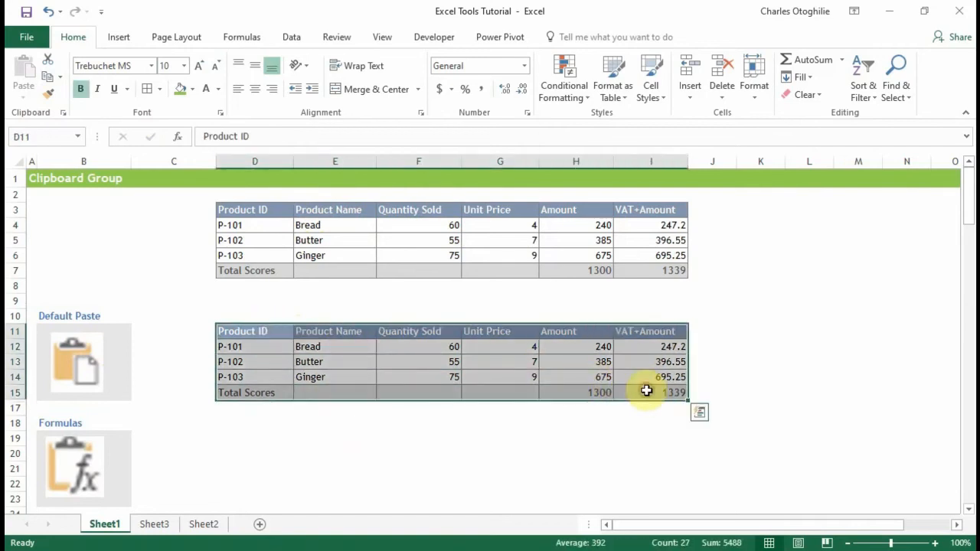
key(ctrl+c)
scroll(613, 291, down, 2)
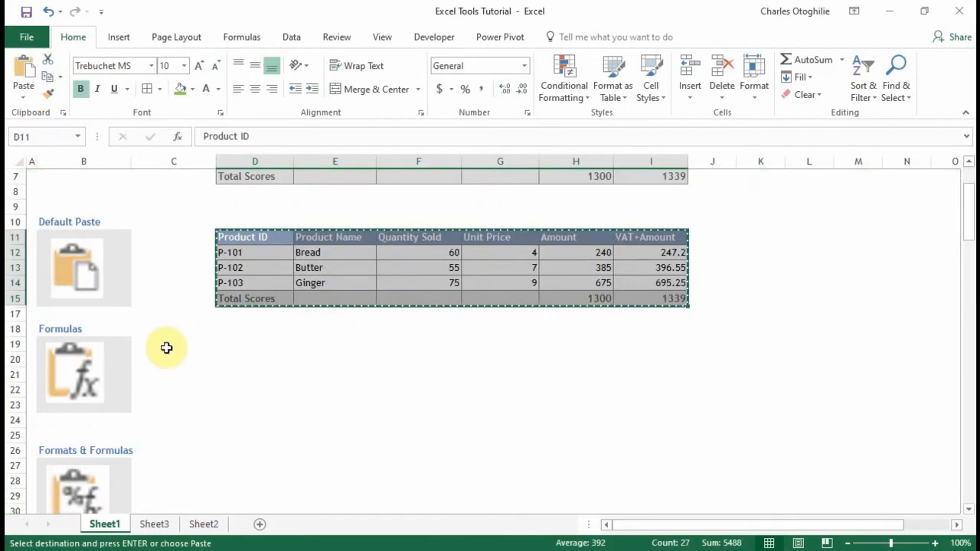
click(229, 343)
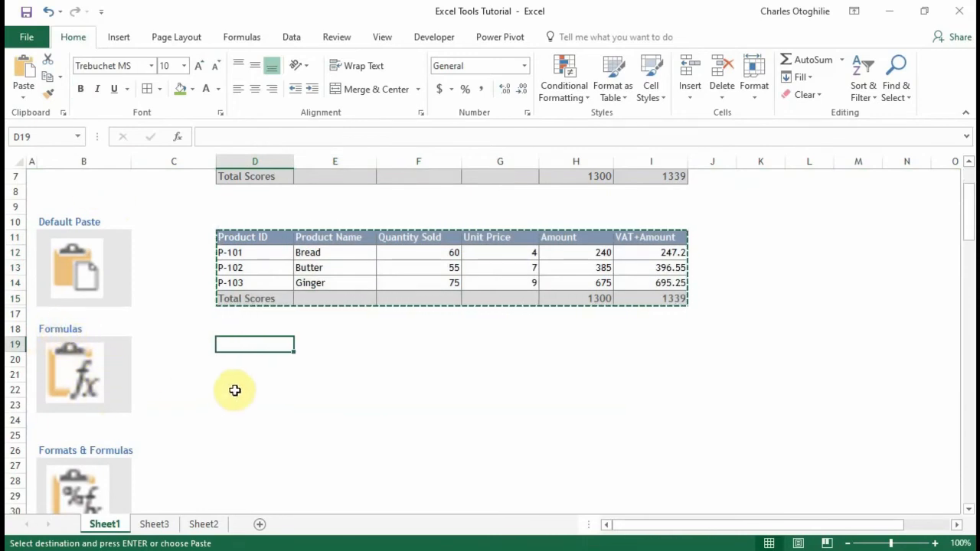
click(26, 97)
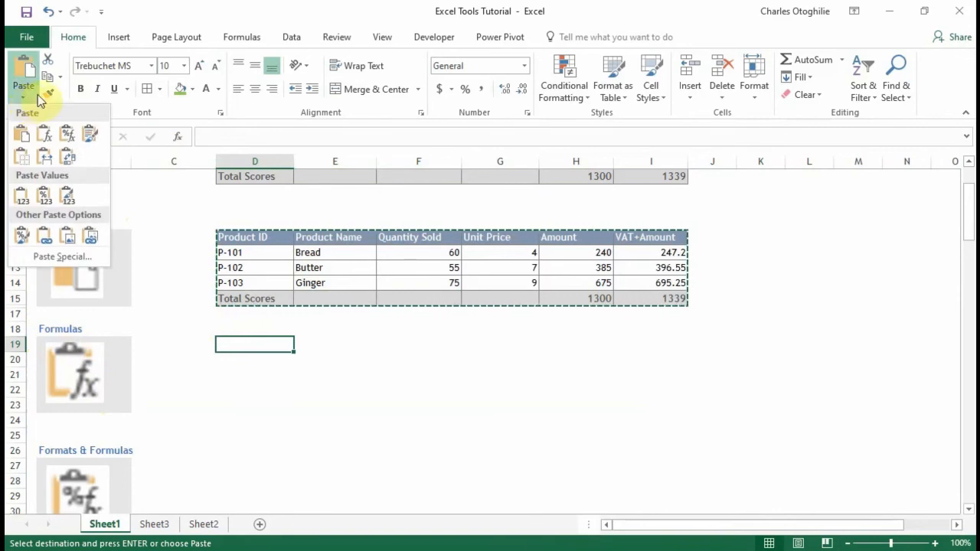
click(46, 139)
click(408, 369)
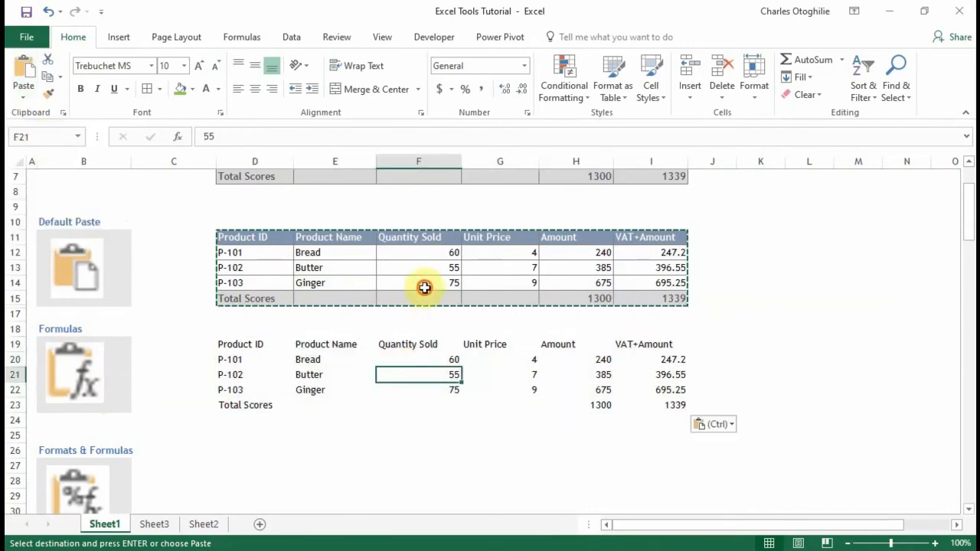
click(422, 285)
key(Escape)
Compare the formatting of the formulas-only copy in D19:I23 with the source table D11:I15.
drag(274, 238, 672, 300)
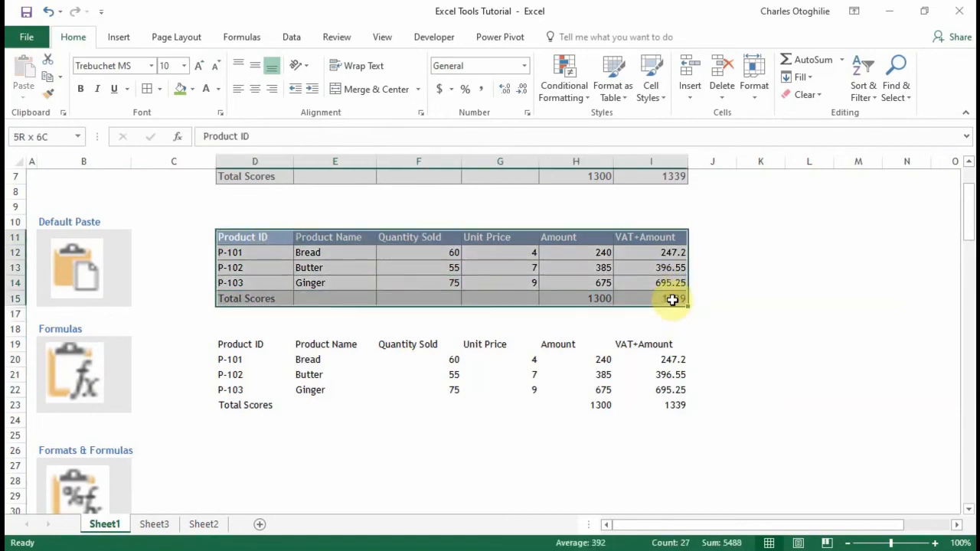
click(603, 417)
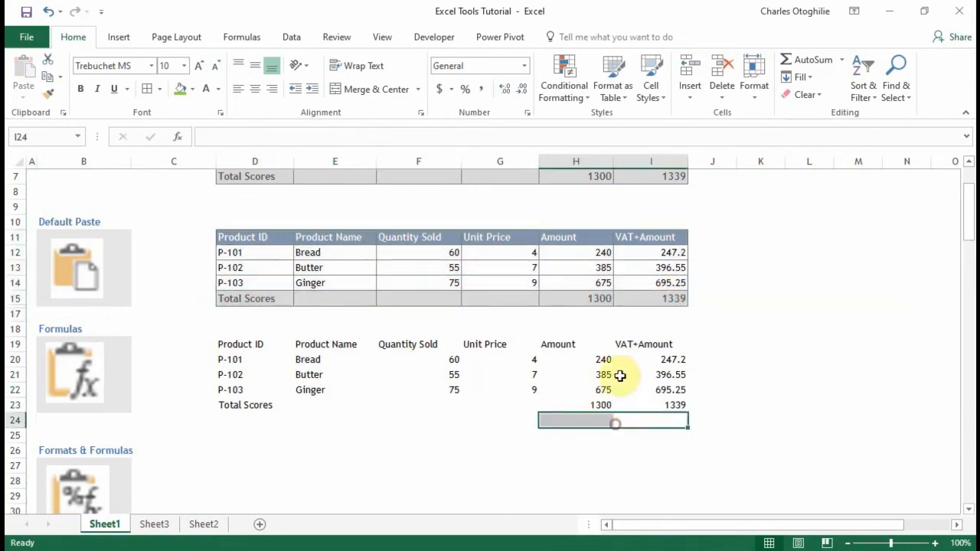
click(310, 375)
click(230, 346)
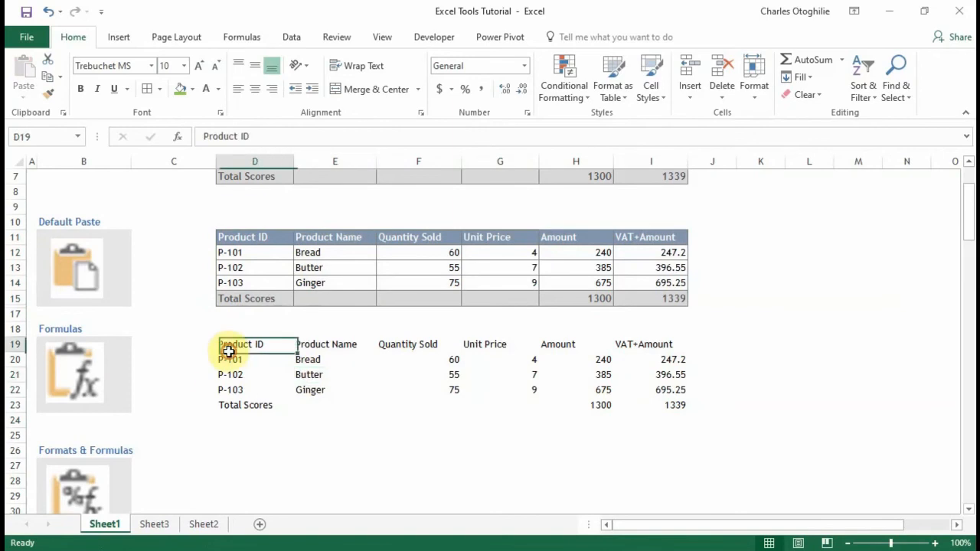
click(244, 390)
click(249, 360)
click(312, 358)
click(324, 376)
click(417, 358)
click(485, 380)
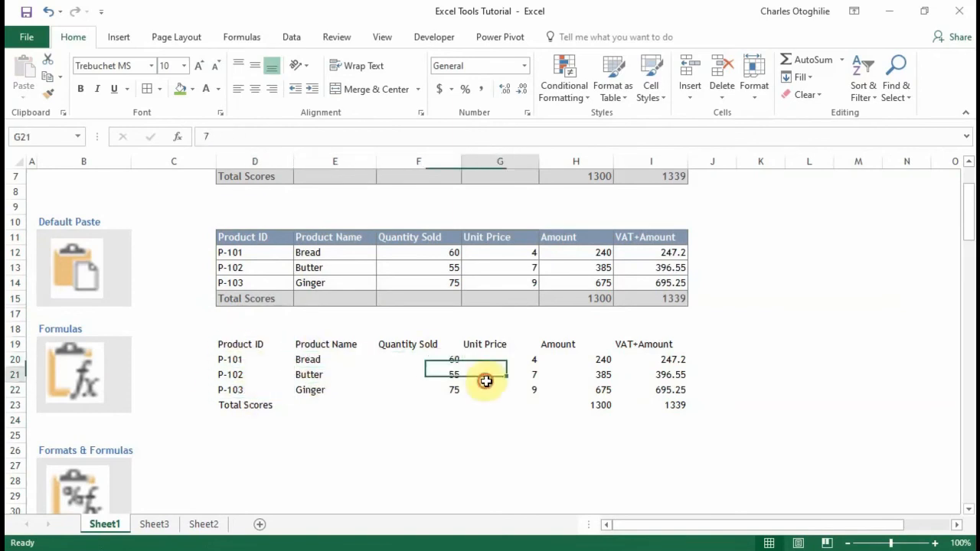
Examine the formulas in the Amount and VAT+Amount columns and totals of the formulas-only copy, rows 20 to 23.
click(560, 357)
click(578, 385)
click(642, 360)
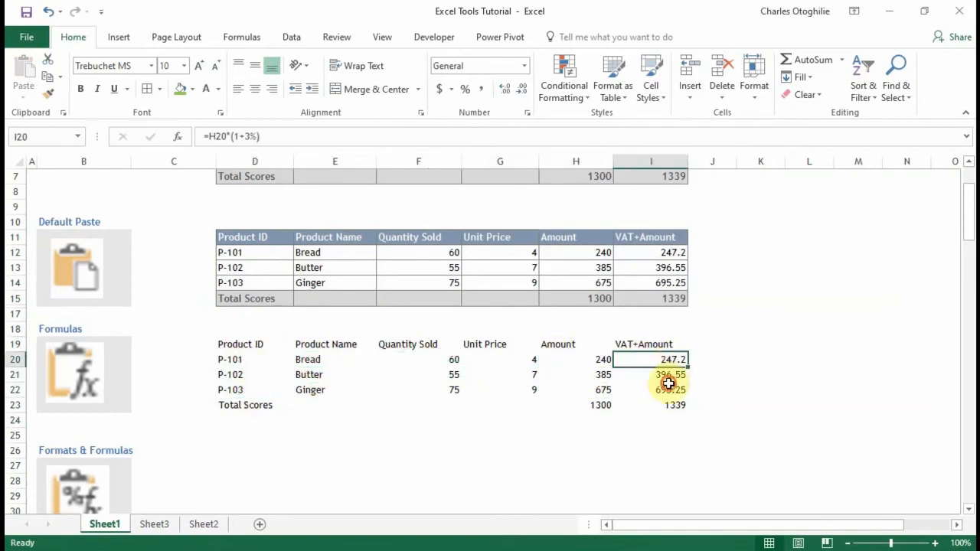
click(668, 384)
click(669, 363)
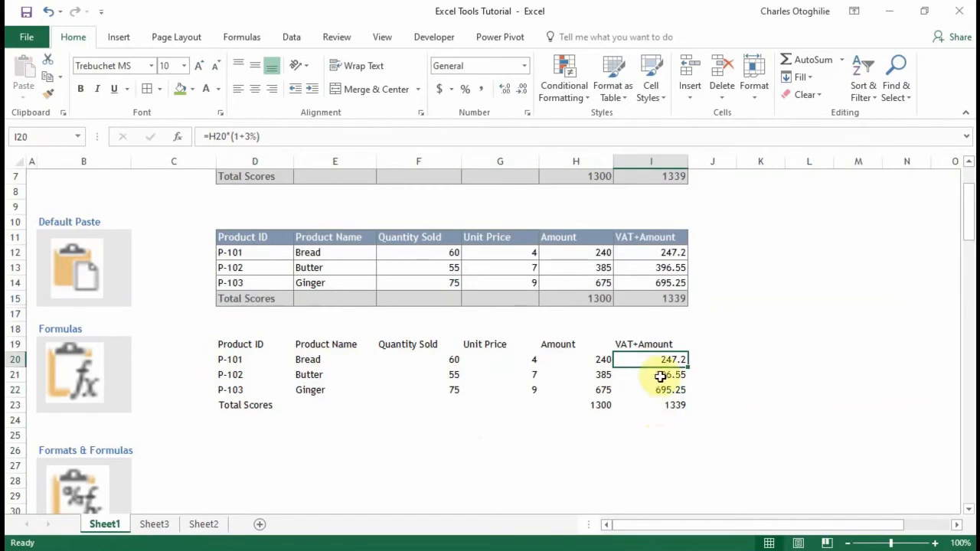
click(660, 376)
click(675, 362)
click(671, 390)
click(655, 425)
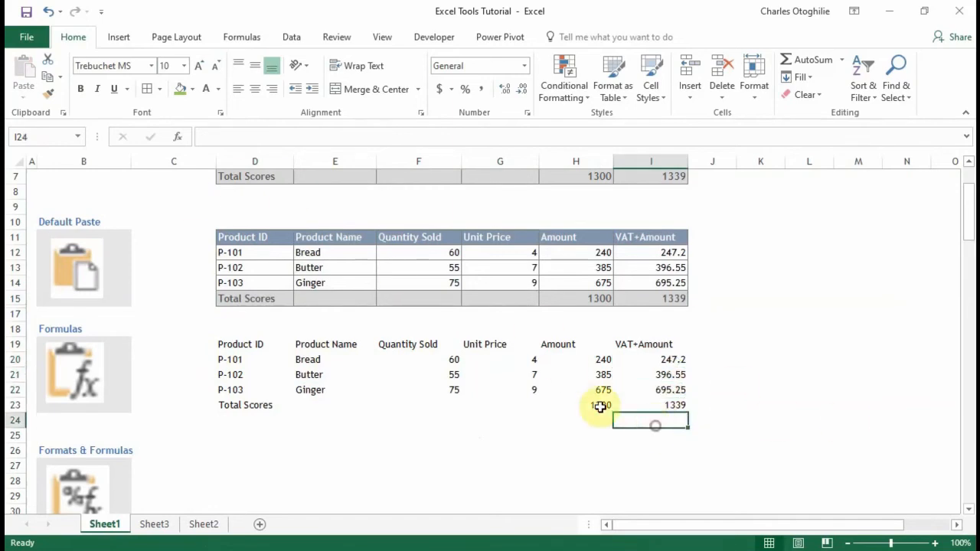
click(636, 411)
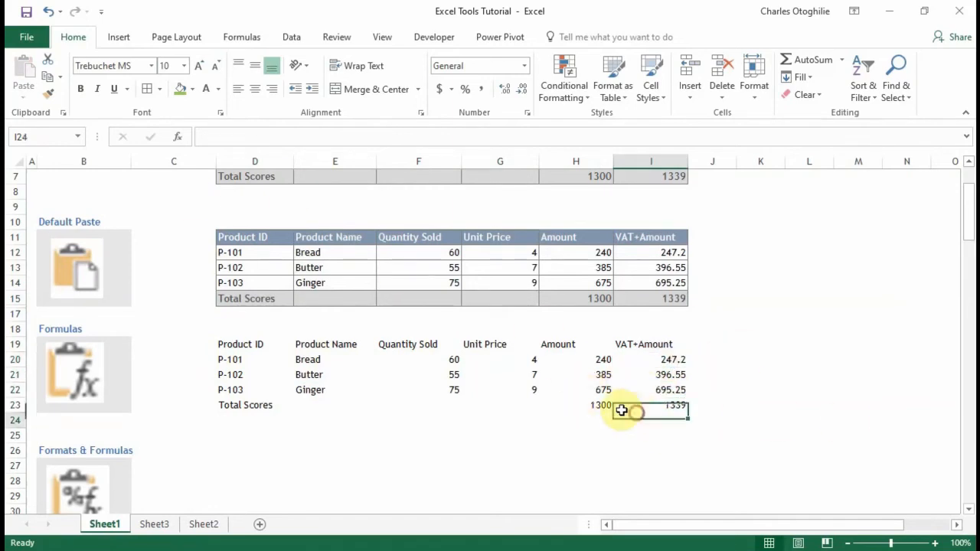
click(607, 407)
click(585, 363)
click(605, 404)
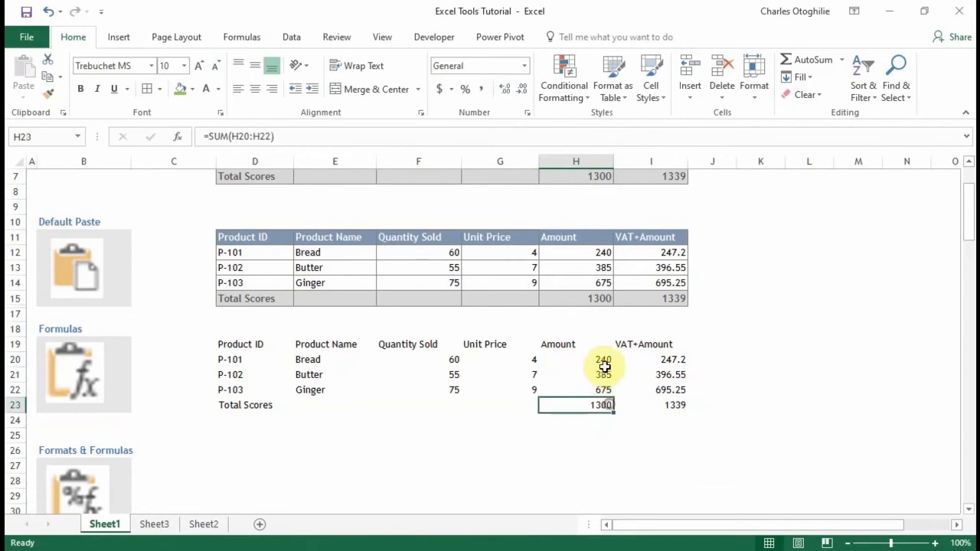
Clear the Amount and VAT+Amount cells H20:I23 in the formulas-only copy.
click(602, 362)
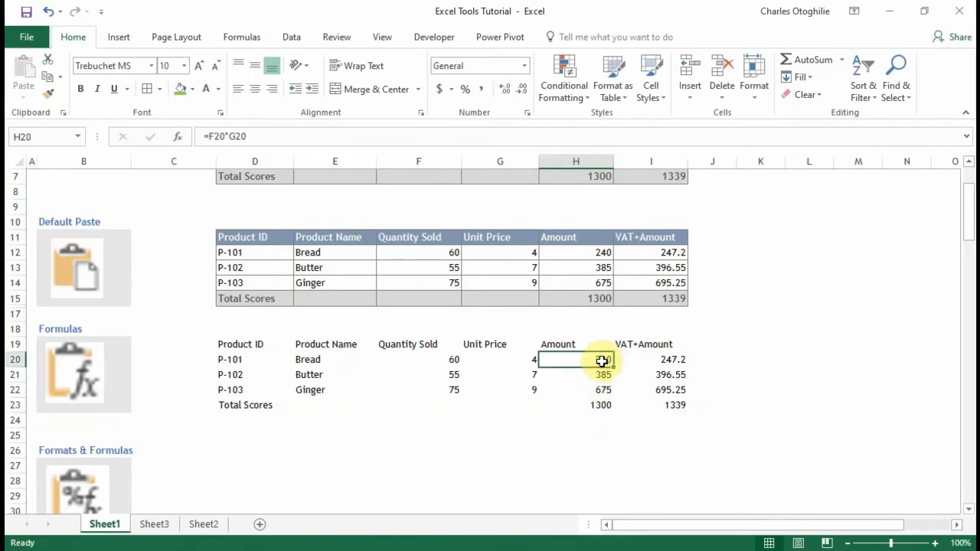
drag(603, 361, 668, 409)
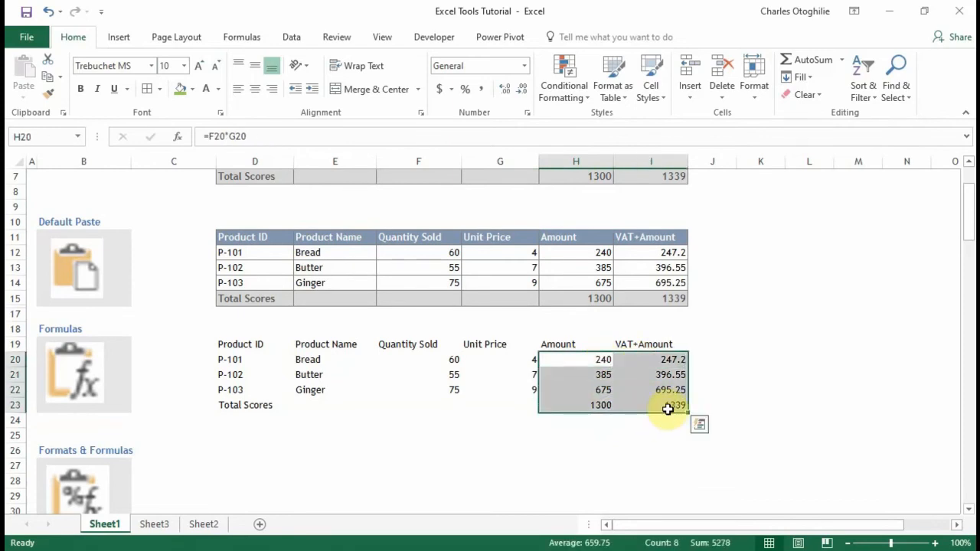
key(Delete)
Set the Quantity Sold values in F20:F22 to 83 for Bread, 43 for Butter and 62 for Ginger.
click(457, 375)
click(456, 360)
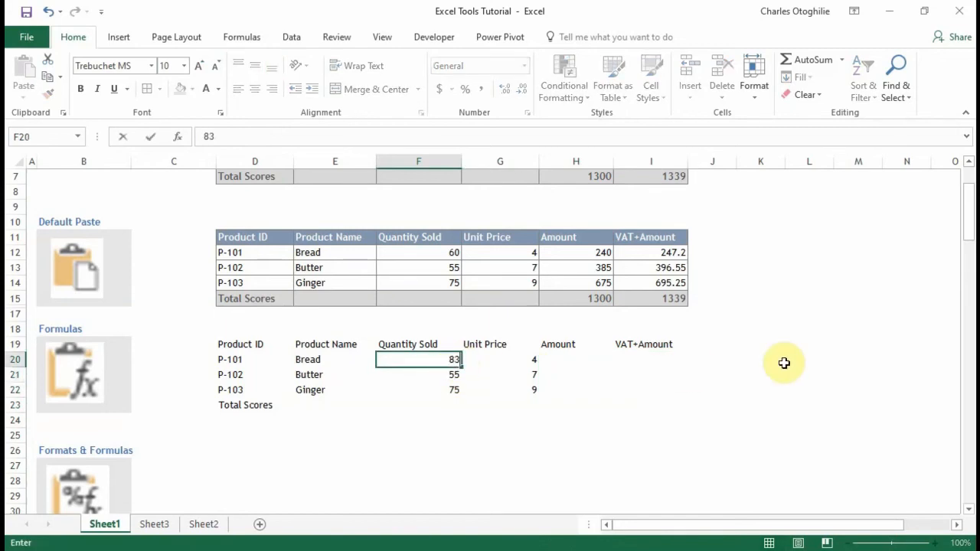
key(Down)
key(Down)
key(Down)
key(Up)
key(Up)
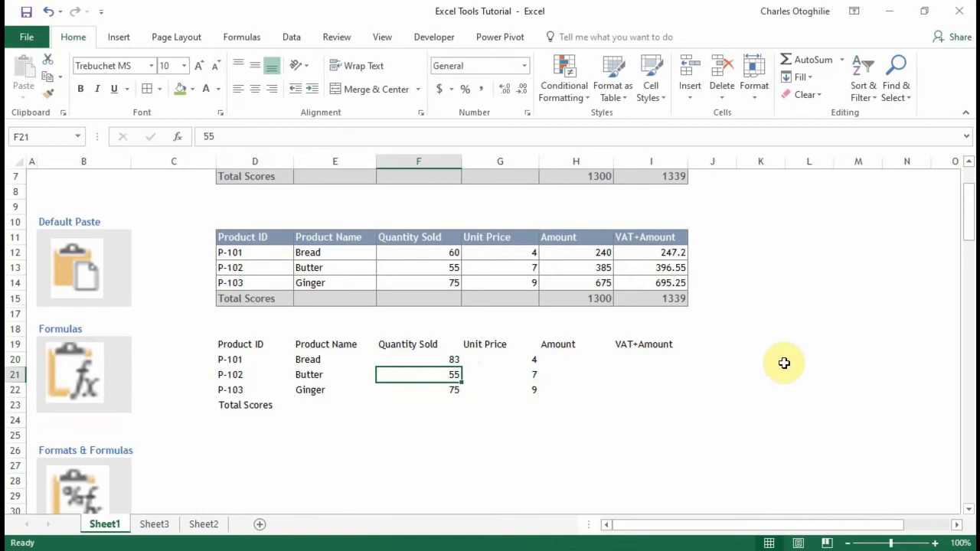
text(43)
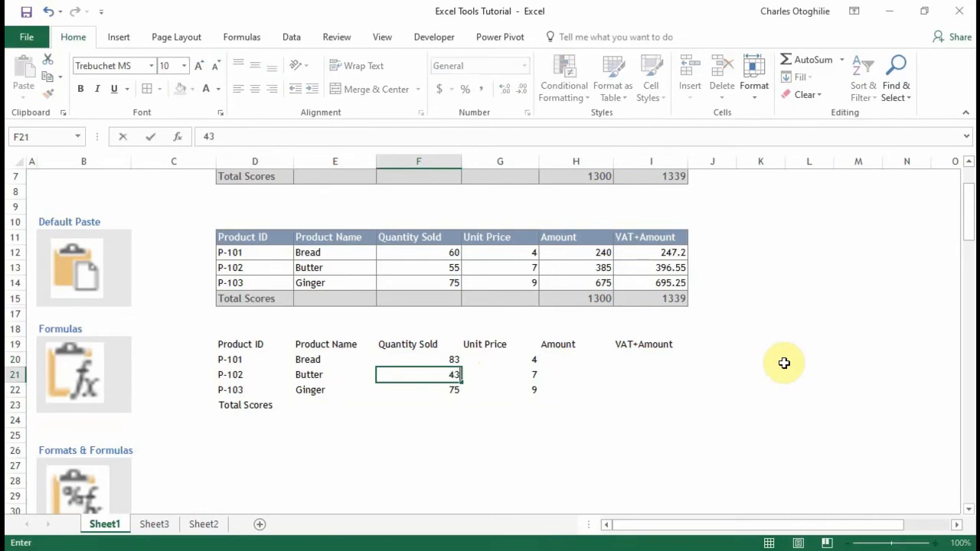
key(Return)
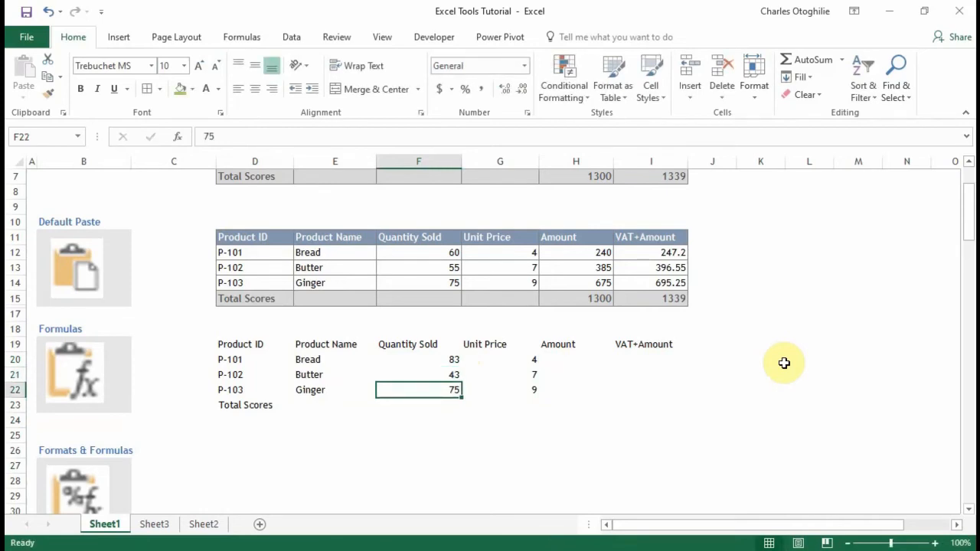
text(62)
key(Return)
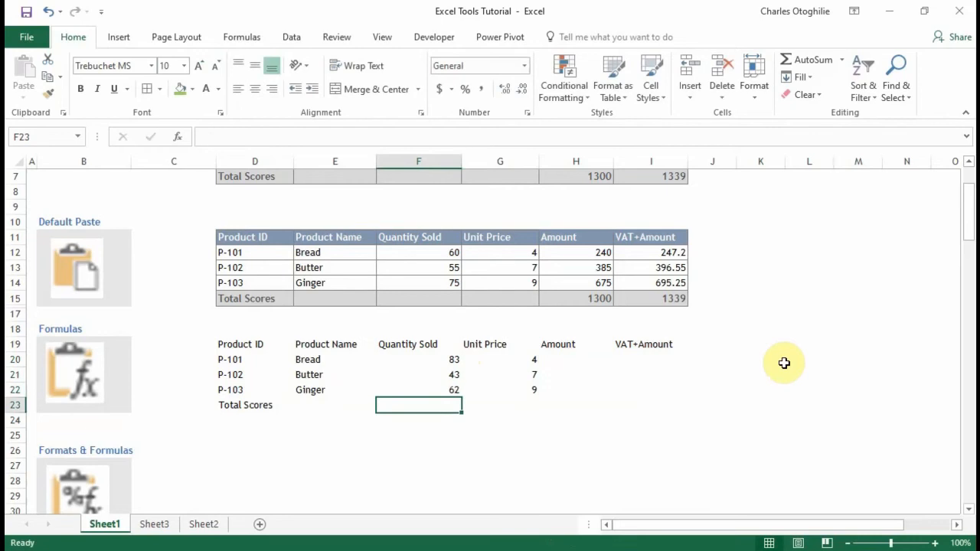
Set the Unit Price in the formulas-only copy to 8 for Butter in G21 and 11 for Ginger in G22.
key(Up)
key(Up)
key(Up)
key(Up)
key(Right)
key(Right)
key(Down)
key(Down)
key(Down)
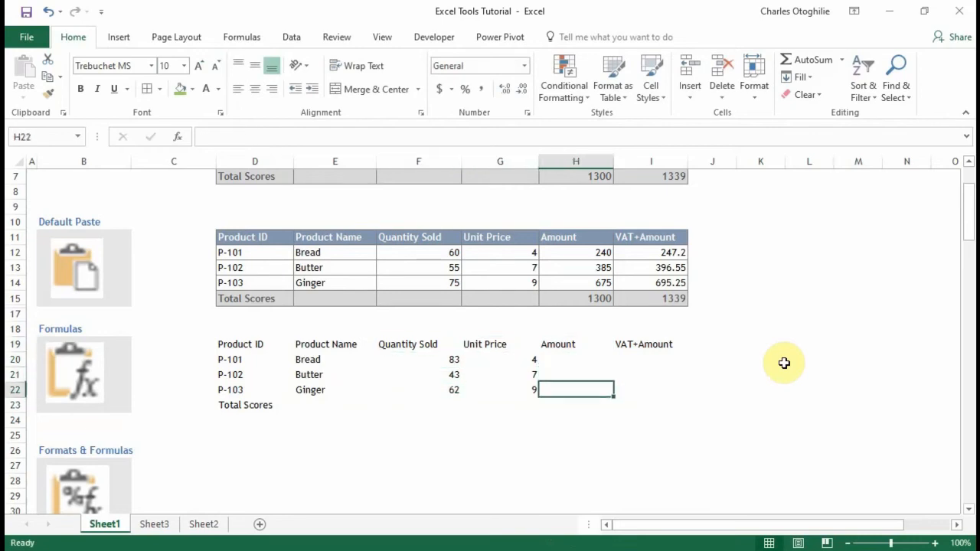
key(Left)
key(Up)
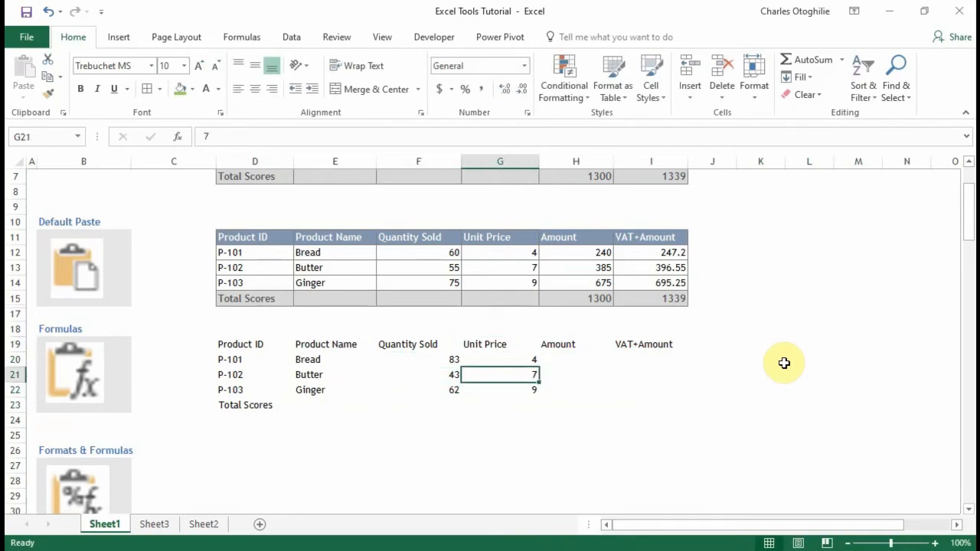
text(8)
key(Return)
key(Right)
key(Left)
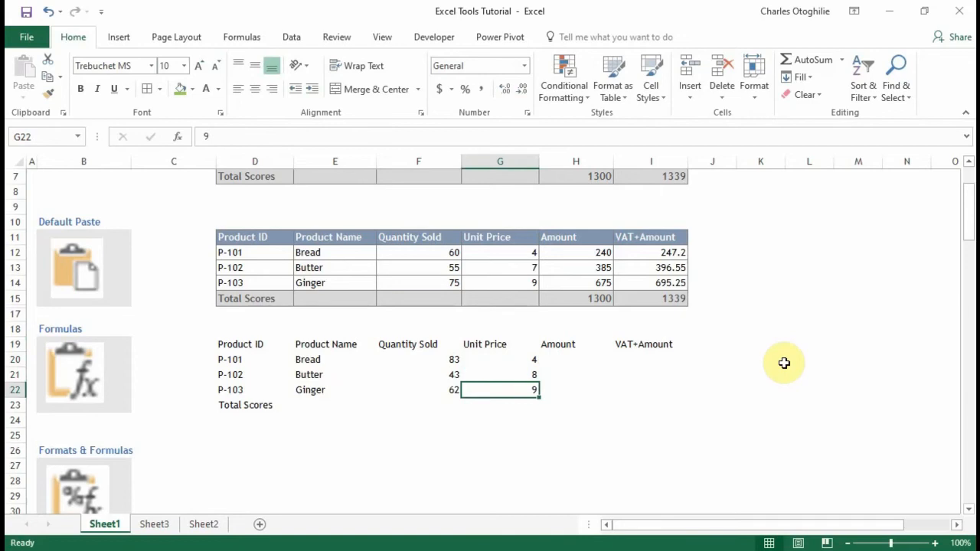
text(11)
key(Return)
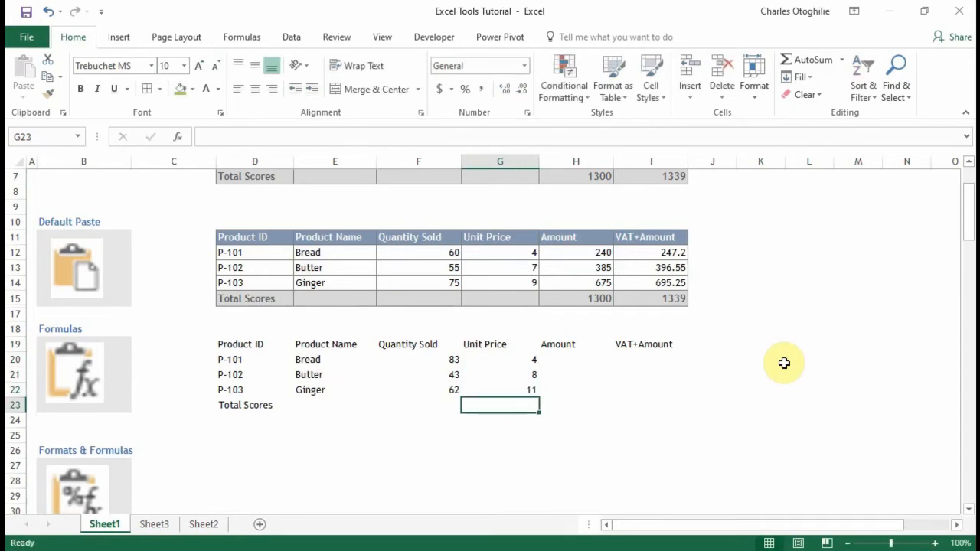
Copy the Amount and VAT+Amount cells H12:I15 from the default-pasted table.
key(Up)
key(Up)
key(Up)
key(Up)
key(Up)
key(Up)
key(Up)
key(Up)
key(Up)
key(Right)
key(Right)
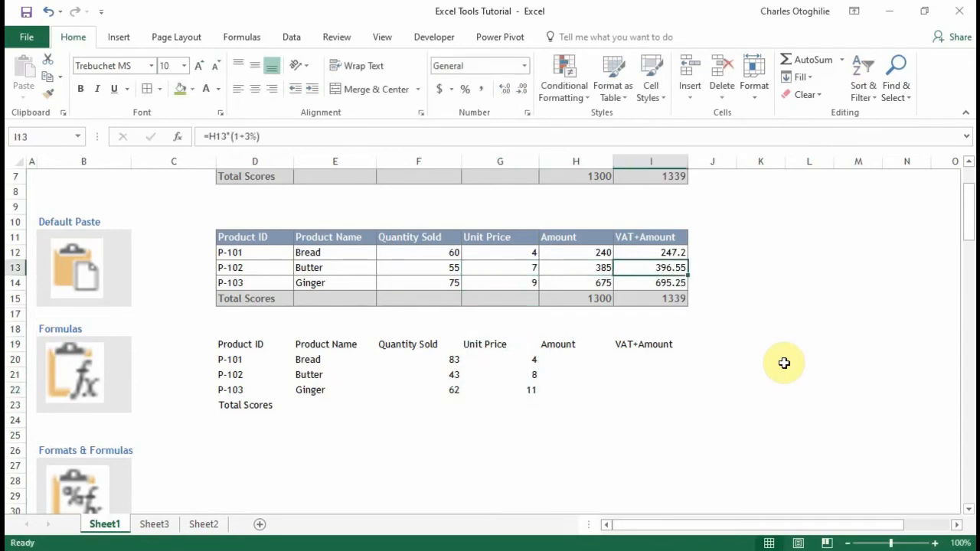
key(Left)
key(Up)
key(Up)
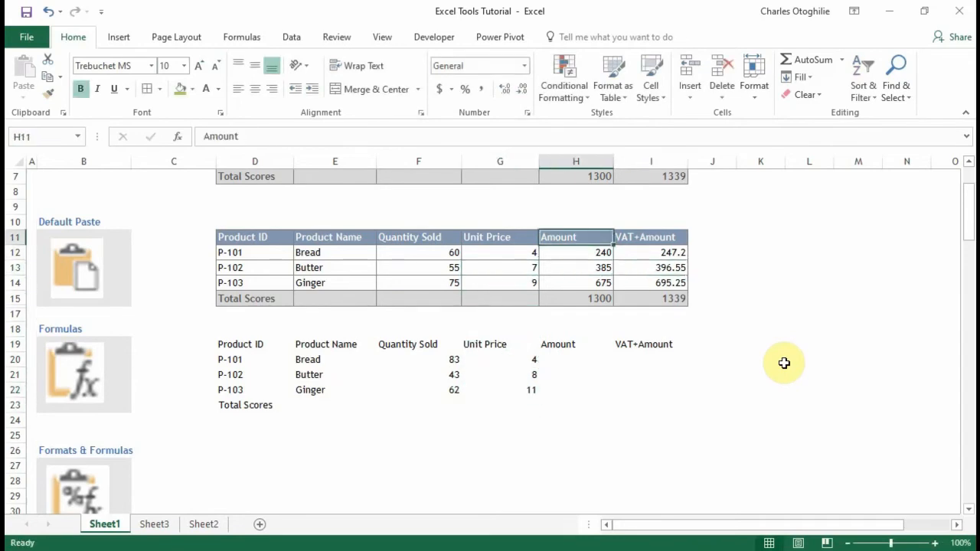
key(Down)
key(shift+Right)
key(shift+Down)
key(shift+Down)
key(shift+Down)
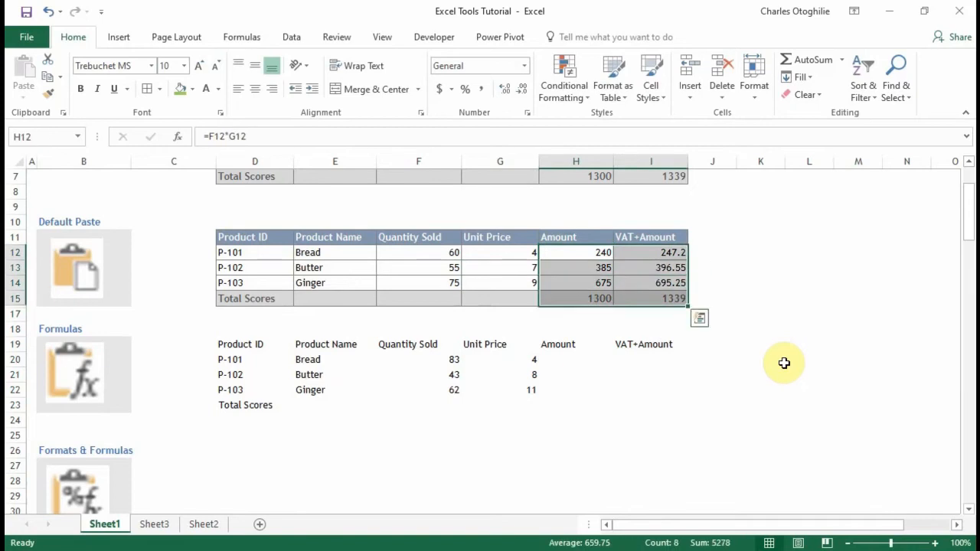
key(ctrl+c)
Paste the copied Amount and VAT+Amount cells at H20 with the Formulas option.
key(Down)
key(Down)
key(Down)
key(Down)
key(Down)
key(Down)
key(Down)
key(Down)
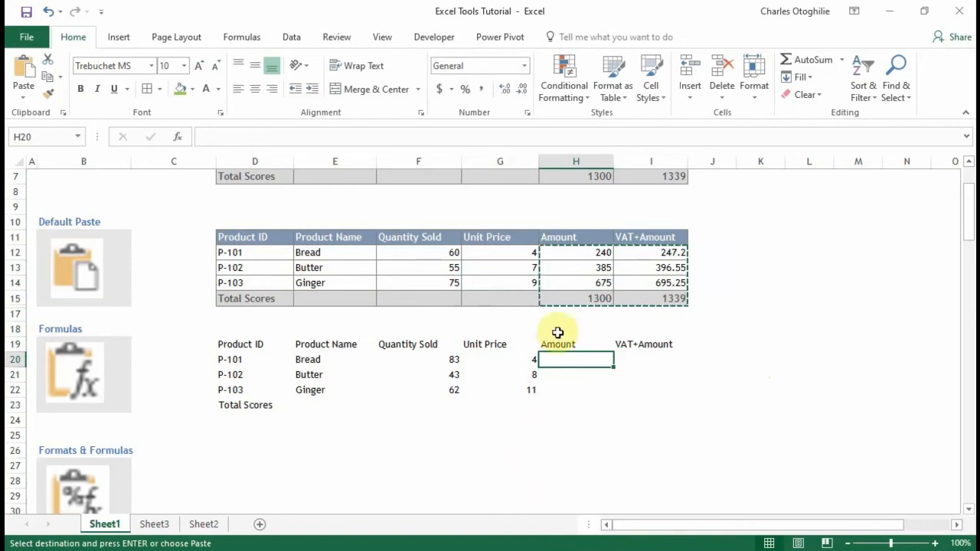
click(23, 98)
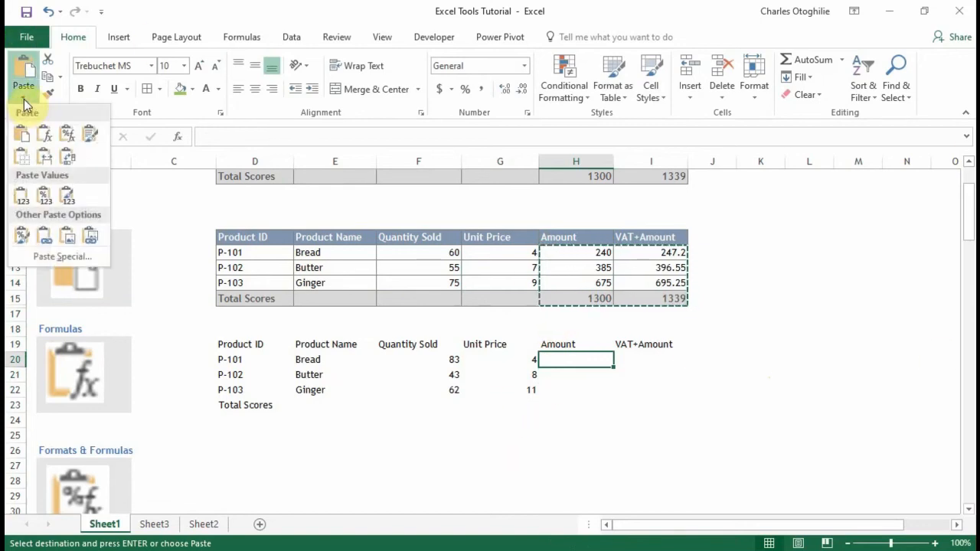
click(44, 135)
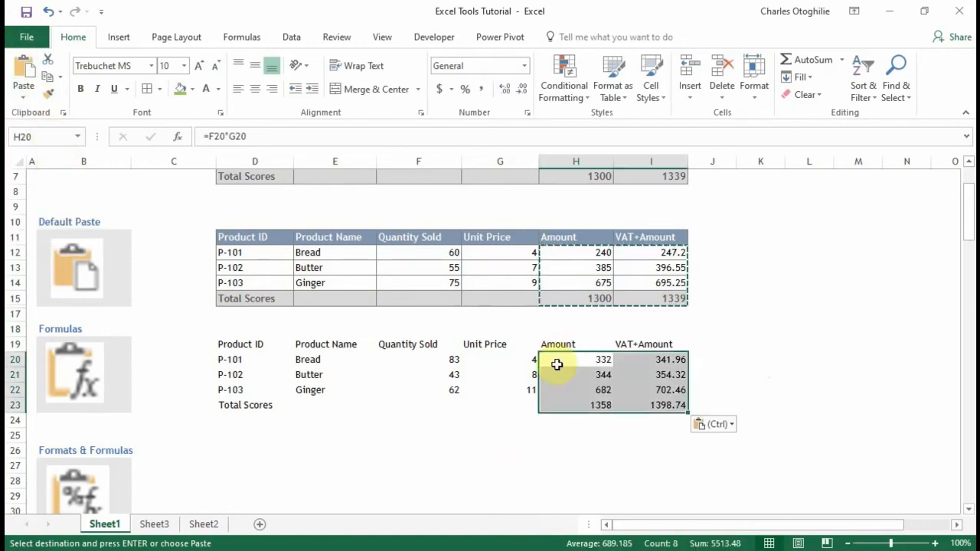
Examine the pasted formulas in the Amount and VAT+Amount columns, H20:I22, and the cells they reference.
click(599, 389)
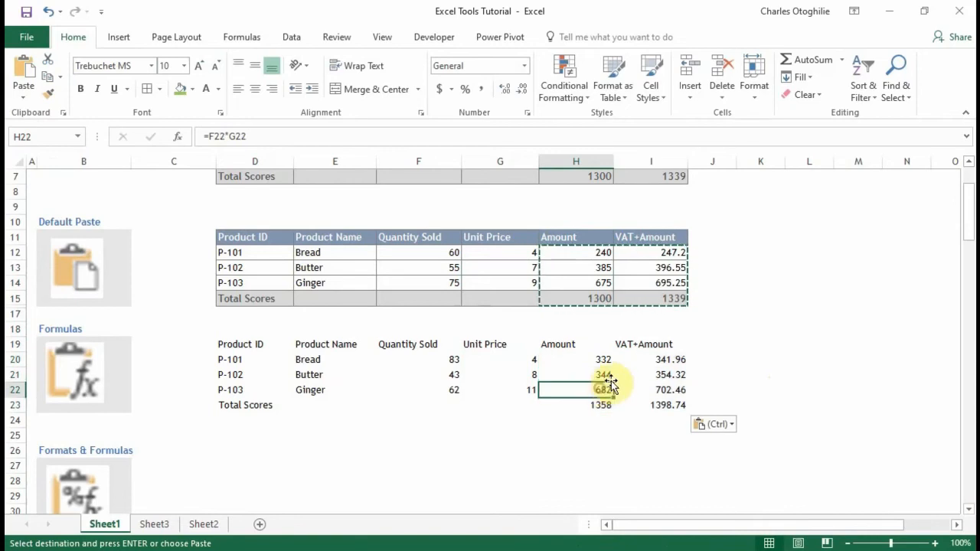
click(605, 360)
click(237, 136)
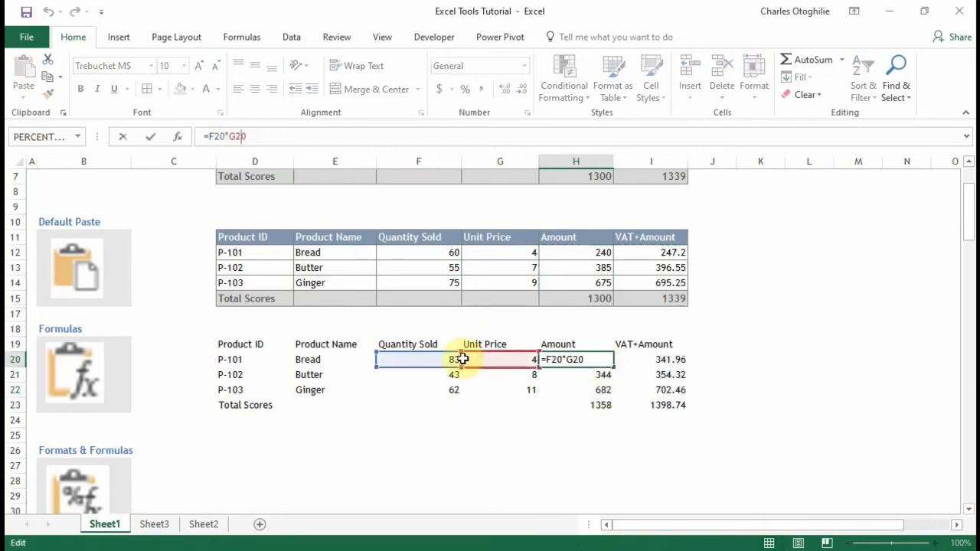
key(Return)
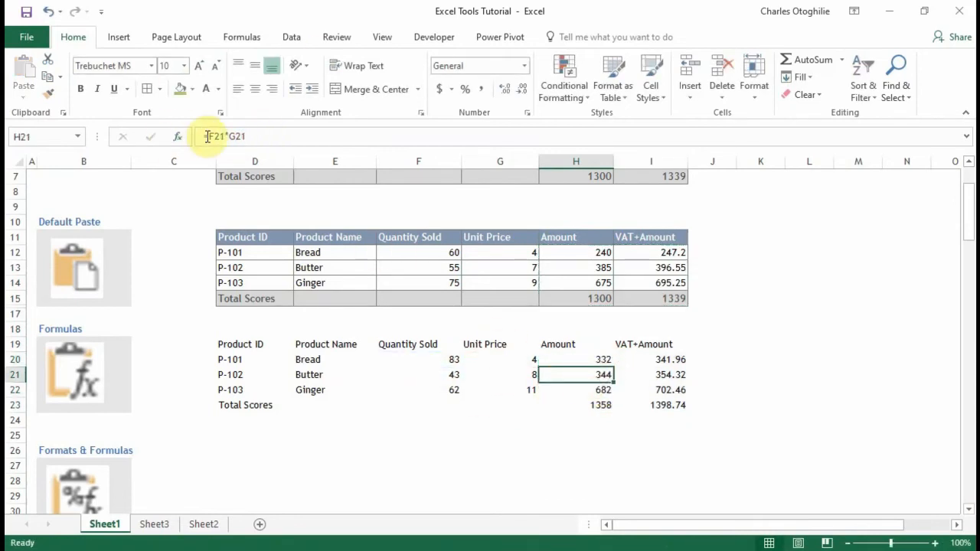
click(234, 137)
click(657, 405)
click(674, 375)
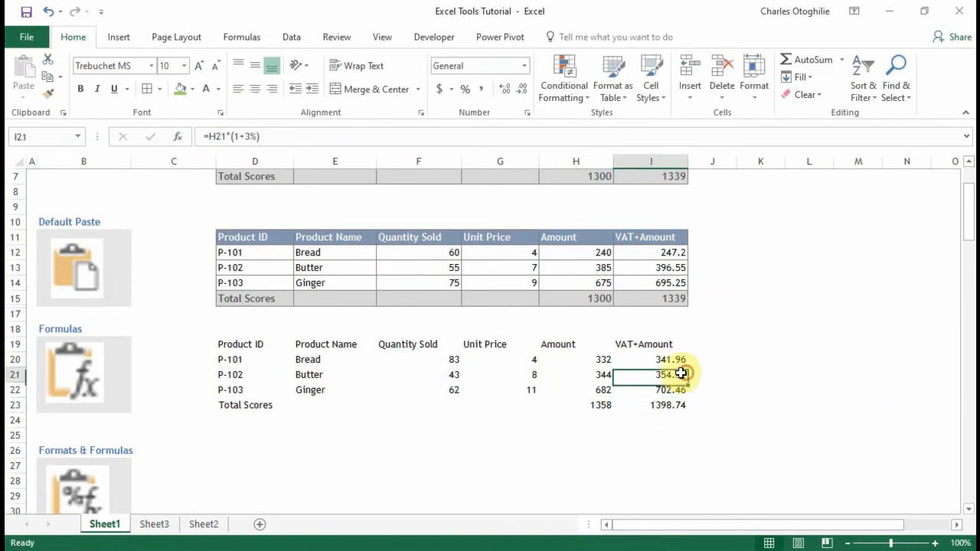
click(672, 358)
click(677, 389)
Compare the source table's VAT+Amount cells with the copy and examine the total formulas in H23 and I23.
click(659, 253)
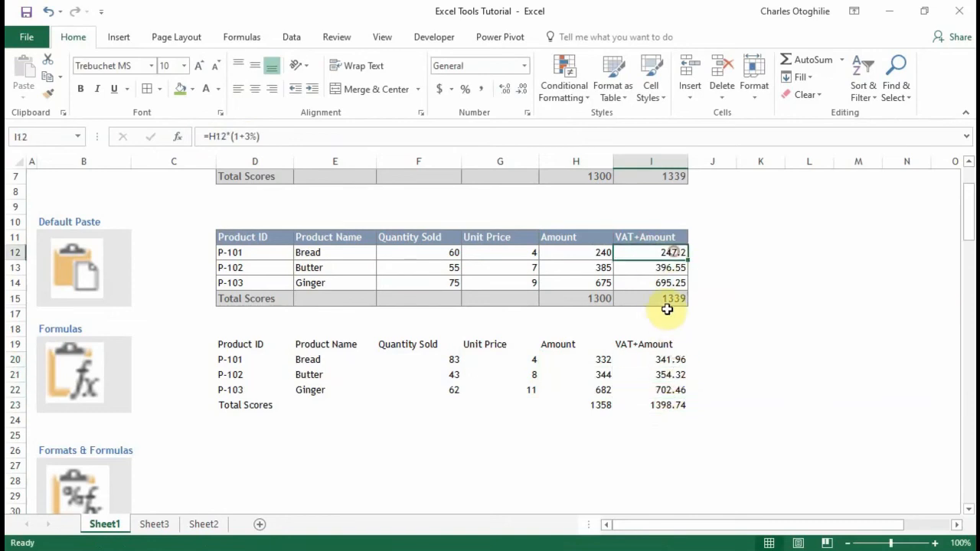
click(651, 299)
click(647, 405)
drag(602, 362, 638, 385)
click(606, 407)
click(643, 405)
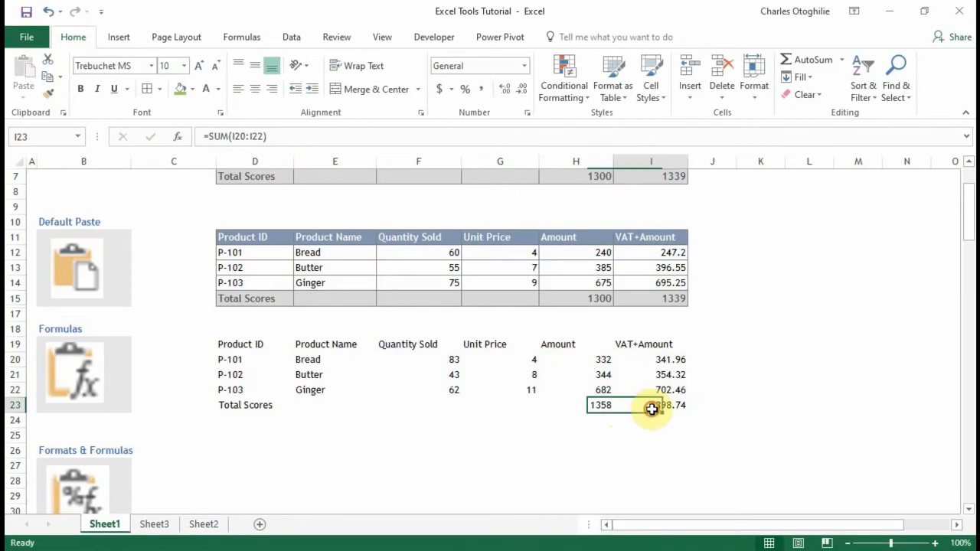
click(610, 408)
click(628, 405)
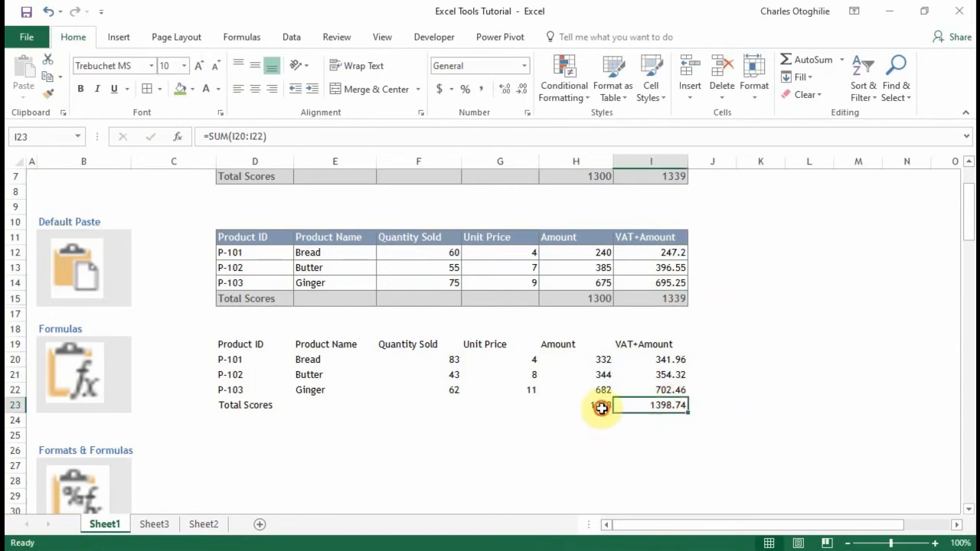
click(602, 406)
click(674, 407)
click(604, 409)
click(279, 410)
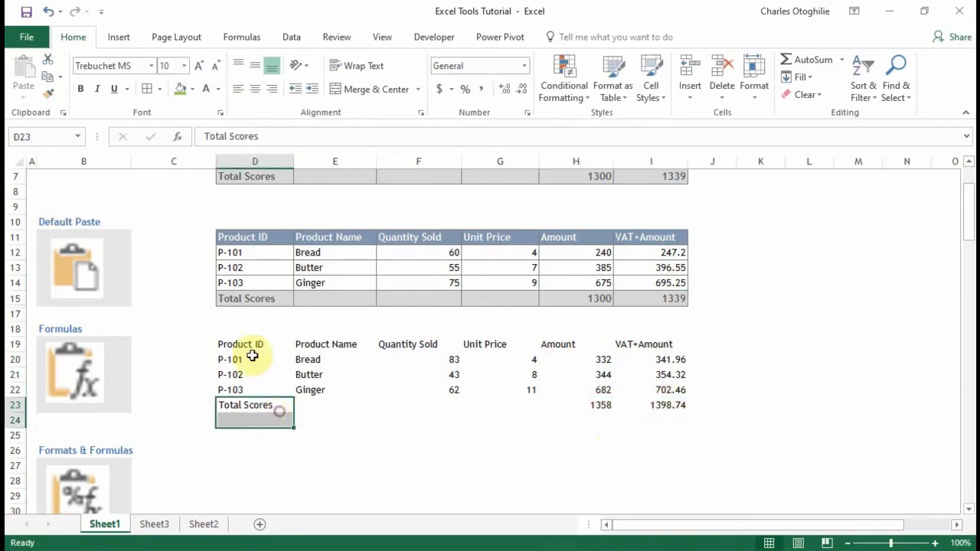
click(256, 356)
click(466, 436)
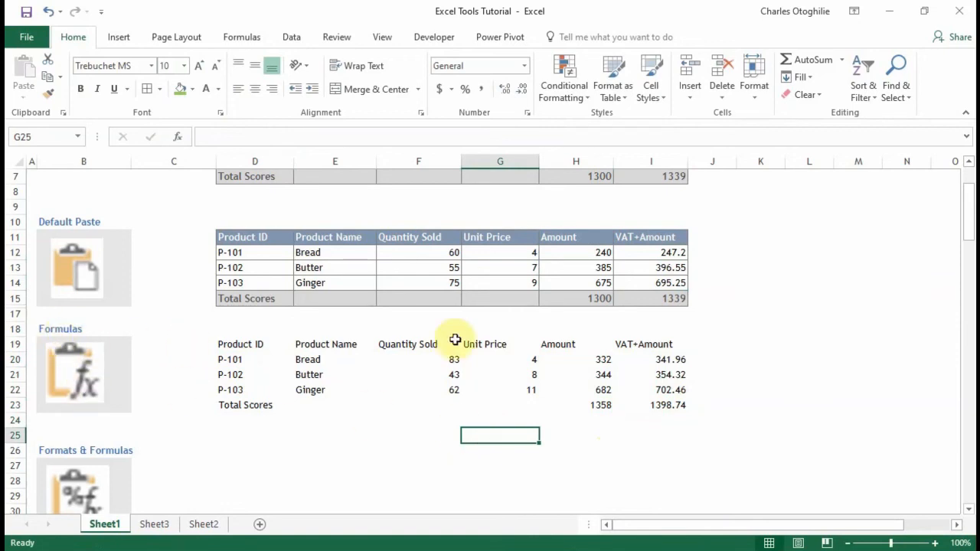
click(656, 359)
click(529, 418)
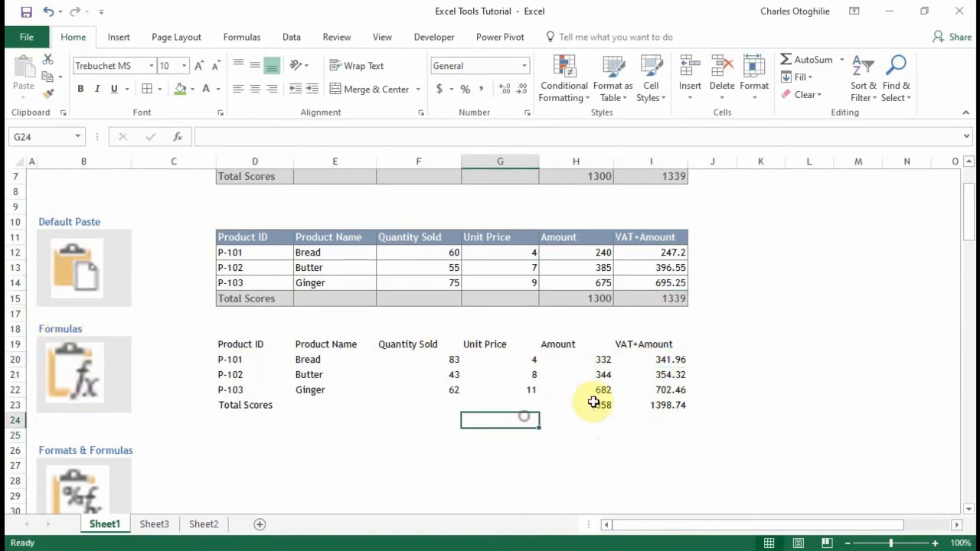
drag(655, 375, 655, 390)
scroll(460, 425, down, 2)
scroll(461, 425, down, 3)
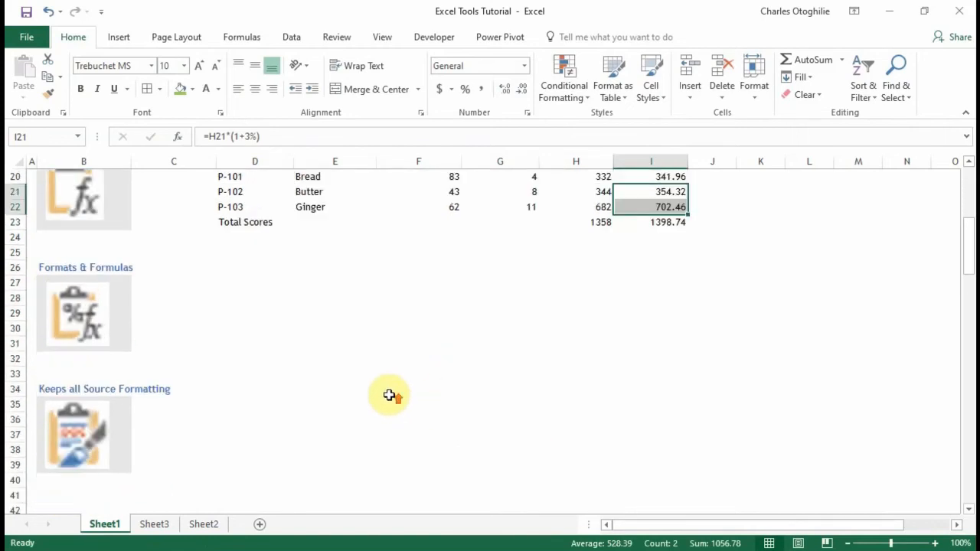
scroll(394, 394, up, 4)
click(354, 432)
scroll(187, 459, down, 2)
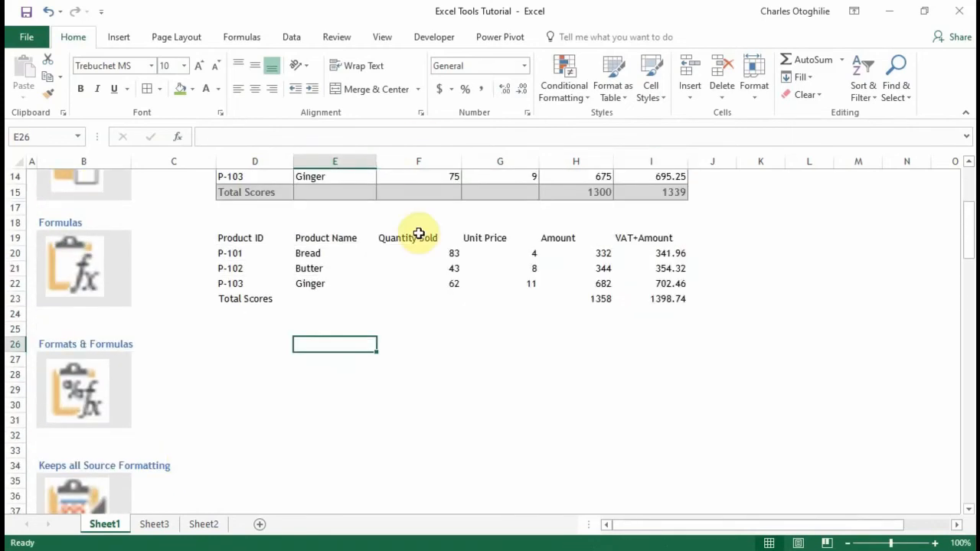
scroll(421, 232, up, 1)
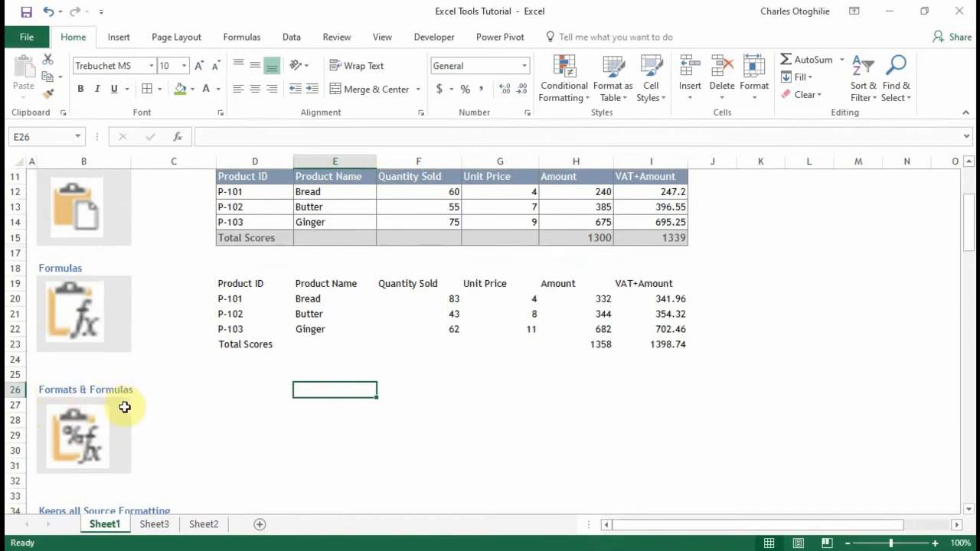
Copy the whole default-pasted table D11:I15.
scroll(314, 252, up, 2)
drag(253, 268, 635, 329)
key(ctrl+c)
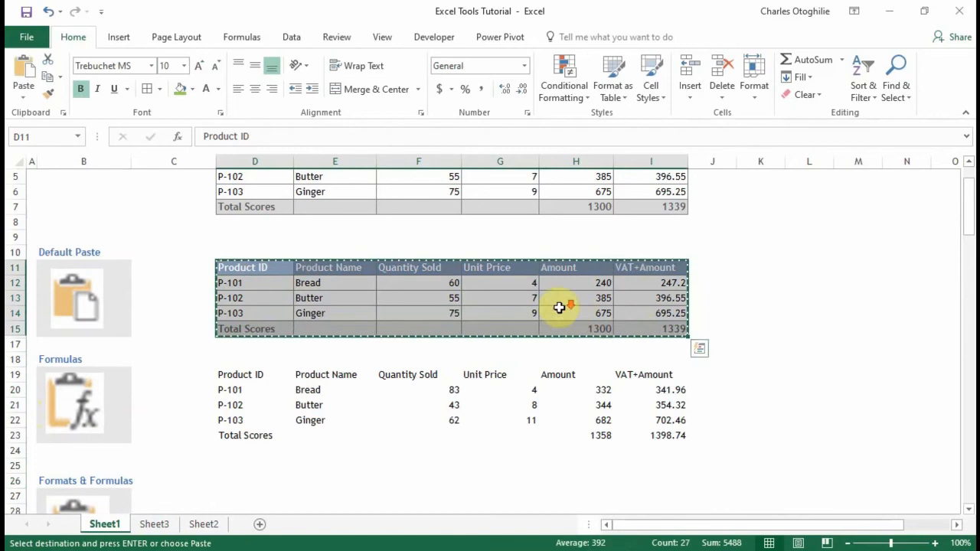
Paste the copied table at D26, beside the Formats & Formulas example, with the Formulas & Number Formatting option.
scroll(179, 177, down, 4)
click(247, 318)
click(248, 314)
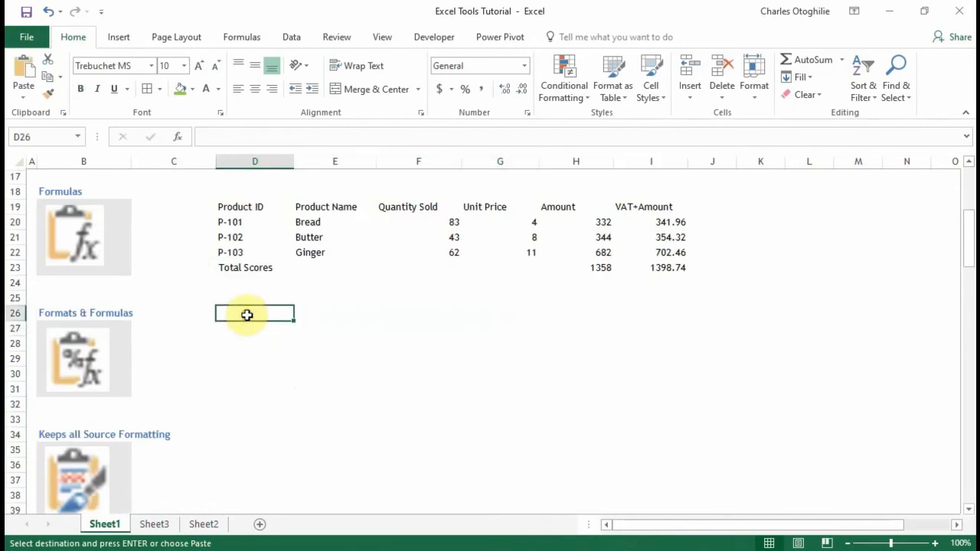
click(246, 340)
click(251, 325)
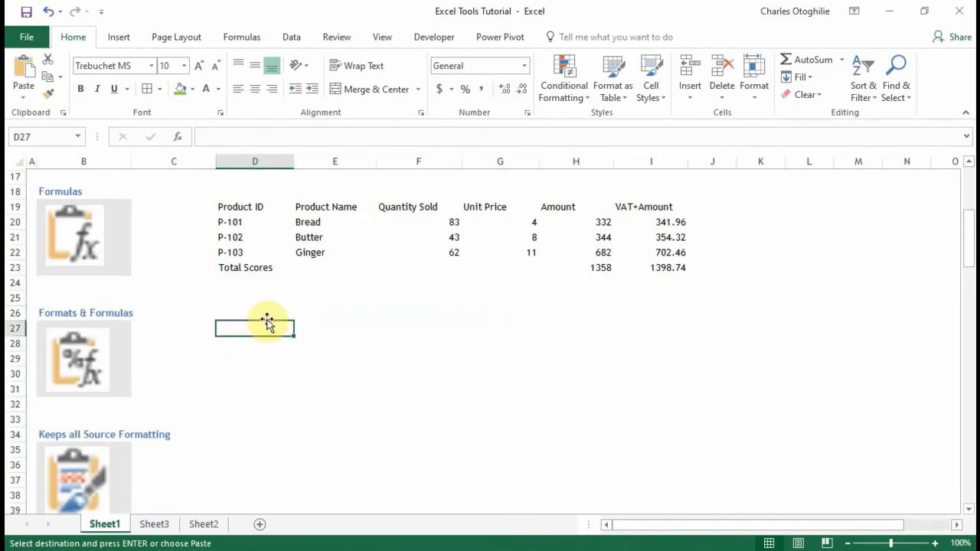
click(257, 311)
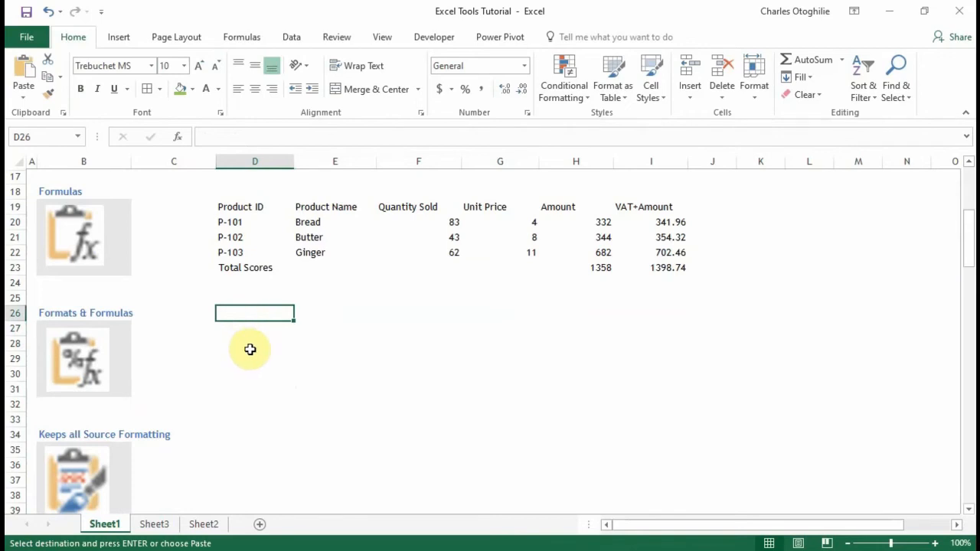
click(22, 93)
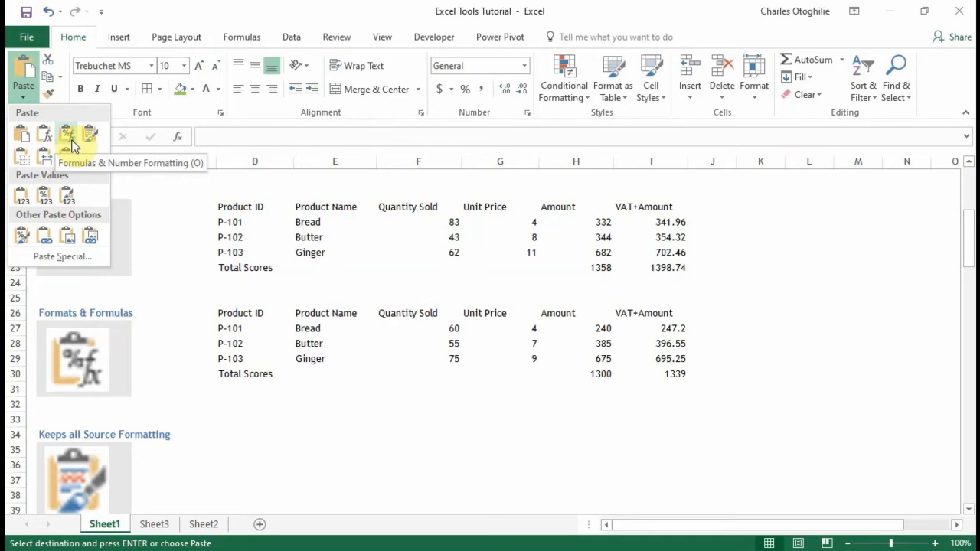
click(71, 146)
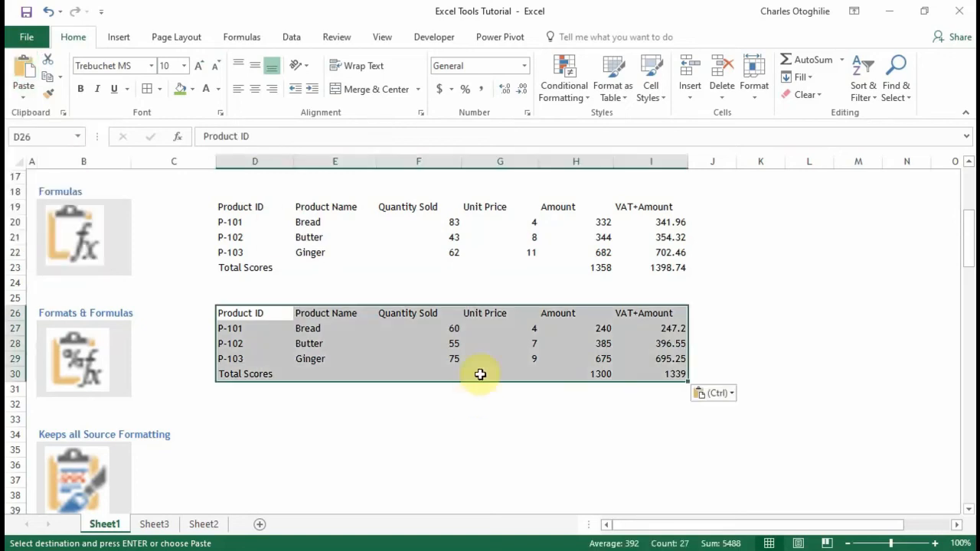
Examine the values and formulas in the table pasted at D26 and compare them with the Formulas copy above it.
click(499, 343)
scroll(547, 371, up, 4)
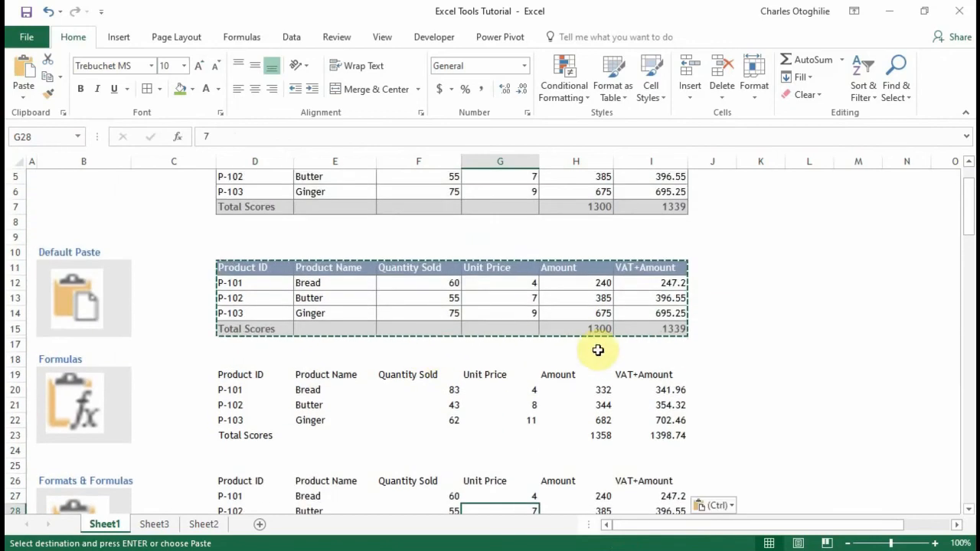
scroll(595, 350, down, 3)
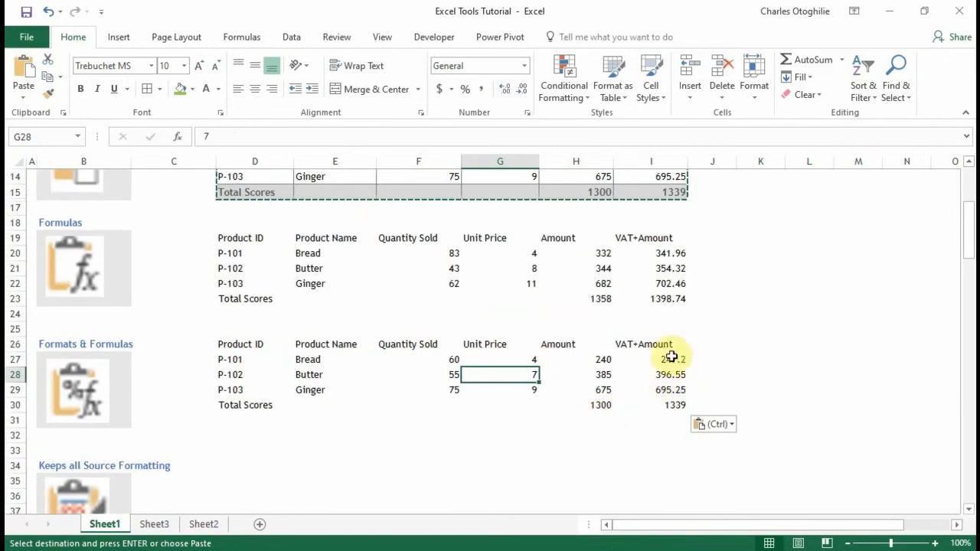
click(582, 359)
click(499, 374)
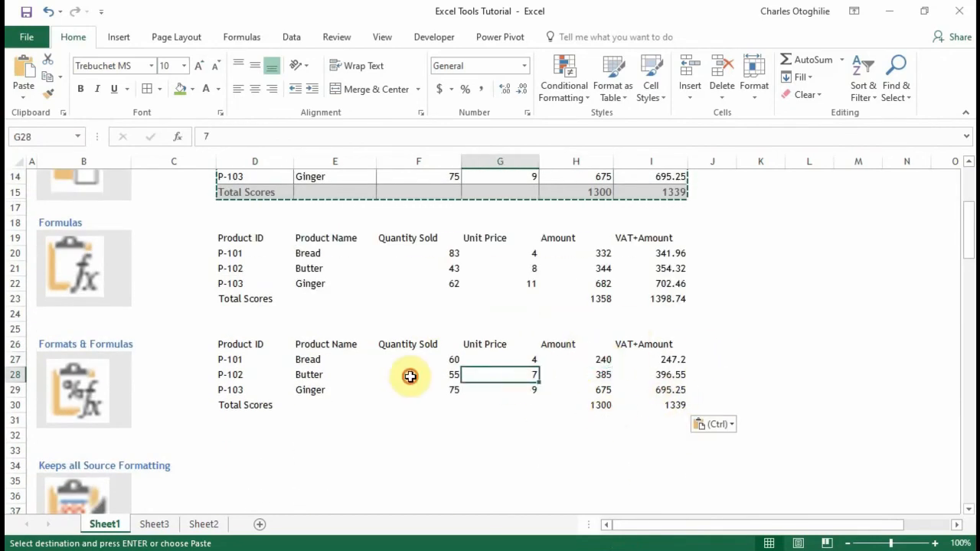
click(406, 374)
click(739, 404)
click(554, 359)
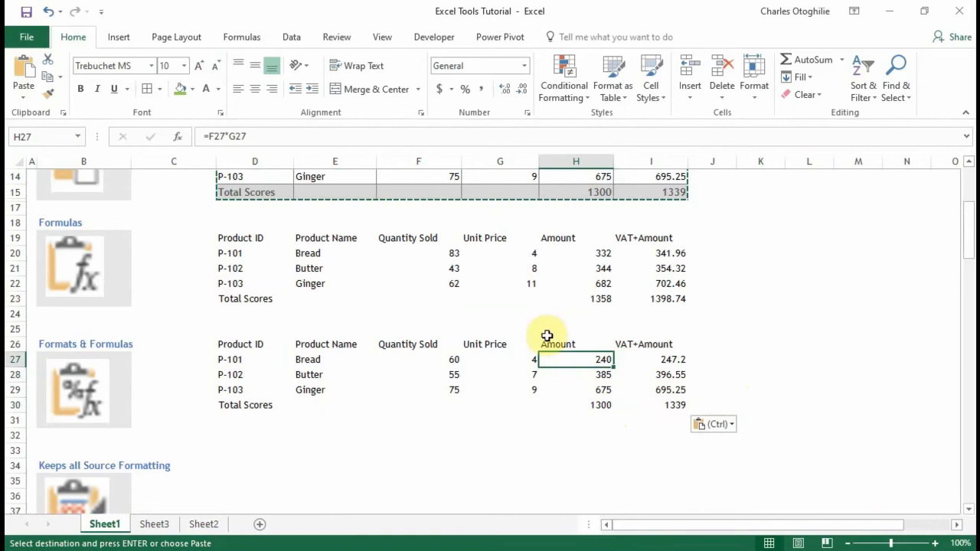
click(587, 269)
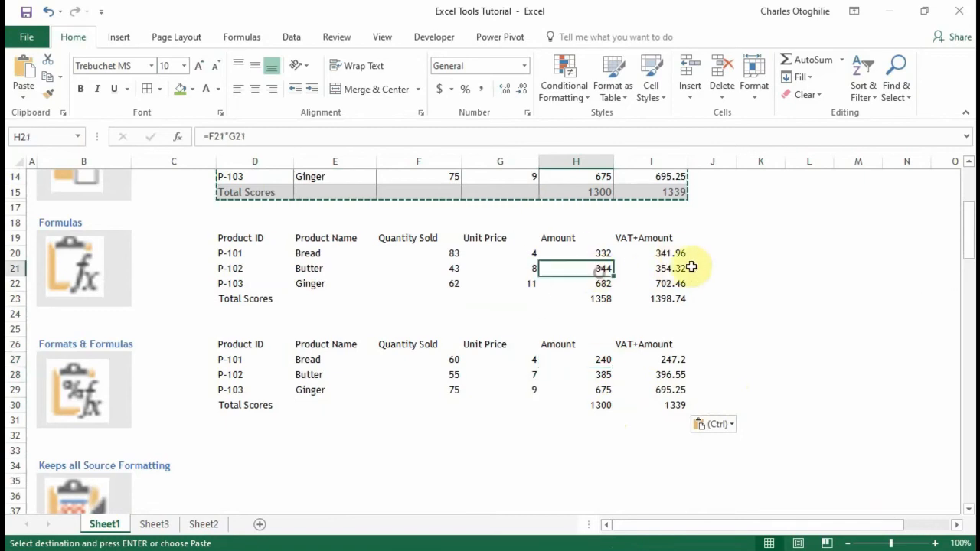
click(680, 268)
click(640, 314)
click(659, 359)
click(653, 406)
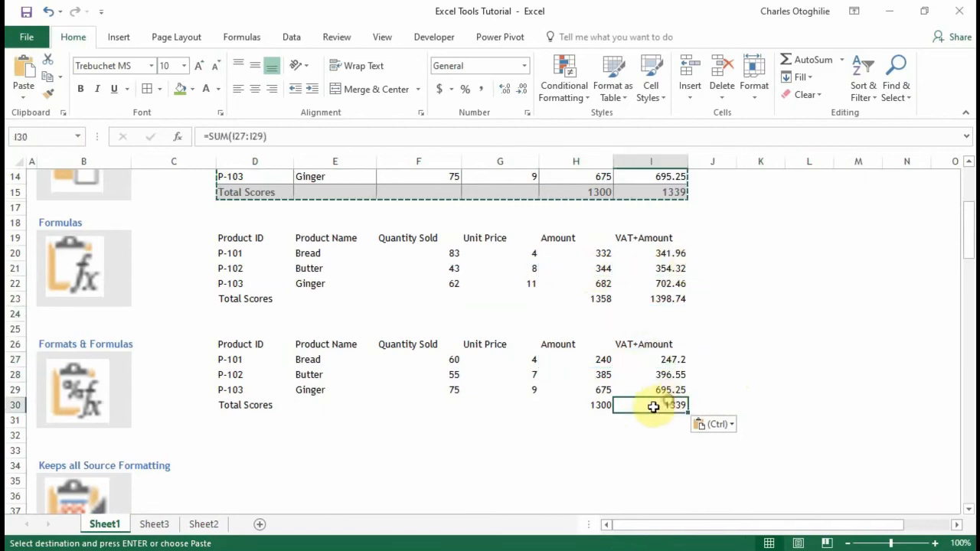
click(624, 391)
click(605, 364)
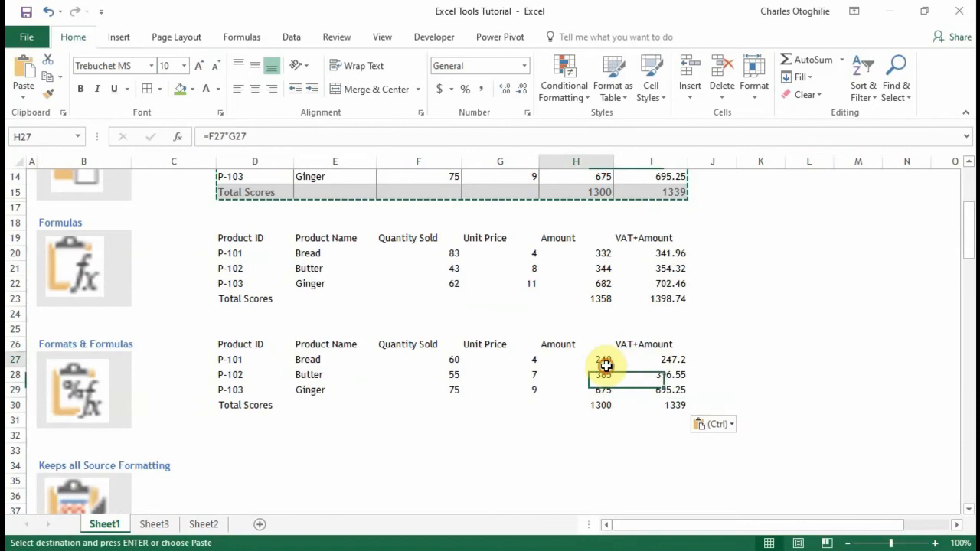
click(672, 377)
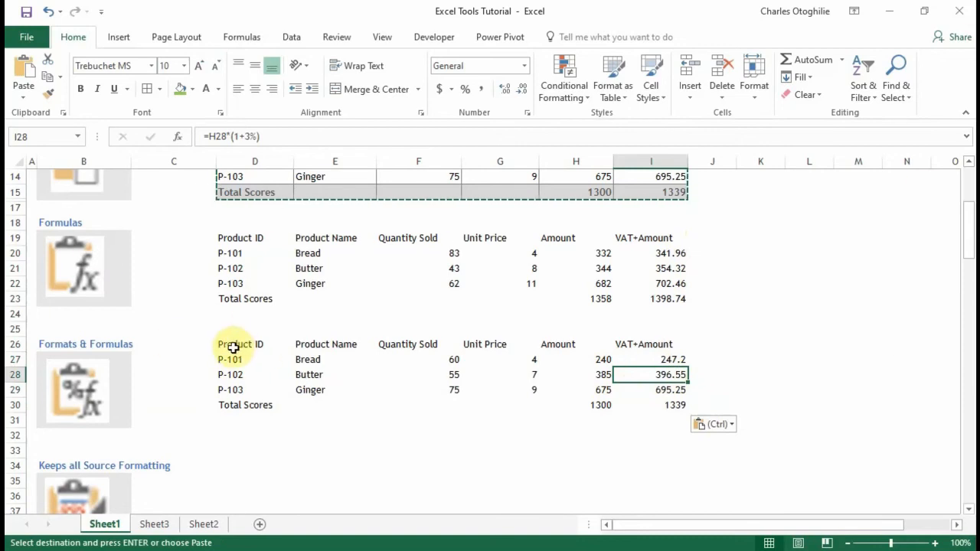
Compare the formatting of the pasted table D26:I30 with that of the default-pasted source table.
drag(233, 347, 670, 407)
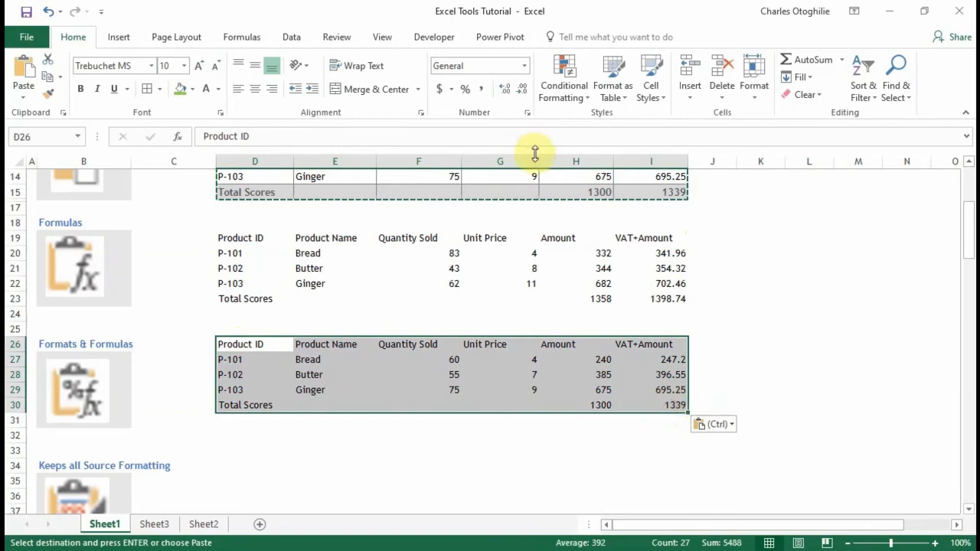
click(655, 173)
scroll(674, 291, up, 4)
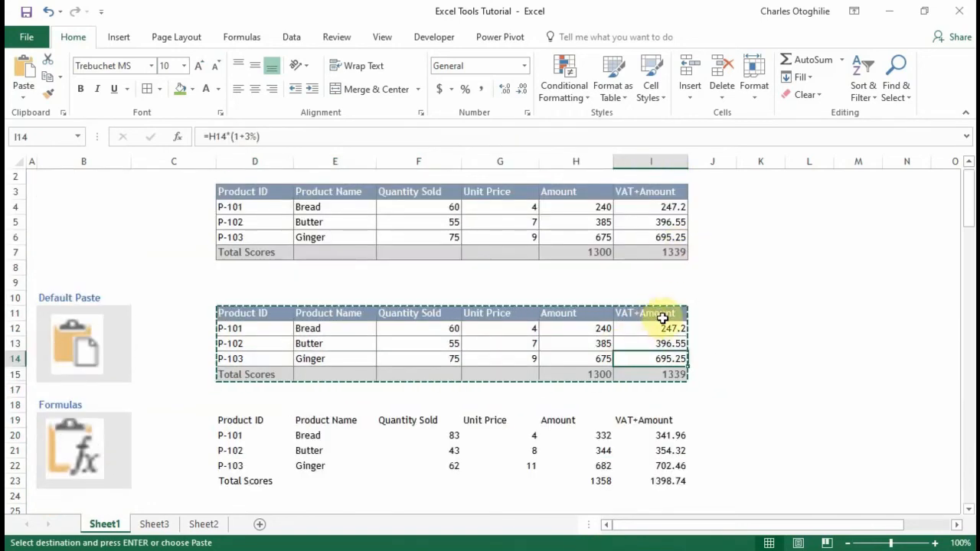
scroll(663, 344, down, 2)
drag(672, 447, 274, 496)
scroll(381, 436, down, 3)
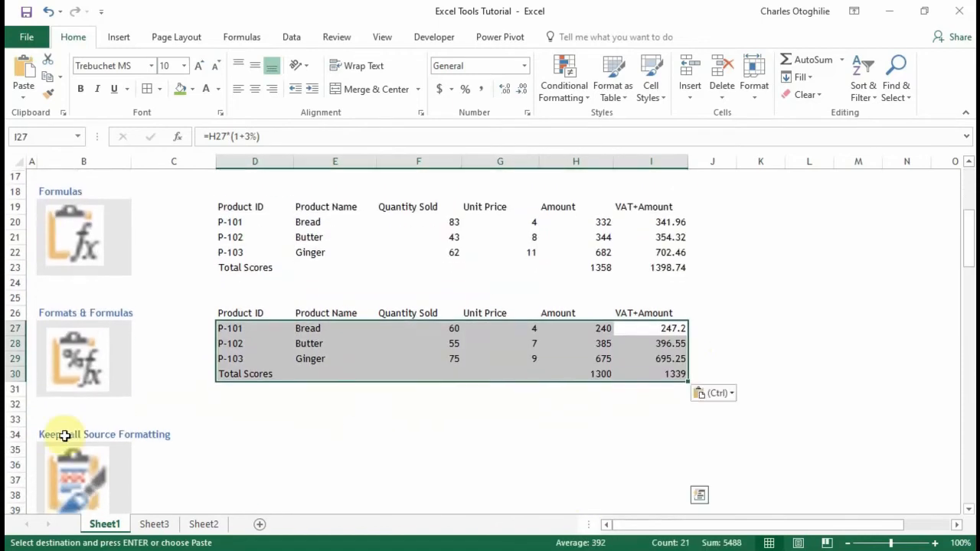
Copy the default-pasted table D11:I15 again for the Keeps all Source Formatting example.
click(335, 468)
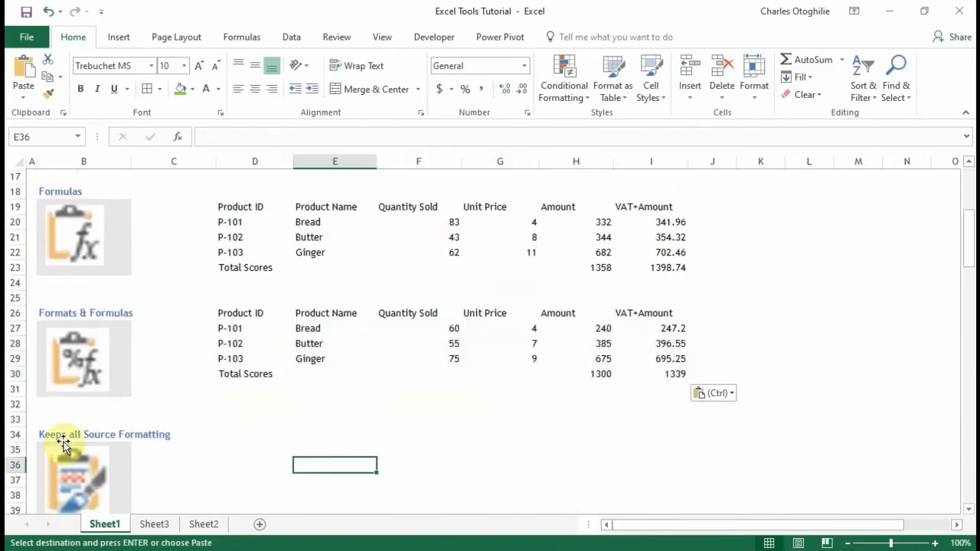
scroll(228, 437, down, 3)
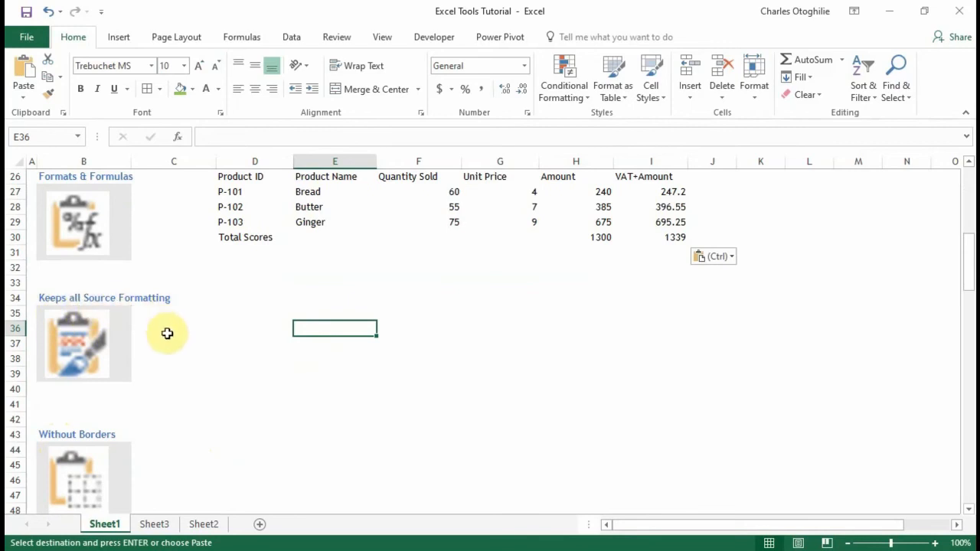
scroll(424, 348, up, 5)
click(260, 177)
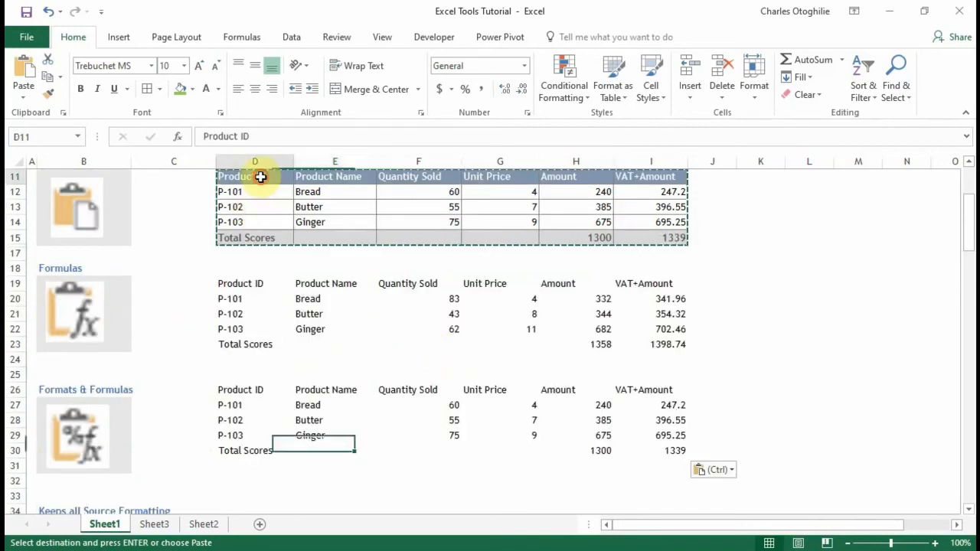
drag(261, 177, 671, 238)
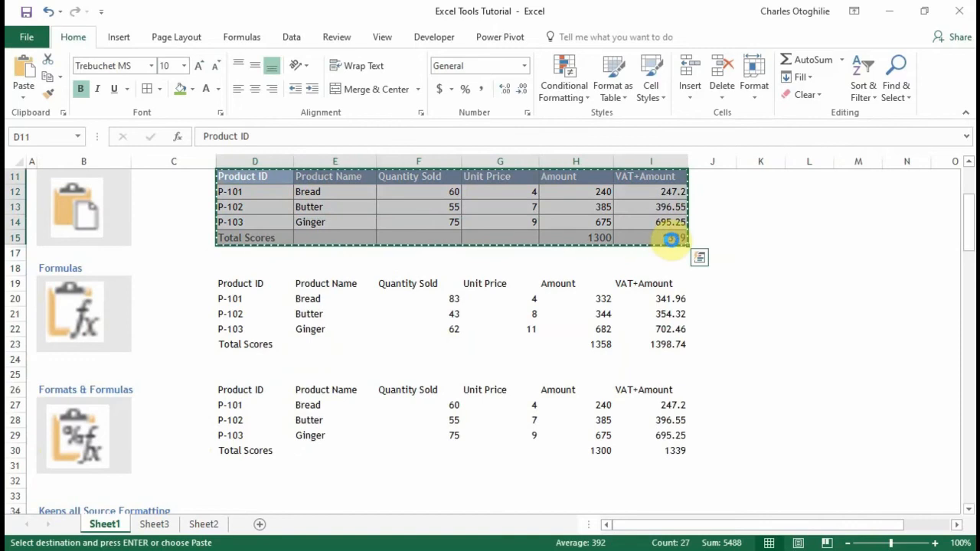
Paste the copied table at D34, beside the Keeps all Source Formatting example, with the Keep Source Formatting option.
scroll(398, 350, down, 3)
click(241, 402)
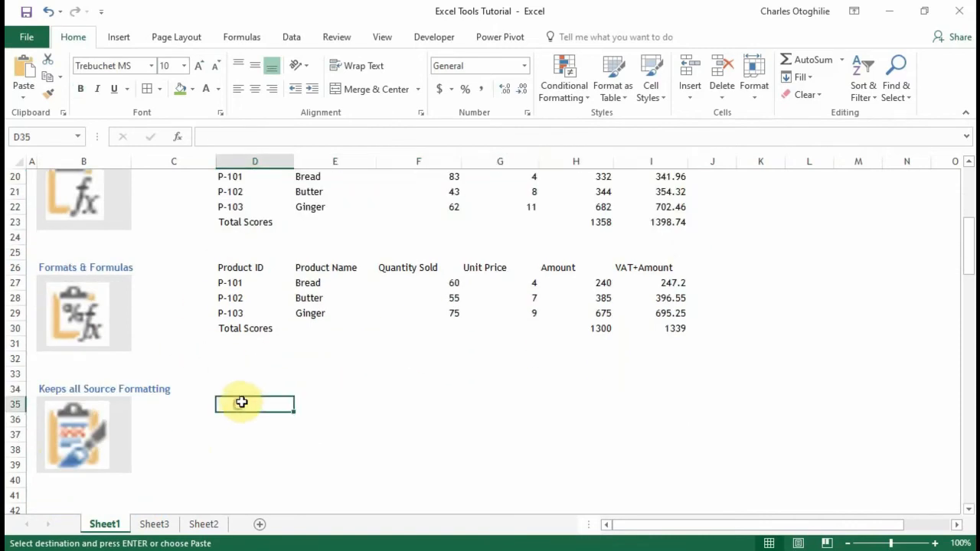
click(238, 389)
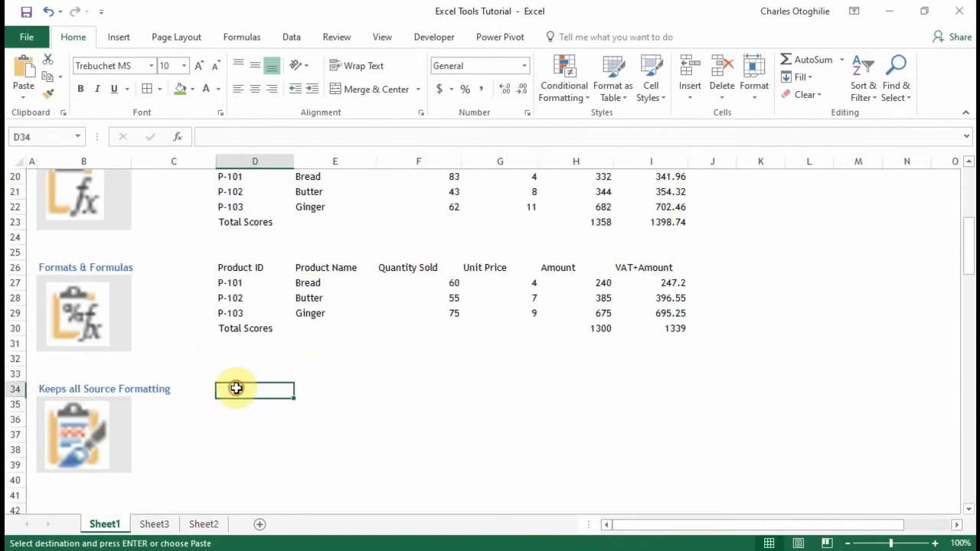
click(26, 99)
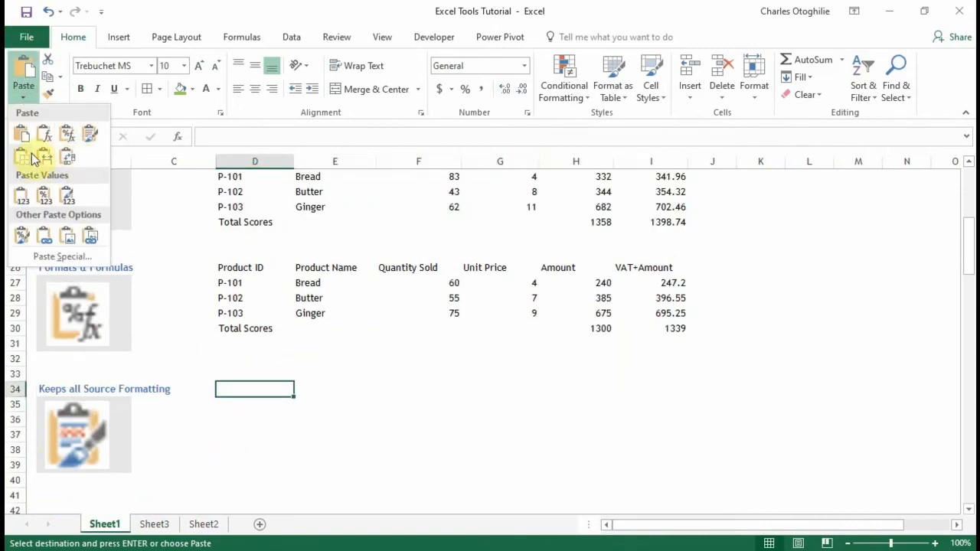
click(91, 137)
Examine the table pasted at D34:I38 and compare its formatting with the default-pasted source table.
click(329, 421)
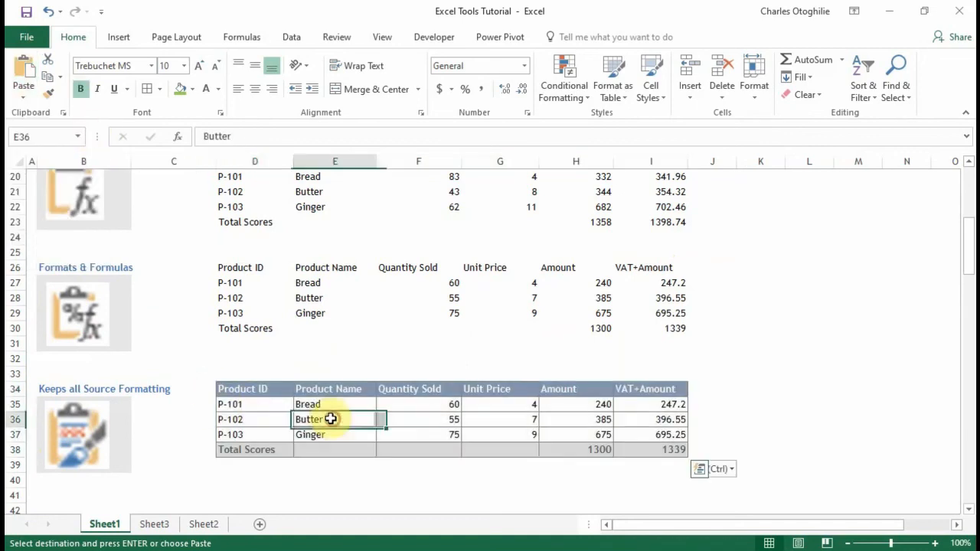
click(245, 386)
click(272, 419)
click(378, 409)
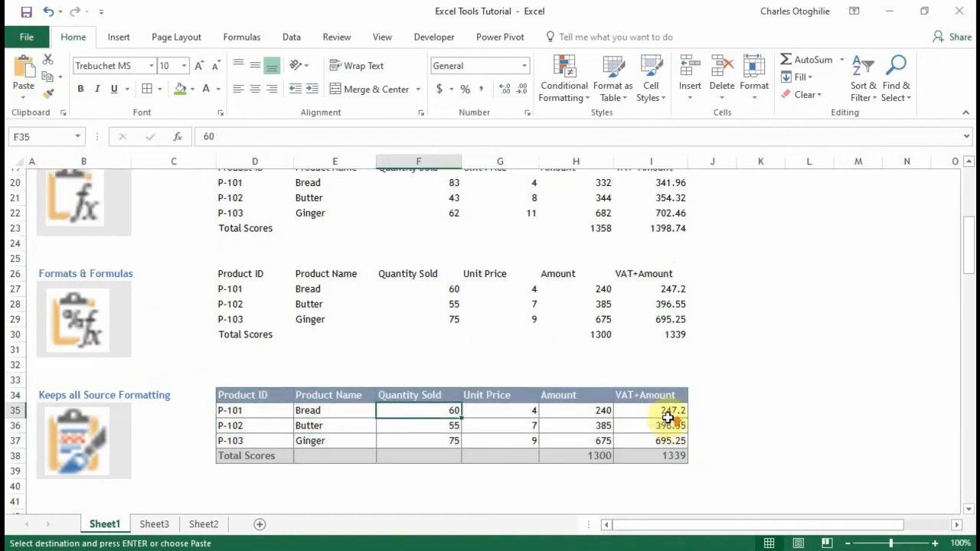
scroll(562, 444, up, 6)
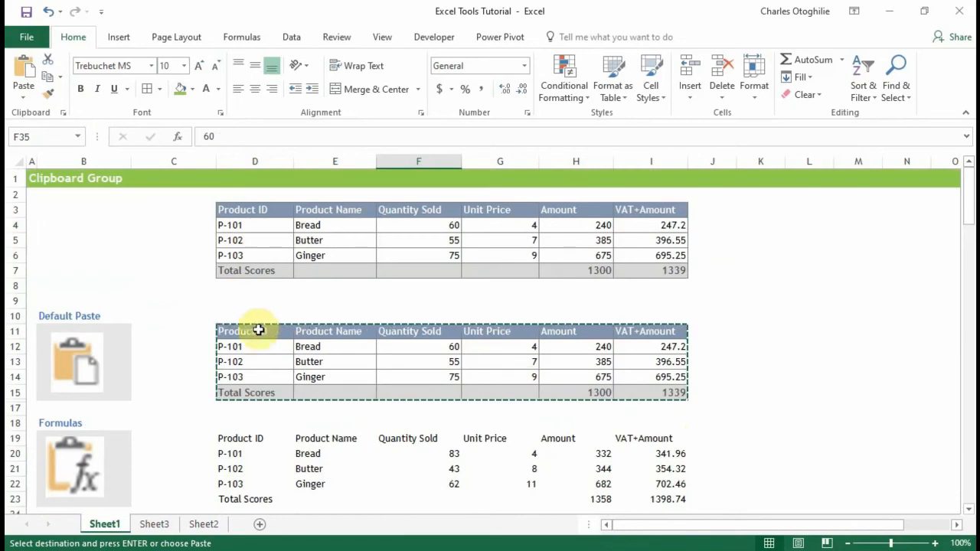
scroll(582, 367, down, 4)
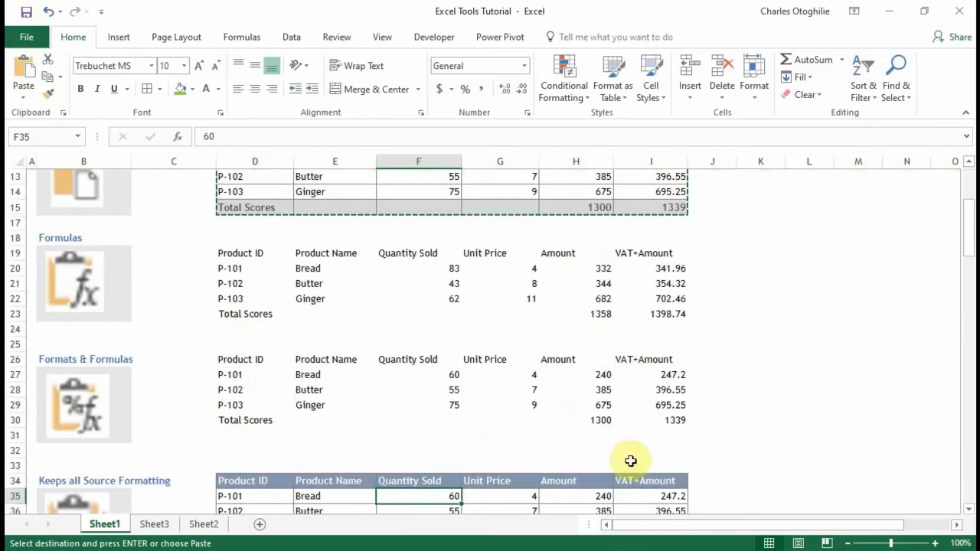
scroll(551, 421, down, 4)
drag(241, 302, 604, 357)
key(ctrl+c)
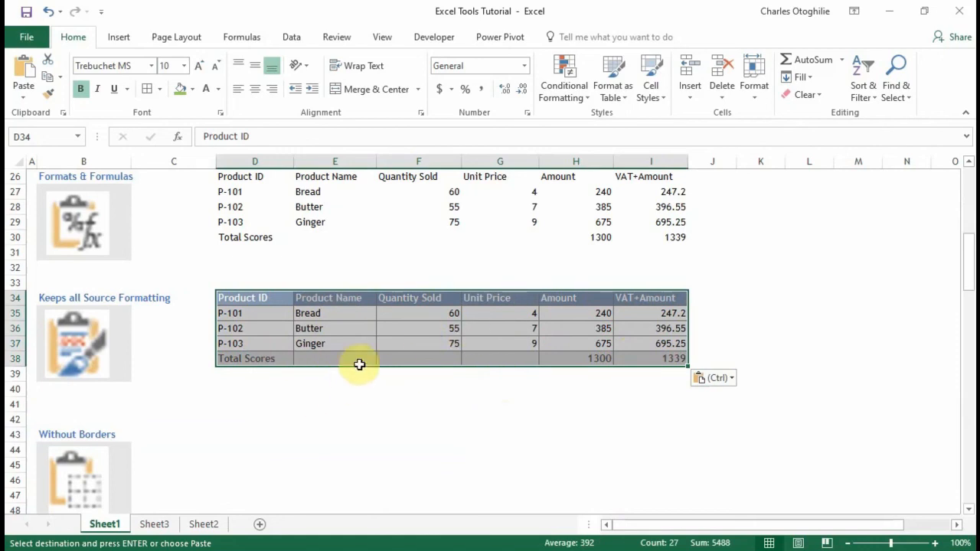
scroll(359, 364, up, 8)
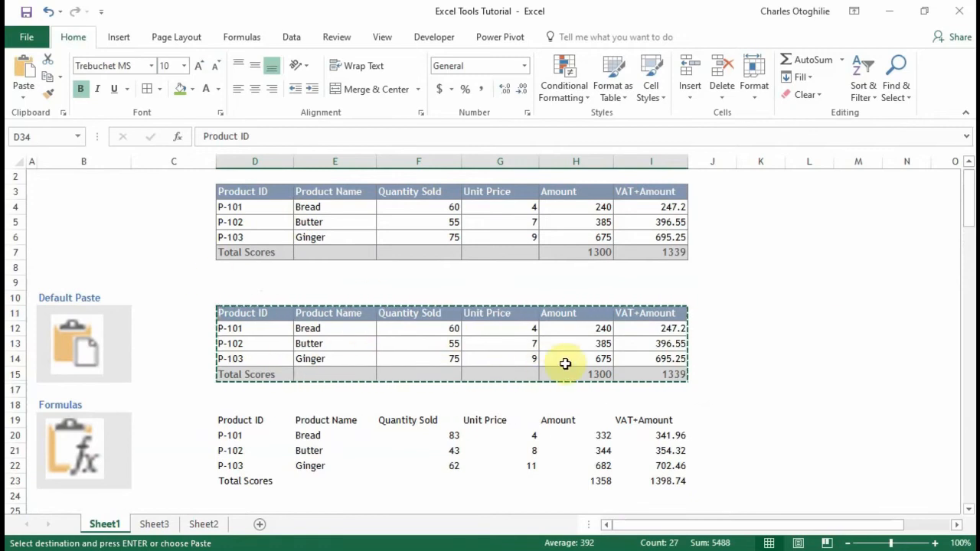
scroll(491, 346, down, 2)
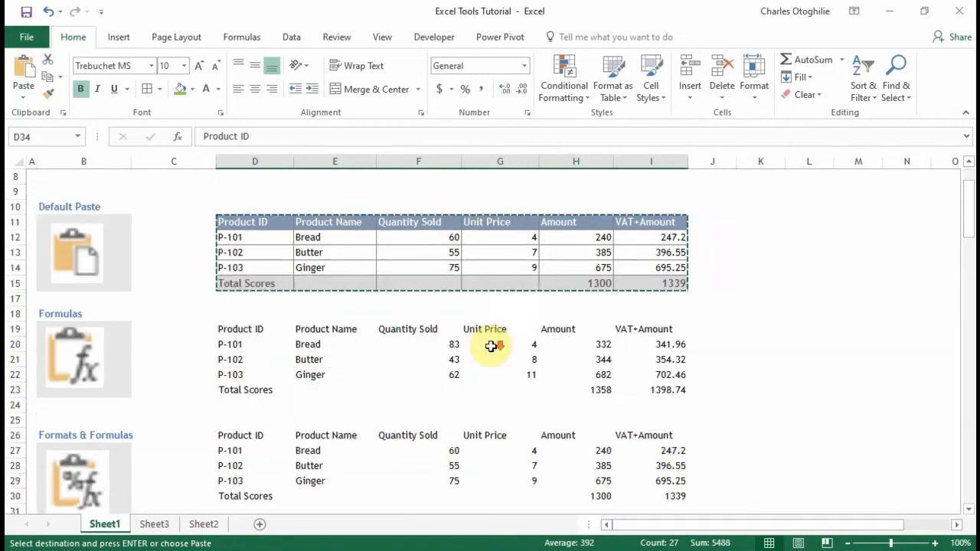
Paste the copied table at D43, beside the Without Borders example, with the No Borders option.
scroll(491, 347, down, 8)
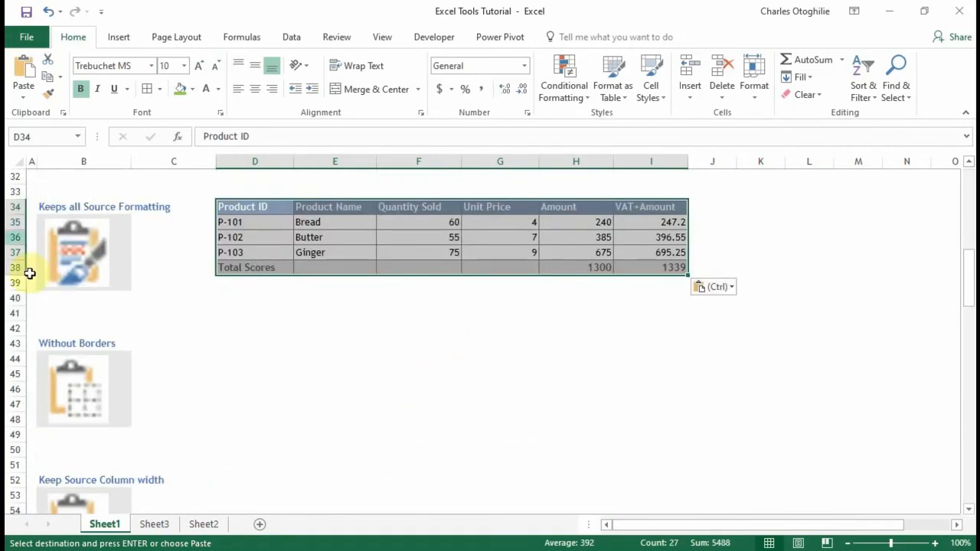
click(234, 344)
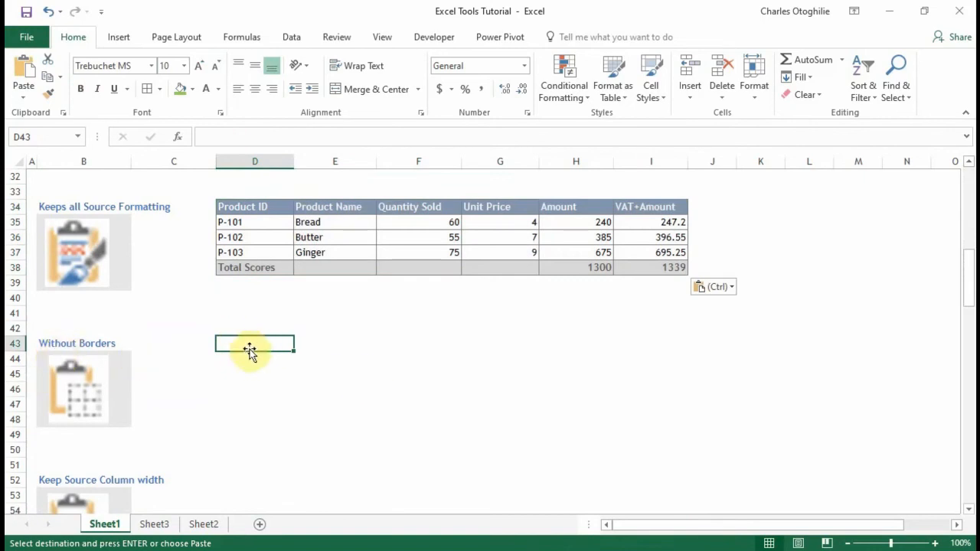
click(24, 98)
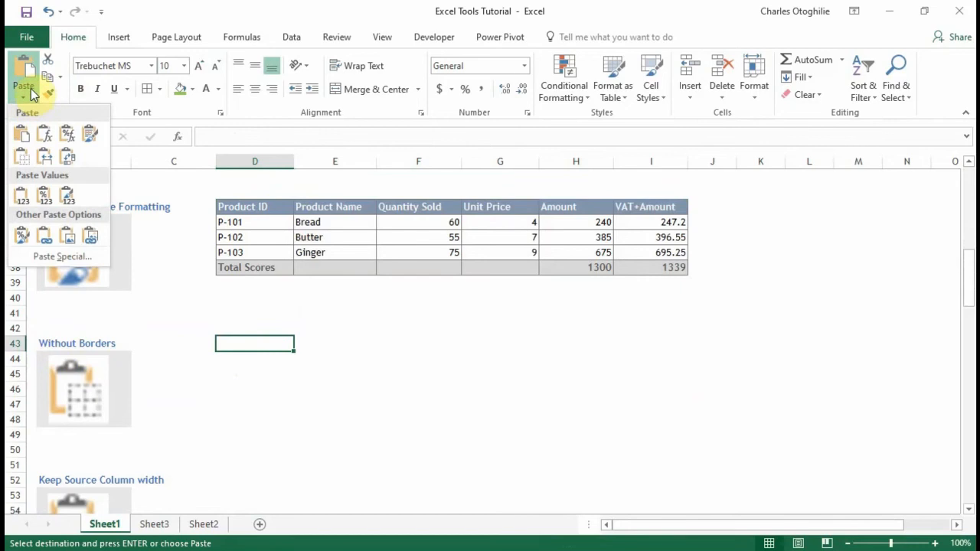
click(23, 164)
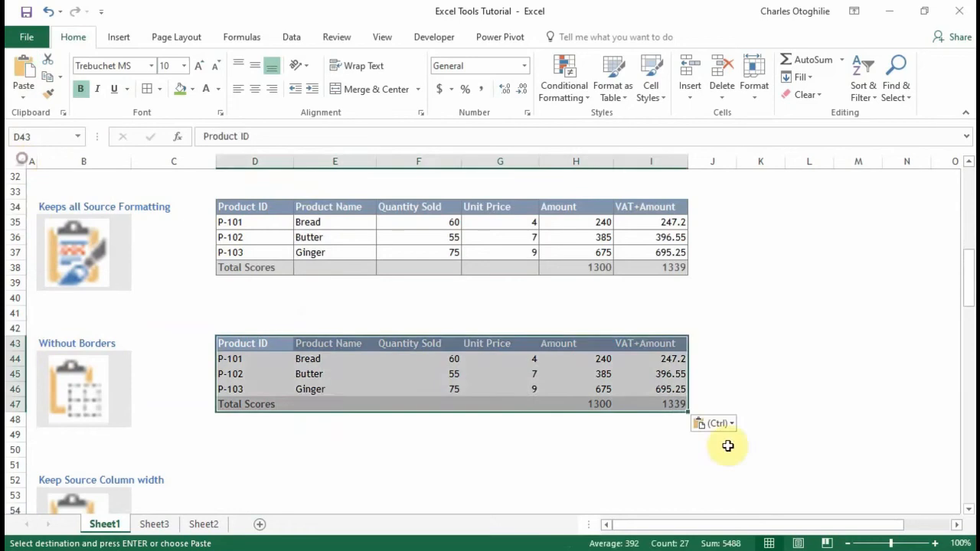
Examine individual cells of the table pasted at D43:I47 to check their borders, values and formulas.
click(529, 399)
drag(674, 378, 664, 391)
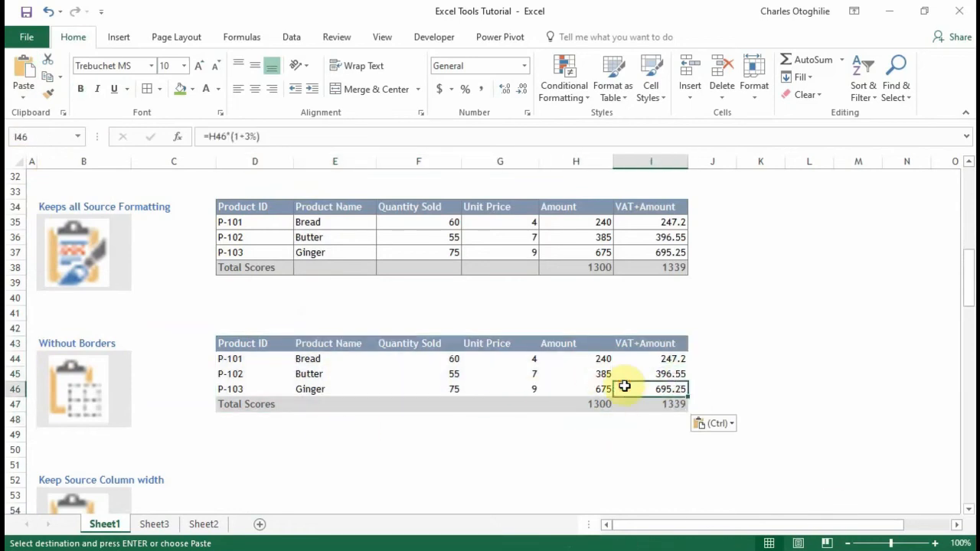
click(601, 373)
click(503, 377)
click(379, 387)
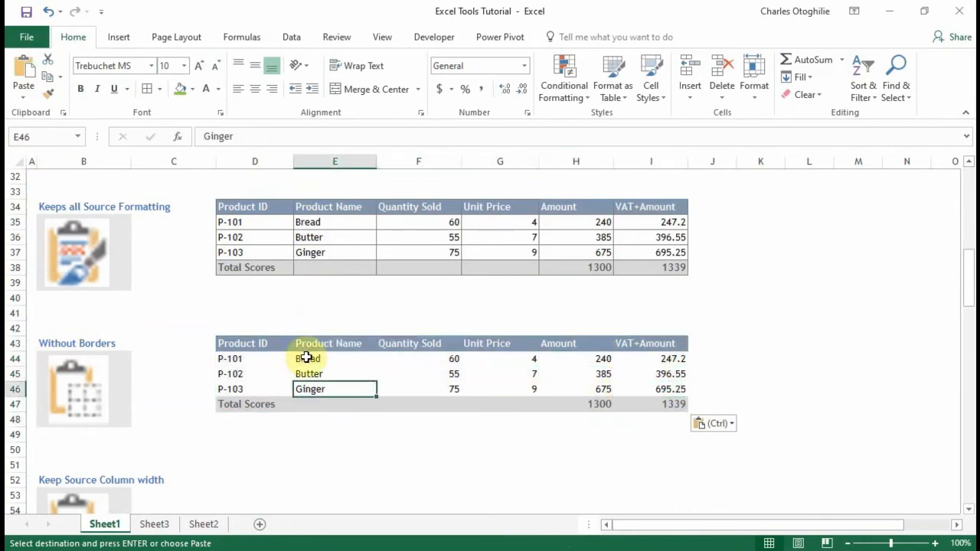
click(651, 387)
click(571, 360)
click(547, 407)
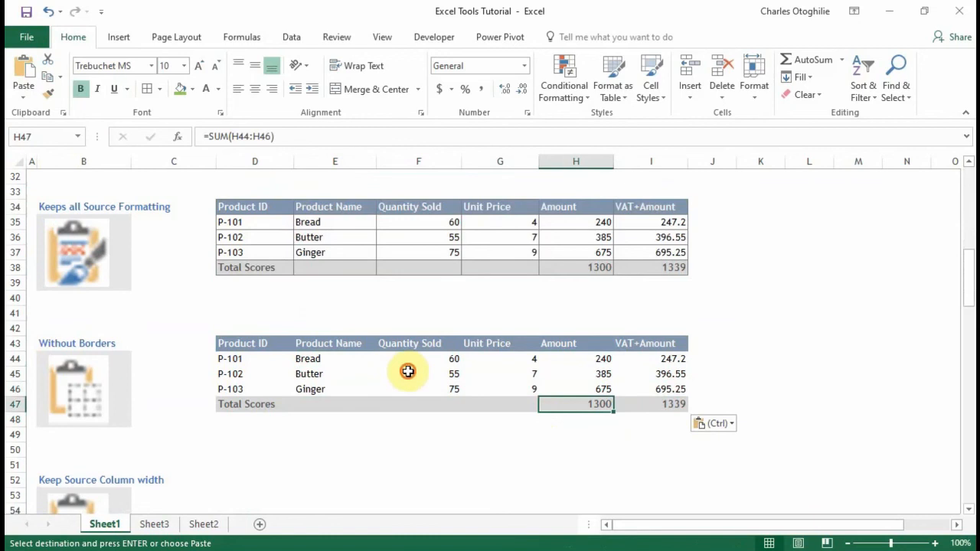
click(407, 374)
Compare the borderless table at D43:I47 with the earlier pasted tables and the copied source table D11:I15.
scroll(254, 420, down, 2)
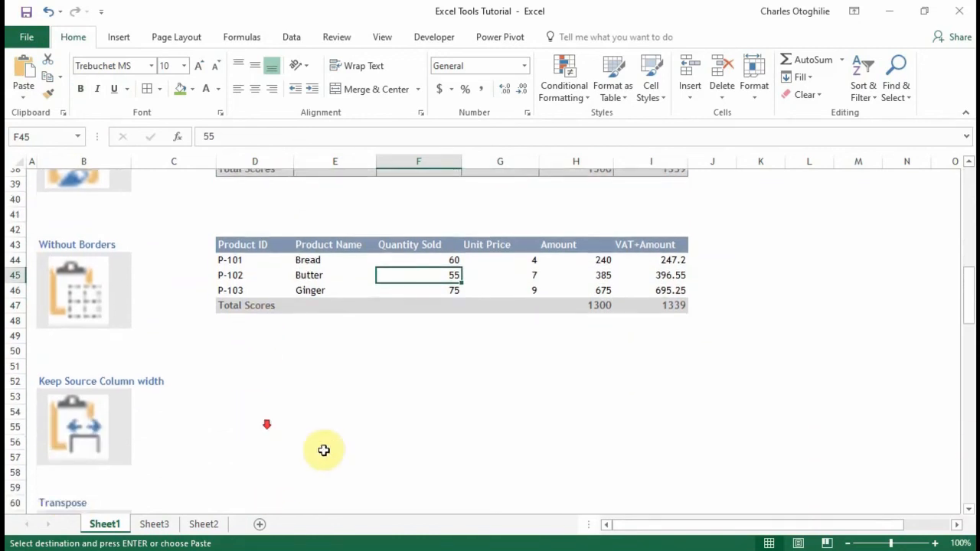
scroll(323, 448, up, 6)
scroll(360, 436, down, 3)
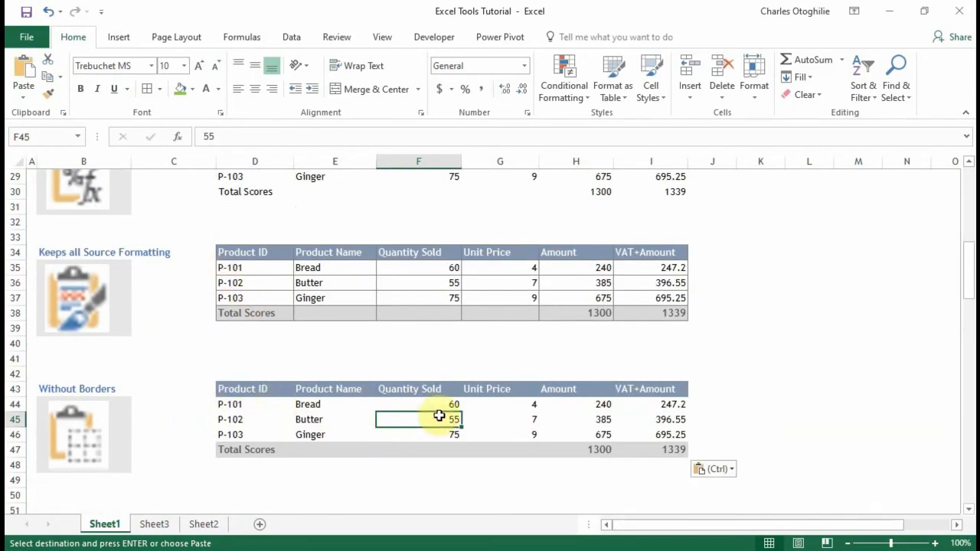
scroll(436, 403, down, 3)
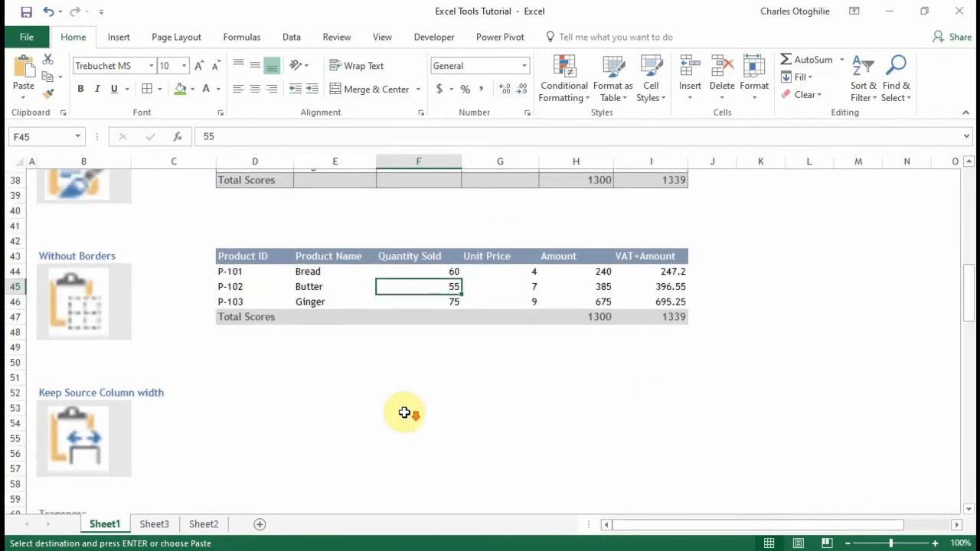
scroll(408, 407, up, 5)
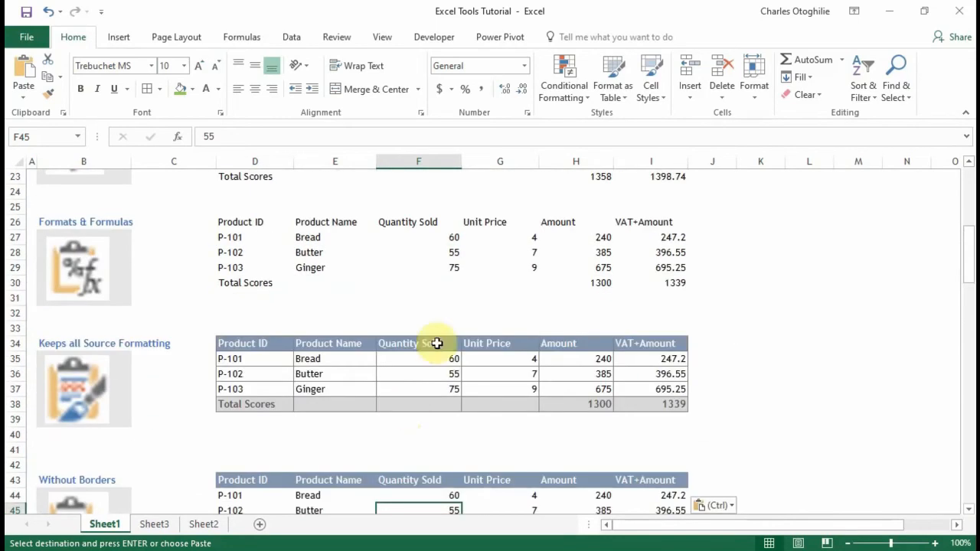
scroll(363, 359, up, 7)
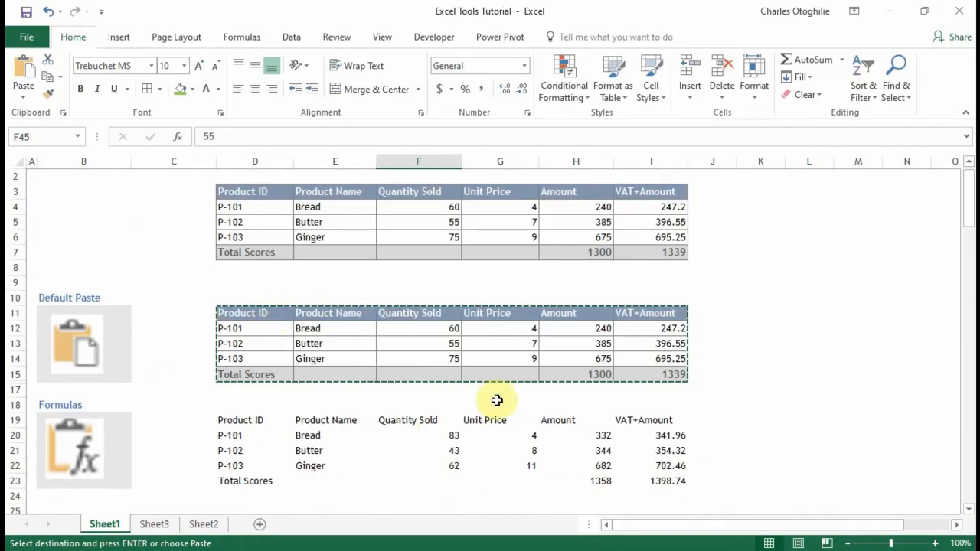
scroll(422, 391, down, 13)
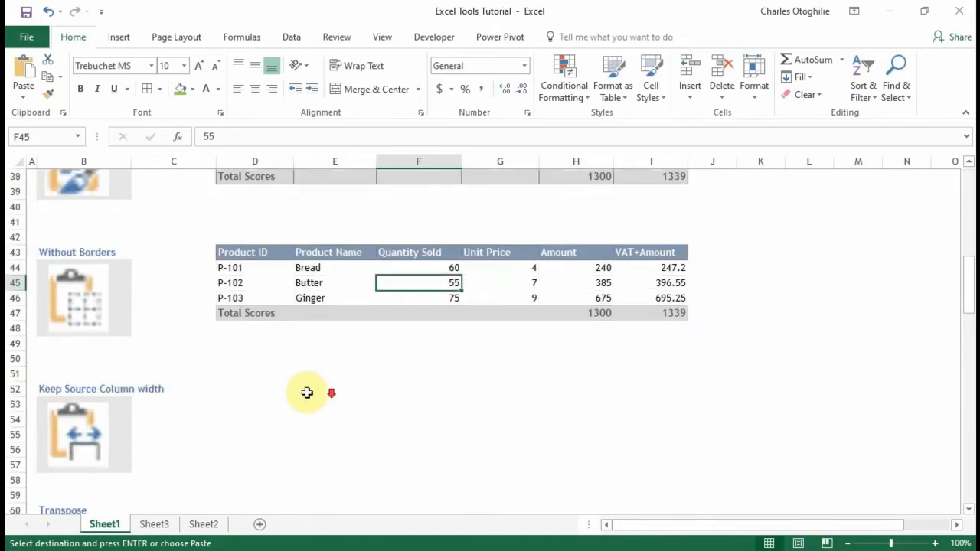
Paste the copied table at D52, beside the Keep Source Column width example, with the Keep Source Column Widths option.
click(264, 357)
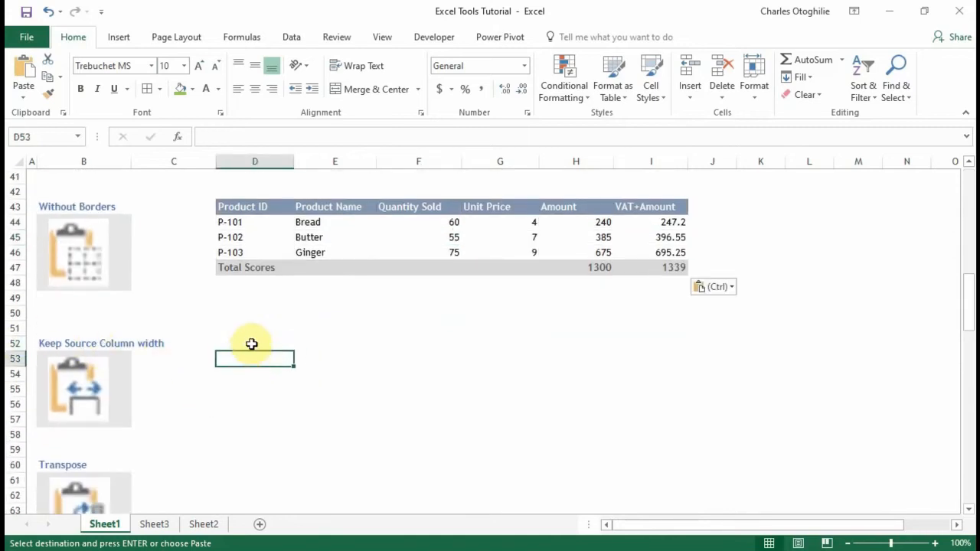
click(252, 344)
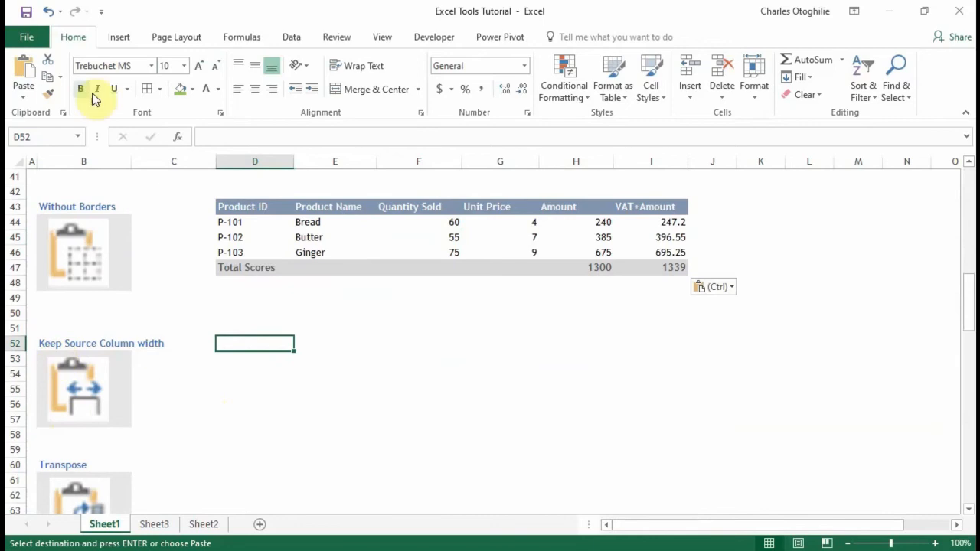
click(25, 96)
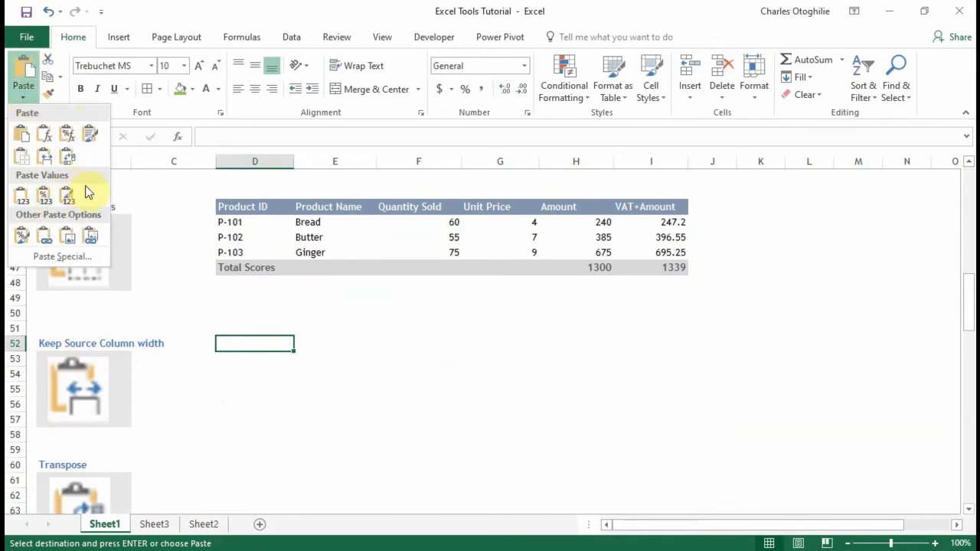
click(46, 157)
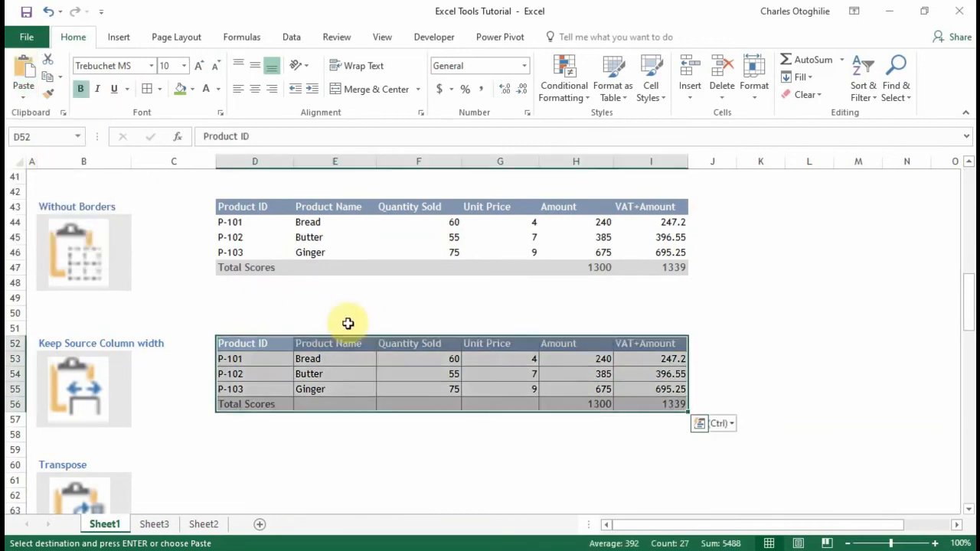
Compare the column widths of the table pasted at D52:I56 with the source table D11:I15 and the other pasted copies.
scroll(655, 378, up, 1)
scroll(361, 321, up, 6)
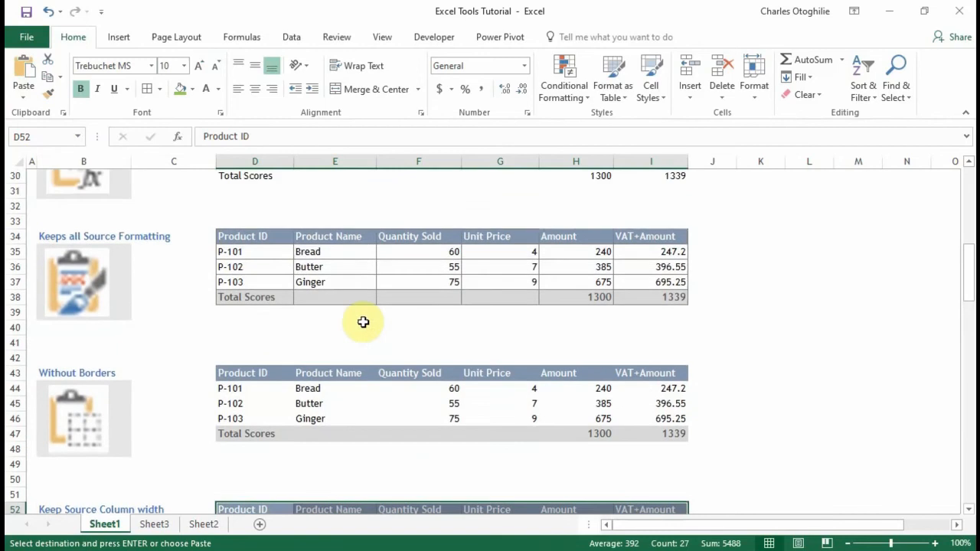
scroll(354, 319, up, 5)
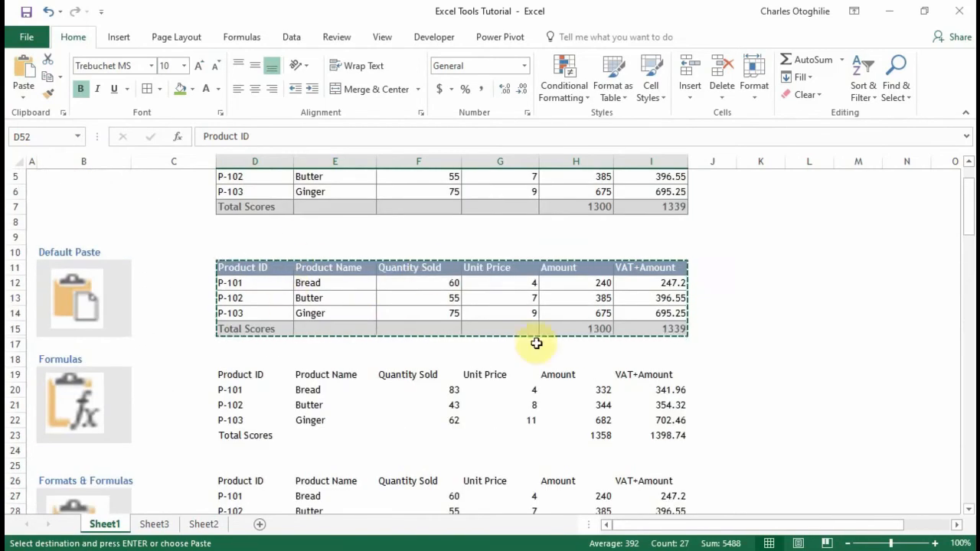
scroll(490, 356, down, 3)
scroll(444, 368, down, 4)
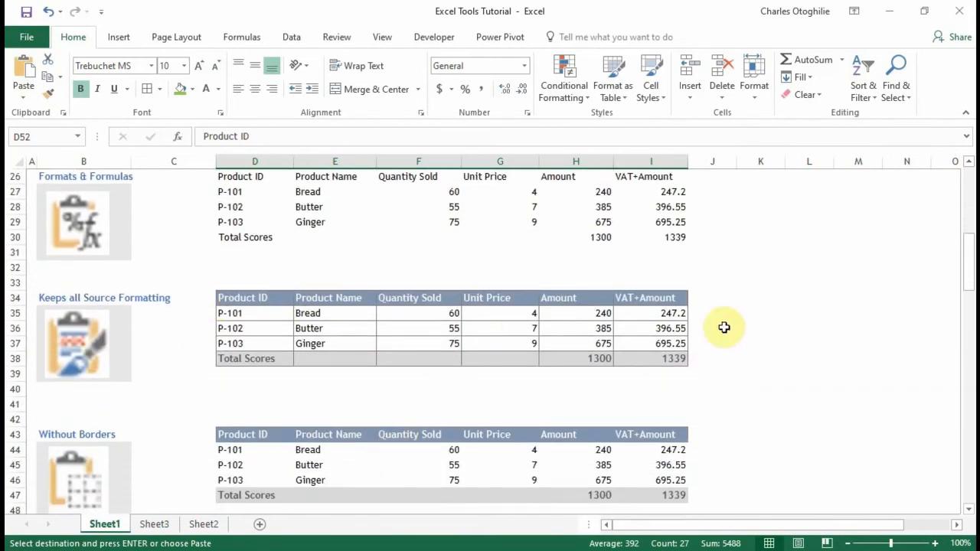
scroll(525, 405, down, 5)
scroll(413, 379, down, 2)
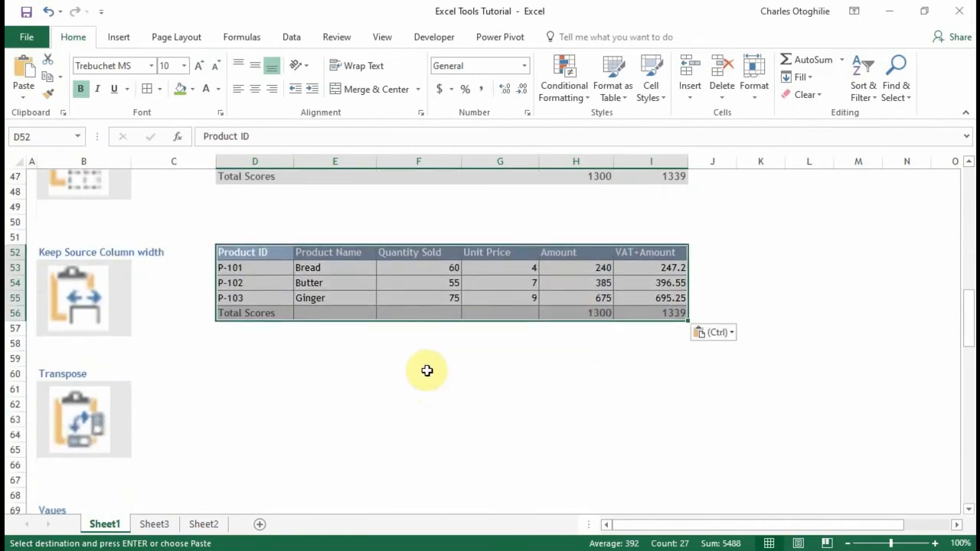
scroll(427, 371, up, 3)
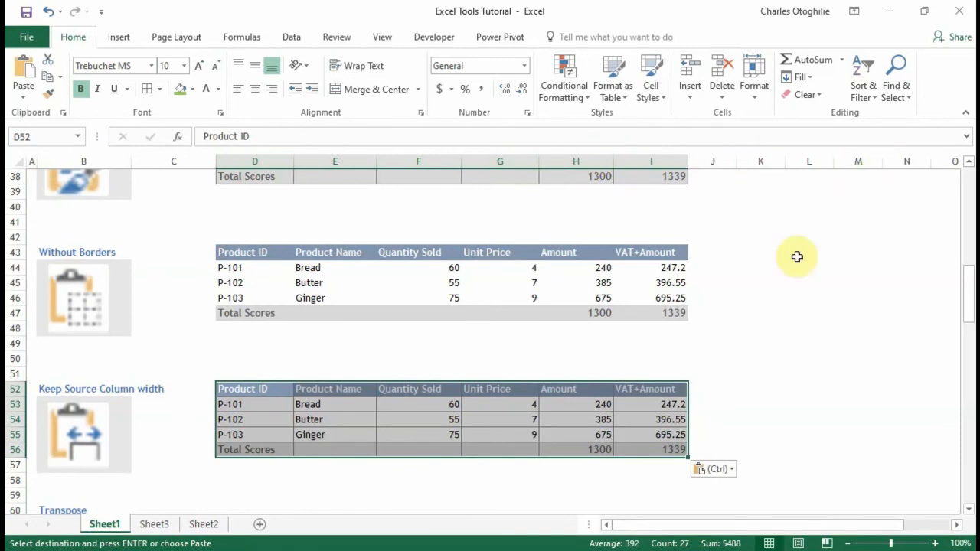
scroll(300, 313, up, 8)
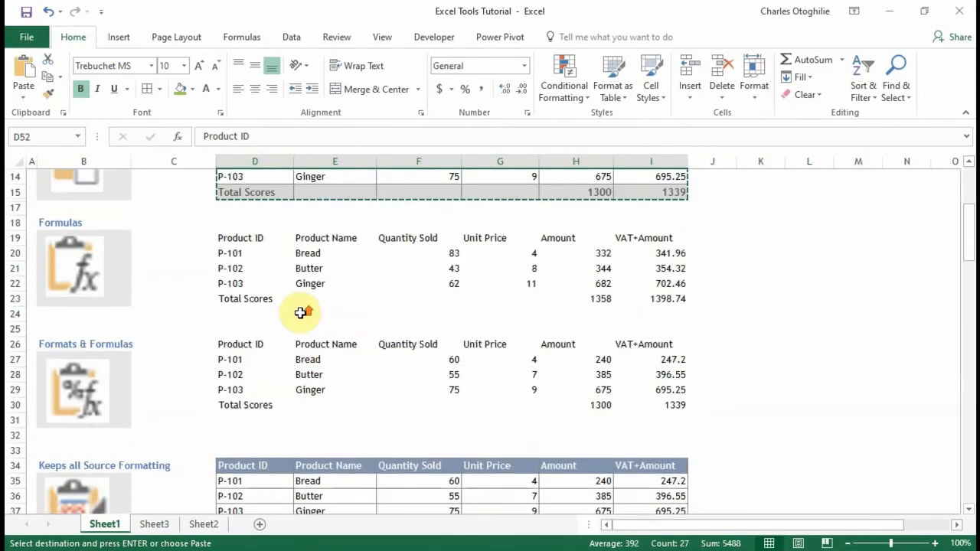
scroll(299, 312, up, 4)
scroll(300, 312, down, 2)
scroll(237, 280, up, 1)
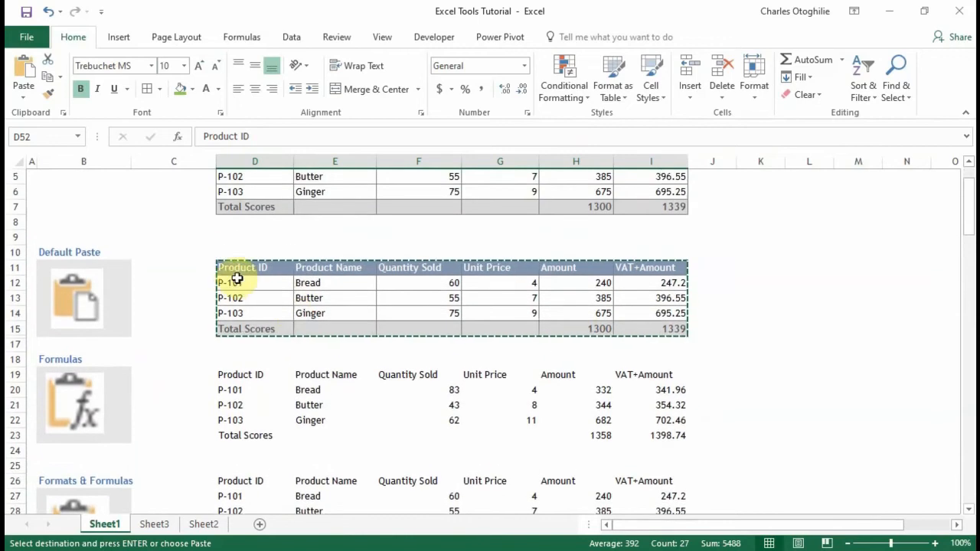
scroll(695, 271, down, 9)
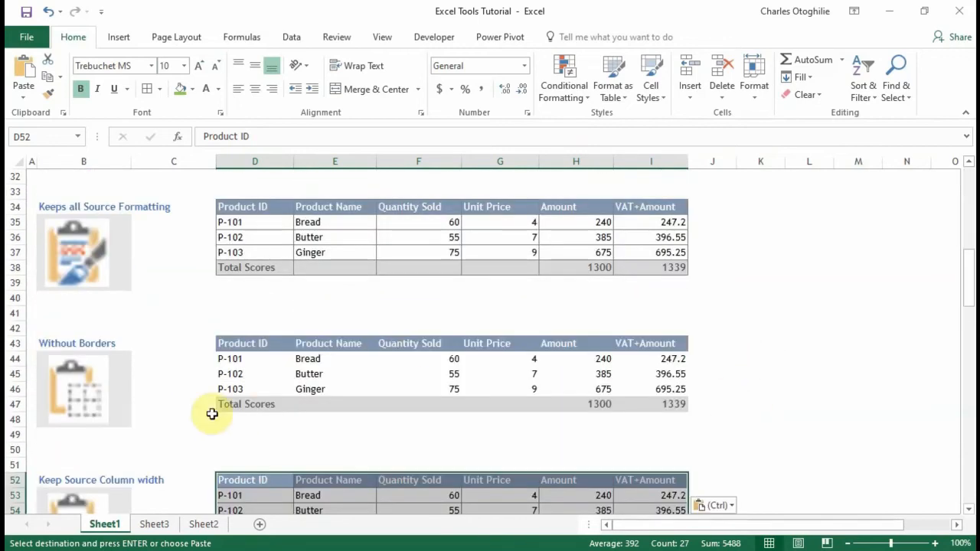
scroll(286, 363, up, 6)
scroll(261, 383, down, 6)
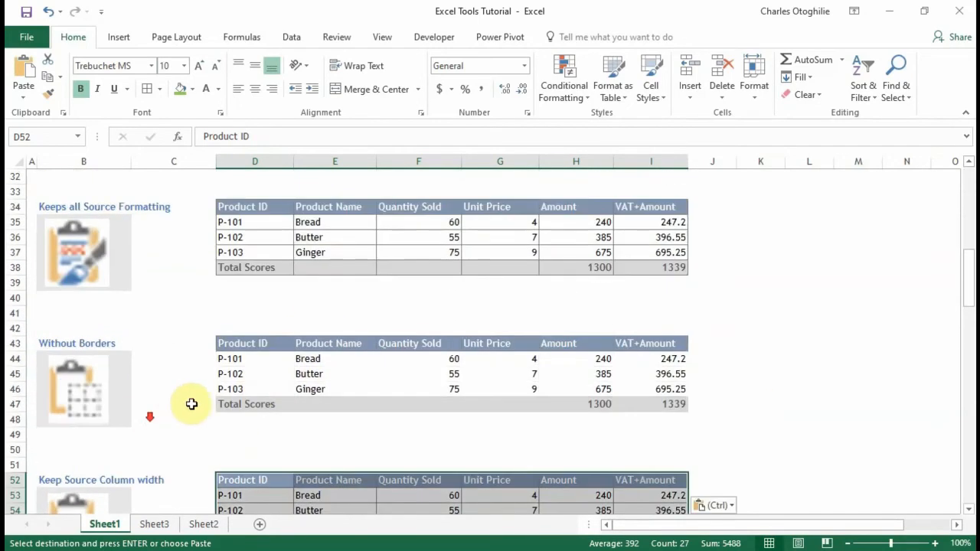
scroll(192, 406, down, 3)
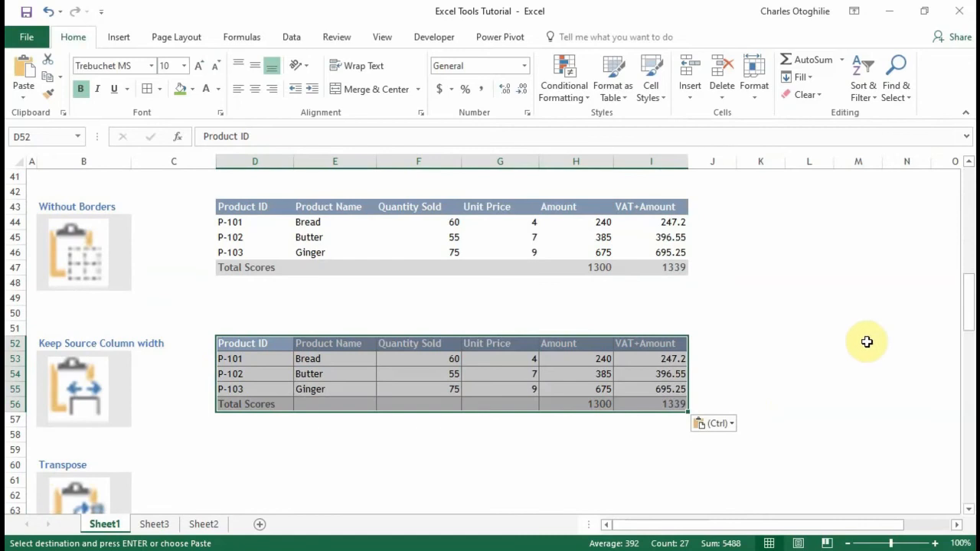
Paste the copied table again at L52 with the Keep Source Column Widths option and review its column widths against the original columns.
click(798, 343)
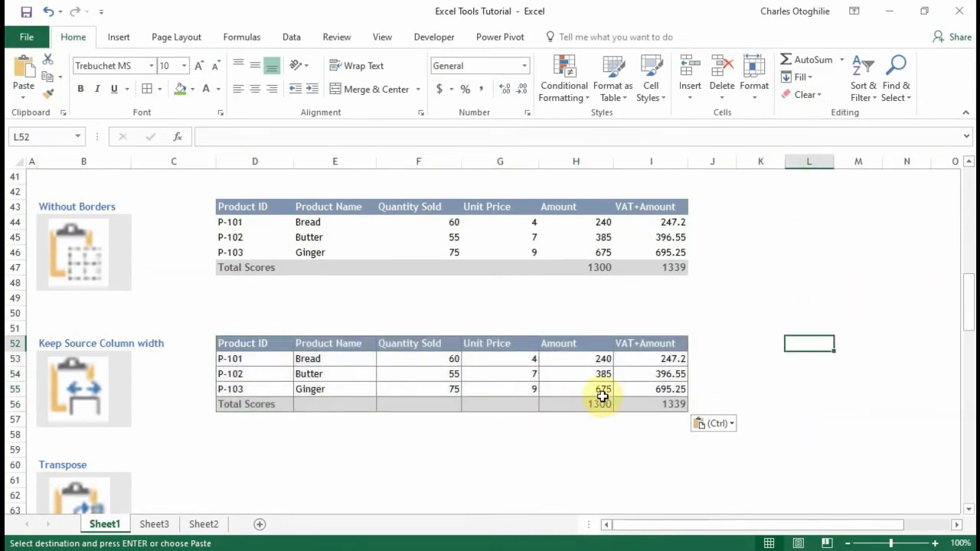
click(17, 98)
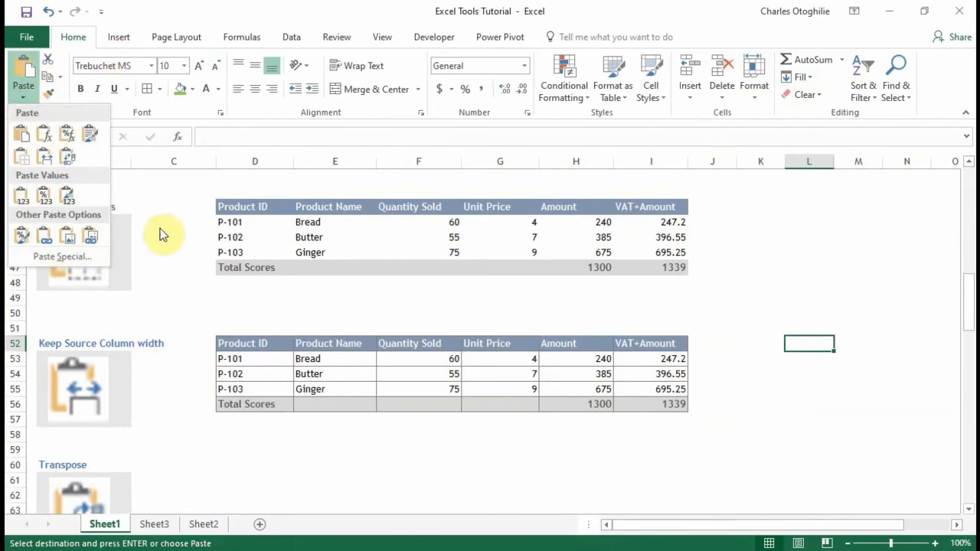
click(46, 158)
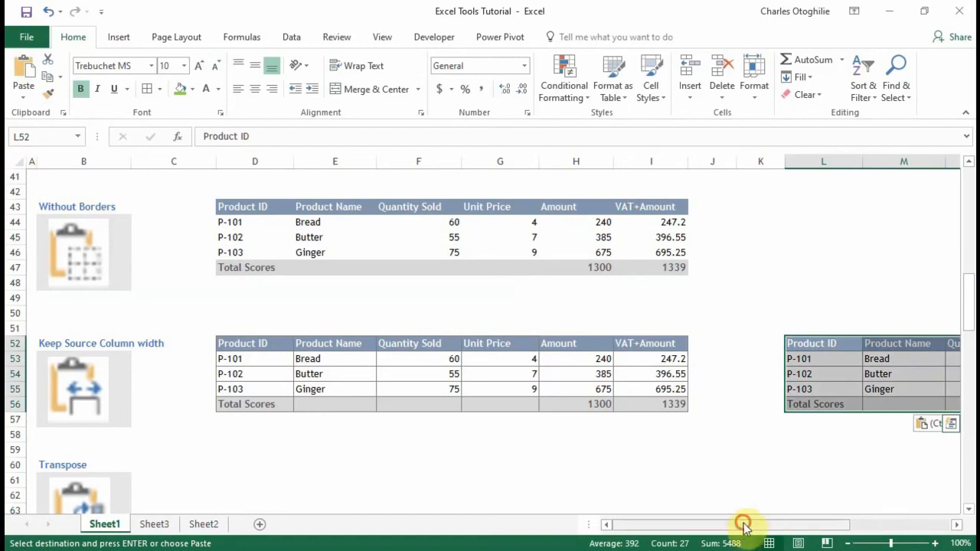
drag(743, 526, 870, 524)
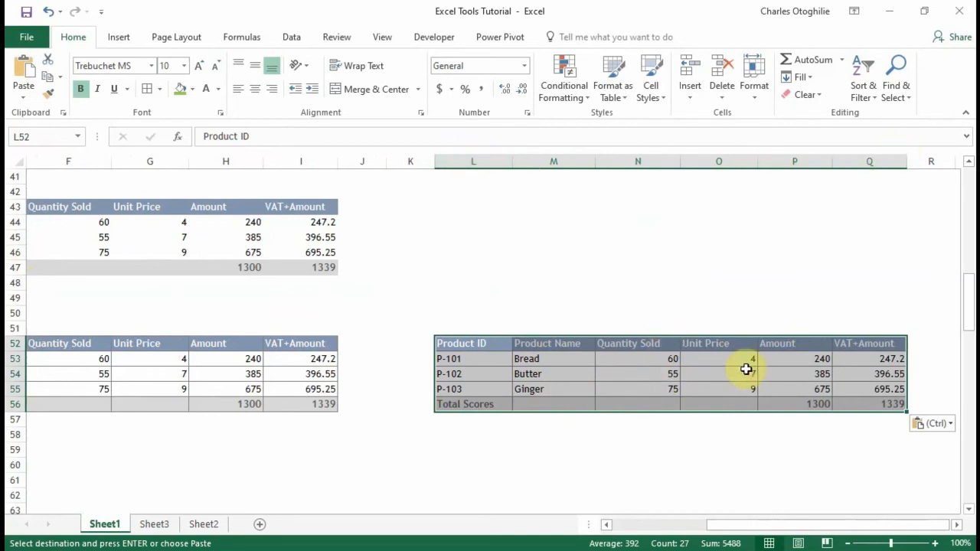
drag(715, 525, 403, 467)
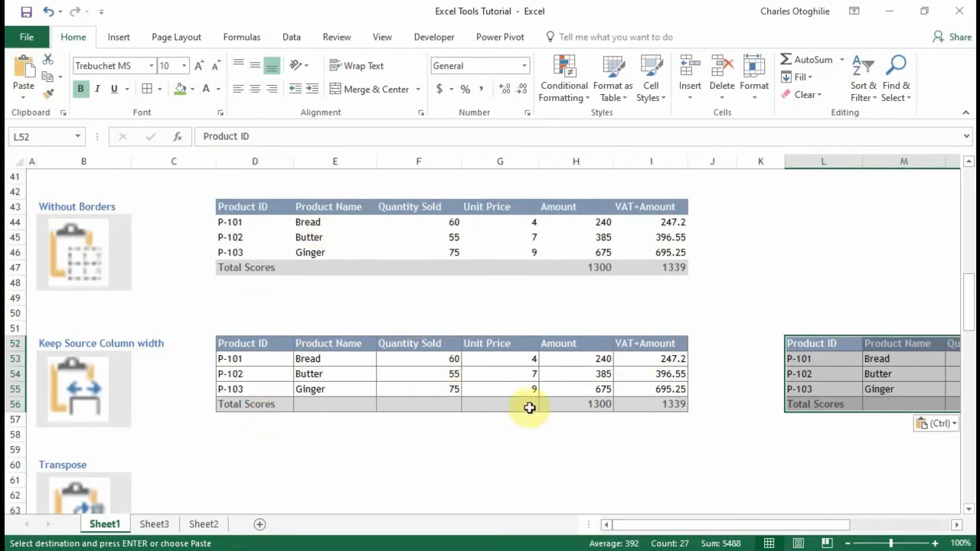
Copy the header row D52:I52 of the Keep Source Column width table for the Transpose example.
click(481, 499)
scroll(358, 451, down, 2)
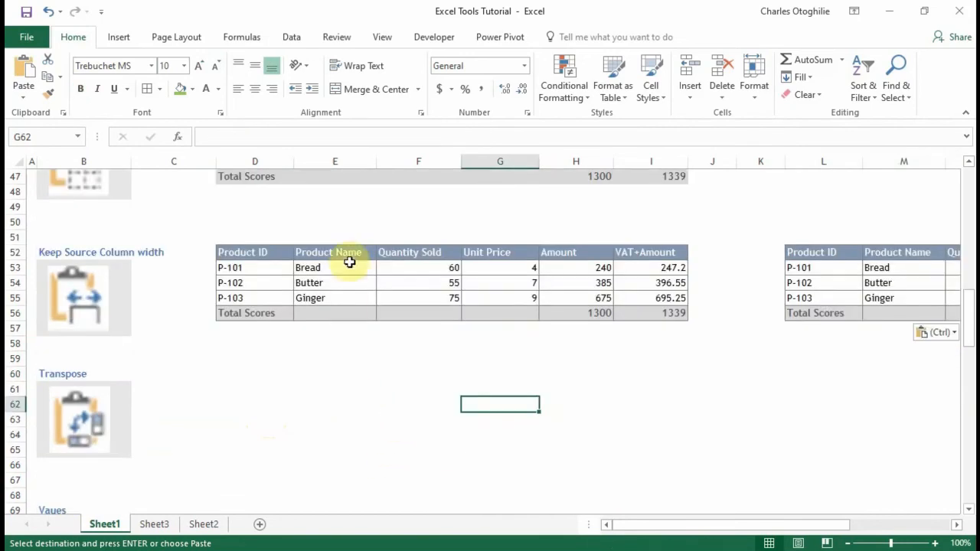
drag(223, 249, 632, 252)
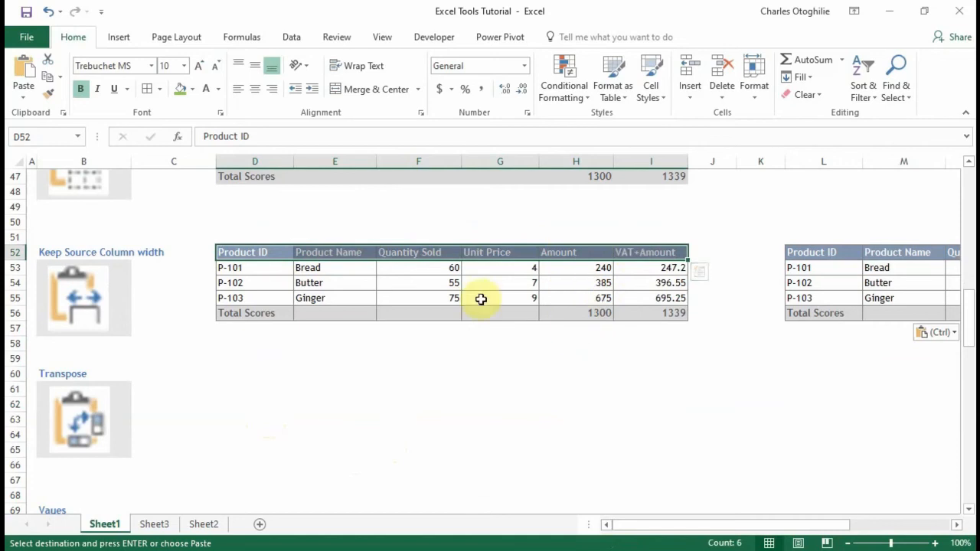
Paste the copied header row at D61, beside the Transpose example, with the Transpose option and compare it with the original row.
click(210, 380)
click(247, 387)
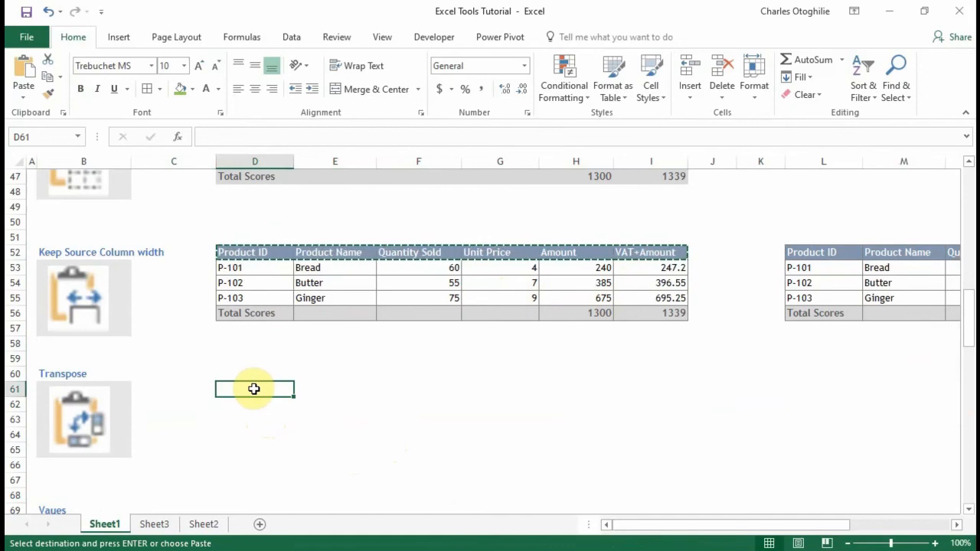
click(22, 92)
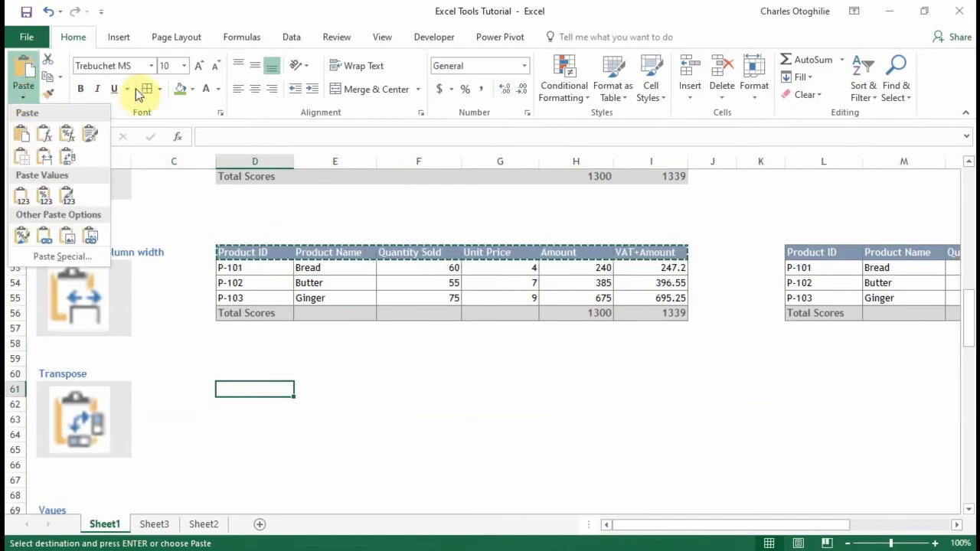
click(70, 159)
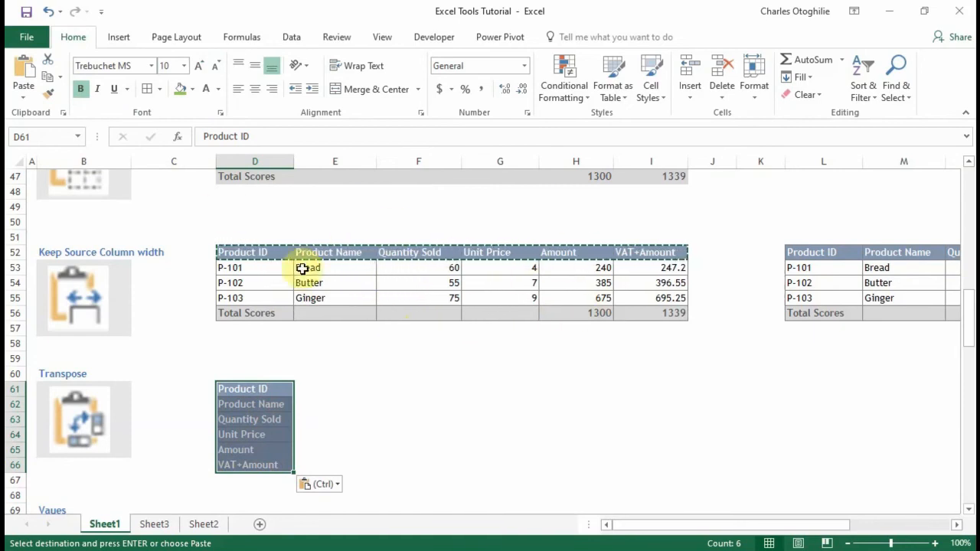
drag(258, 253, 647, 240)
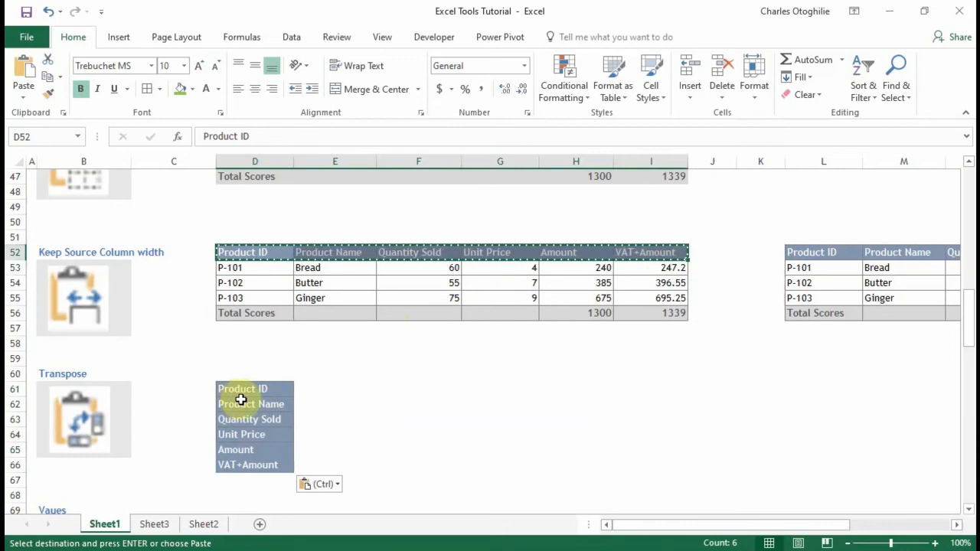
drag(237, 390, 245, 461)
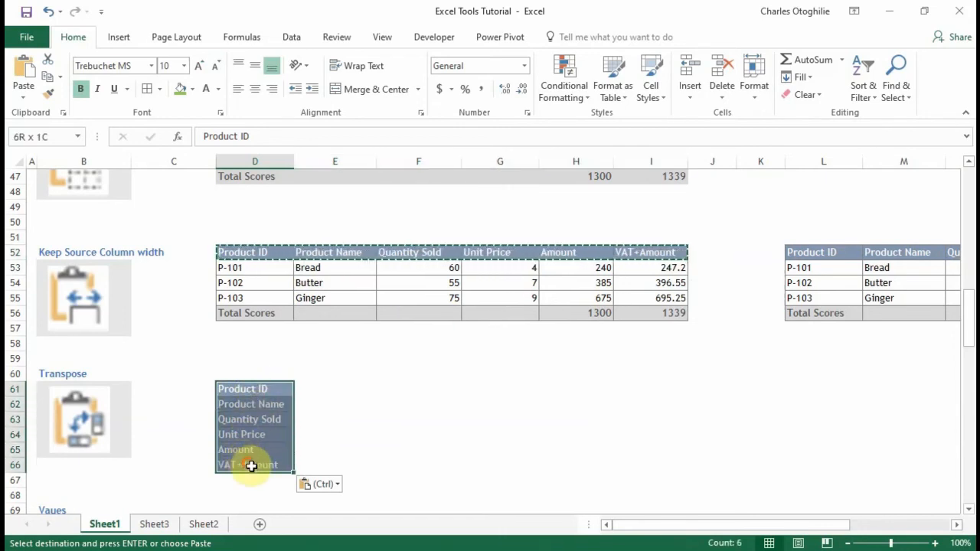
Clear the transposed header cells D61:D66 and fill the blank cell D60 down over them to remove their formatting.
key(Delete)
click(355, 419)
click(232, 380)
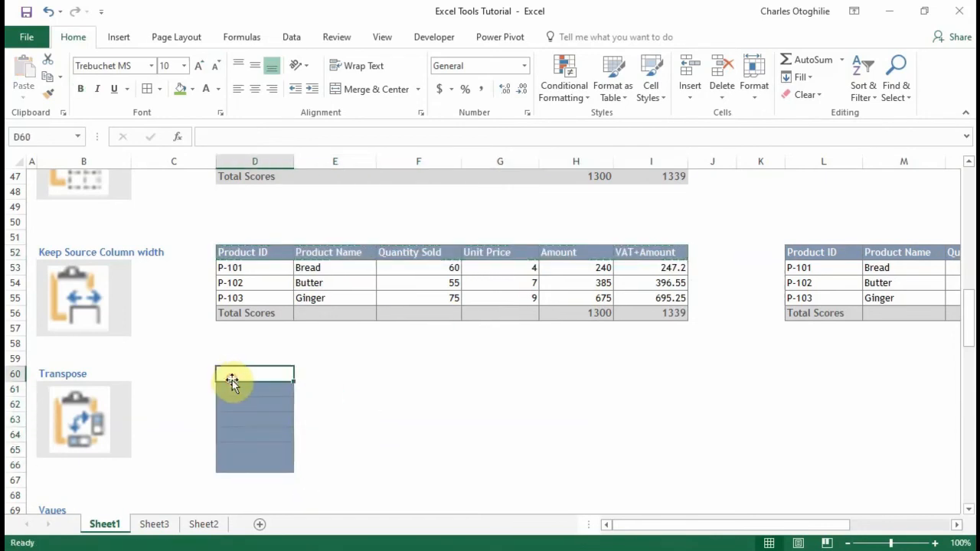
key(shift+Down)
key(shift+Down)
key(shift+Down)
key(shift+Down)
key(shift+Down)
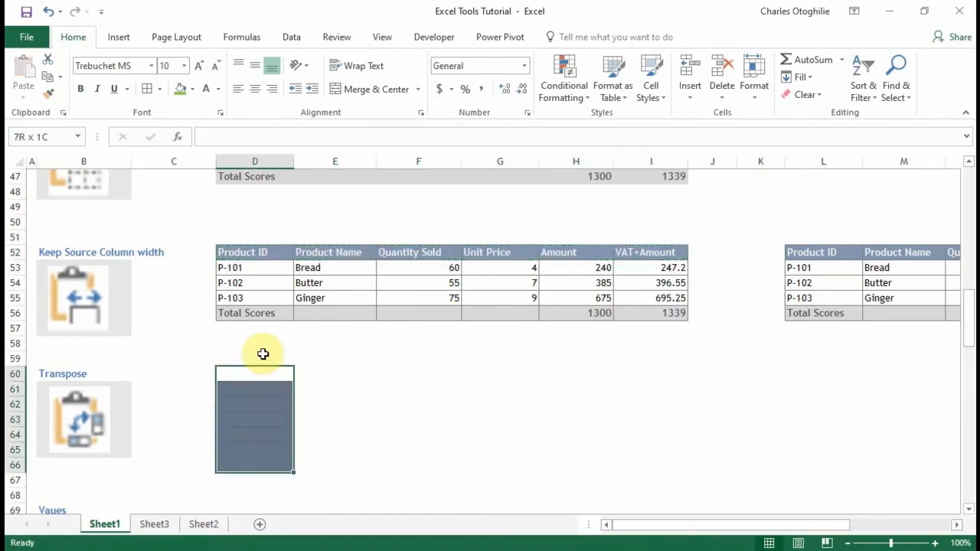
key(ctrl+d)
click(430, 342)
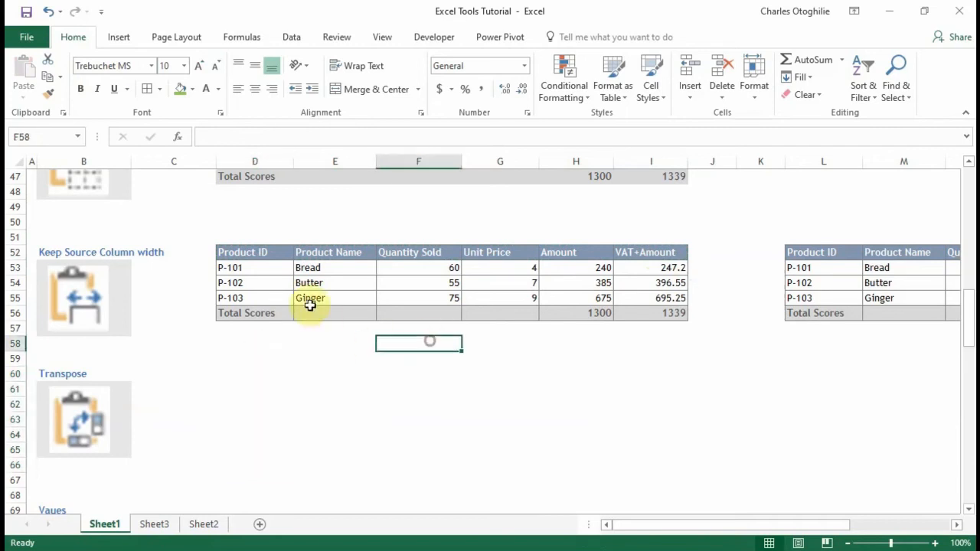
Copy the whole table D52:I56 and paste it at D59 with the Transpose option.
click(244, 242)
drag(325, 249, 630, 315)
key(ctrl+c)
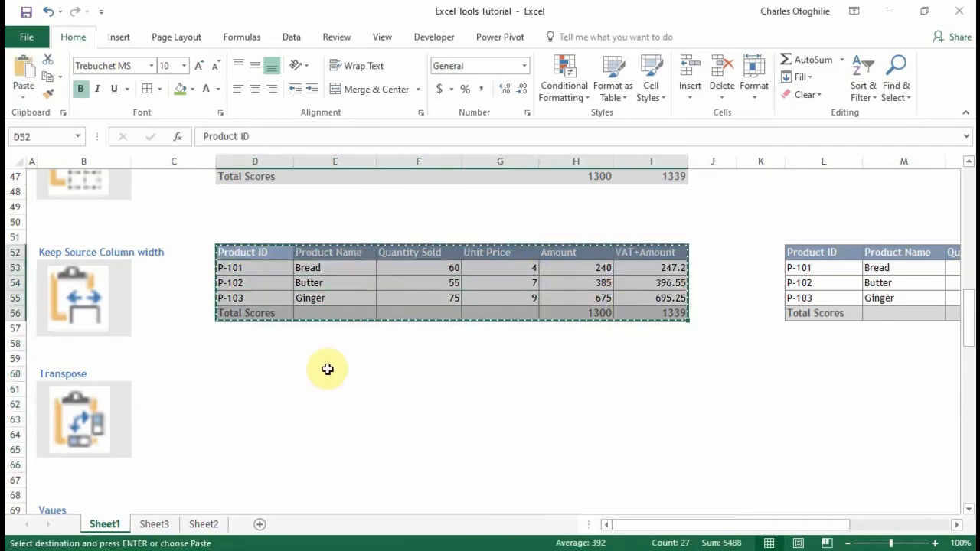
click(241, 358)
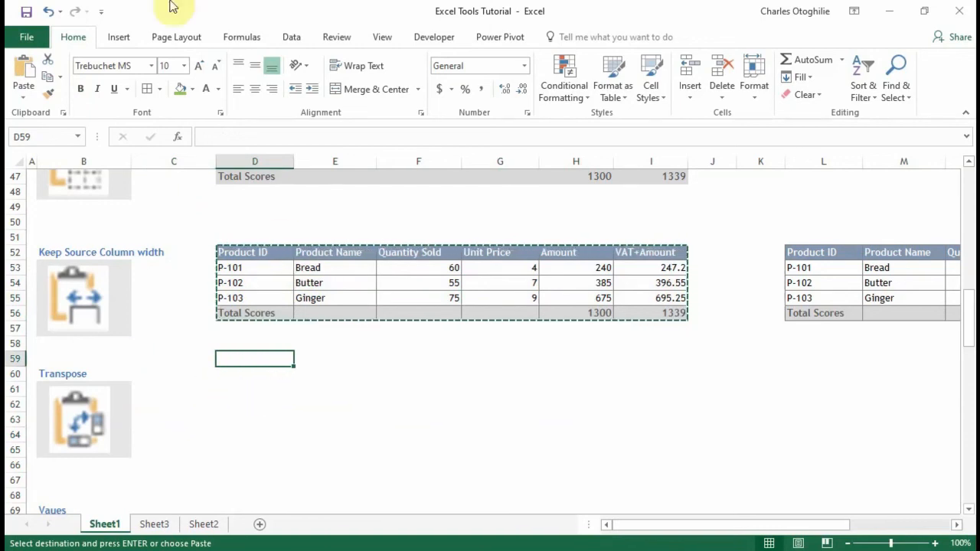
click(23, 96)
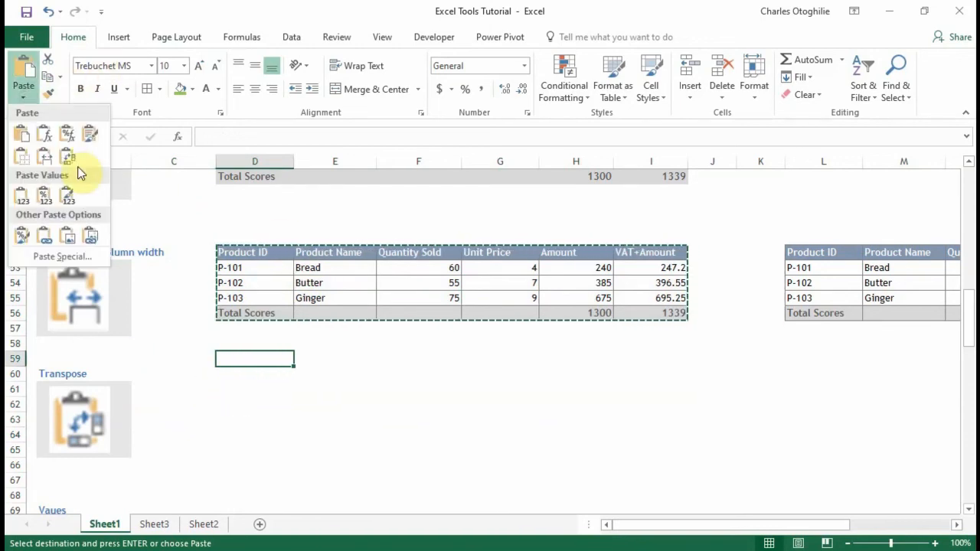
click(68, 157)
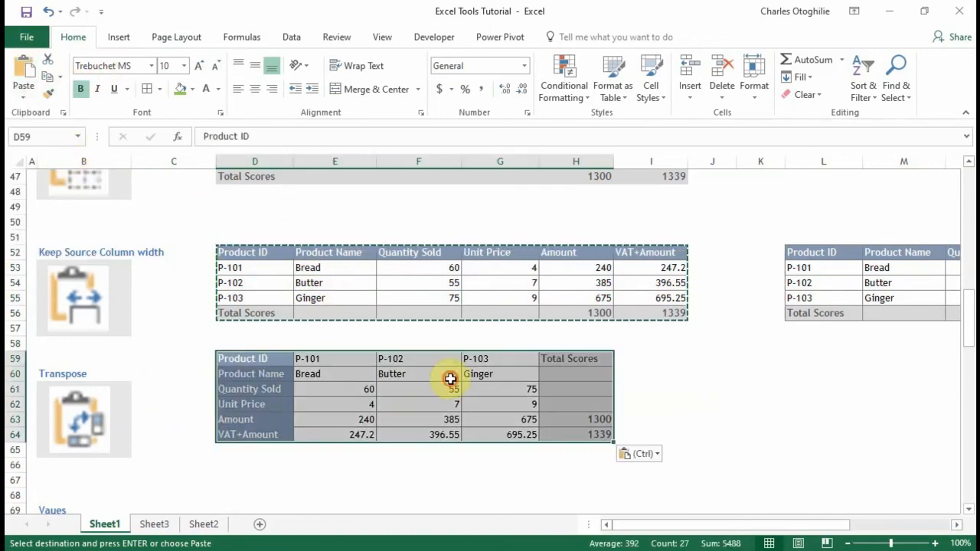
click(651, 419)
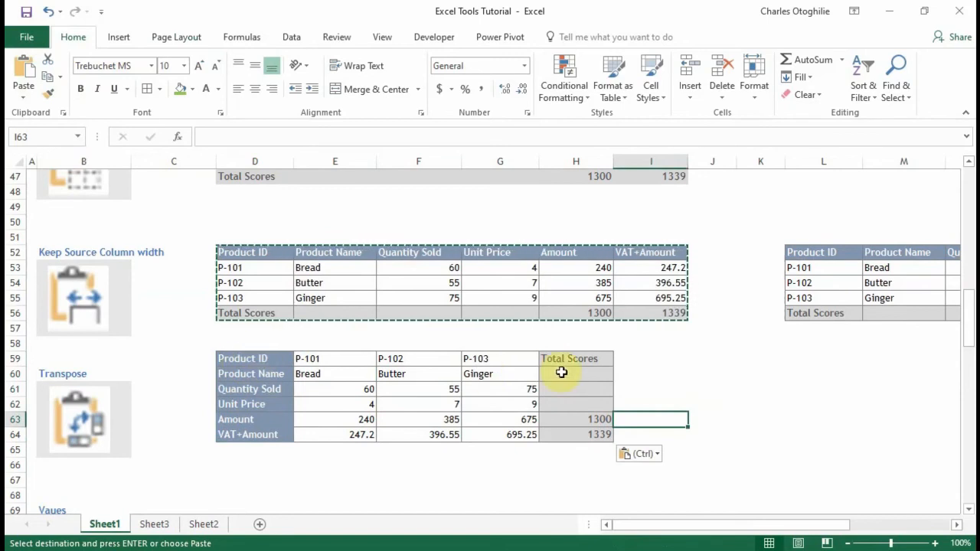
Shorten the label to Total in cell D56 of the copied table and in cell H59 of the transposed table.
click(580, 358)
click(302, 314)
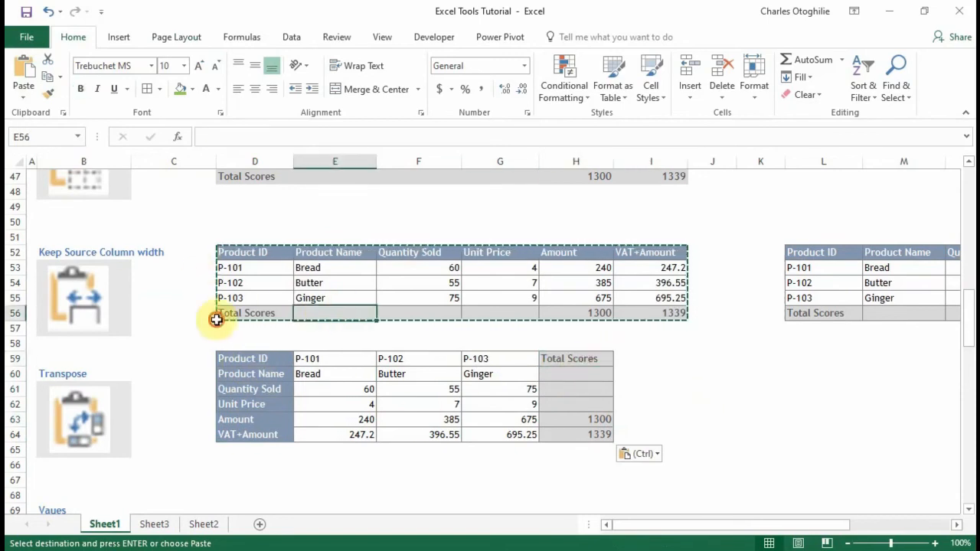
click(219, 317)
click(278, 136)
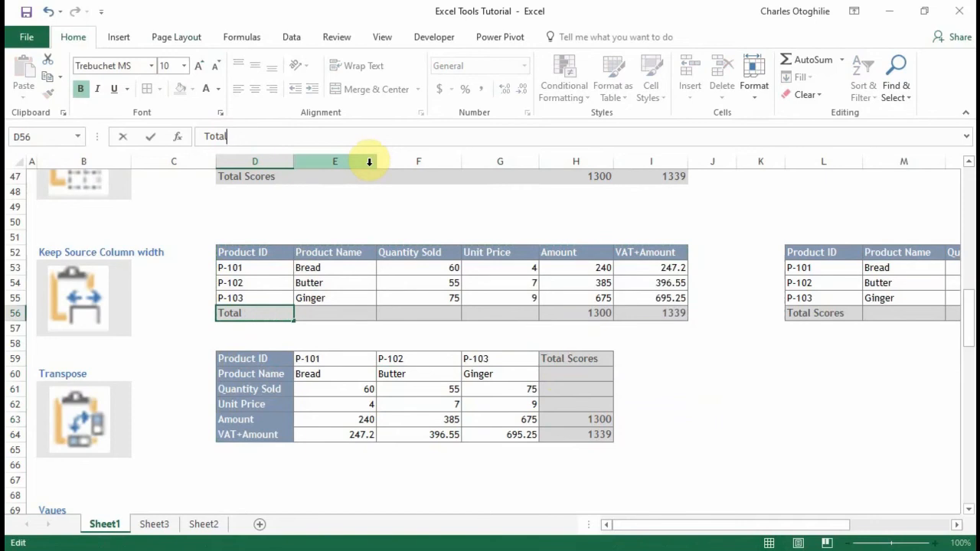
key(Return)
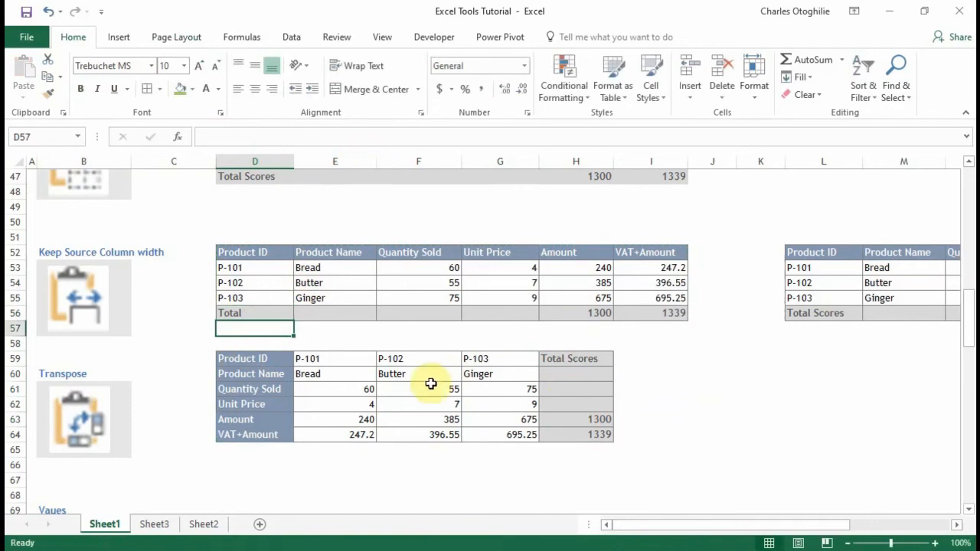
click(585, 358)
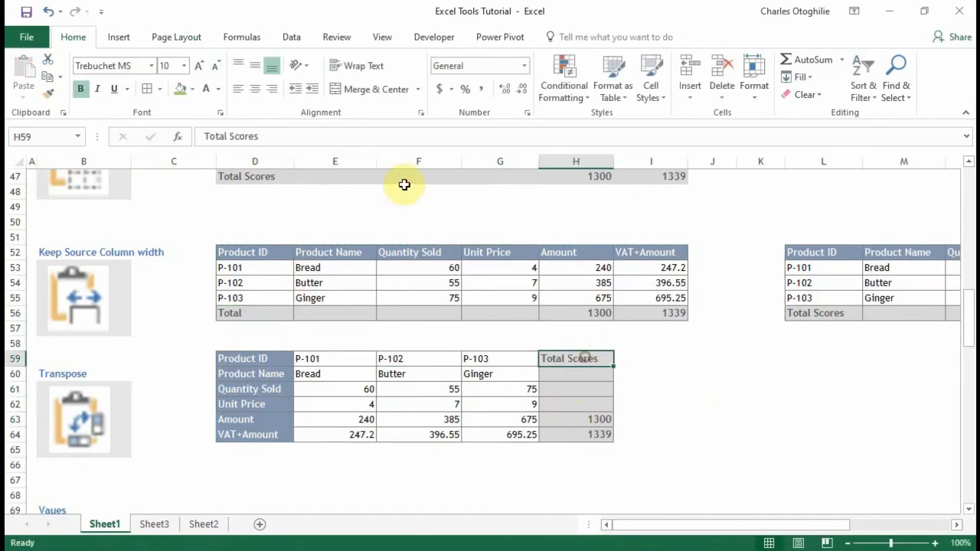
click(289, 146)
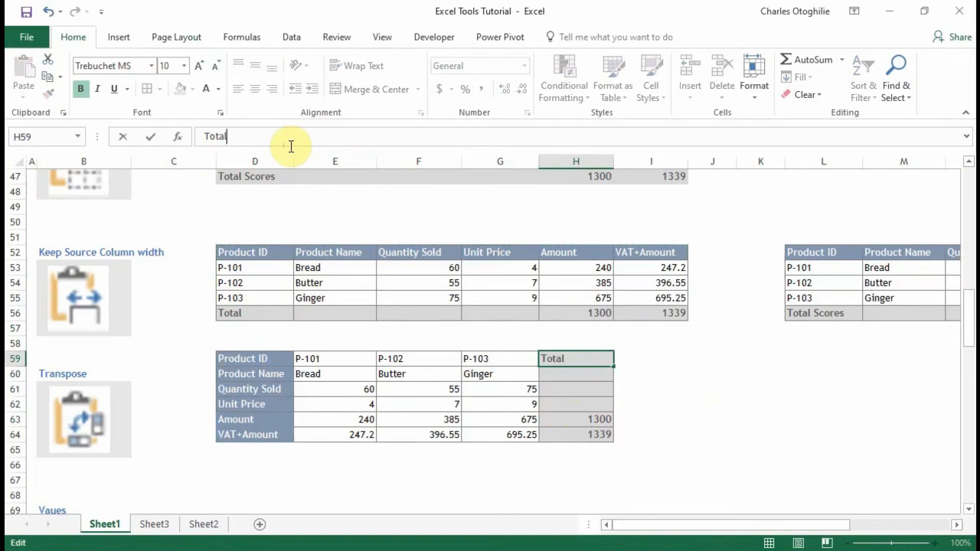
key(Return)
Change the label to Total in D47 of the Without Borders table and D38 of the Keeps all Source Formatting table.
scroll(440, 348, up, 3)
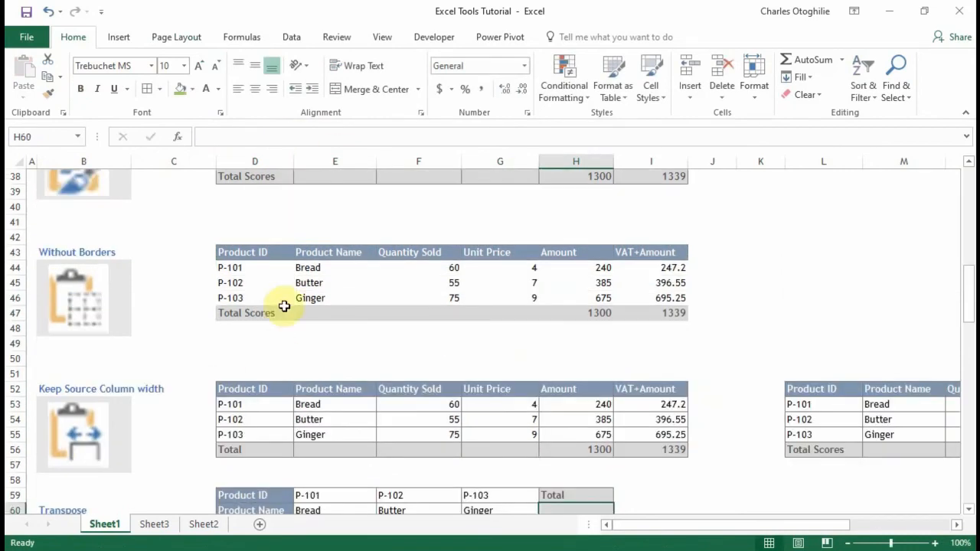
click(284, 306)
click(289, 134)
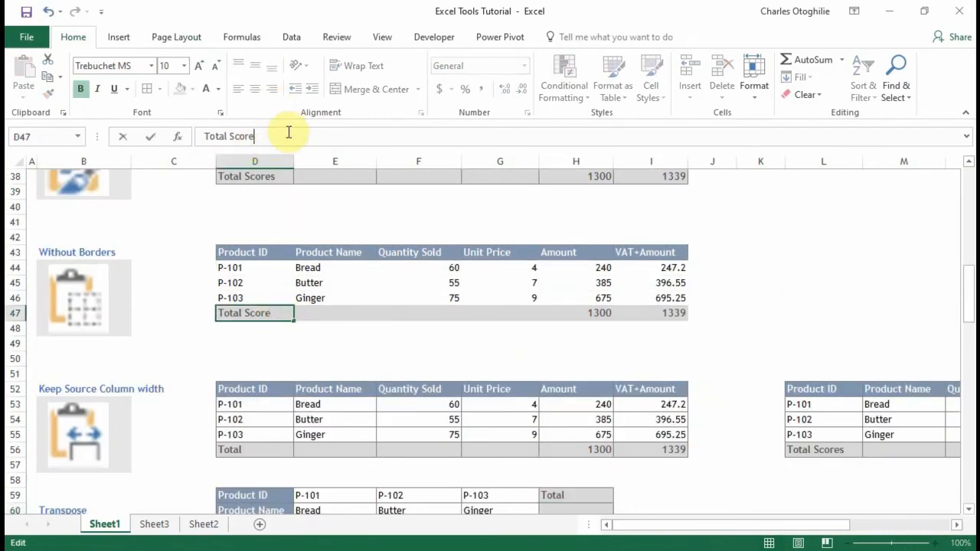
click(264, 163)
click(272, 177)
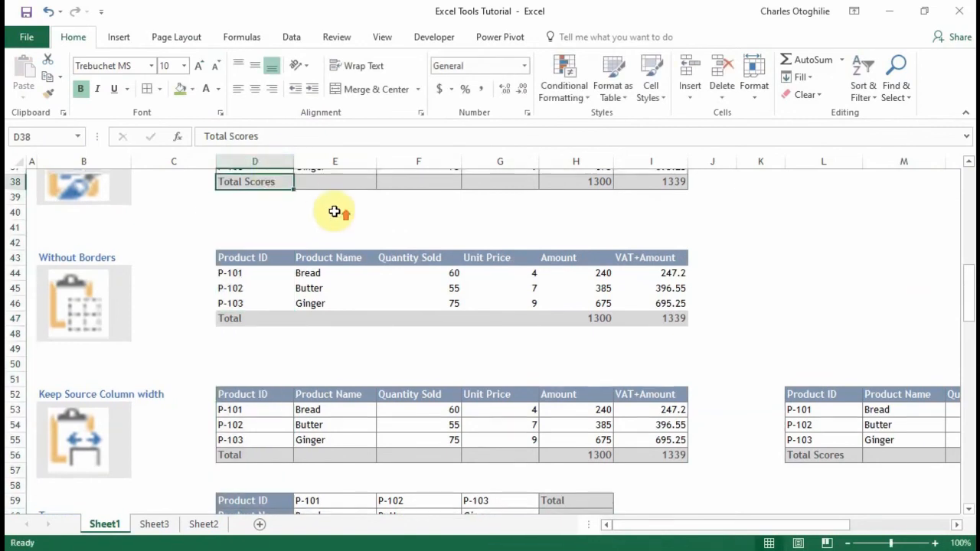
scroll(310, 337, up, 5)
click(284, 133)
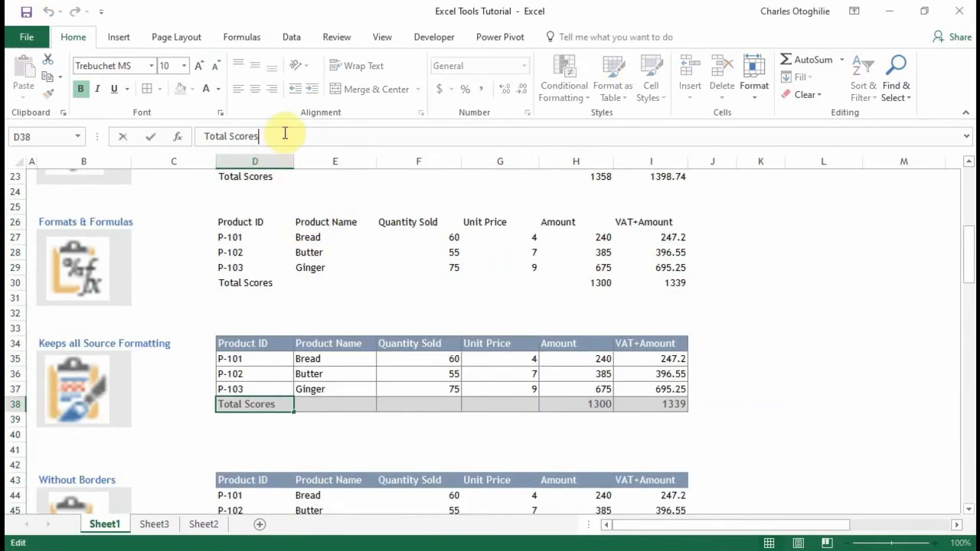
key(Return)
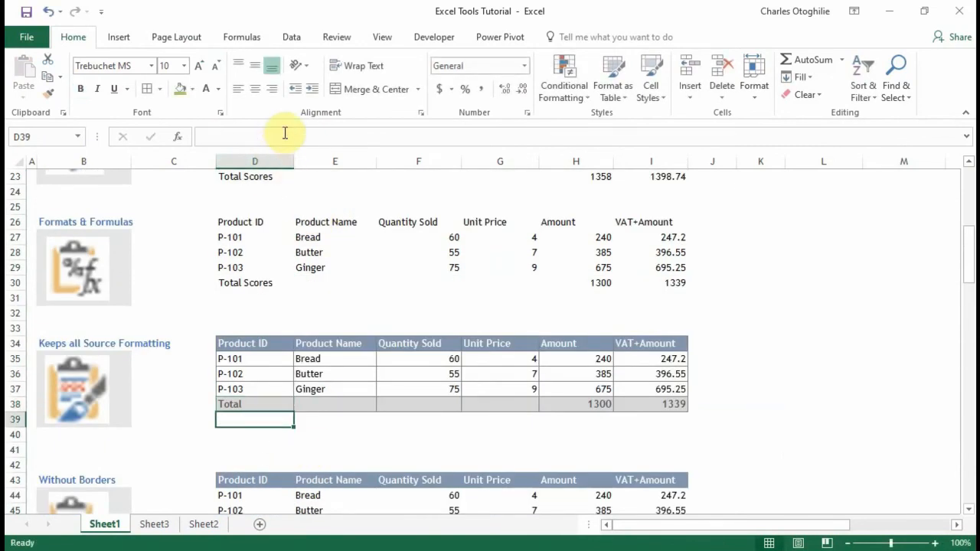
Examine how the rows and columns are swapped in the transposed table D59:H64, and look over the neighbouring paste examples.
scroll(321, 245, down, 10)
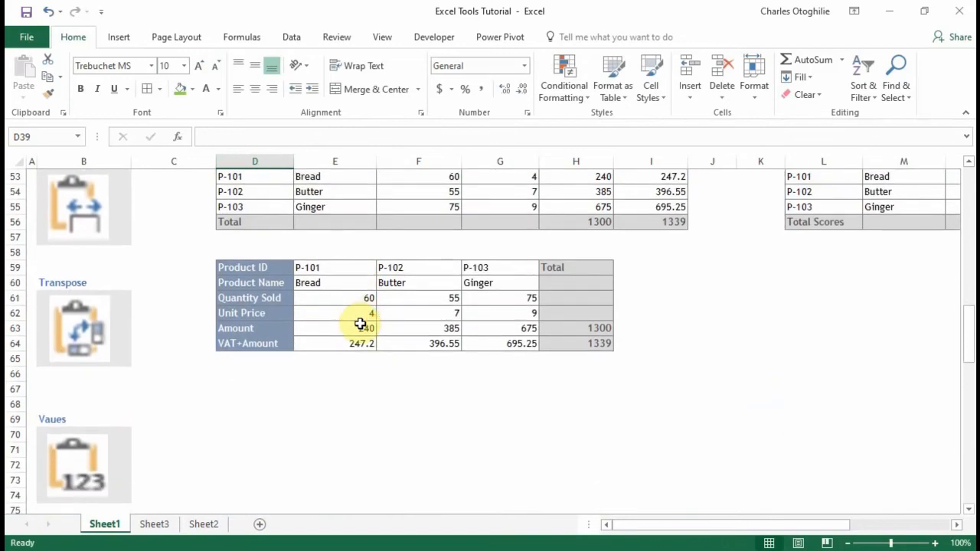
click(617, 343)
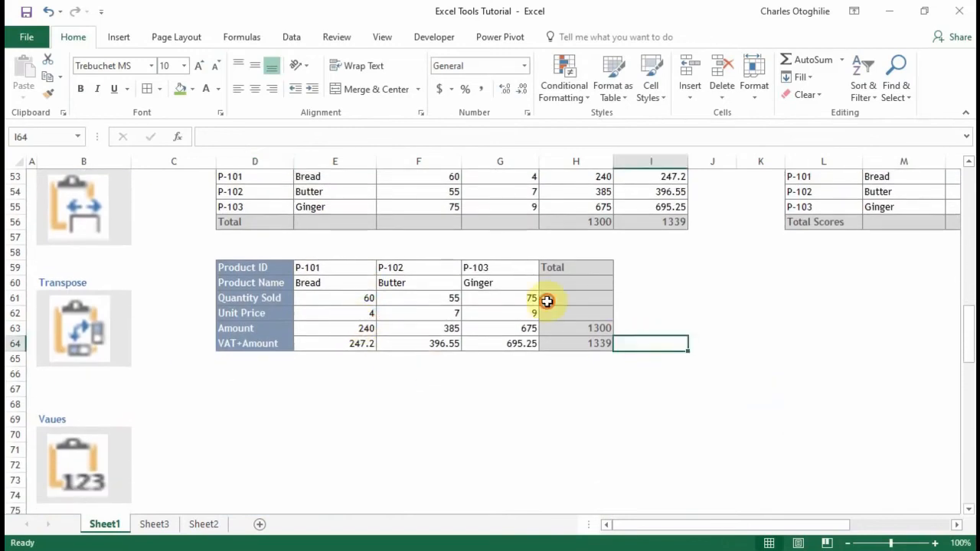
click(546, 301)
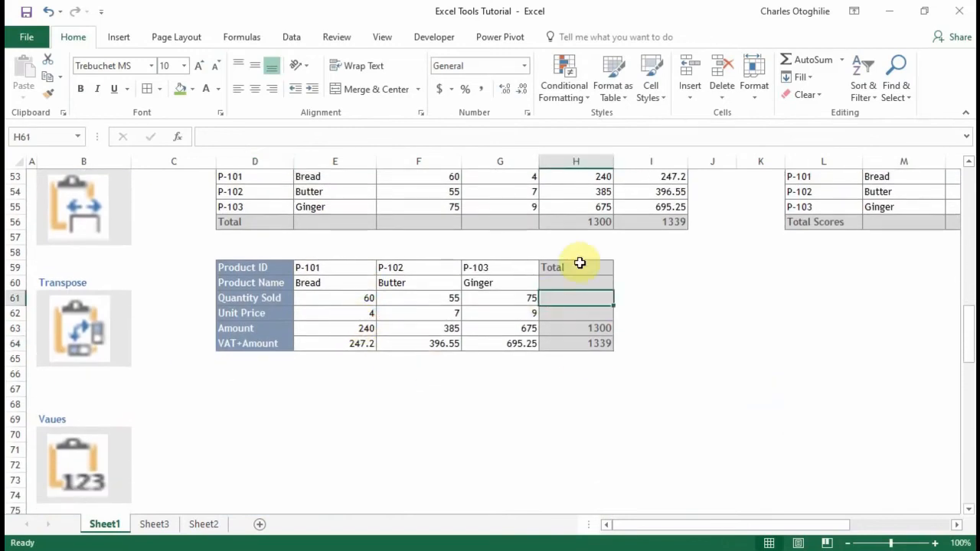
click(256, 268)
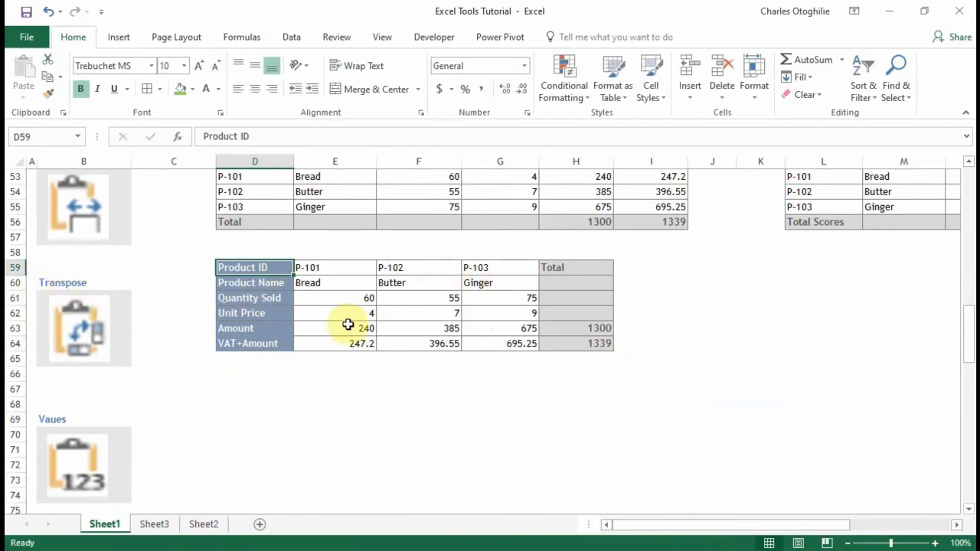
click(307, 316)
click(535, 364)
click(449, 431)
scroll(366, 396, down, 2)
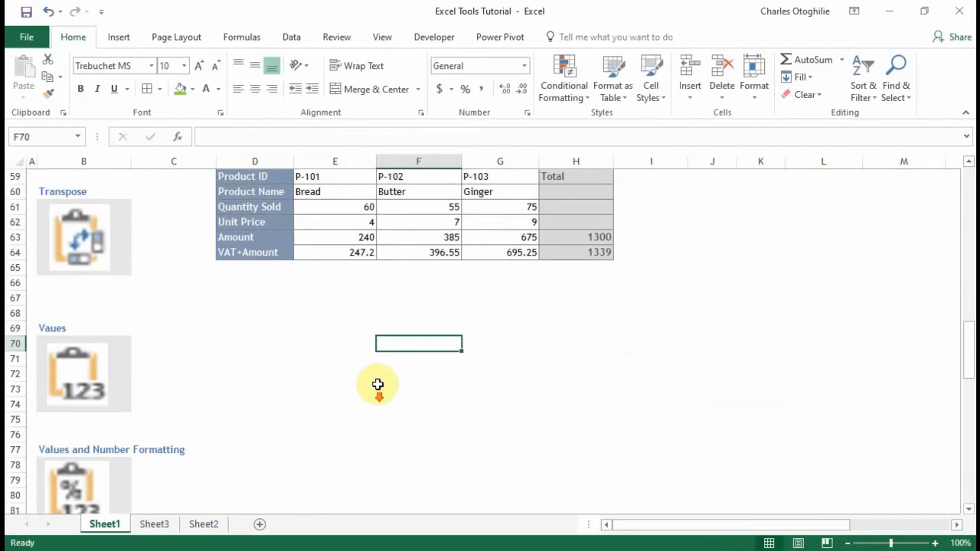
click(182, 344)
scroll(407, 346, up, 6)
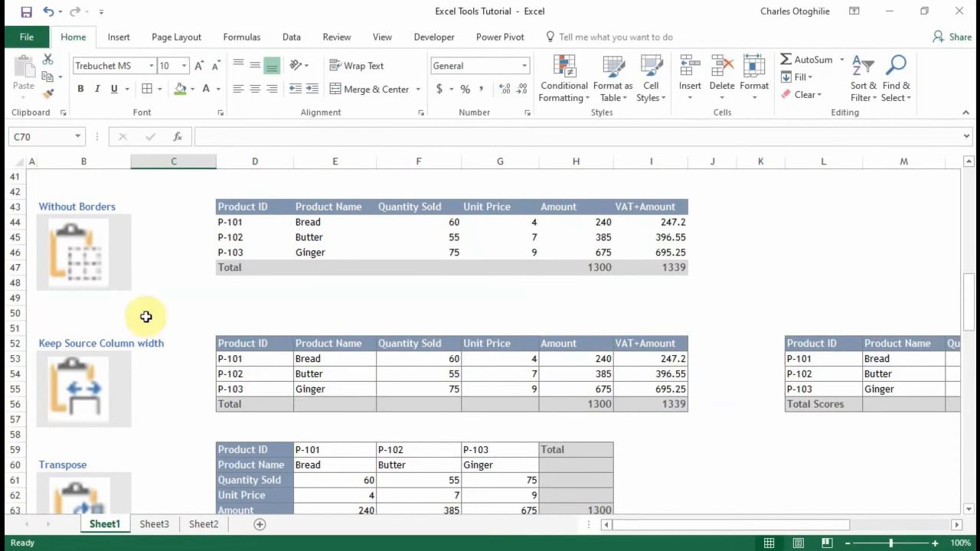
Copy the Keep Source Column width table (D52:I56) and paste only its values at D69 beside the Values label.
drag(258, 346, 644, 399)
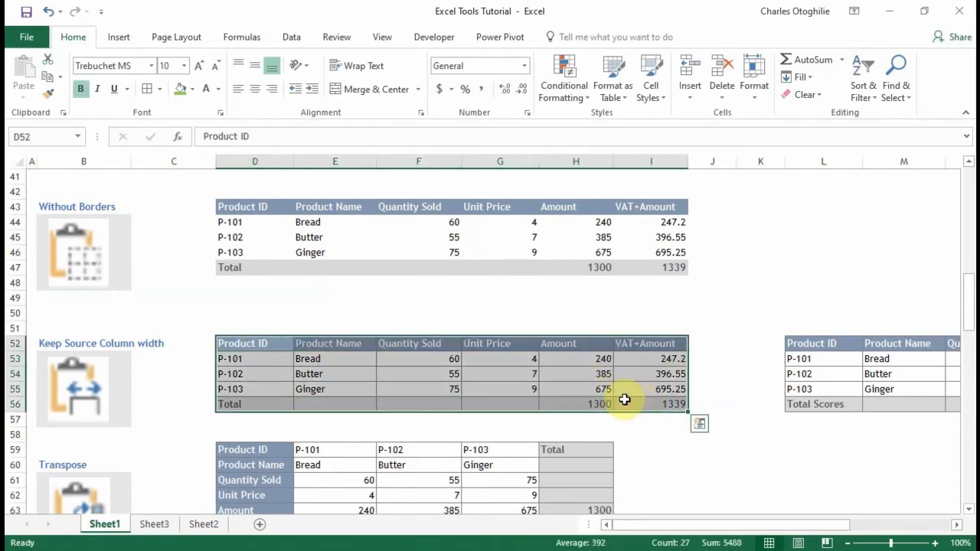
key(ctrl+c)
scroll(263, 387, down, 5)
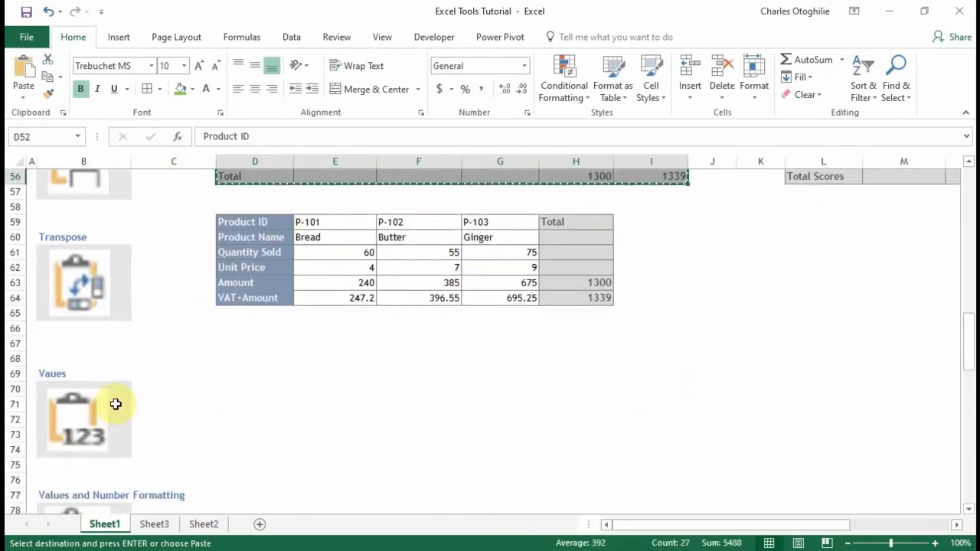
click(248, 379)
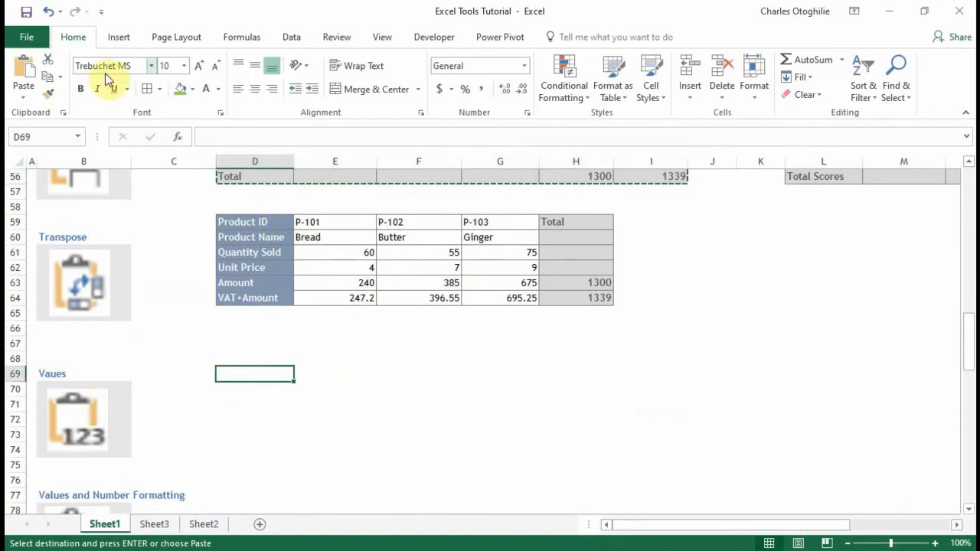
click(22, 93)
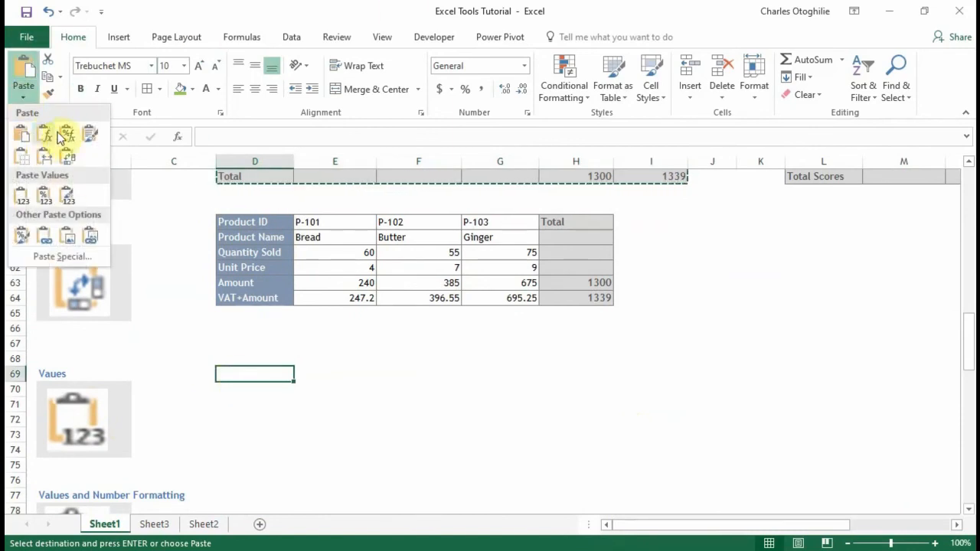
click(22, 197)
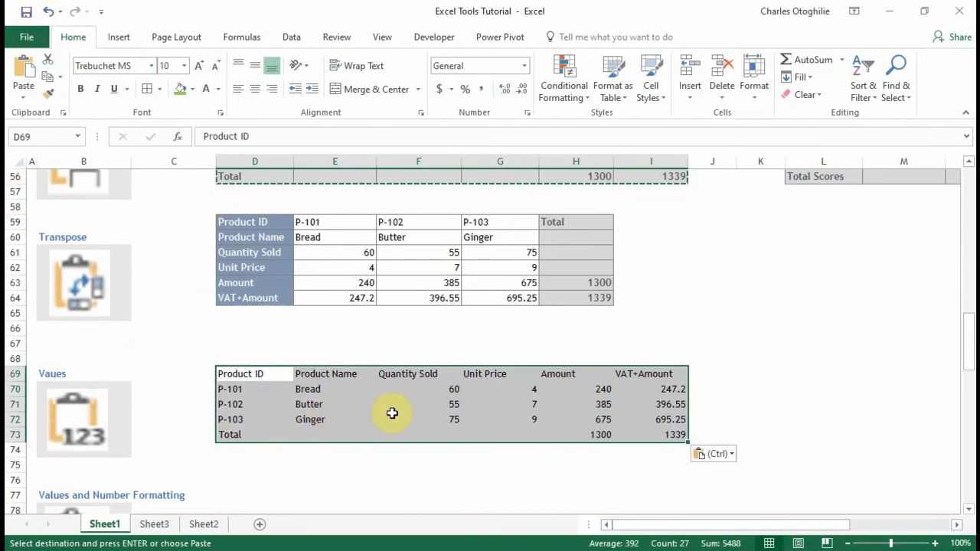
Examine the formulas behind the Amount and VAT+Amount cells in the source table at rows 53 to 55.
scroll(726, 263, up, 3)
click(582, 280)
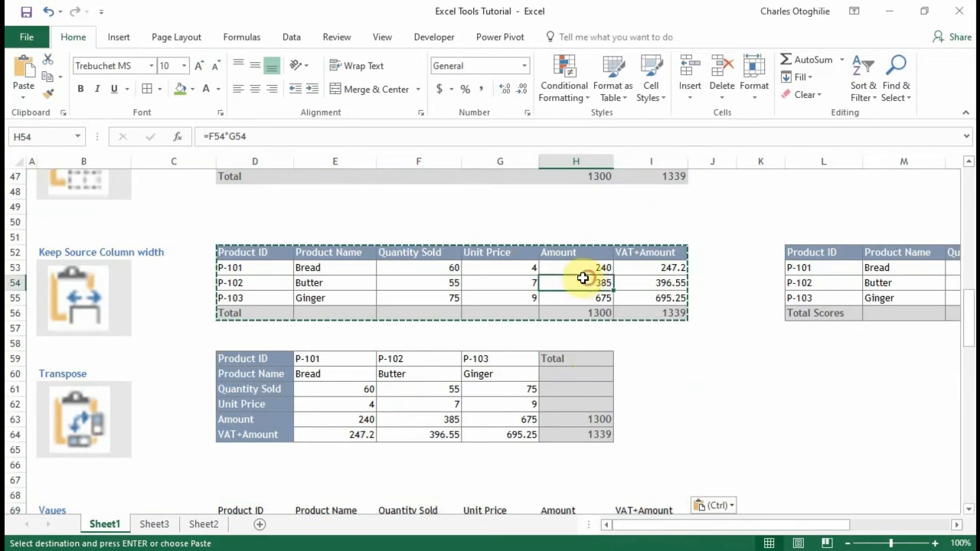
click(649, 273)
click(668, 281)
click(632, 300)
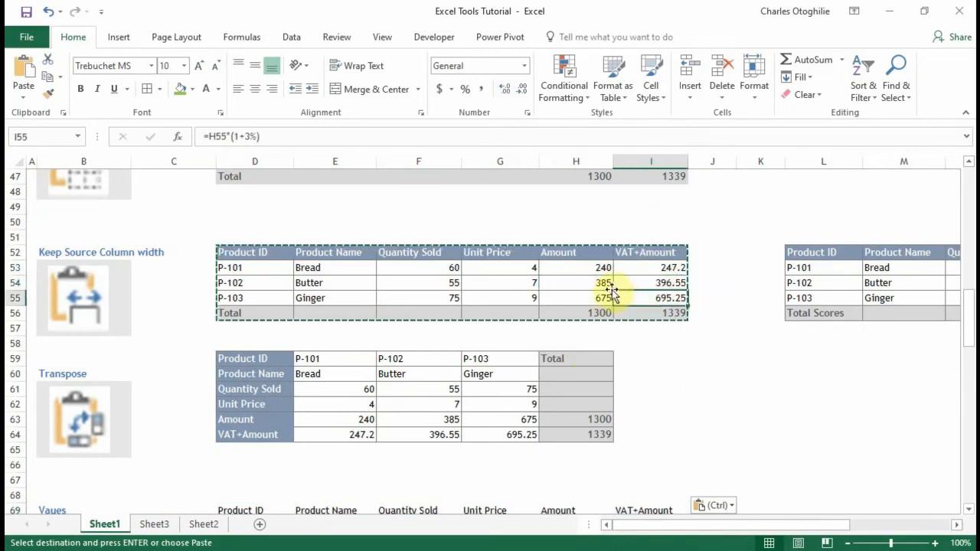
click(603, 284)
click(595, 266)
click(596, 297)
click(695, 299)
click(659, 293)
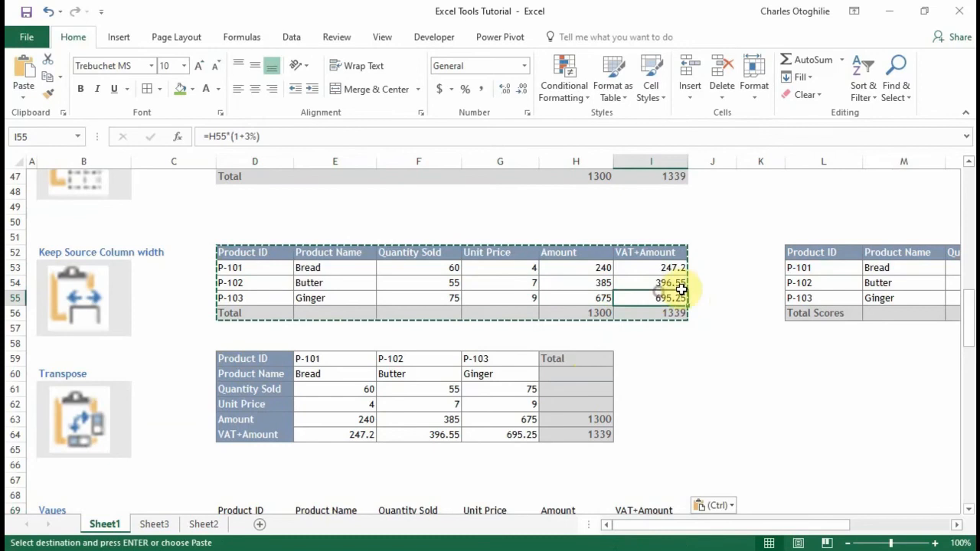
Check whether the Amount and VAT+Amount cells of the values-only table at rows 70 to 73 hold formulas or plain values.
scroll(682, 289, down, 3)
click(602, 391)
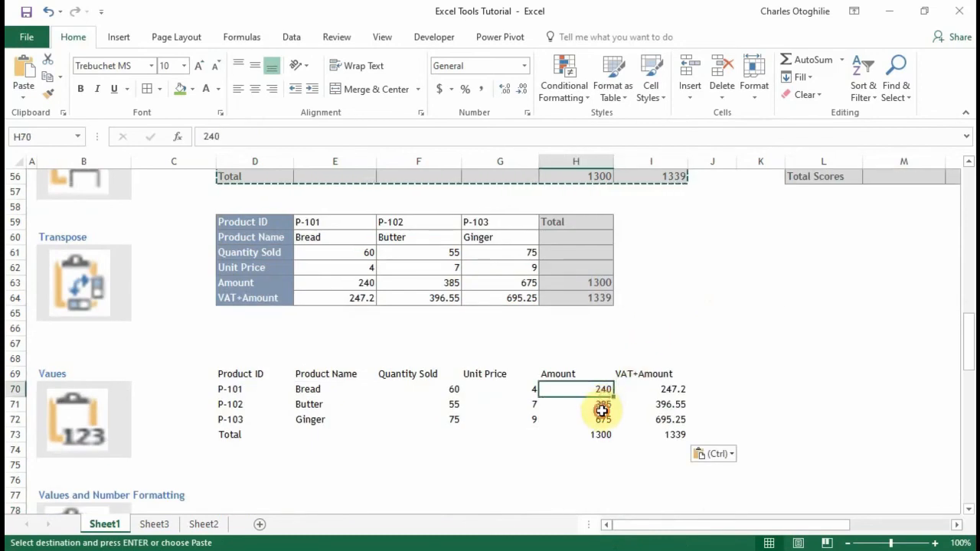
click(601, 408)
click(604, 420)
click(604, 434)
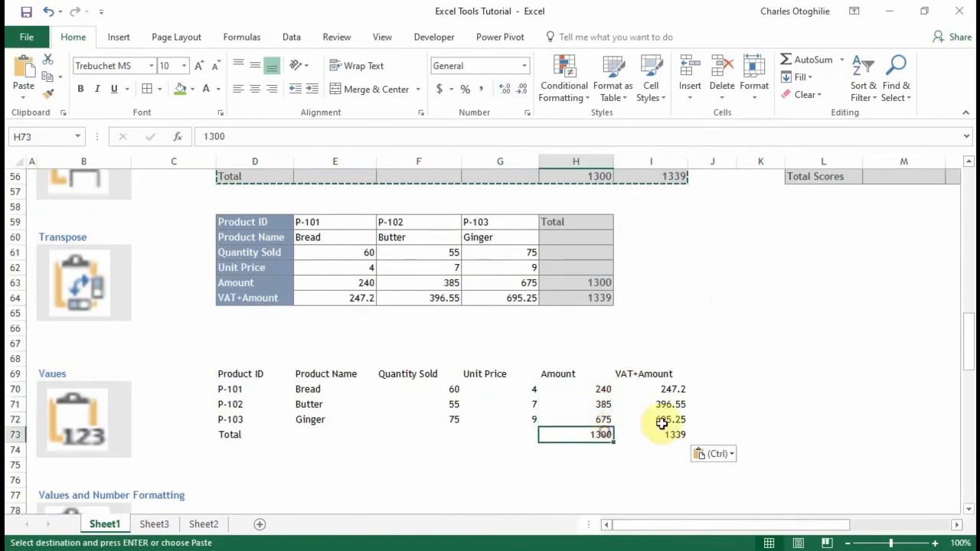
click(671, 421)
click(672, 390)
click(672, 422)
click(673, 433)
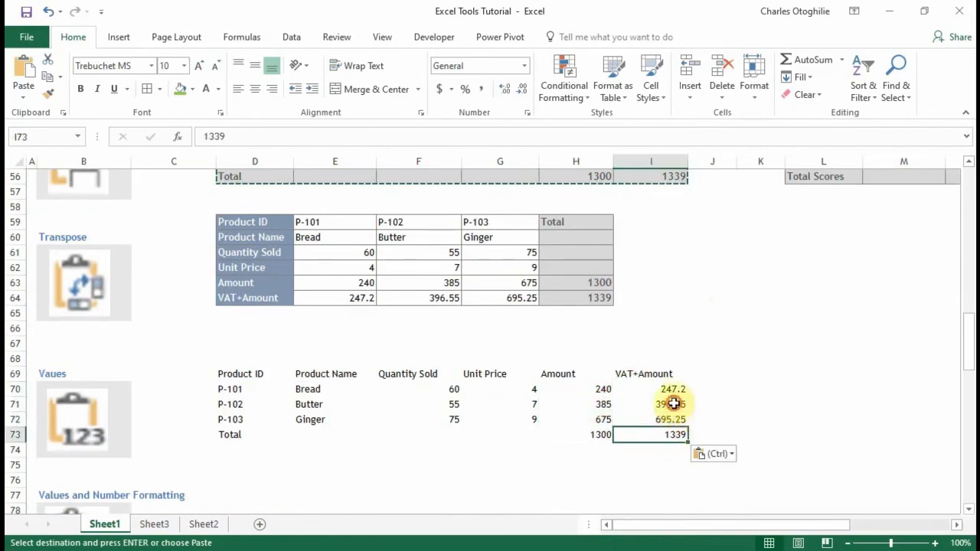
click(672, 403)
click(600, 405)
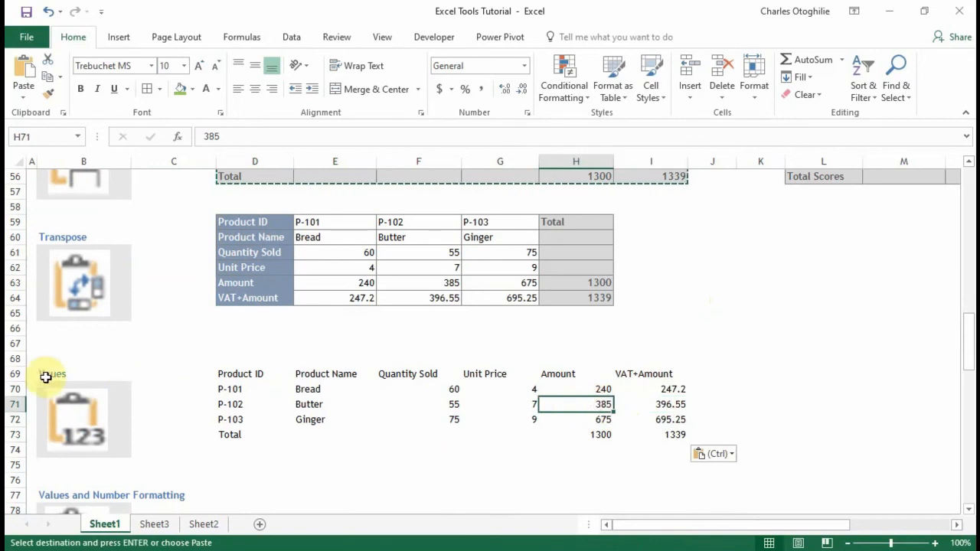
drag(596, 389, 677, 432)
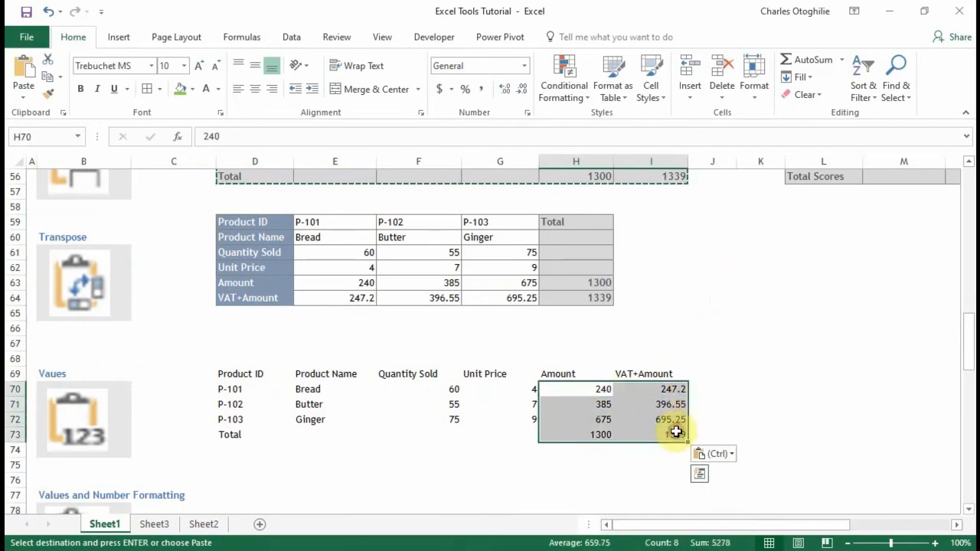
click(595, 389)
click(595, 420)
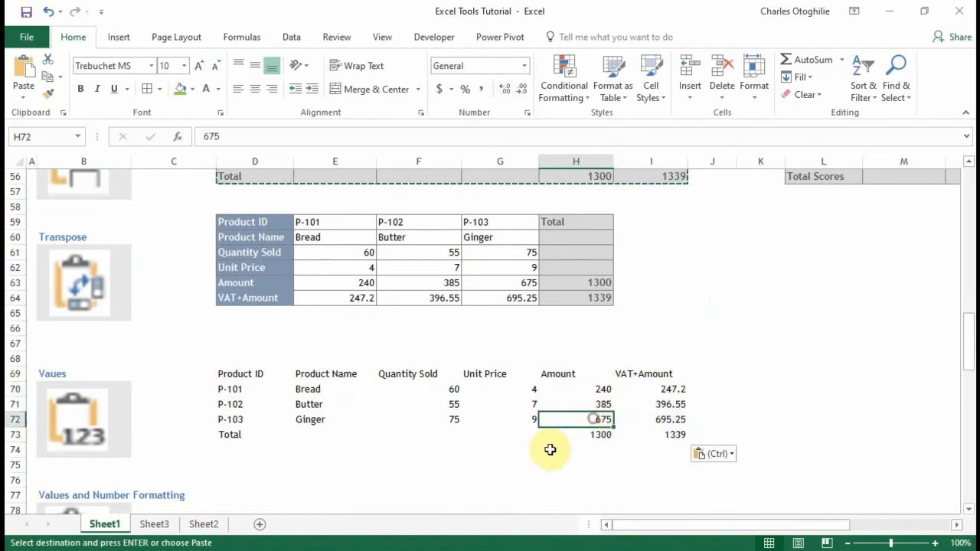
Review the whole values-only table from D69 and recheck its Amount column and product cells.
drag(236, 375, 648, 435)
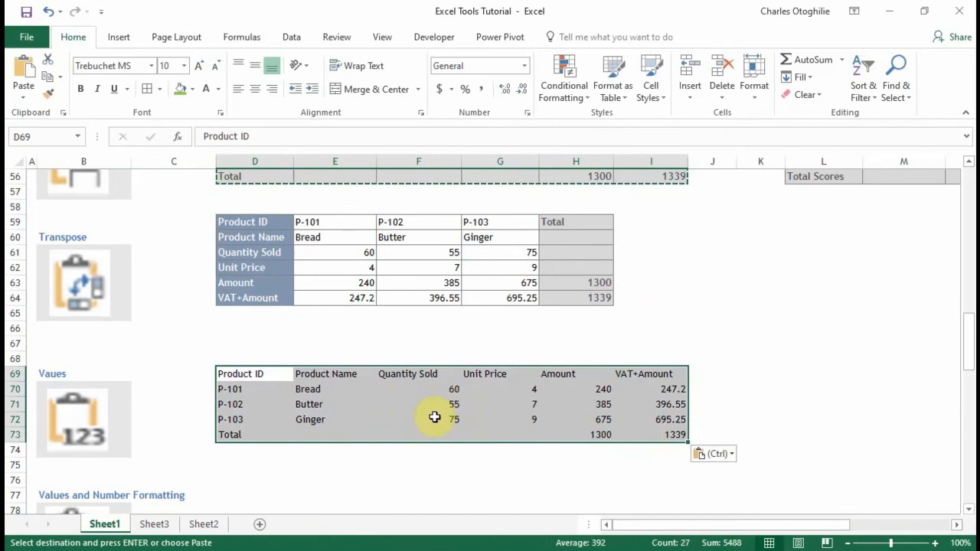
drag(242, 373, 685, 435)
key(ctrl+c)
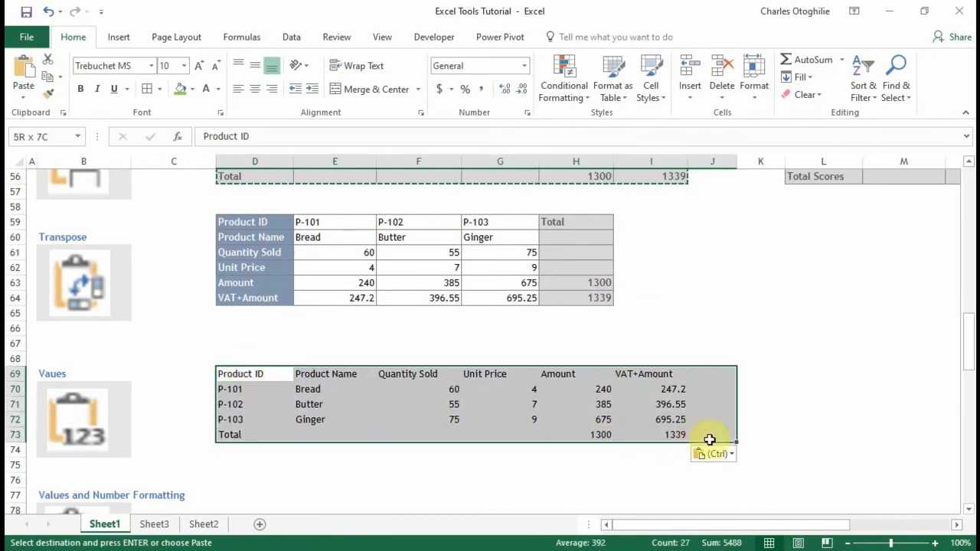
click(631, 405)
click(578, 406)
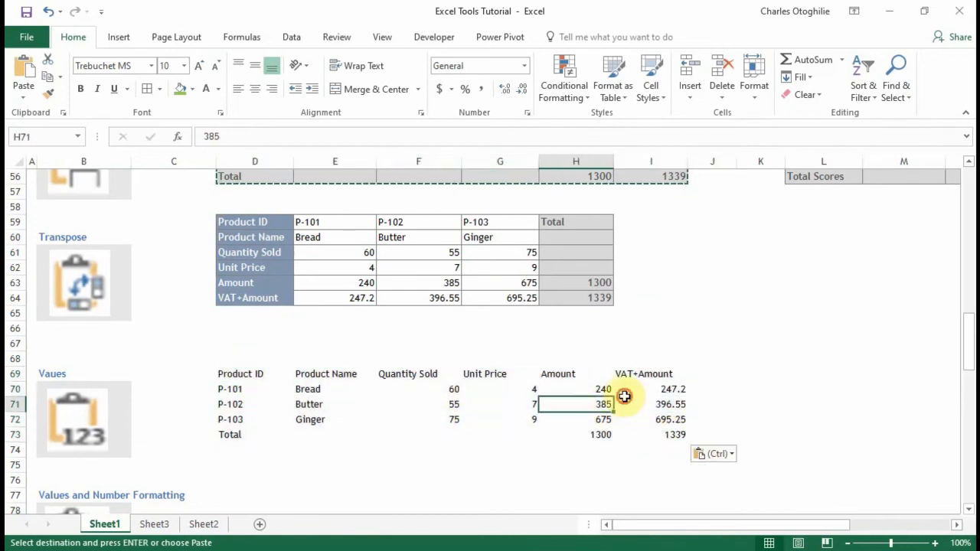
click(624, 395)
click(601, 389)
click(622, 433)
click(600, 408)
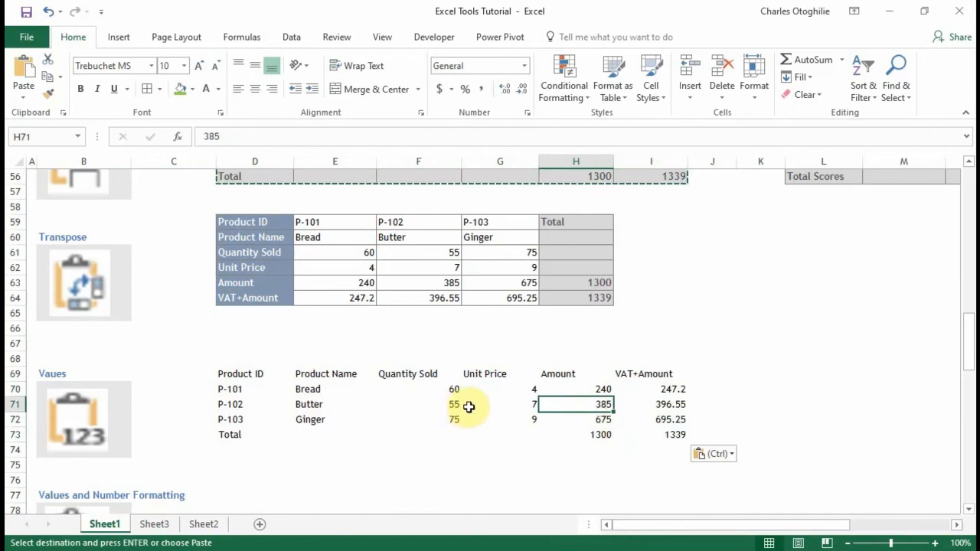
click(230, 405)
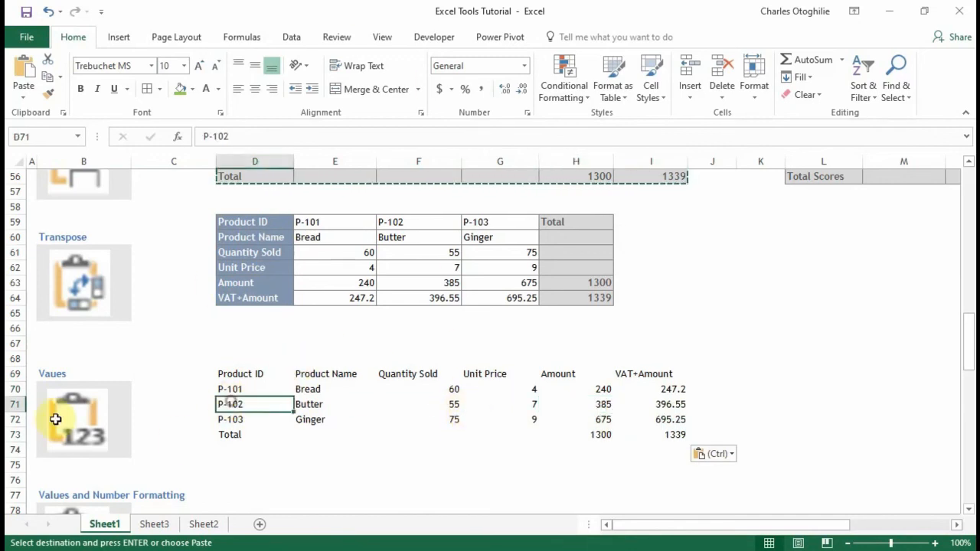
Paste the copied table at D77 as values and number formatting, beside the matching label.
scroll(257, 383, down, 4)
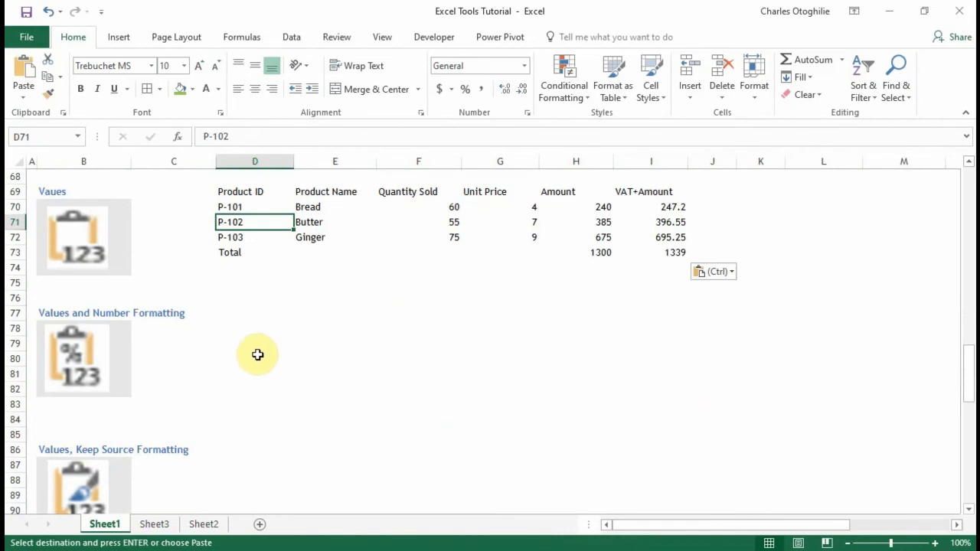
click(238, 357)
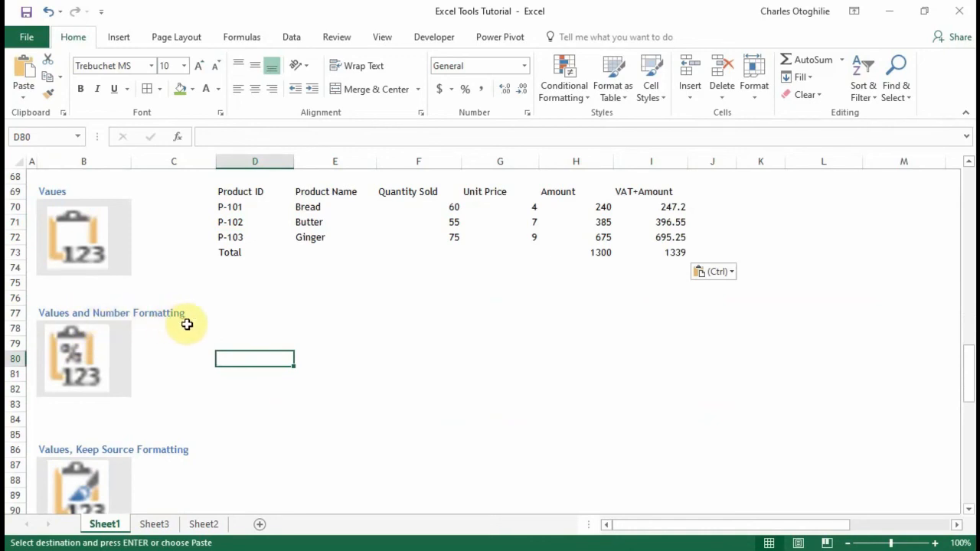
scroll(340, 382, up, 4)
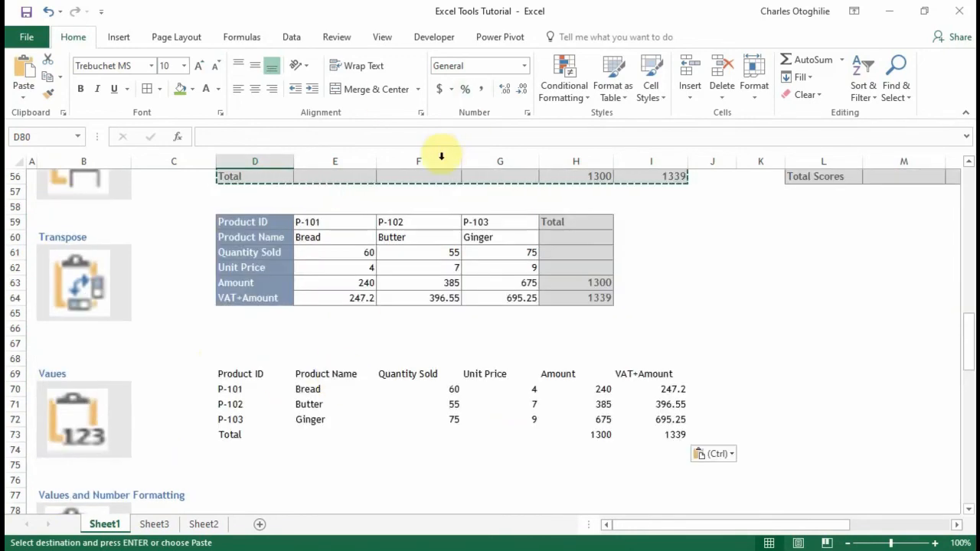
scroll(490, 223, up, 3)
scroll(525, 255, down, 6)
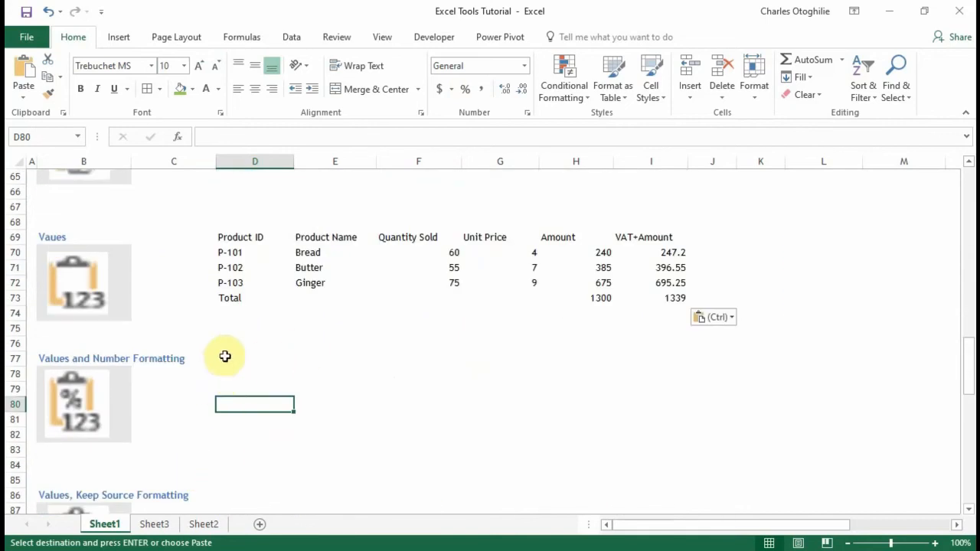
click(230, 359)
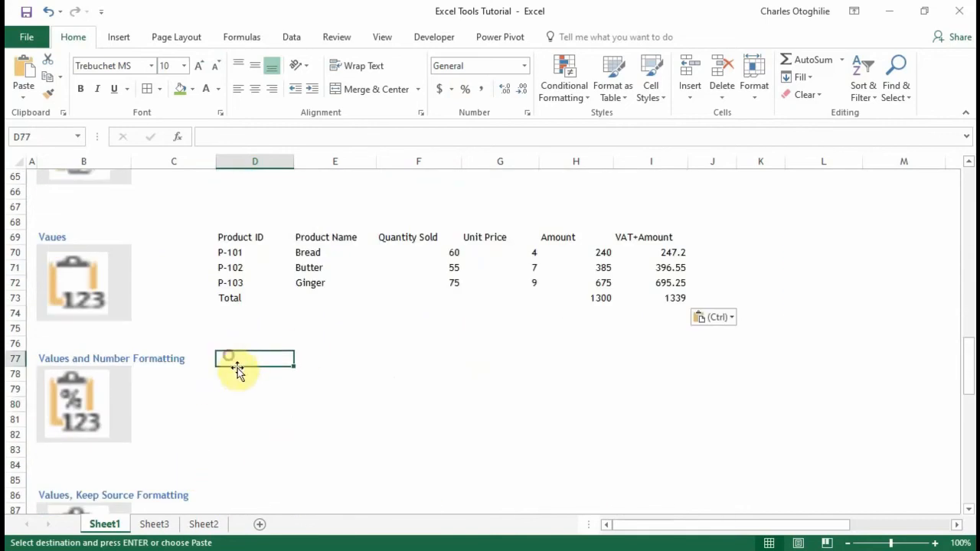
click(23, 98)
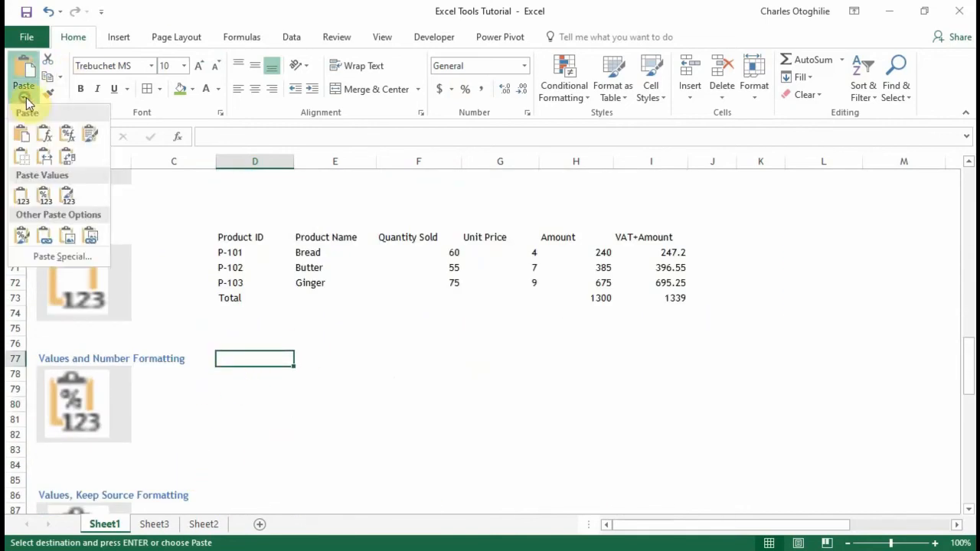
click(43, 198)
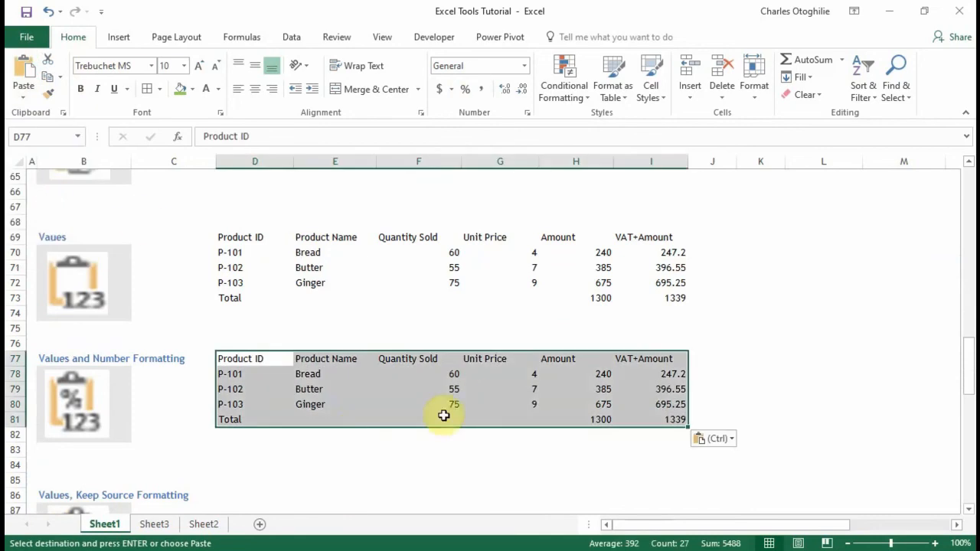
Examine the contents of the Amount and VAT+Amount cells in the Values and Number Formatting table at rows 78 to 81.
click(602, 389)
click(596, 410)
click(638, 375)
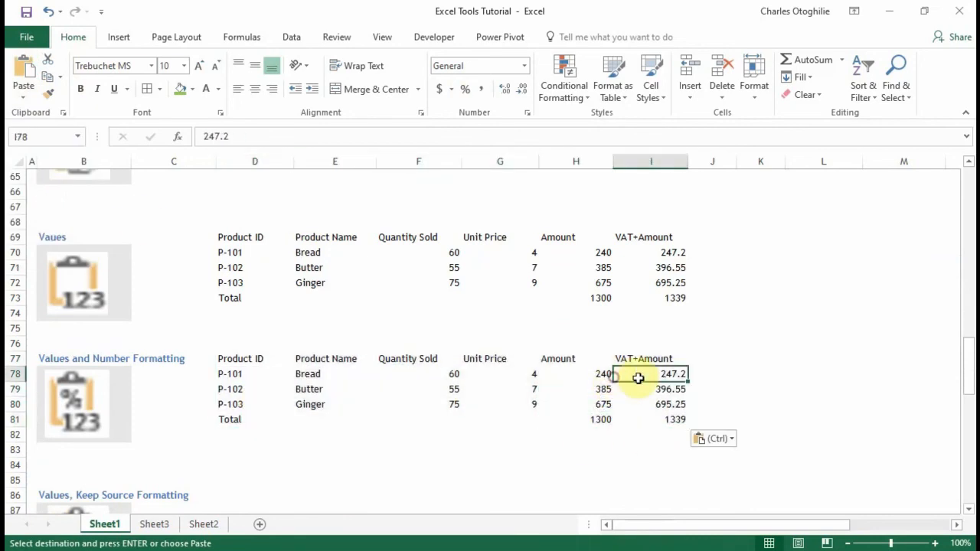
click(672, 433)
click(671, 393)
click(599, 406)
click(591, 419)
click(597, 356)
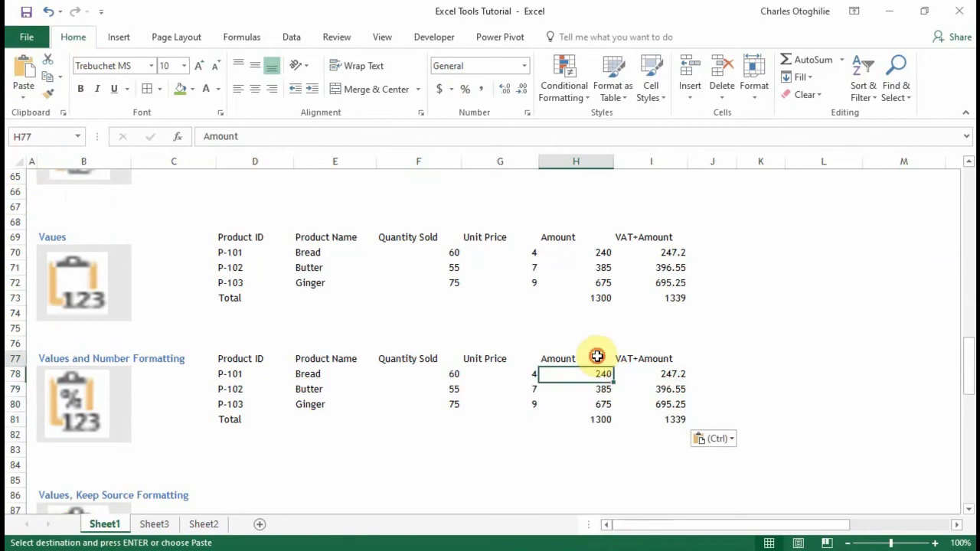
click(594, 404)
click(591, 419)
click(302, 372)
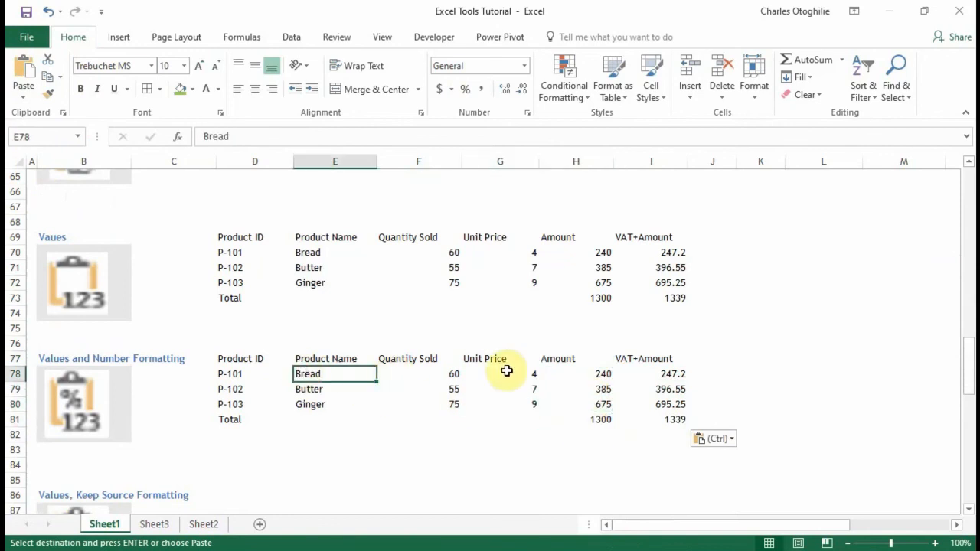
Compare the cells of the values-only table at D69 with those of the Values and Number Formatting table at D77.
click(605, 255)
click(595, 313)
click(633, 420)
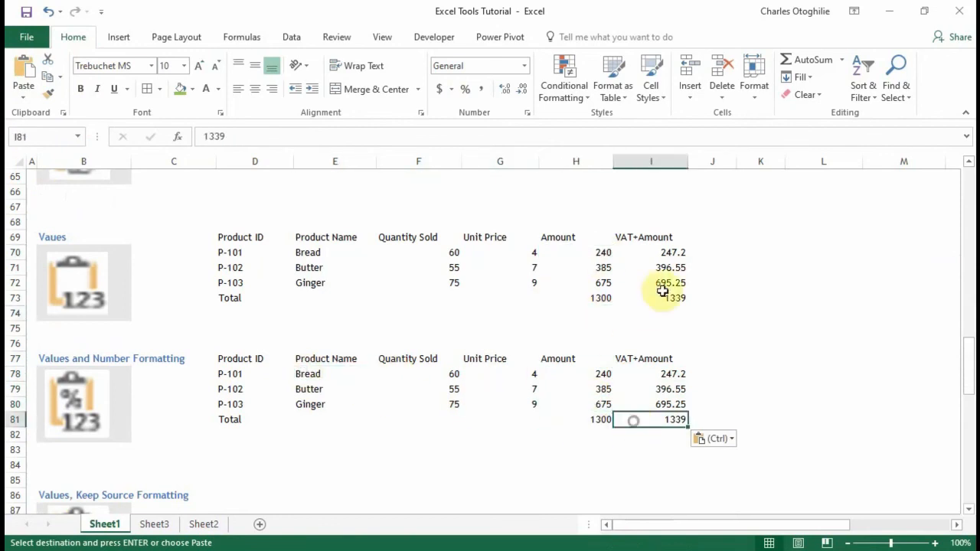
click(664, 283)
click(670, 419)
click(668, 389)
click(641, 422)
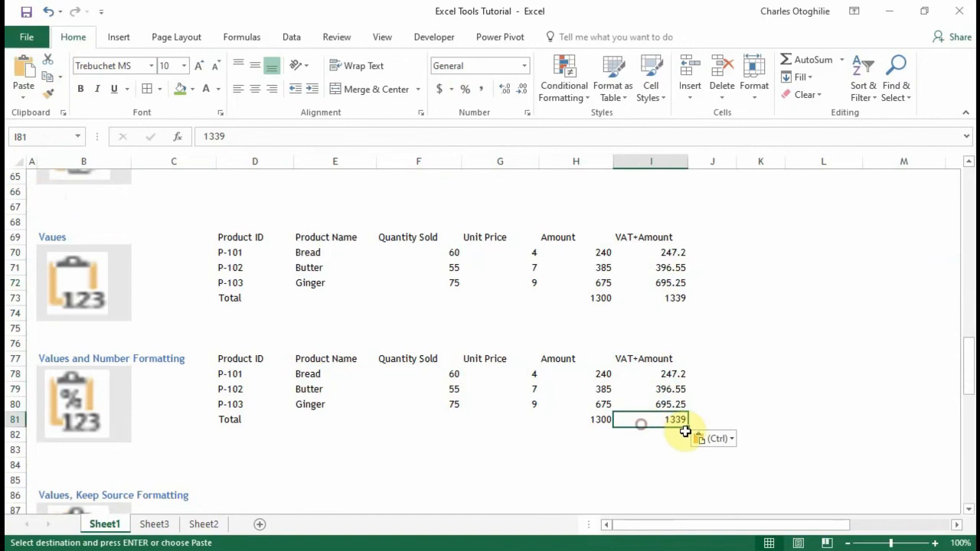
click(337, 402)
click(288, 387)
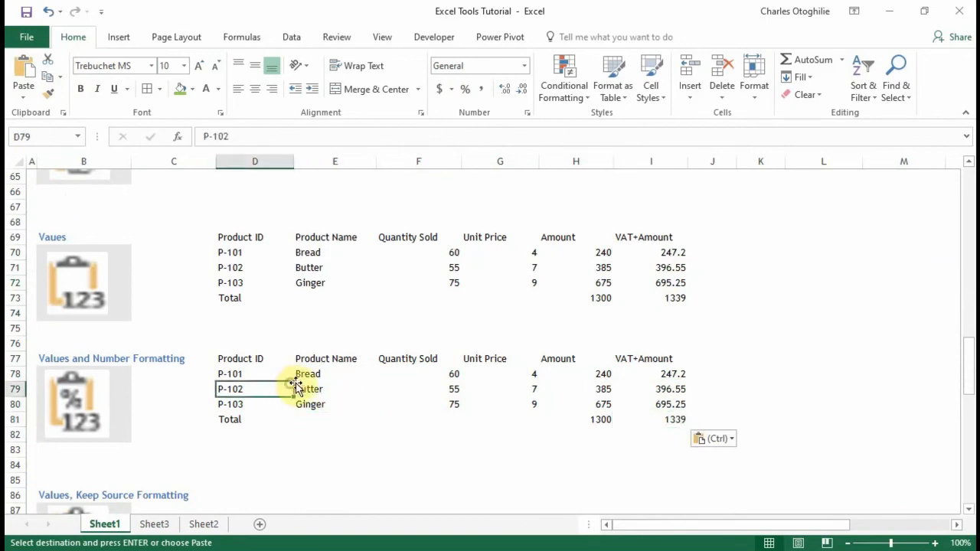
click(304, 270)
click(299, 345)
click(543, 372)
click(510, 418)
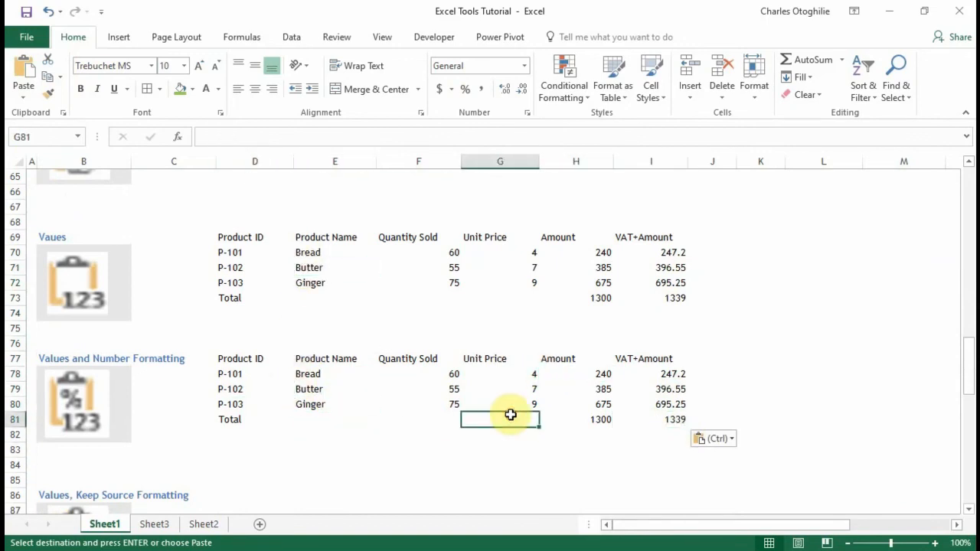
click(647, 405)
Paste the copied table at D86 as values and source formatting, beside the Values, Keep Source Formatting label.
scroll(505, 337, down, 3)
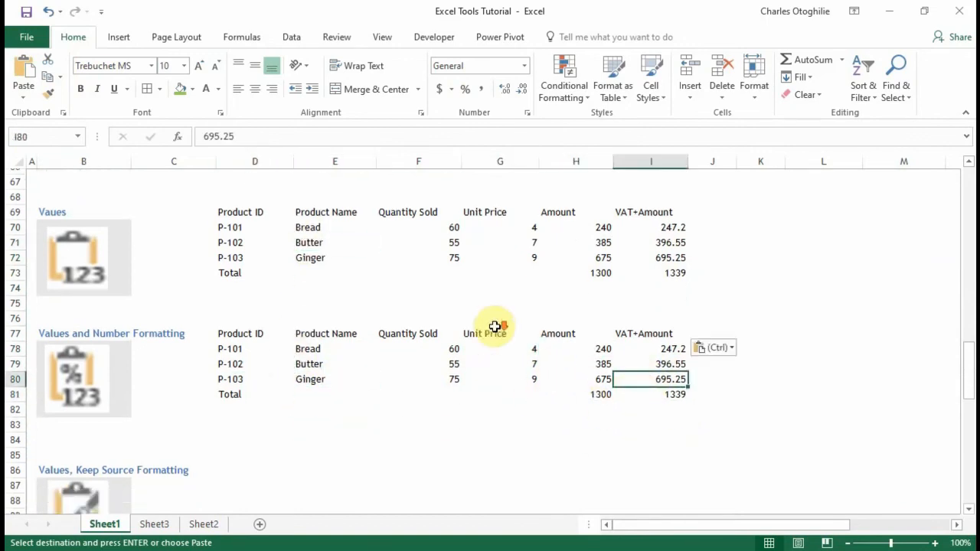
scroll(193, 265, down, 2)
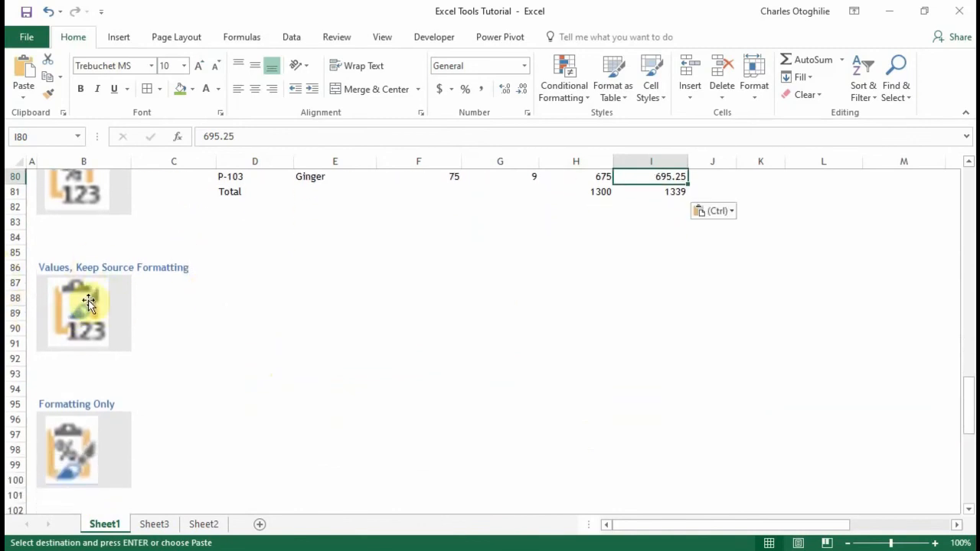
scroll(467, 344, up, 10)
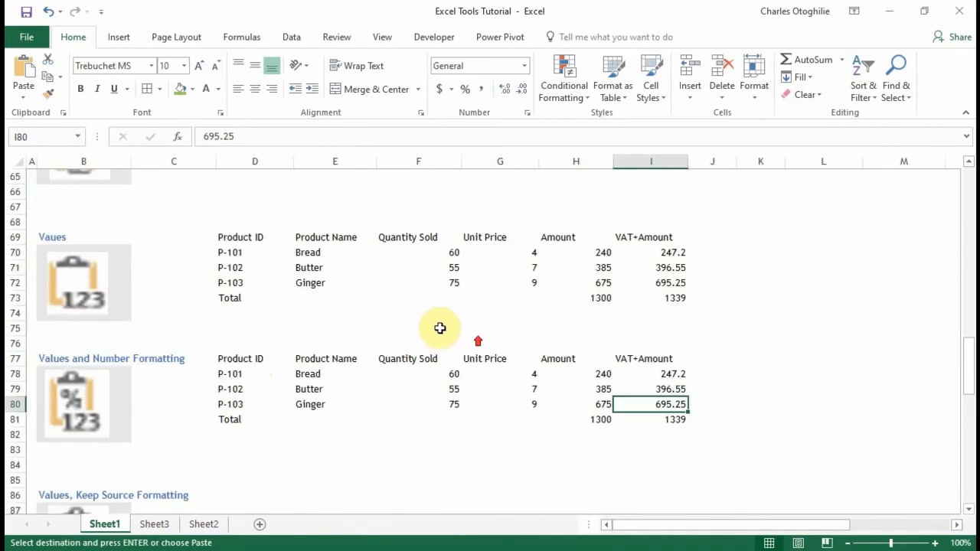
scroll(324, 263, down, 4)
scroll(270, 342, down, 3)
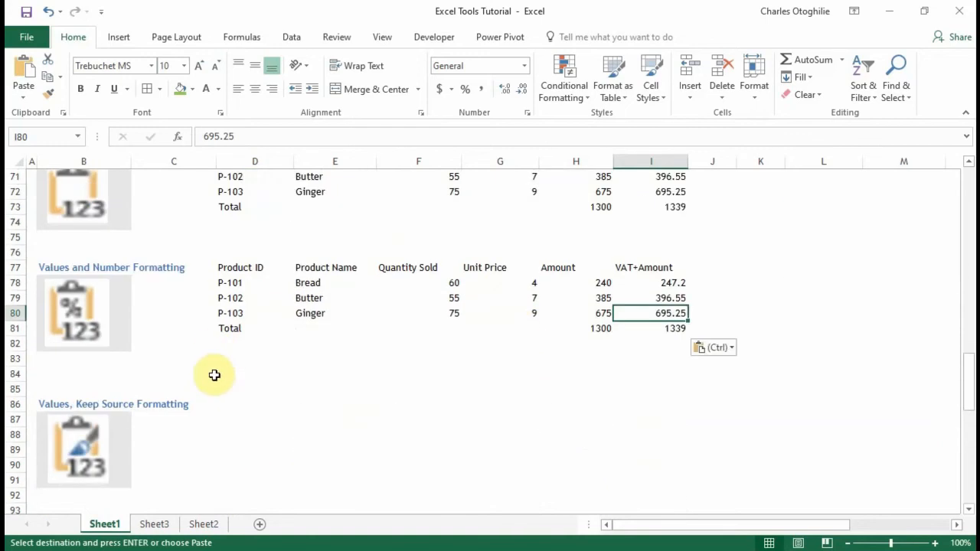
click(249, 418)
click(234, 403)
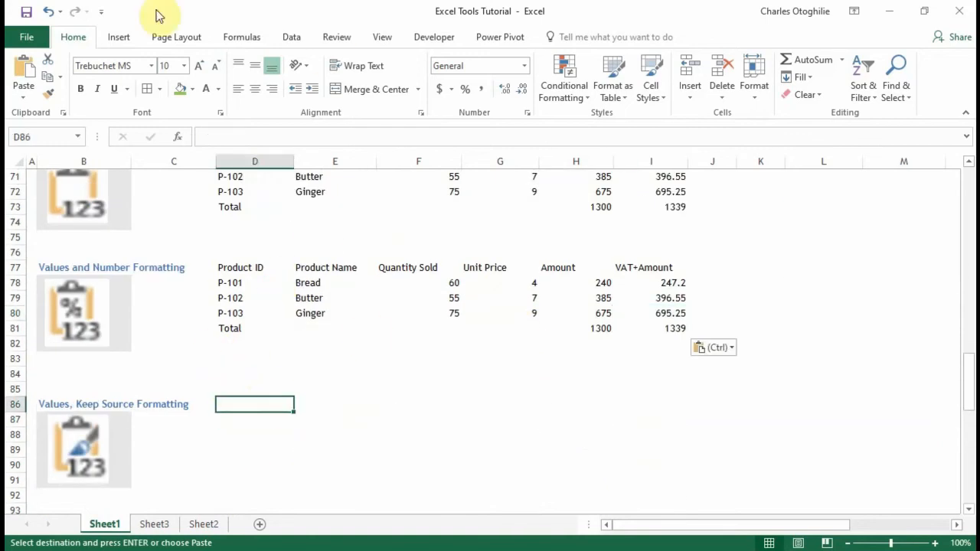
click(23, 96)
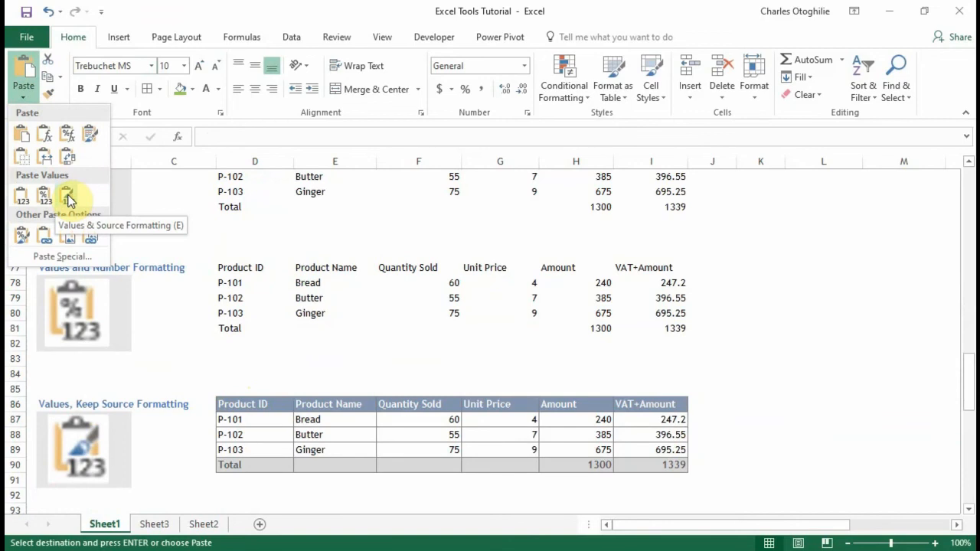
click(68, 199)
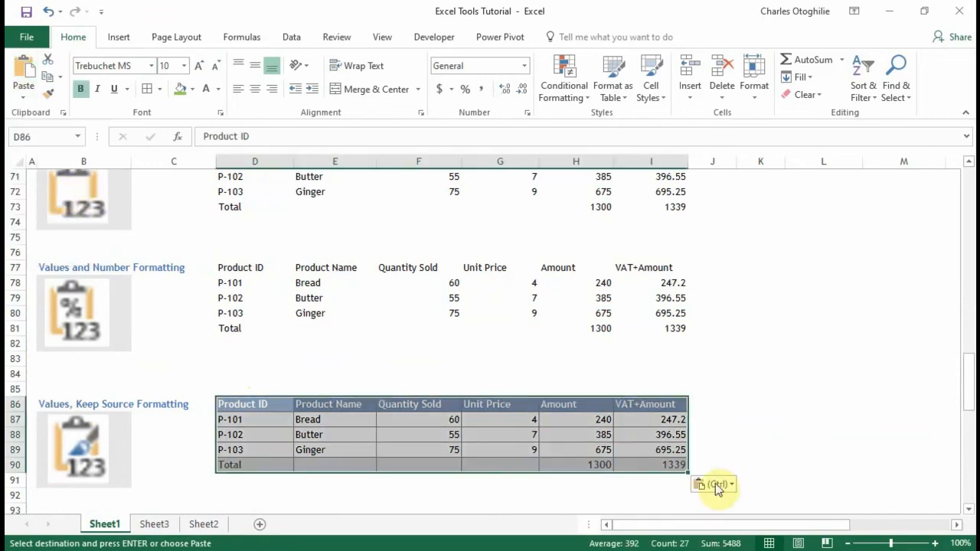
Compare the source table's Amount cell H54 with the Amount and VAT+Amount cells of the table pasted at D86.
scroll(640, 317, up, 6)
click(597, 187)
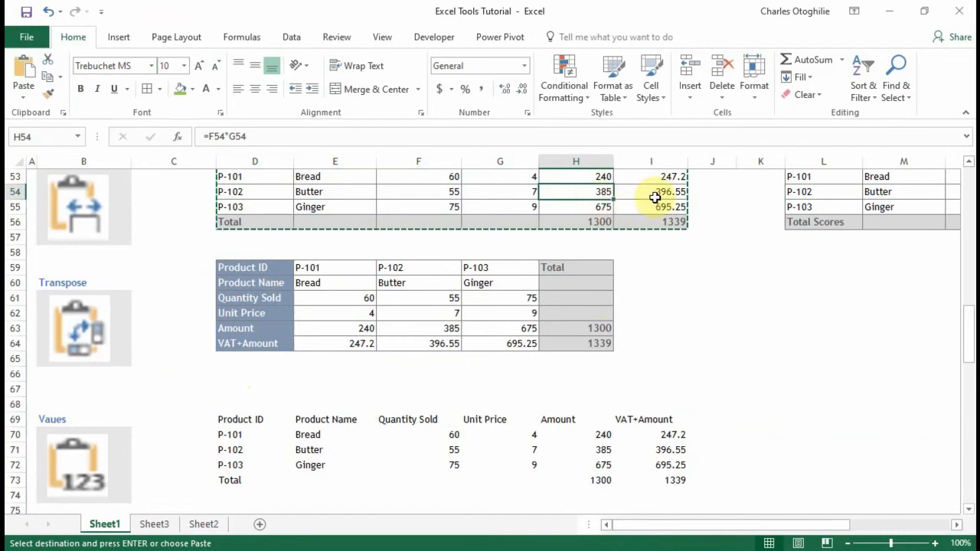
scroll(703, 199, down, 8)
click(592, 345)
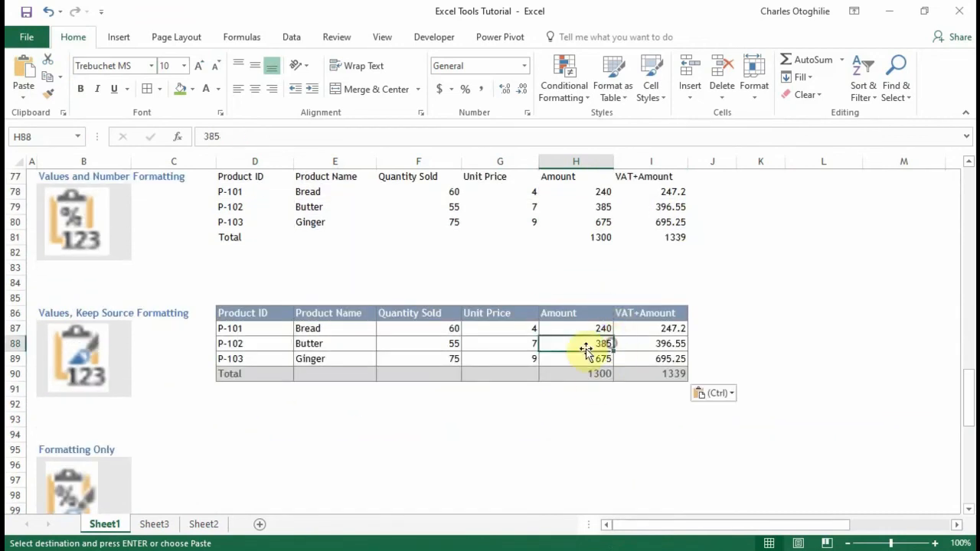
click(699, 358)
click(629, 342)
click(582, 329)
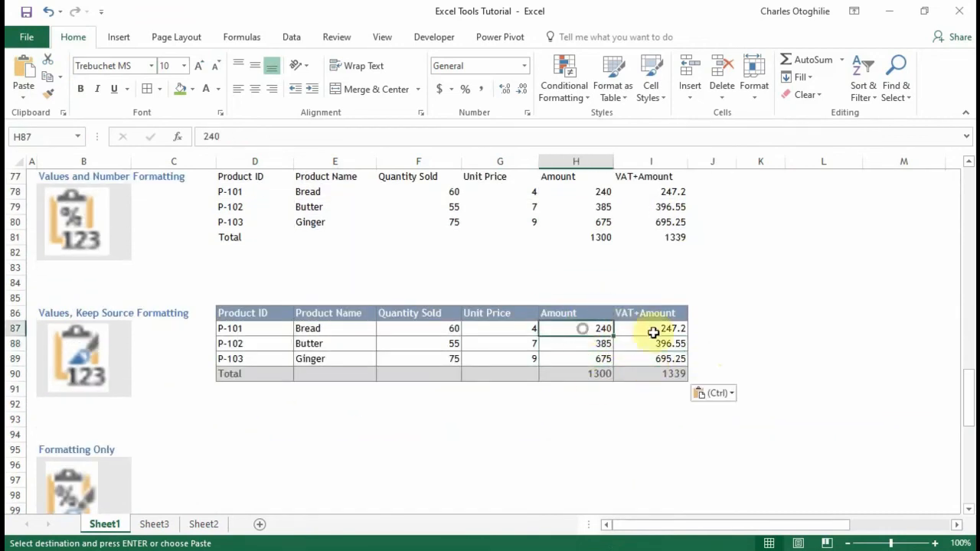
click(588, 364)
click(705, 348)
click(575, 365)
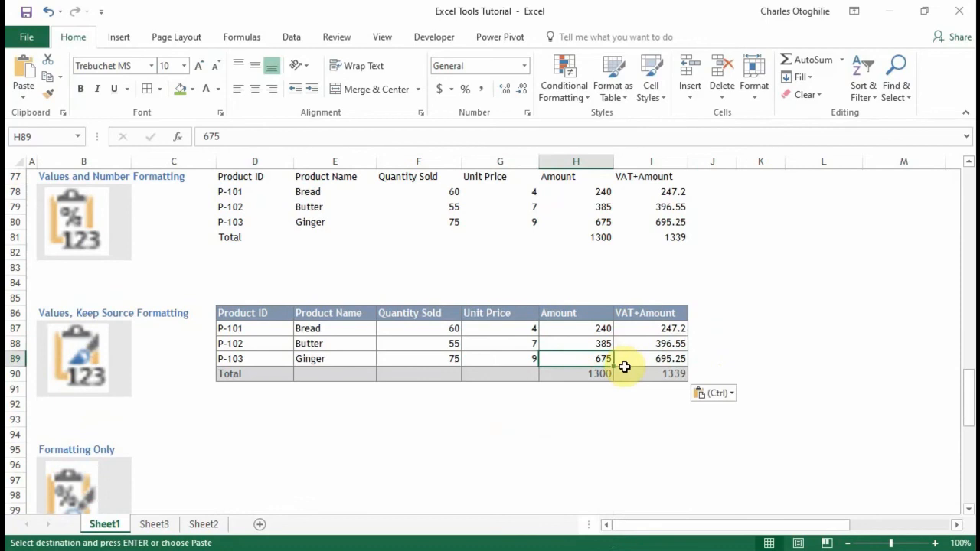
click(603, 327)
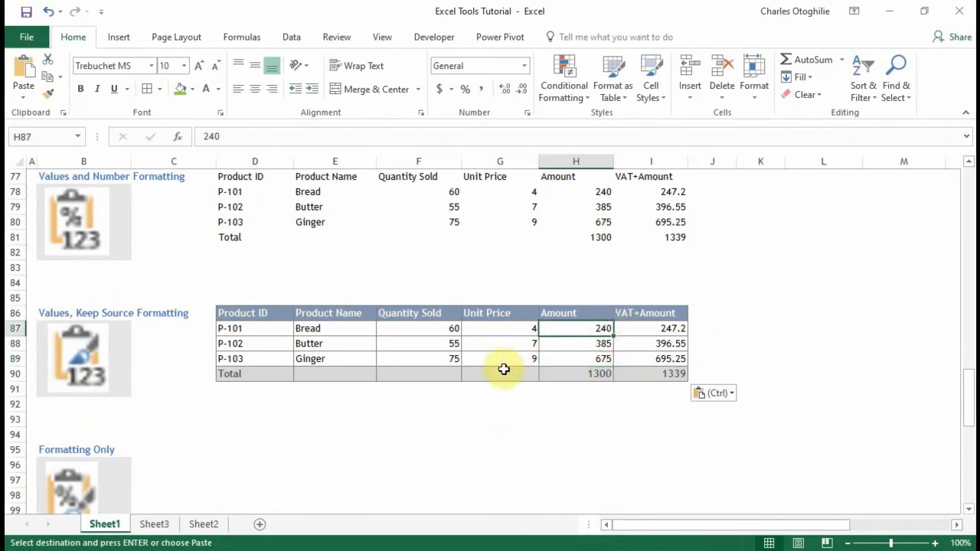
Review the formatting of the table at D86 against the unformatted Values and Number Formatting table at D77.
click(467, 363)
drag(263, 313, 678, 360)
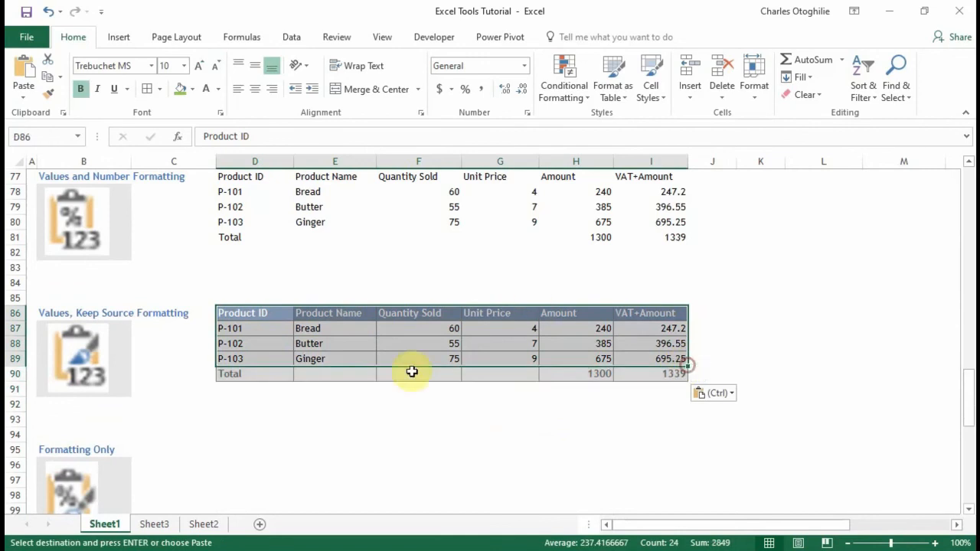
click(307, 338)
click(652, 341)
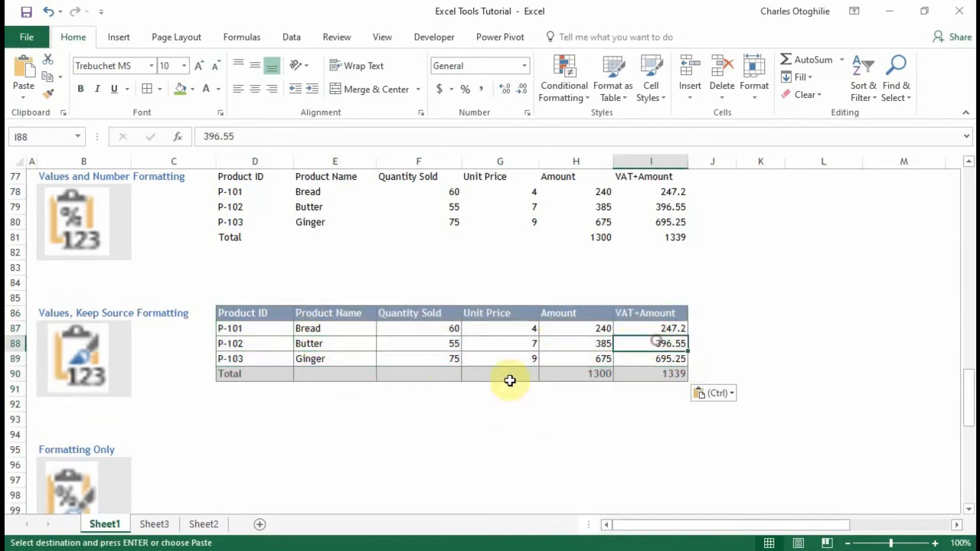
scroll(396, 359, up, 2)
click(389, 272)
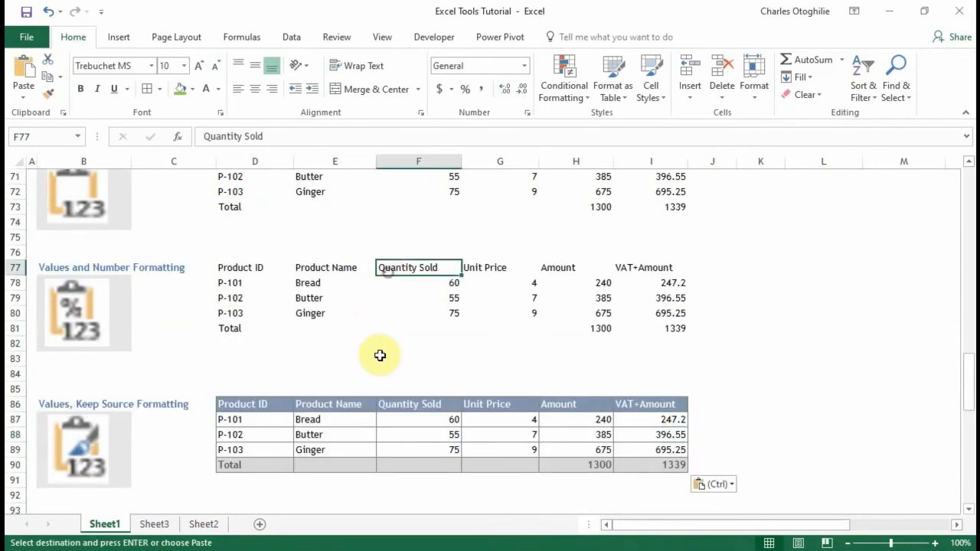
click(406, 454)
click(556, 462)
Copy D86:G90, the Product ID to Unit Price columns of the Values, Keep Source Formatting table including the Total row.
scroll(540, 455, down, 5)
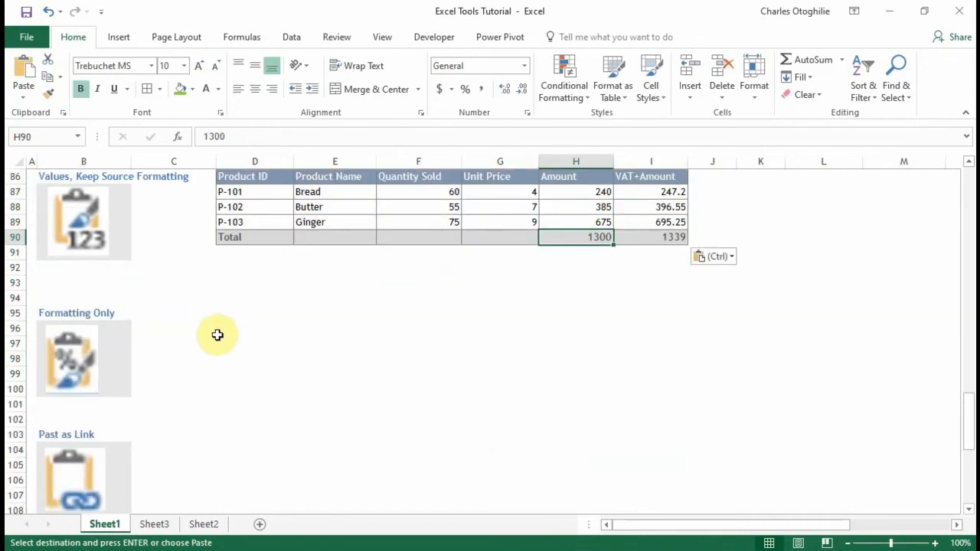
click(247, 328)
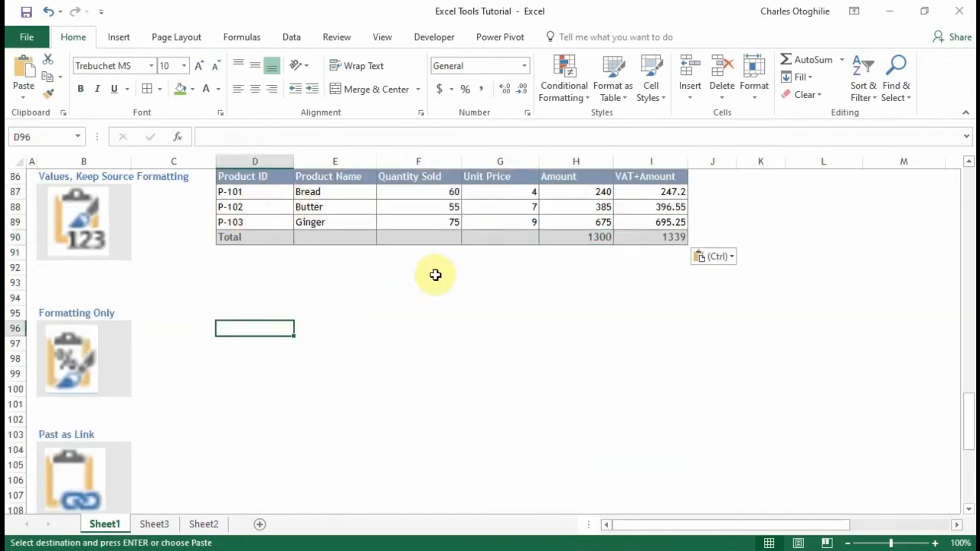
scroll(317, 271, up, 2)
drag(277, 268, 652, 321)
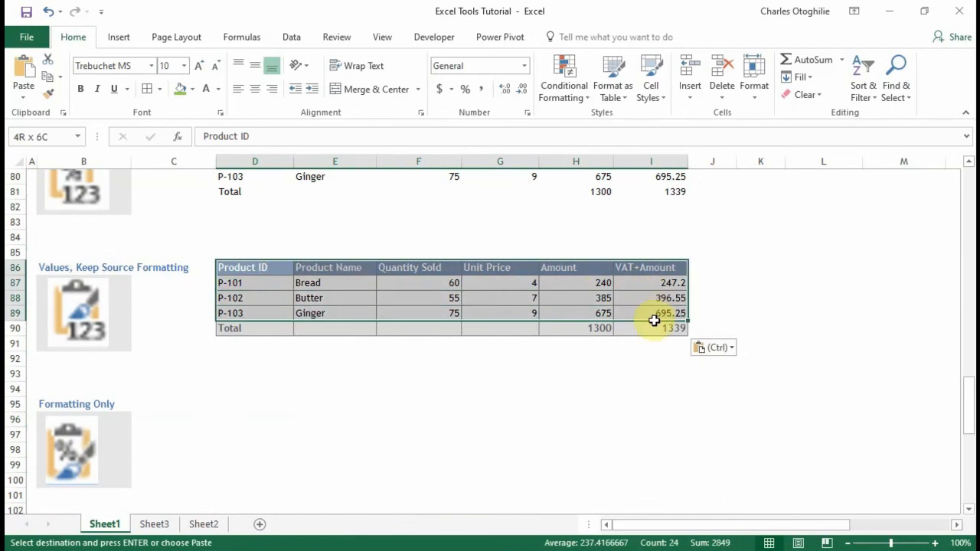
click(254, 265)
drag(301, 263, 464, 328)
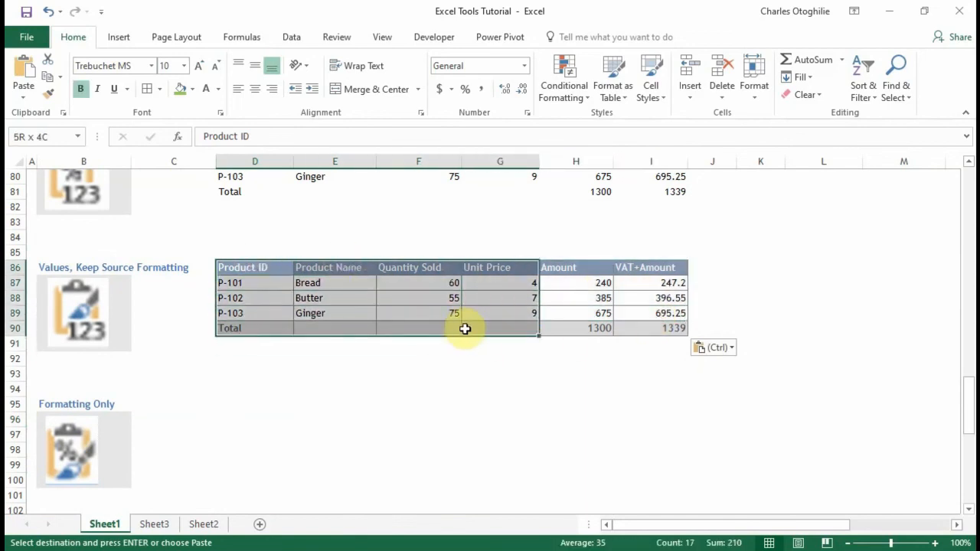
click(424, 398)
drag(254, 270, 488, 330)
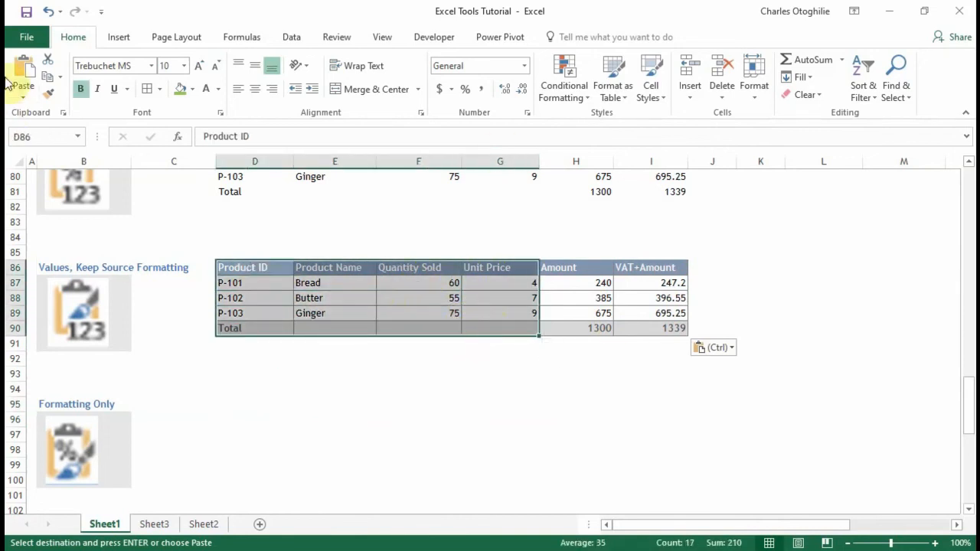
click(274, 272)
drag(274, 272, 478, 324)
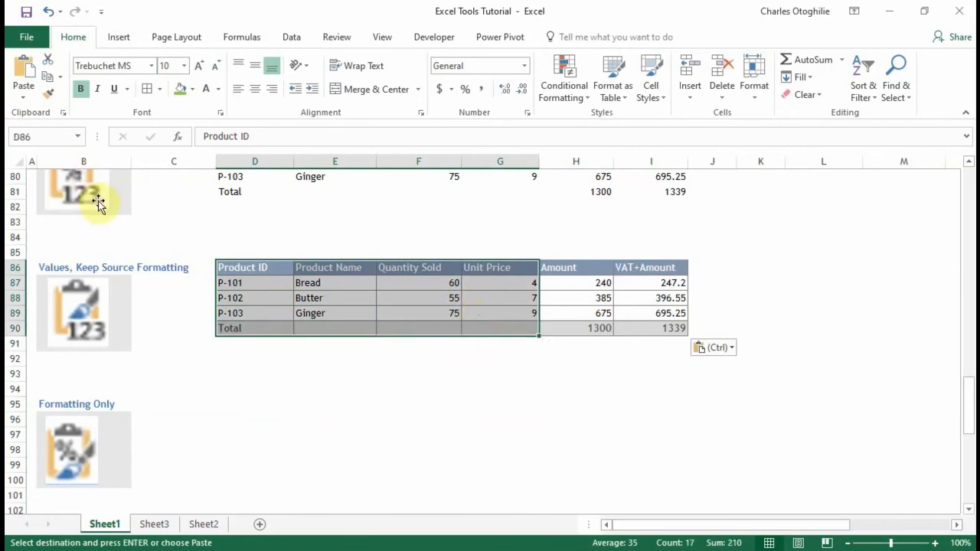
click(61, 83)
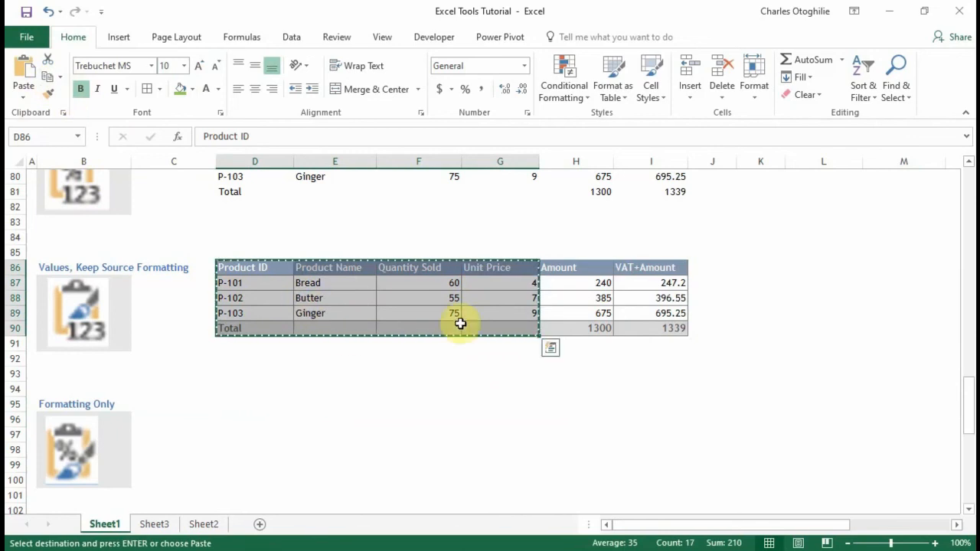
Paste only the formatting of the copied range at D95, beside the Formatting Only label.
scroll(278, 435, down, 2)
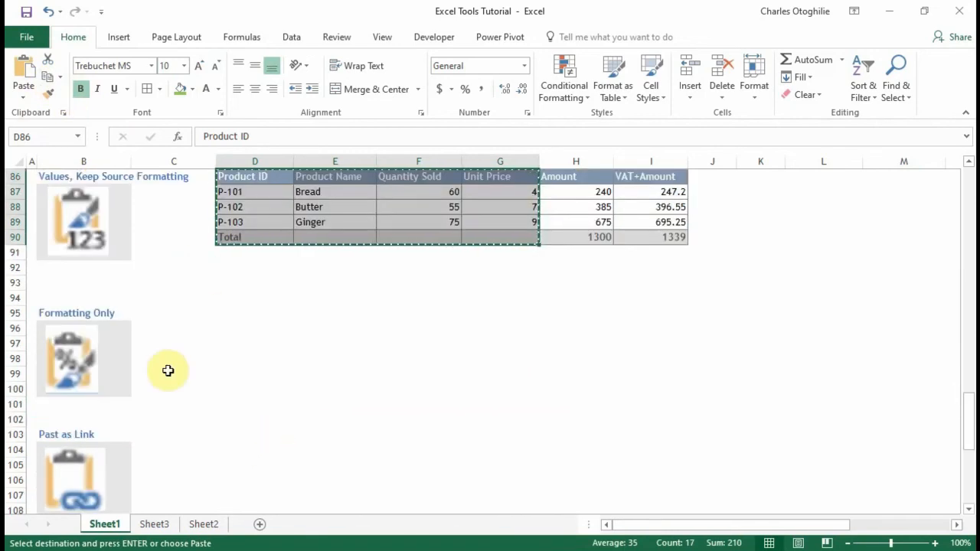
click(241, 325)
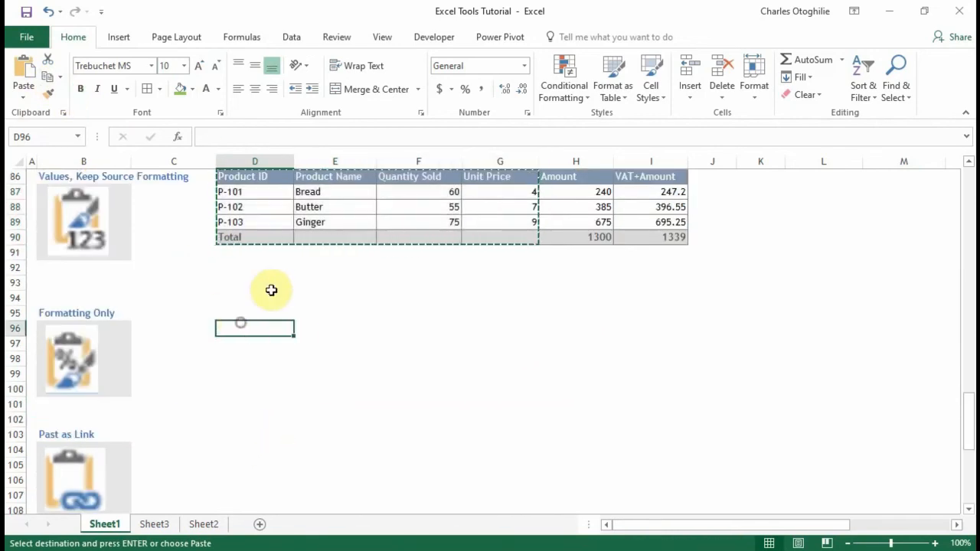
click(233, 308)
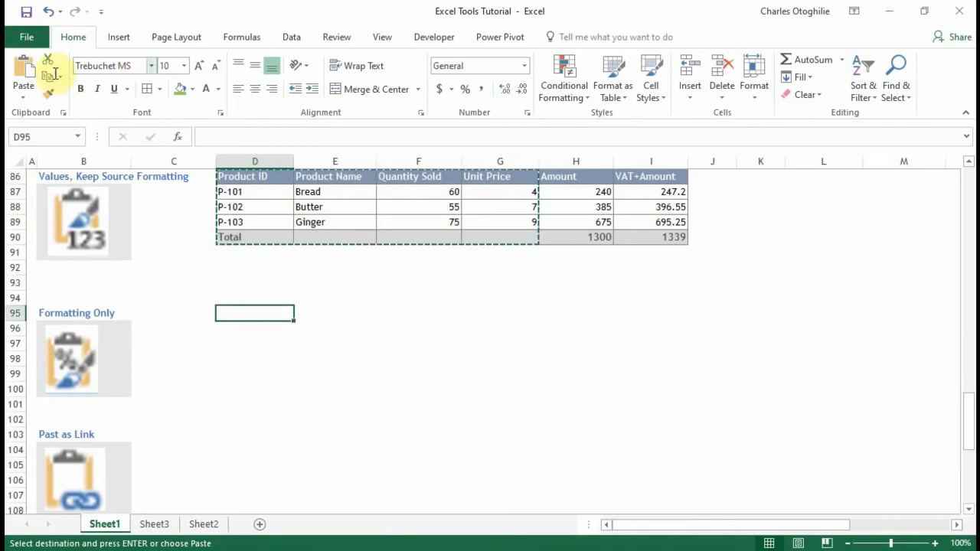
click(23, 94)
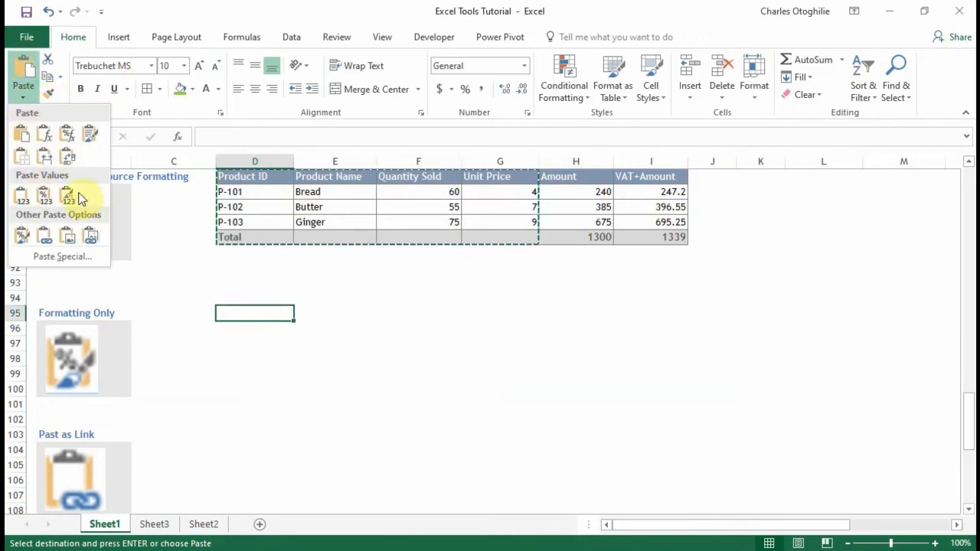
click(22, 236)
Examine the header and body cells of the formatting-only range D95:G99 for any content.
click(339, 365)
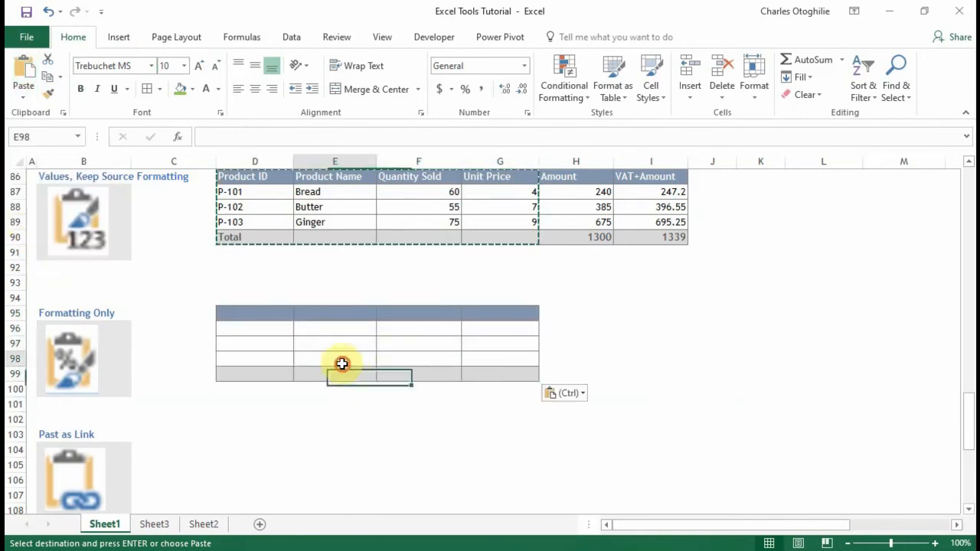
click(503, 328)
click(348, 359)
click(241, 316)
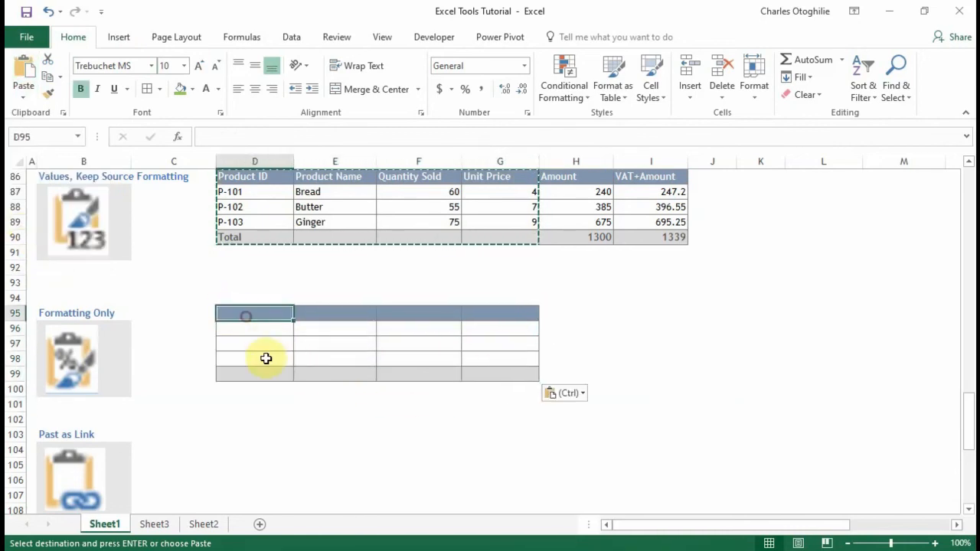
click(335, 346)
click(467, 327)
click(396, 365)
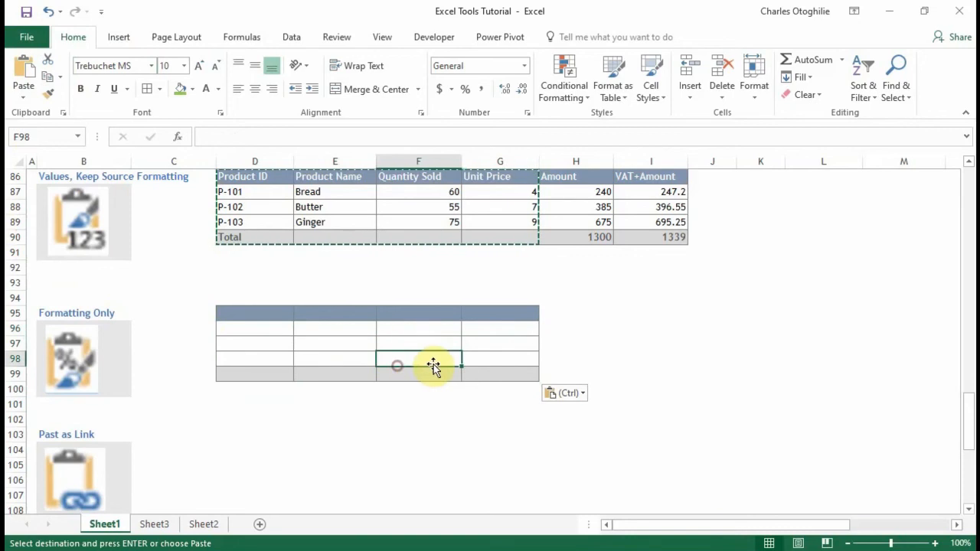
click(477, 344)
Clear the pending copy of D86:G90 and select the Total cell D90.
click(395, 208)
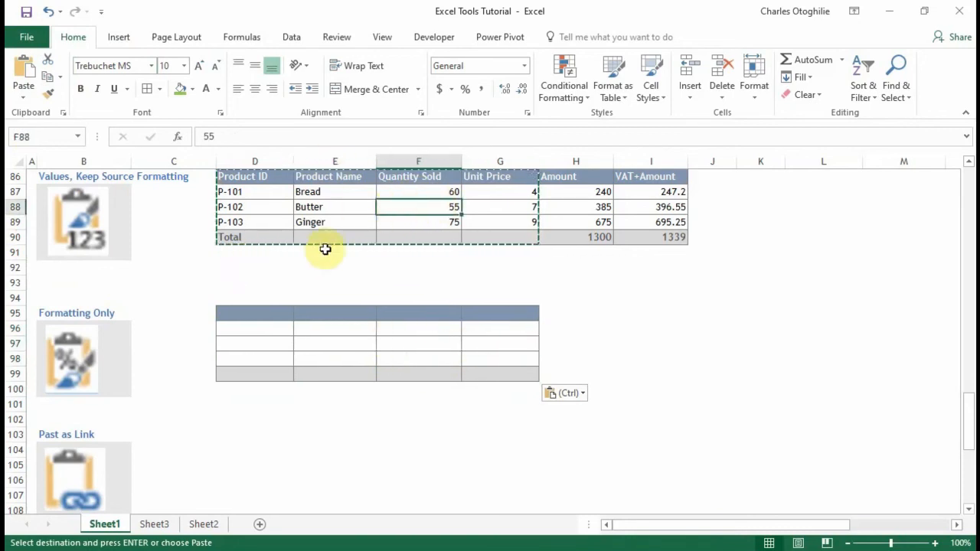
key(Escape)
click(258, 234)
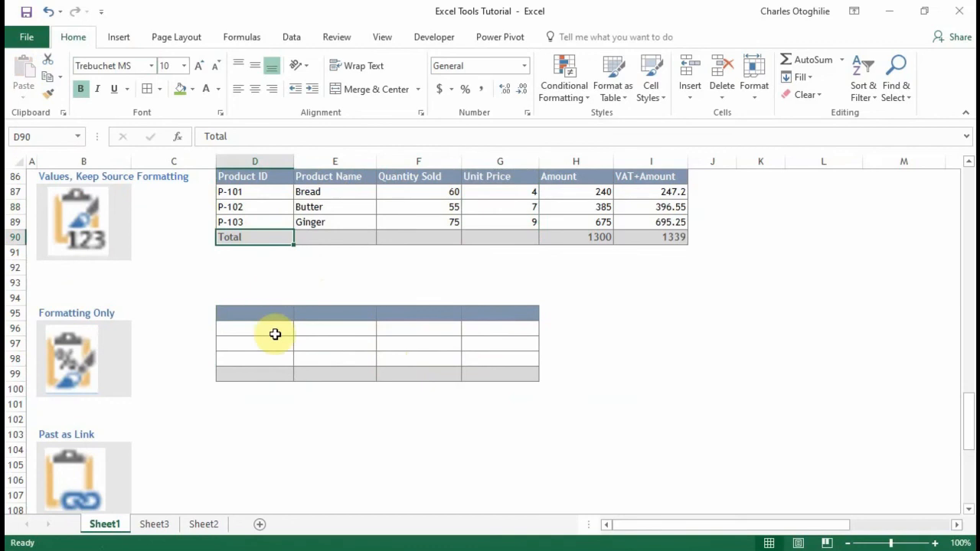
Compare the formatting-only range D95:G99 with the filled table at D86.
drag(260, 315, 508, 375)
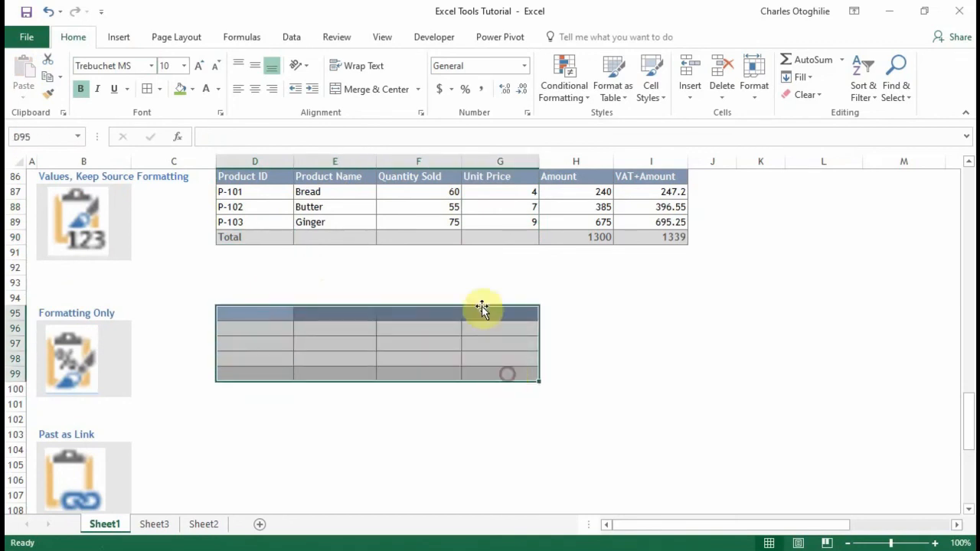
click(469, 247)
click(367, 212)
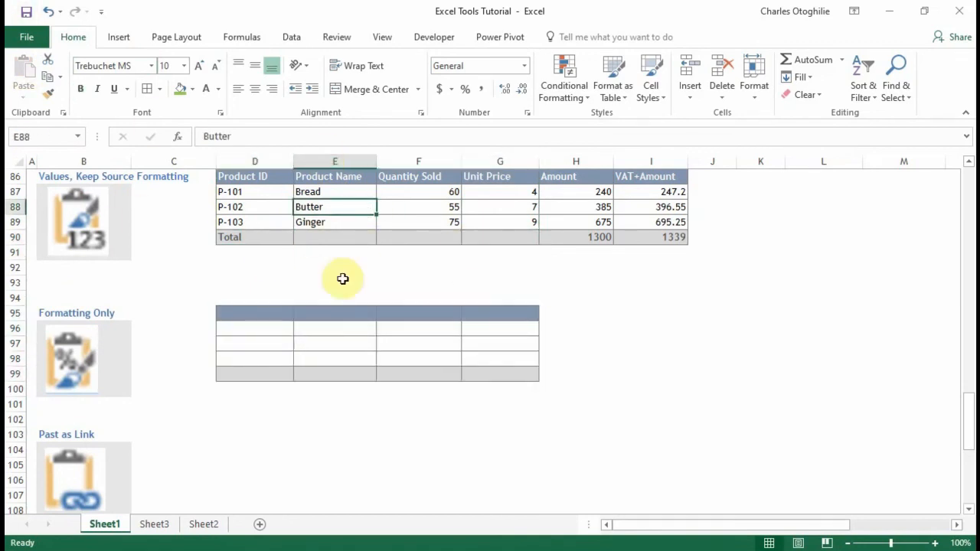
drag(252, 311, 499, 381)
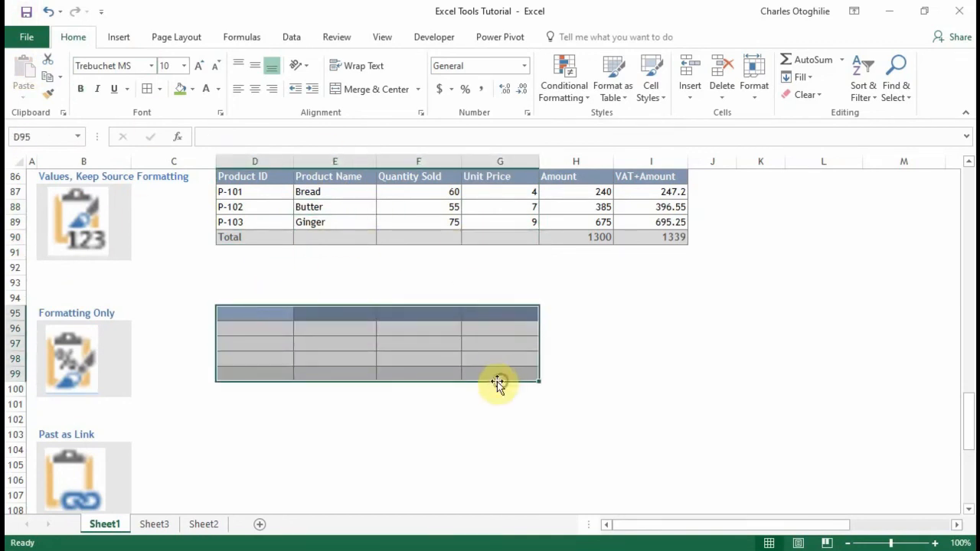
click(344, 343)
click(468, 350)
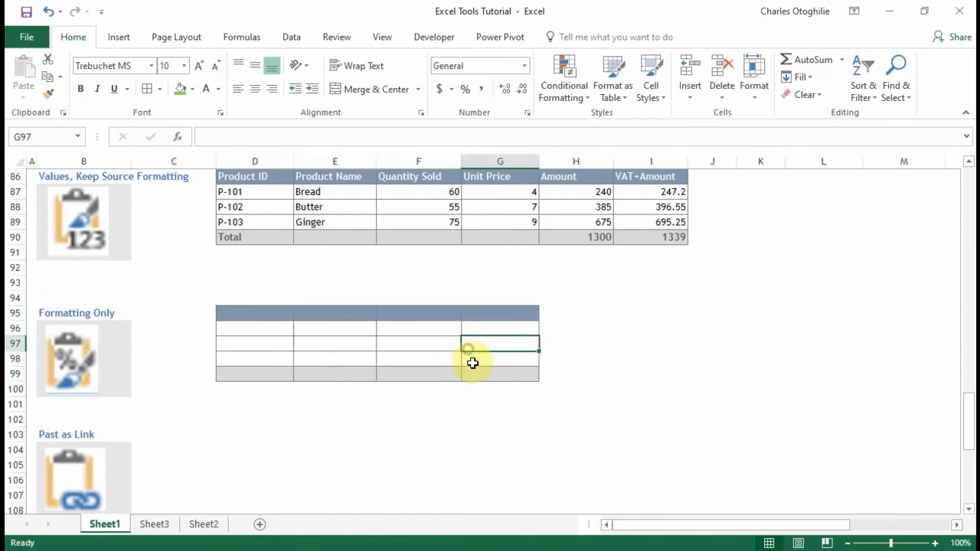
scroll(463, 363, down, 3)
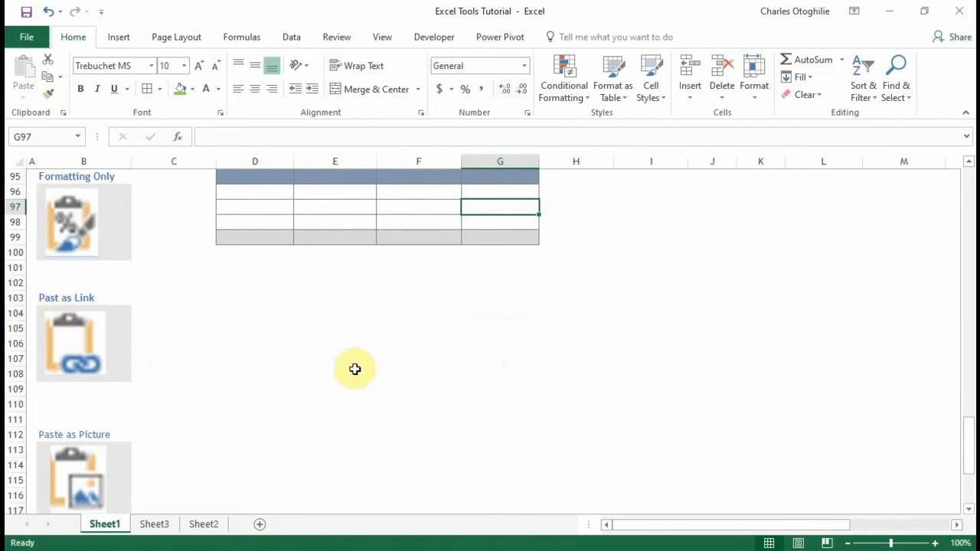
scroll(374, 362, up, 5)
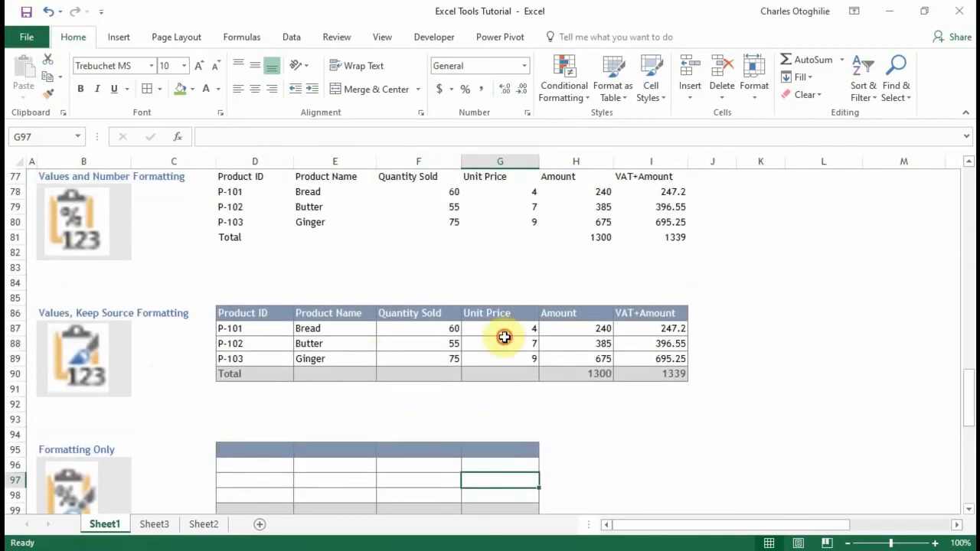
click(501, 321)
scroll(409, 212, up, 12)
scroll(315, 269, up, 14)
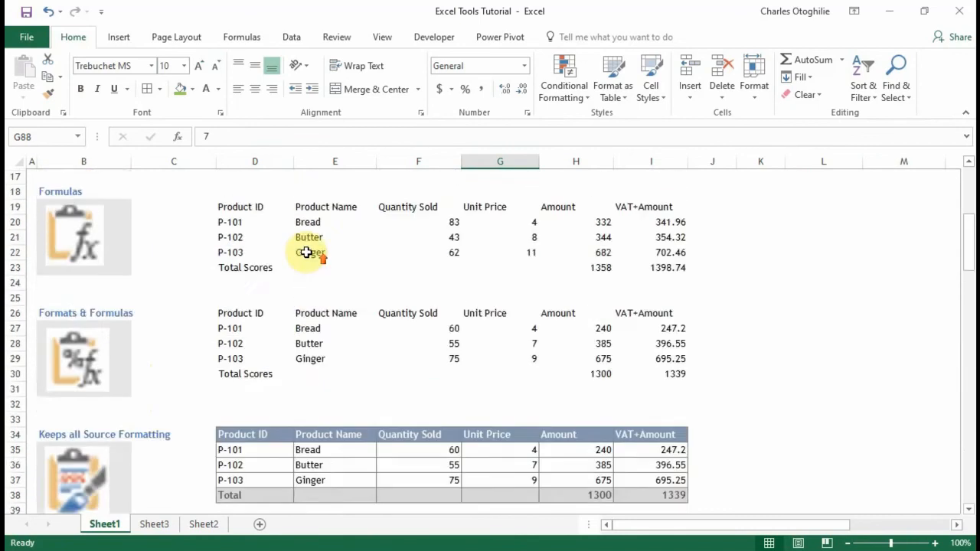
drag(264, 339, 637, 393)
key(ctrl+c)
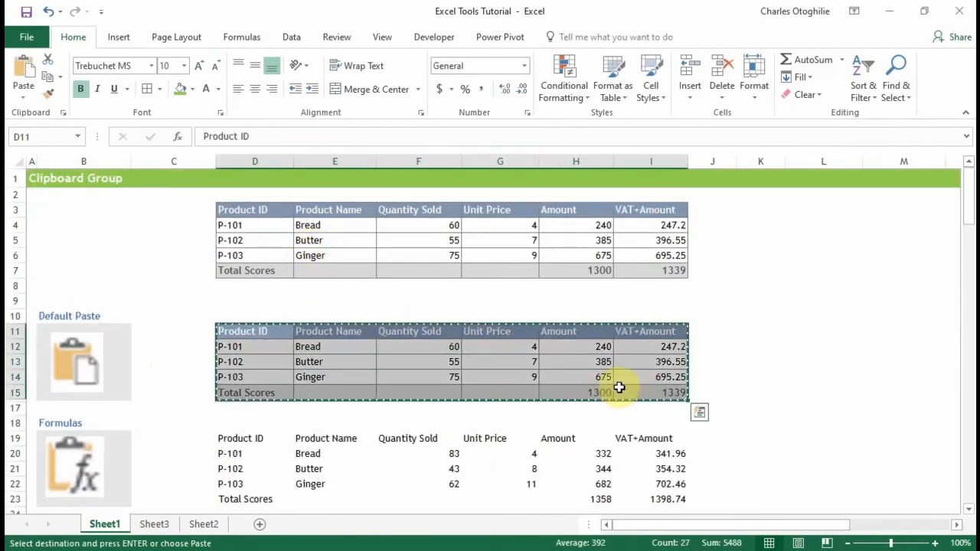
scroll(285, 322, down, 20)
scroll(282, 328, down, 7)
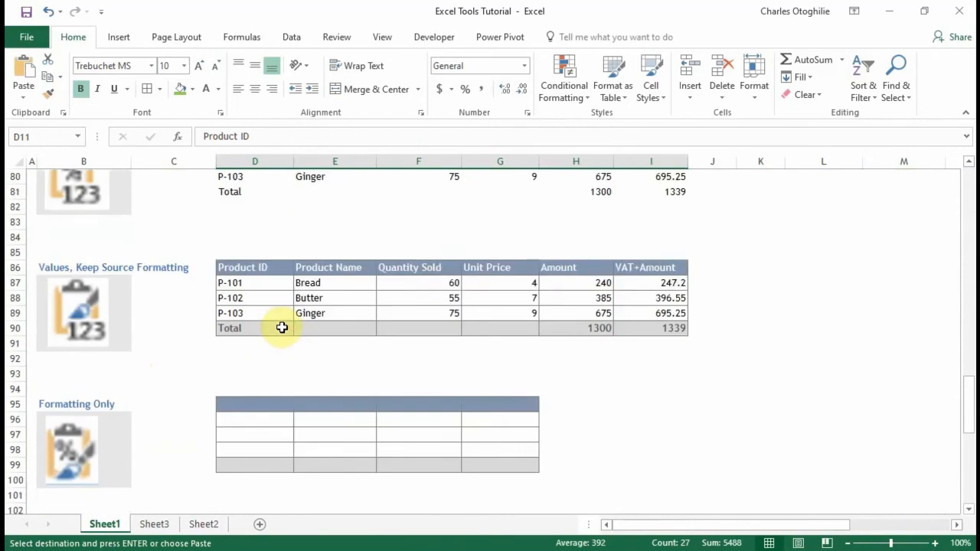
scroll(281, 328, up, 1)
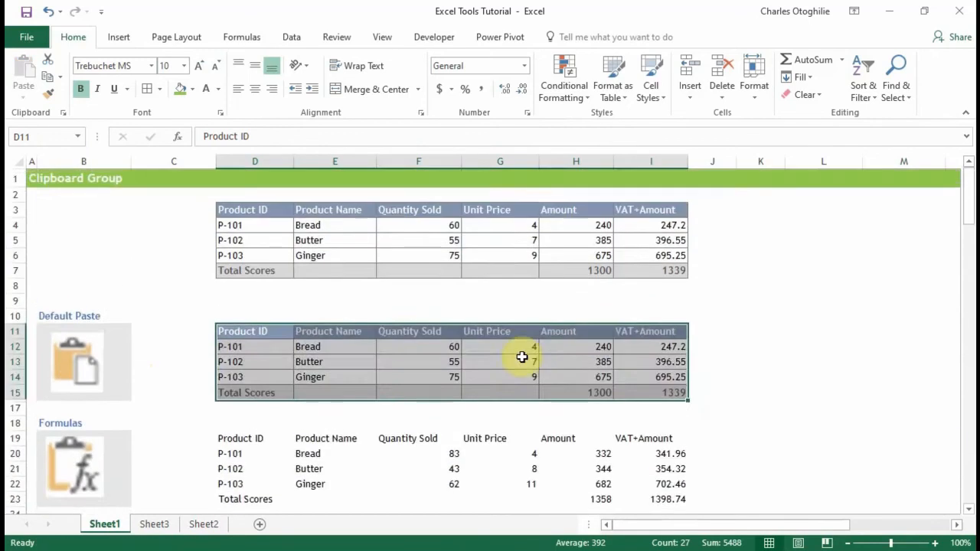
click(530, 354)
scroll(530, 354, down, 5)
scroll(530, 354, up, 1)
scroll(530, 354, down, 20)
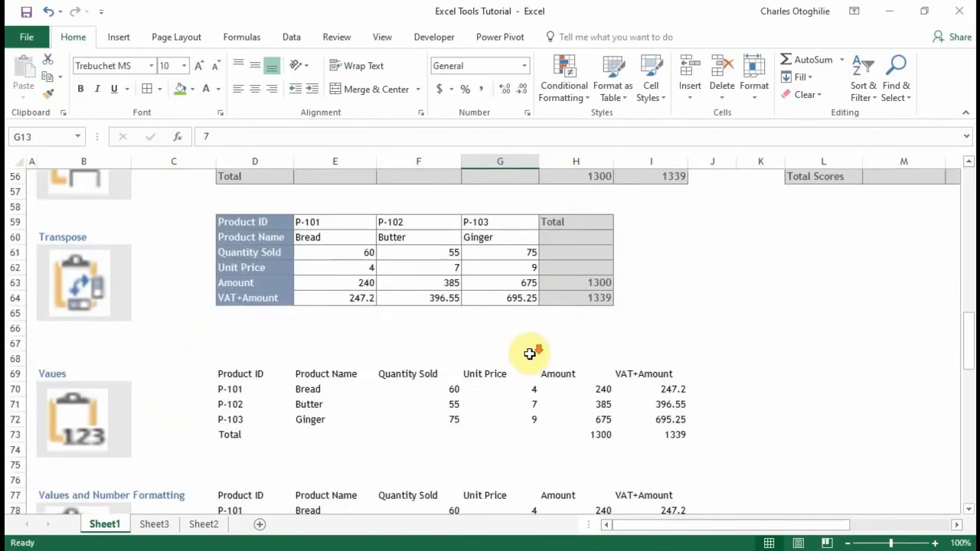
scroll(510, 357, up, 4)
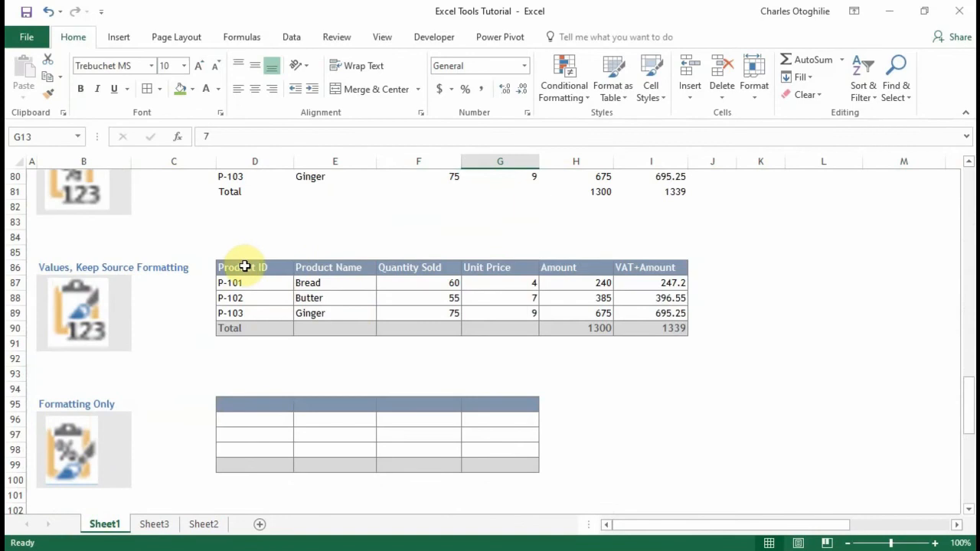
Copy the table D86:I90 and paste it as a link at D103, beside the Past as Link label.
drag(244, 267, 648, 328)
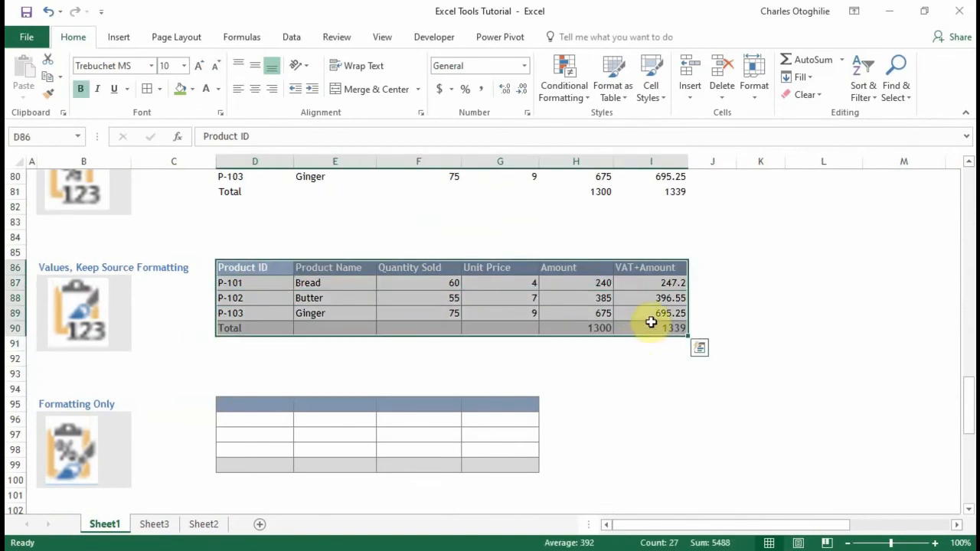
key(ctrl+c)
scroll(368, 352, down, 4)
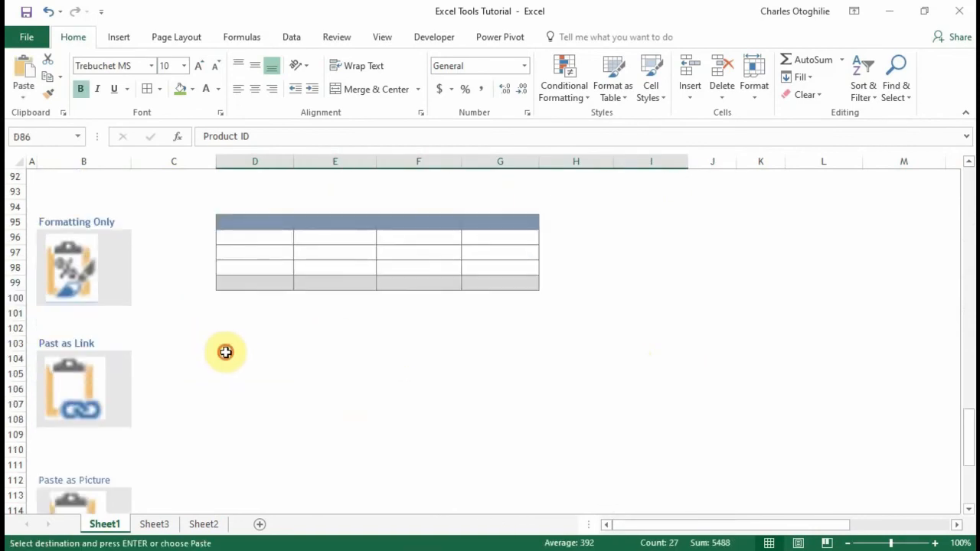
click(225, 351)
click(234, 337)
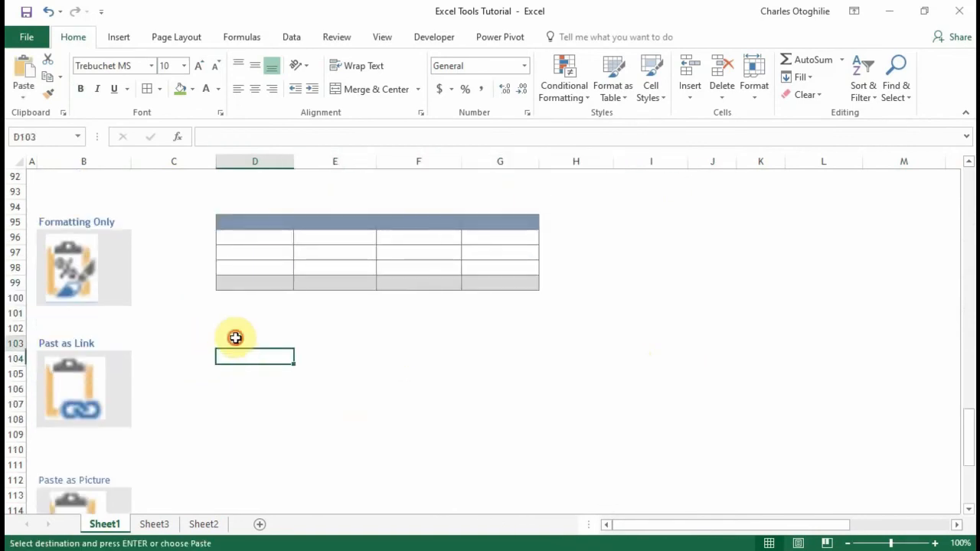
click(21, 95)
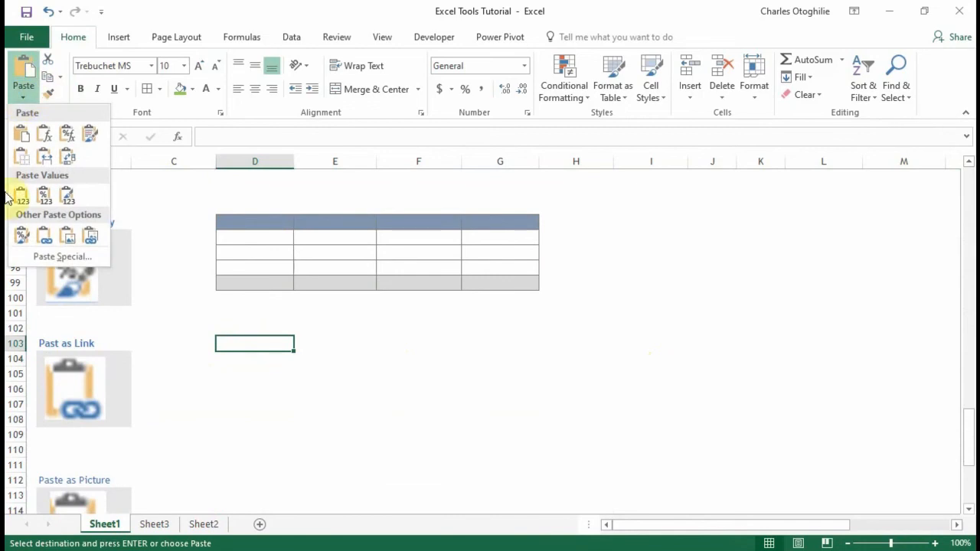
click(46, 241)
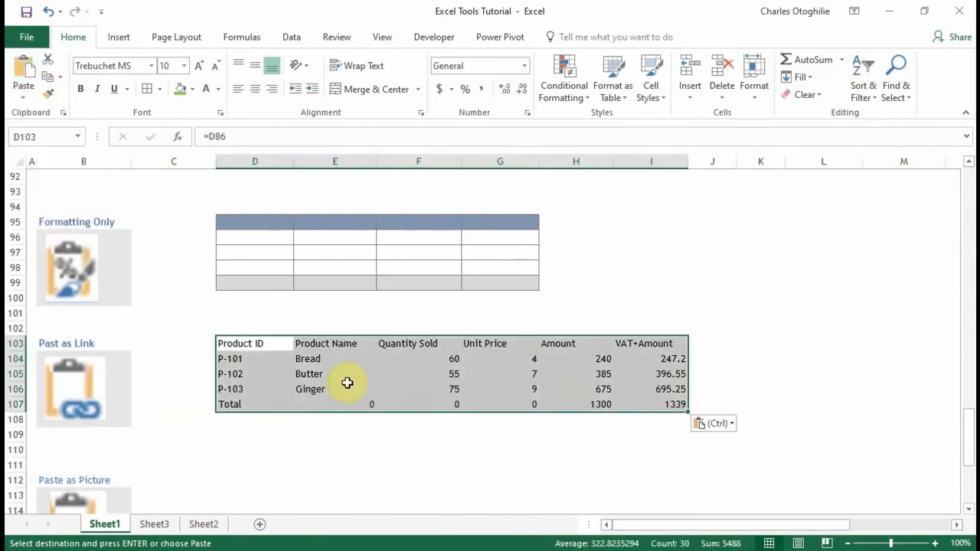
Check the cell references behind the Product ID, Product Name and Total cells of the linked table D103:I107.
click(329, 361)
click(278, 375)
click(500, 415)
click(229, 405)
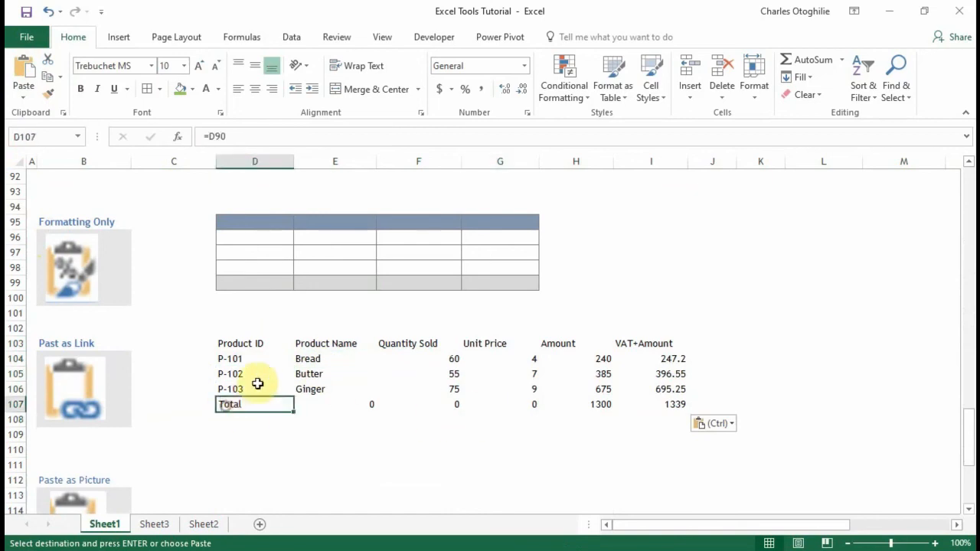
click(258, 377)
Clear the pending copy and inspect the cell contents of the source table D86:I90 for typed values or formulas.
scroll(322, 375, up, 4)
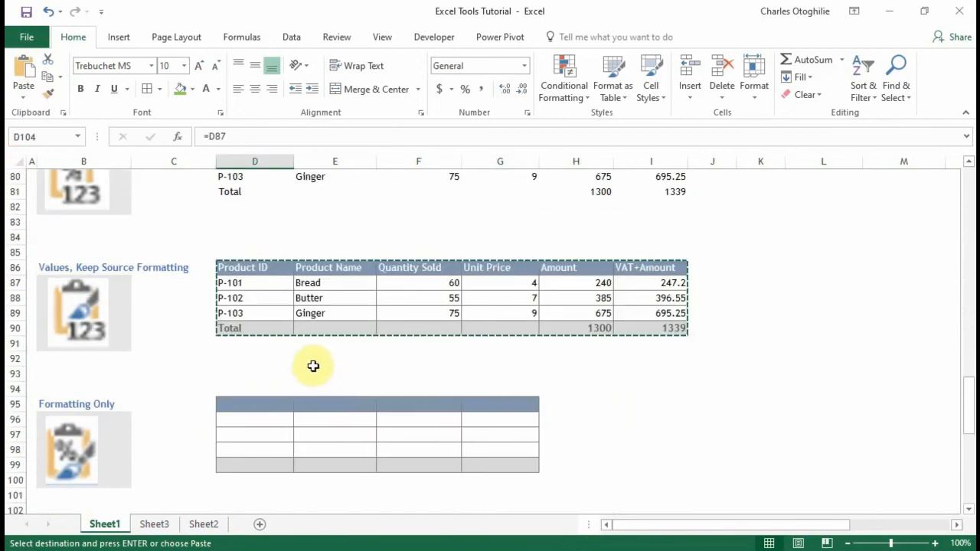
click(258, 283)
key(Escape)
click(251, 299)
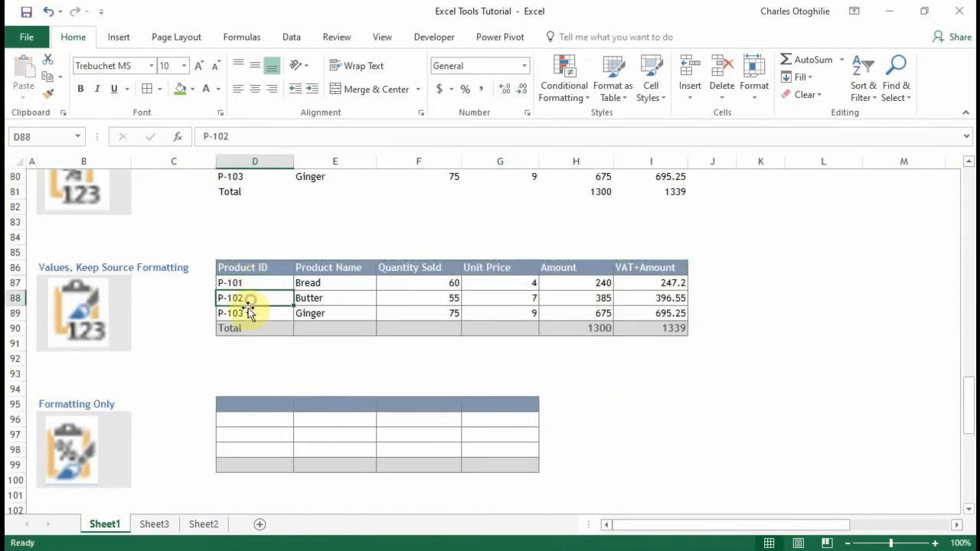
click(265, 313)
click(335, 297)
click(343, 284)
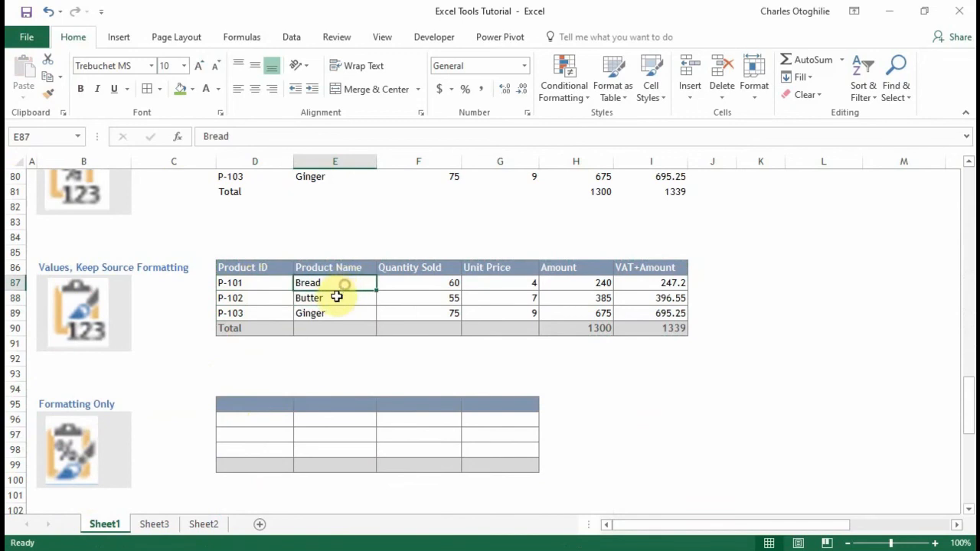
click(335, 299)
click(327, 316)
click(409, 302)
click(519, 304)
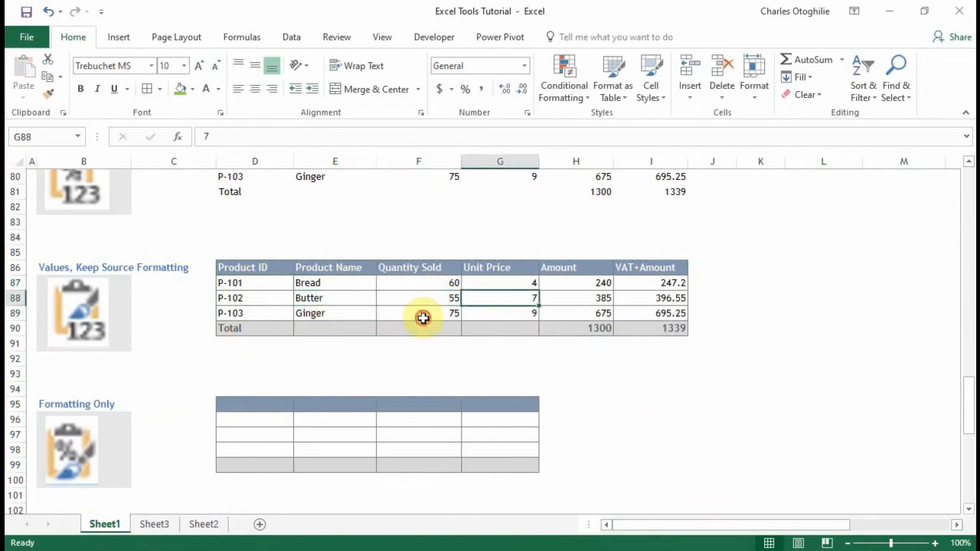
click(422, 317)
click(560, 298)
click(322, 301)
Go cell by cell through the body rows of the linked table D103:I107 and read each cell's source reference.
scroll(339, 304, down, 3)
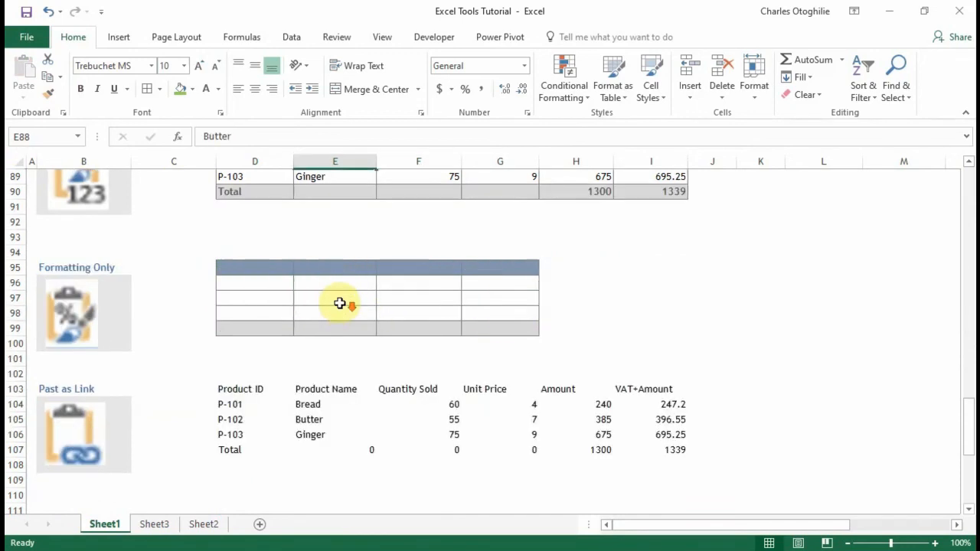
click(245, 403)
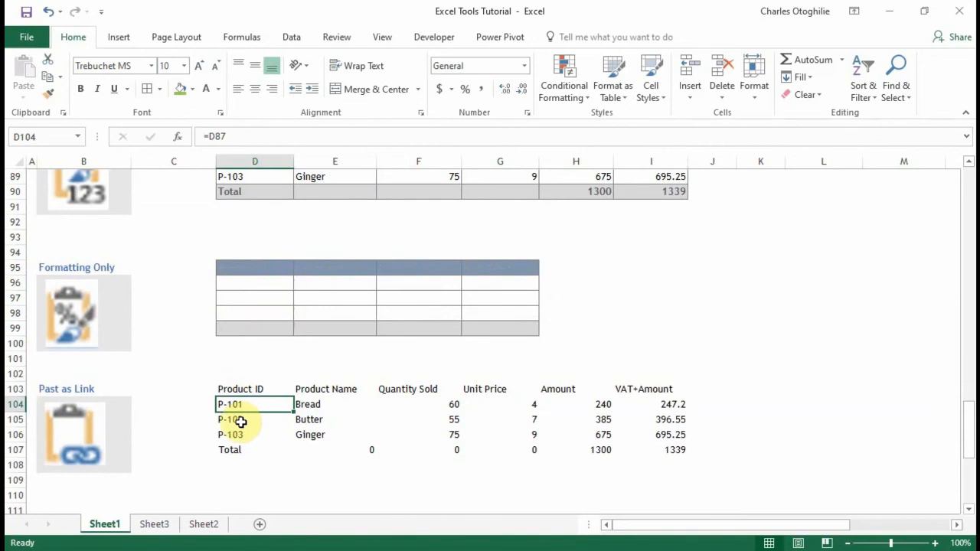
click(240, 421)
key(Down)
key(Down)
key(Up)
key(Up)
key(Right)
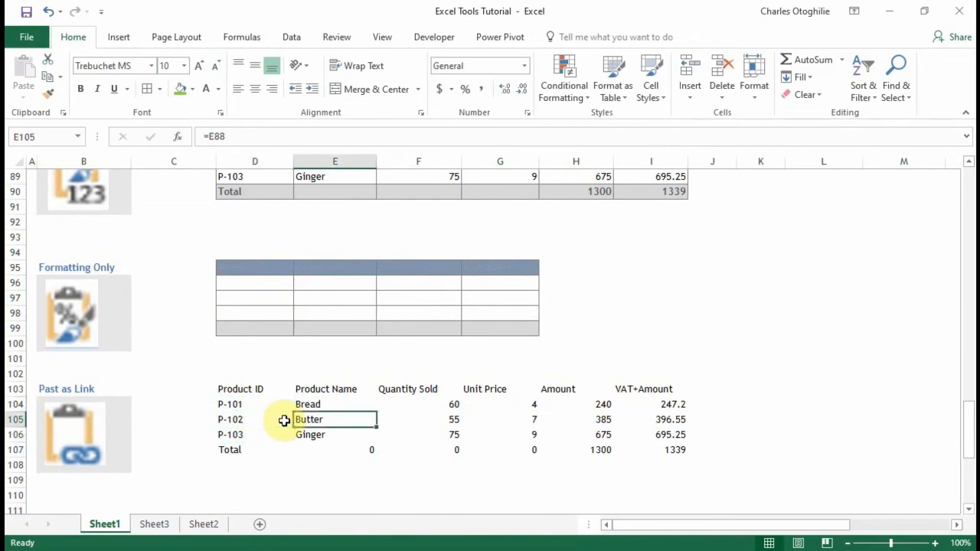
key(Right)
key(Right)
key(Right)
key(Right)
key(Up)
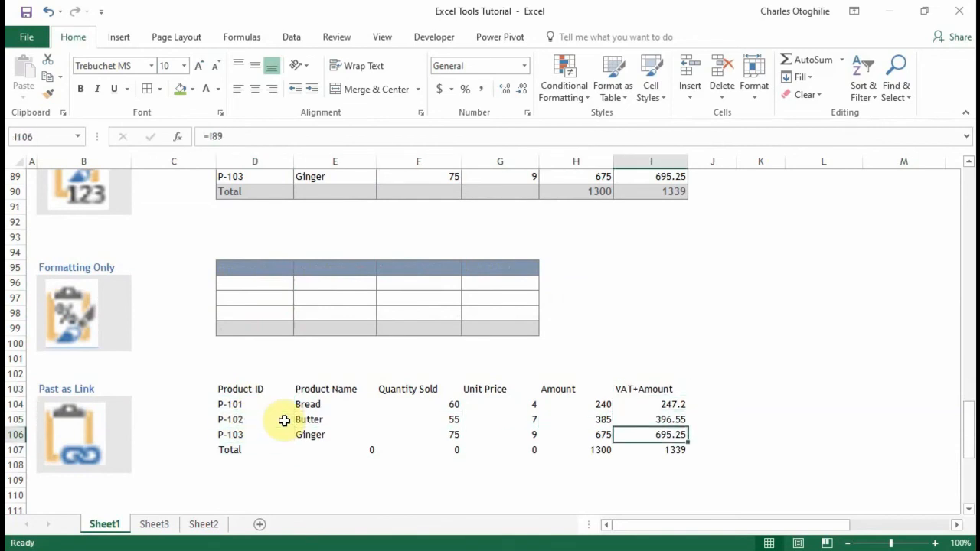
key(Left)
key(Left)
key(Left)
key(Left)
key(Left)
key(Left)
key(Up)
key(Right)
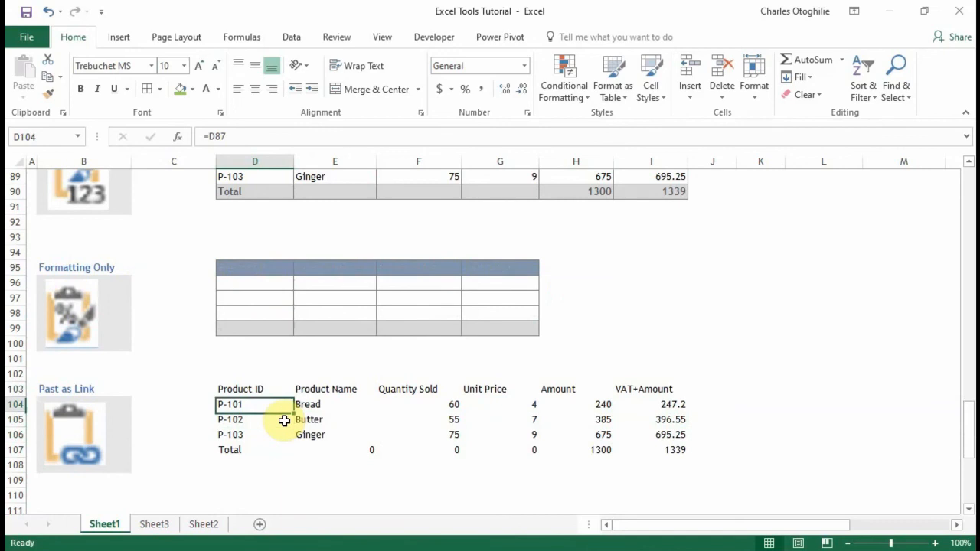
Trace the linked cell D104 to its precedent cell and select the whole source table D86:I90.
key(ctrl+bracketleft)
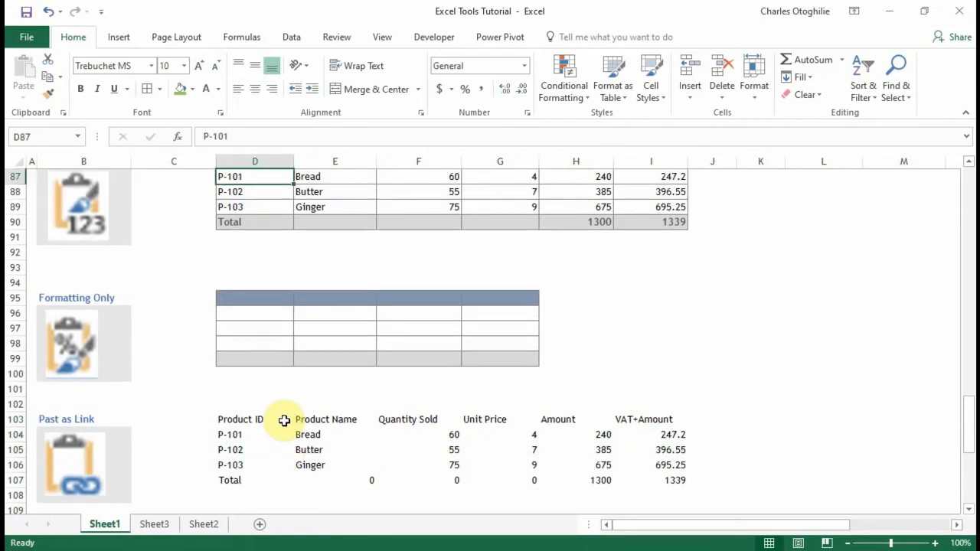
scroll(271, 393, up, 3)
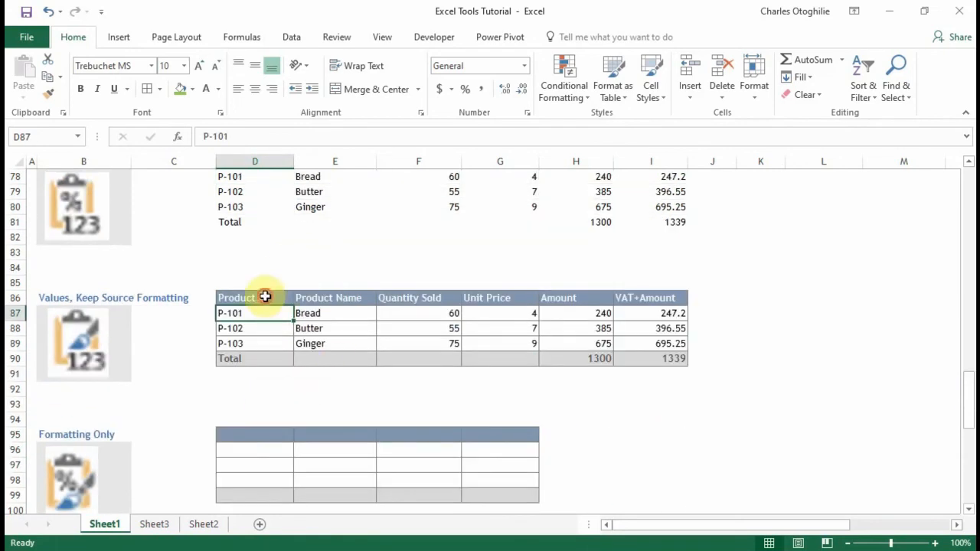
drag(265, 297, 641, 352)
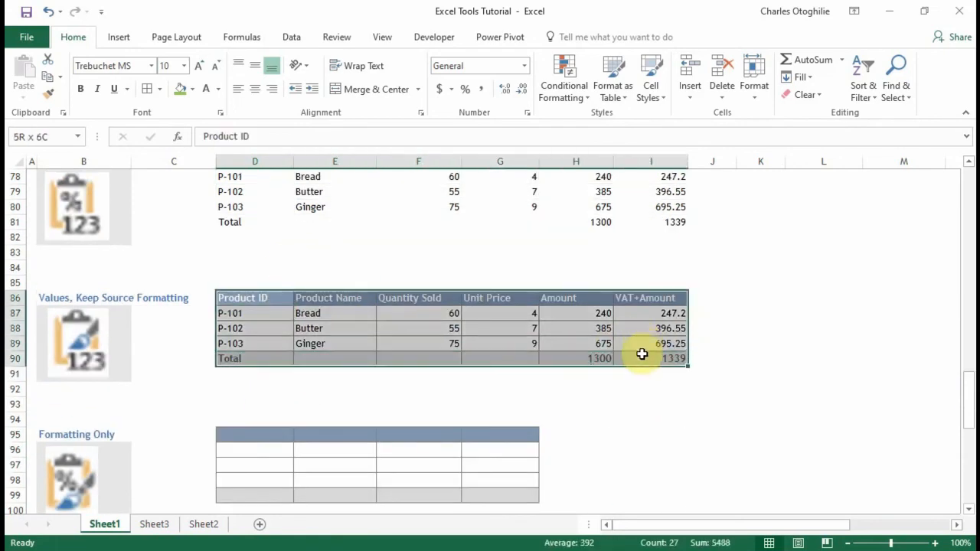
Compare the linked table D103:I107 with its source D86:I90, checking the references of its Product ID cells.
scroll(306, 357, down, 4)
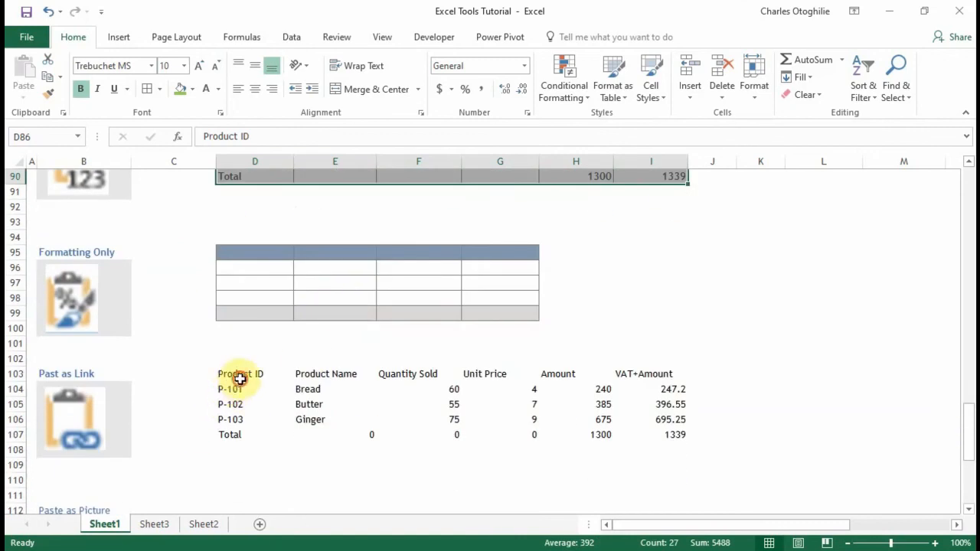
drag(239, 379, 648, 437)
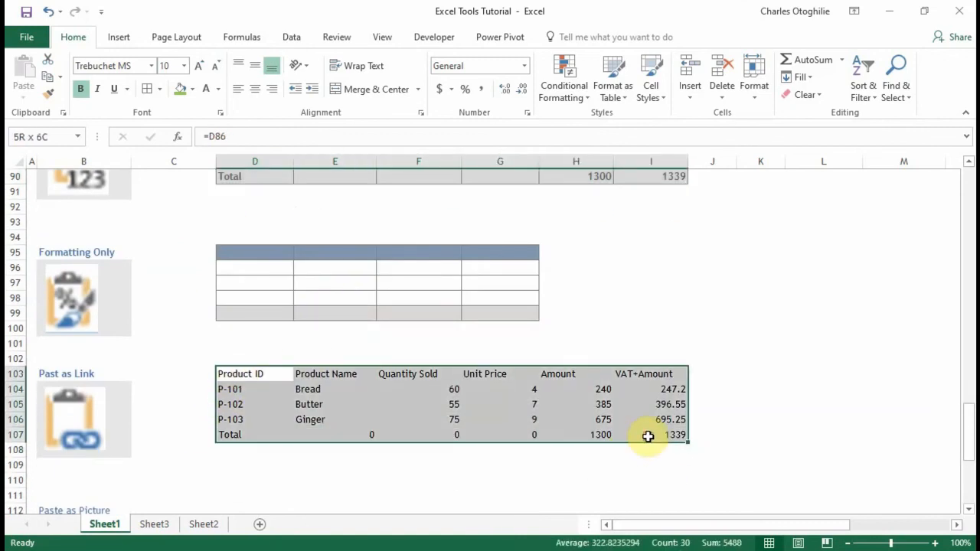
click(230, 389)
scroll(275, 425, up, 5)
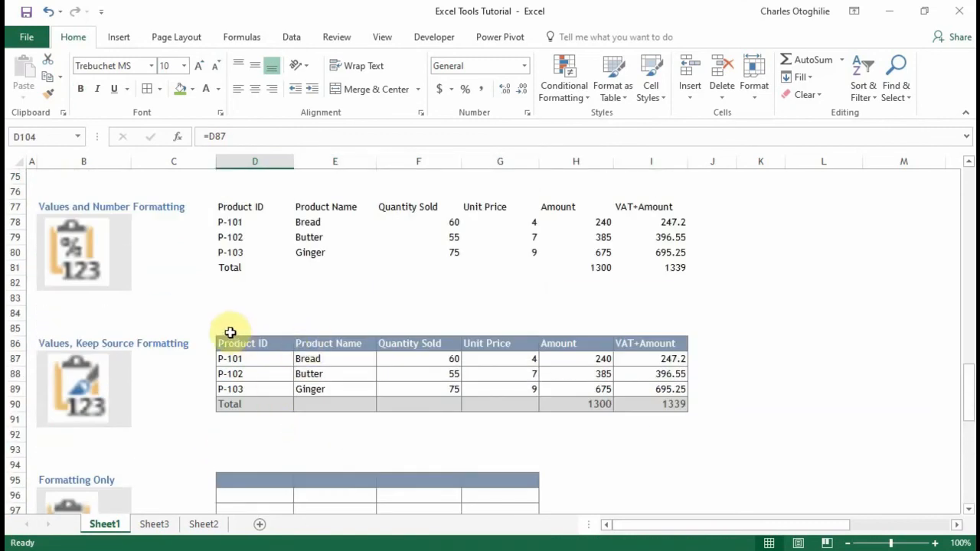
drag(246, 337, 641, 404)
scroll(306, 389, down, 4)
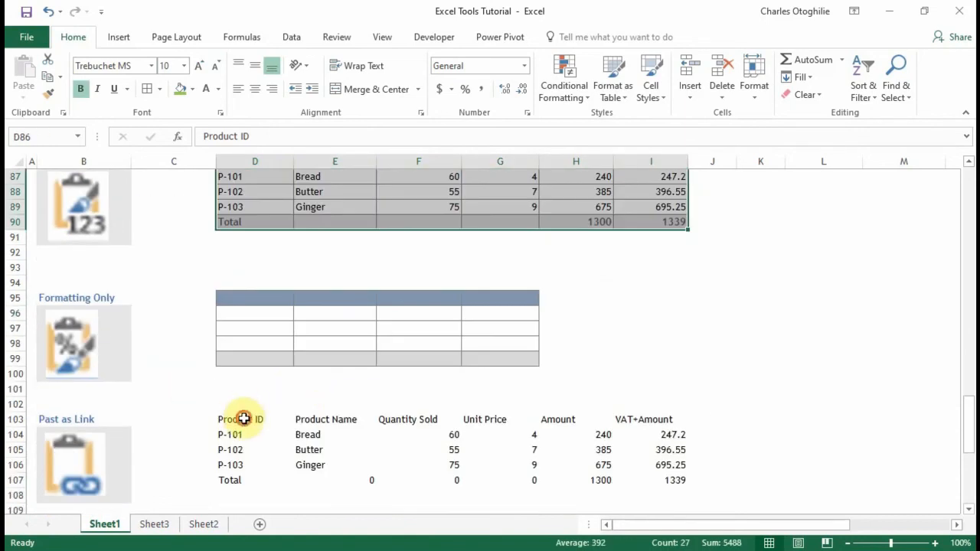
drag(243, 420, 640, 475)
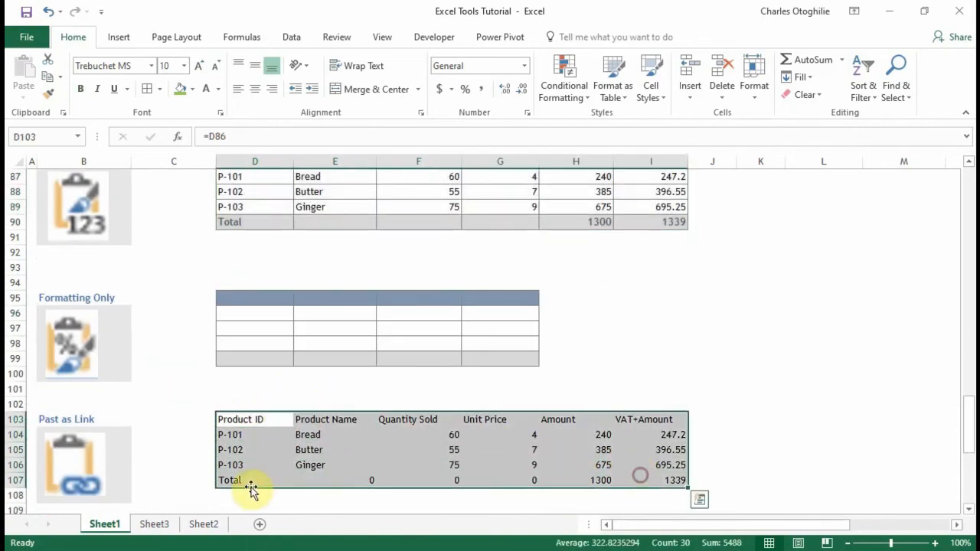
click(253, 456)
Compare the Bread cell in the Values and Number Formatting table with the one in the Values, Keep Source Formatting table.
scroll(296, 463, up, 7)
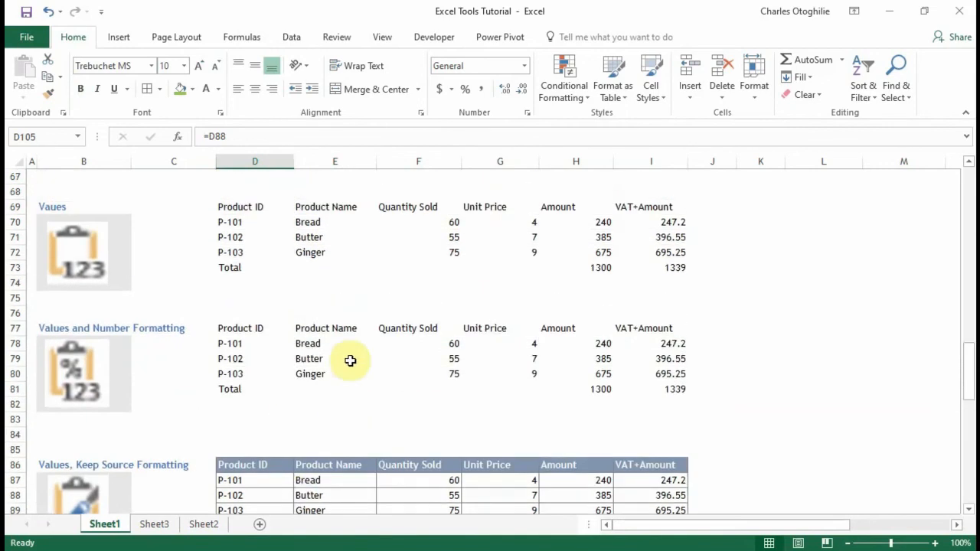
click(309, 364)
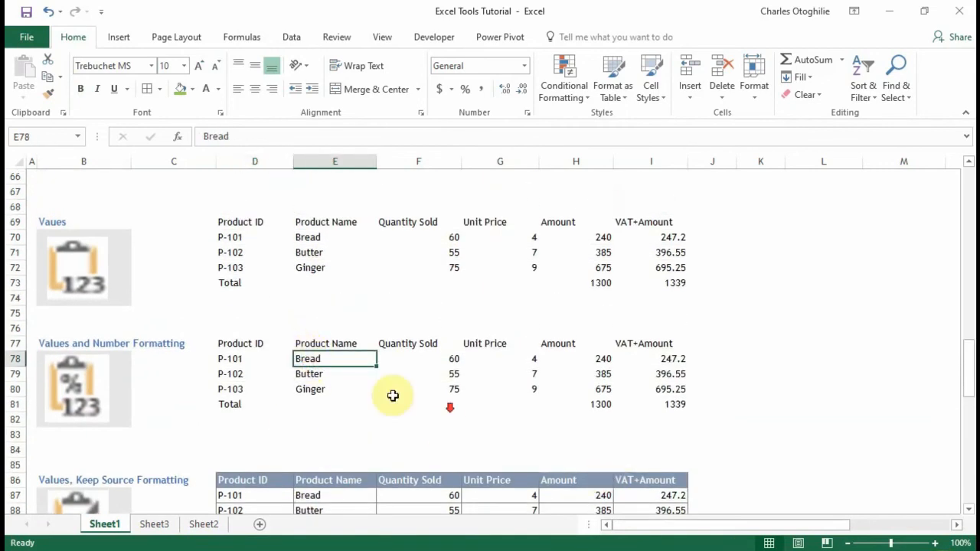
scroll(392, 396, down, 8)
scroll(402, 367, up, 5)
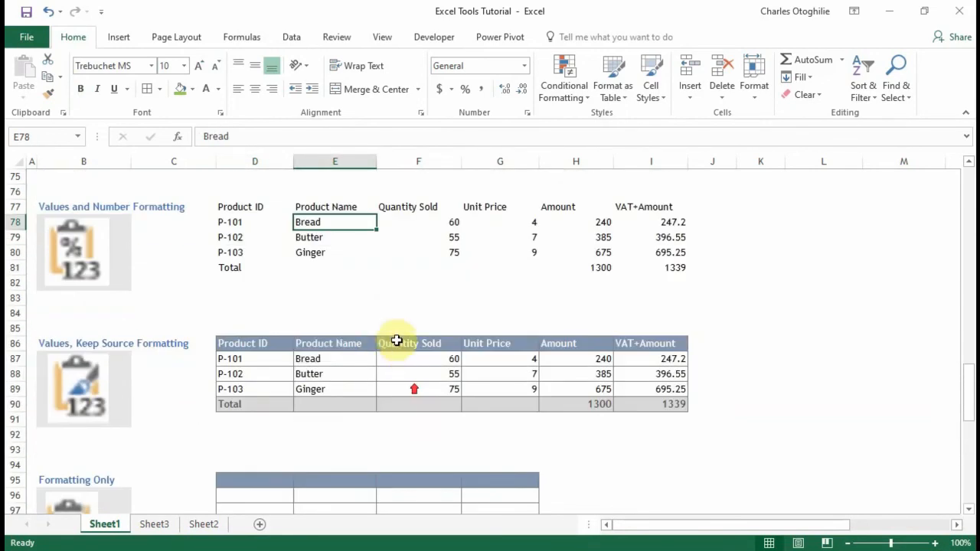
click(321, 347)
click(333, 358)
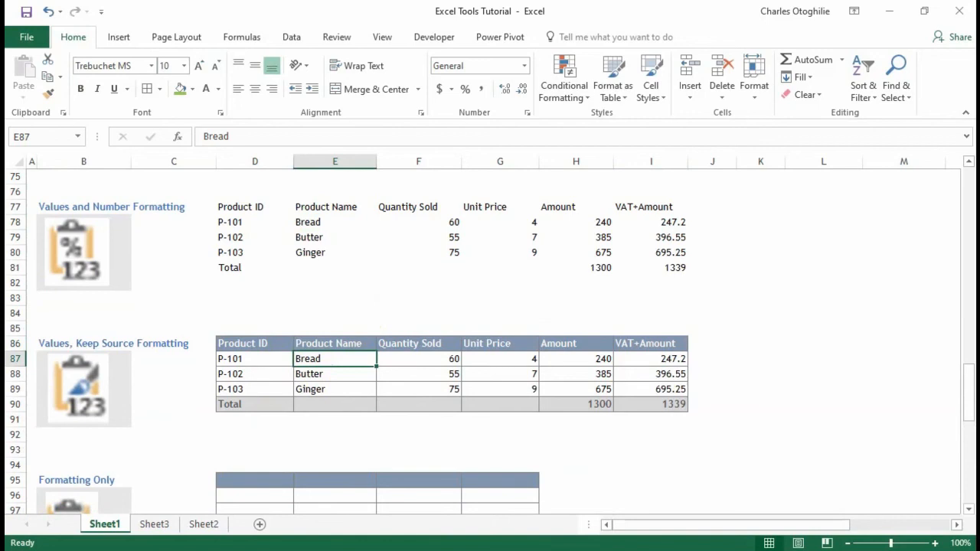
Replace the product name in cell E87 of the Values, Keep Source Formatting table with Tea.
text(T)
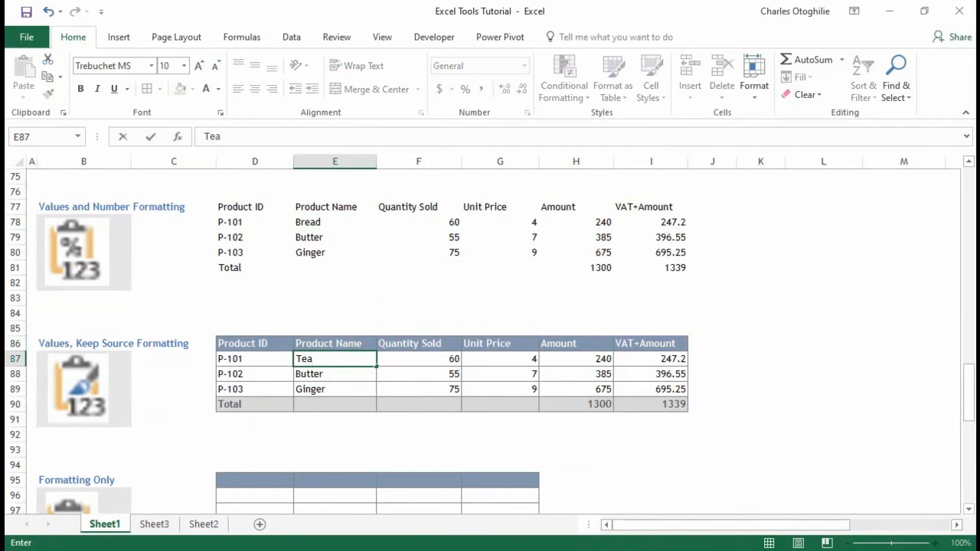
text(ea)
key(Return)
Check the Product Name cells of the linked table D103:I107 against the edited source table D86:I90.
scroll(562, 486, down, 5)
drag(282, 389, 315, 389)
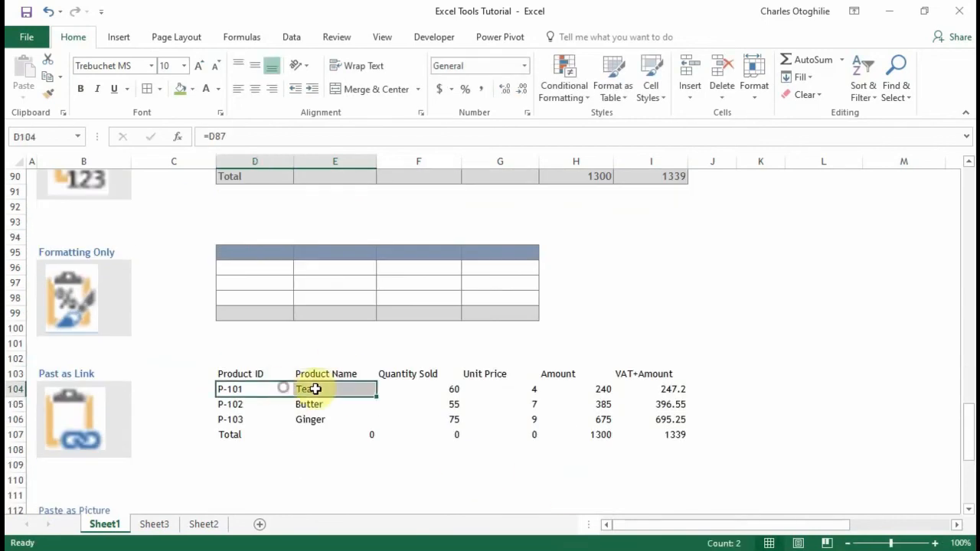
click(310, 406)
text(Butter)
click(318, 389)
click(313, 420)
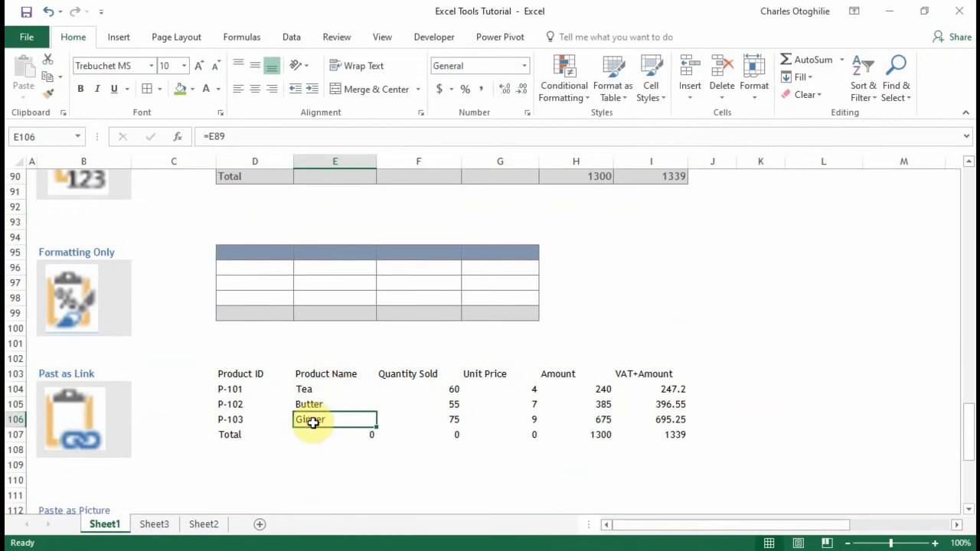
click(322, 389)
scroll(344, 331, up, 4)
click(299, 362)
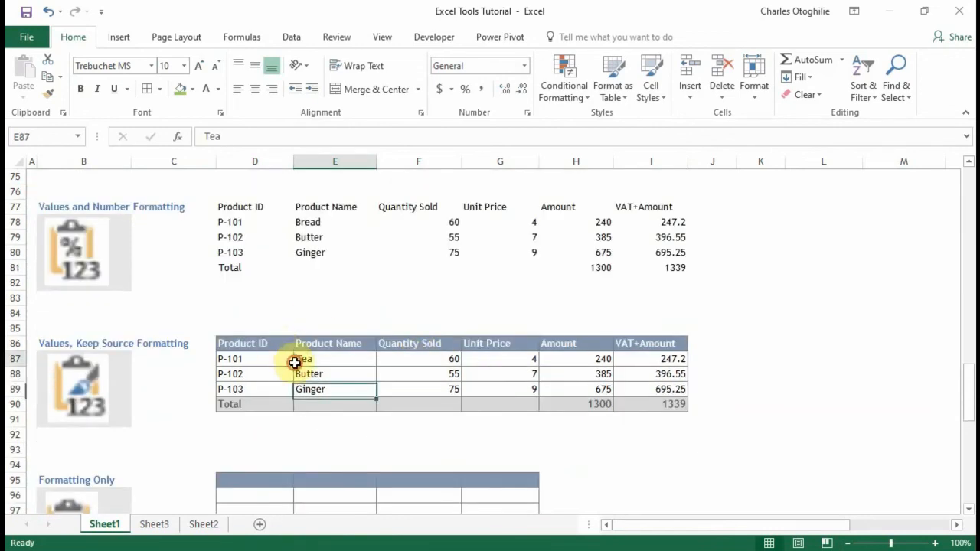
scroll(383, 398, down, 3)
click(455, 459)
click(712, 491)
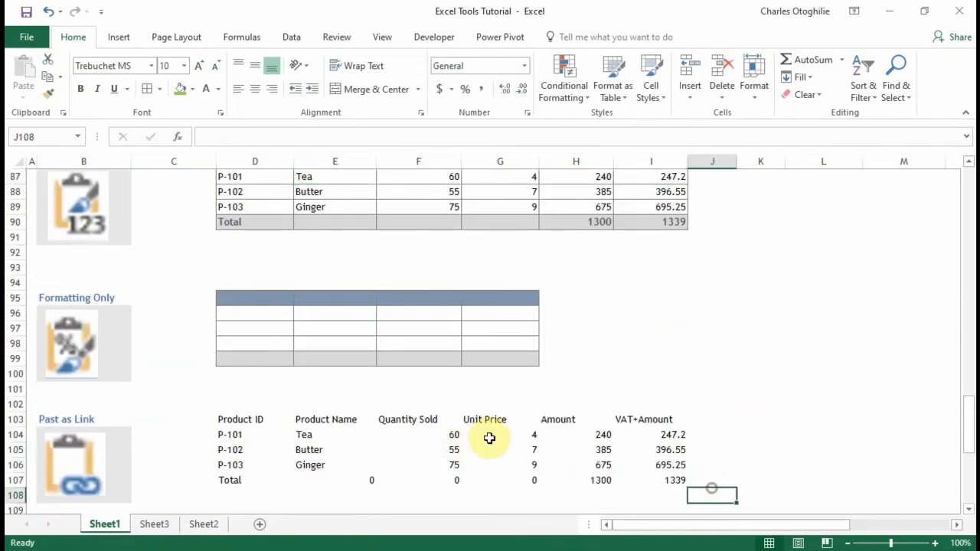
Select the whole linked table D103:I107 and compare its formatting with the source table D86:I90.
click(488, 438)
drag(234, 417, 650, 475)
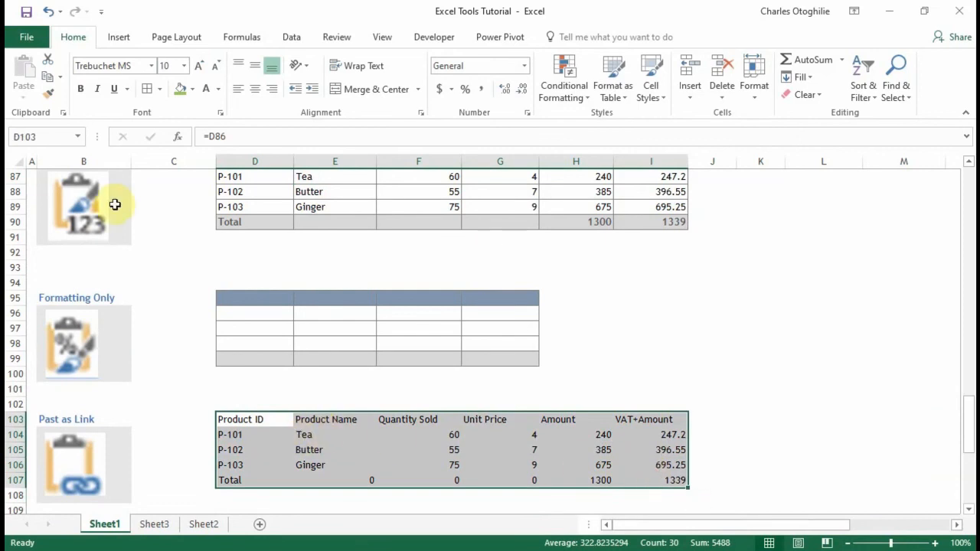
scroll(254, 254, up, 2)
scroll(368, 376, down, 3)
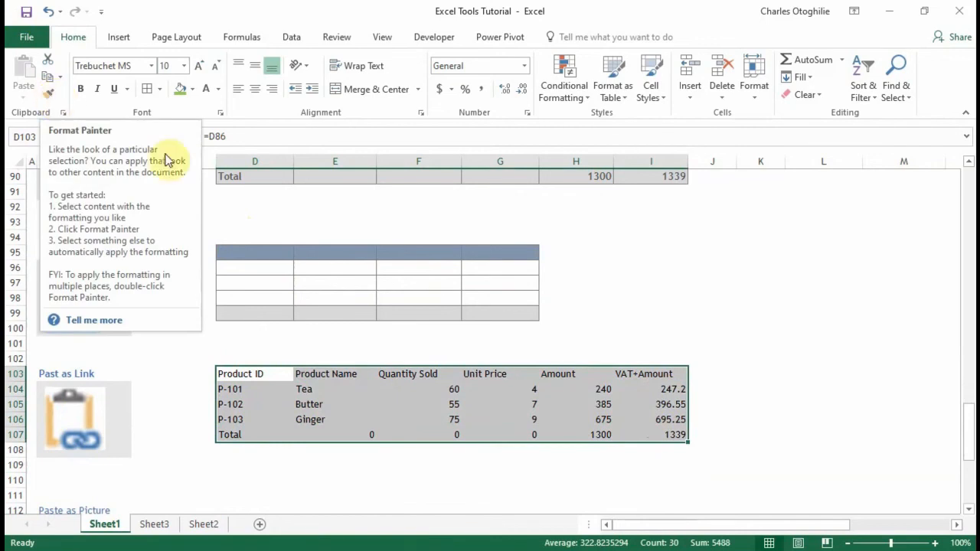
scroll(435, 299, up, 3)
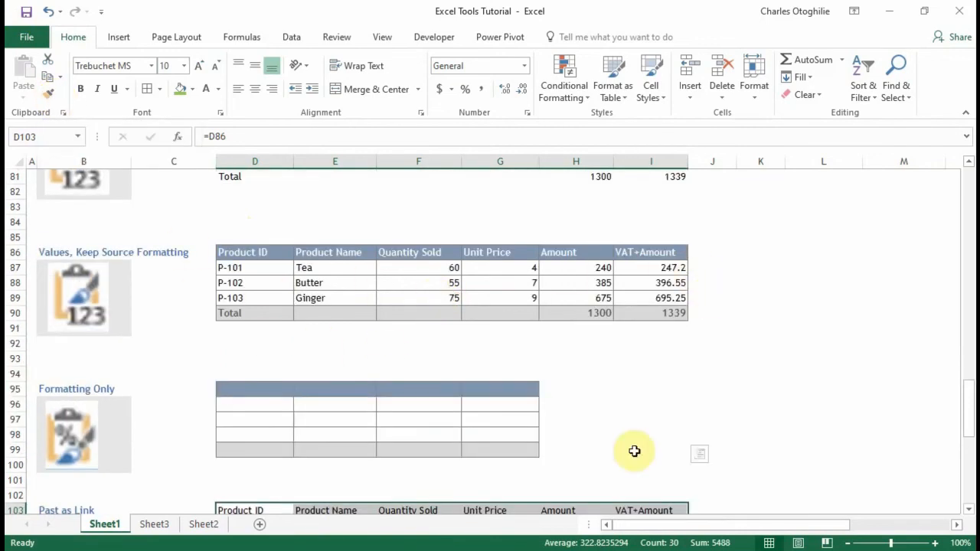
scroll(368, 442, down, 3)
click(265, 377)
drag(264, 377, 632, 435)
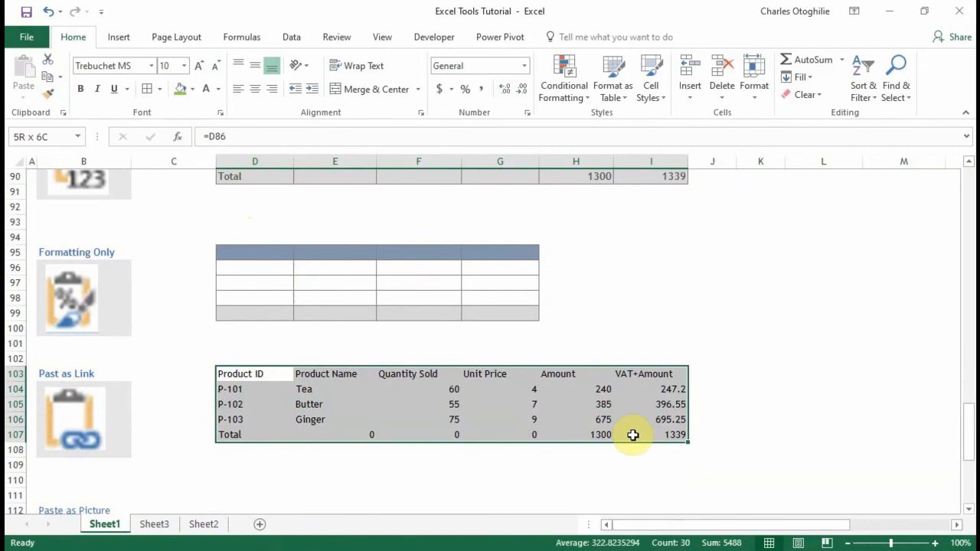
click(335, 419)
scroll(191, 406, down, 4)
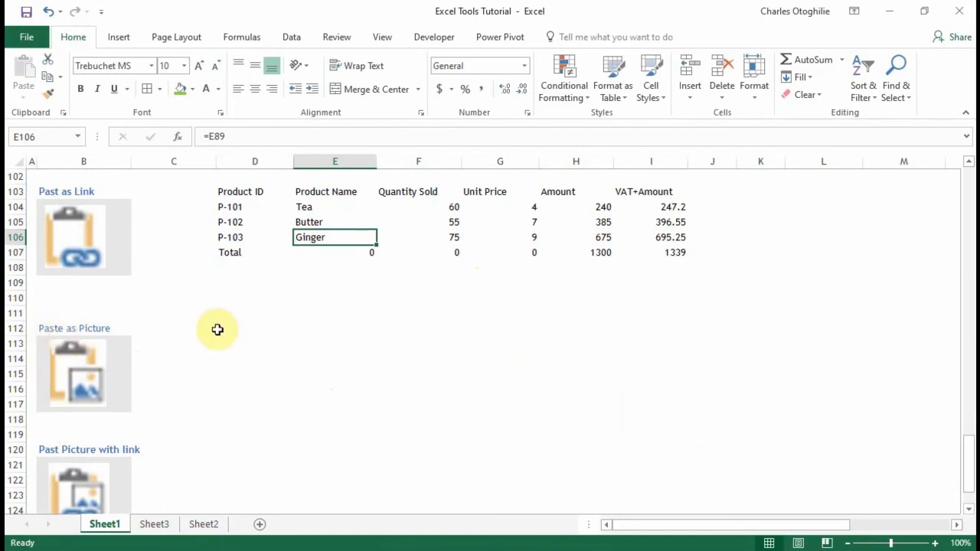
Copy the table D86:I90 and paste it as a picture at D112 beside Paste as Picture.
scroll(424, 293, up, 8)
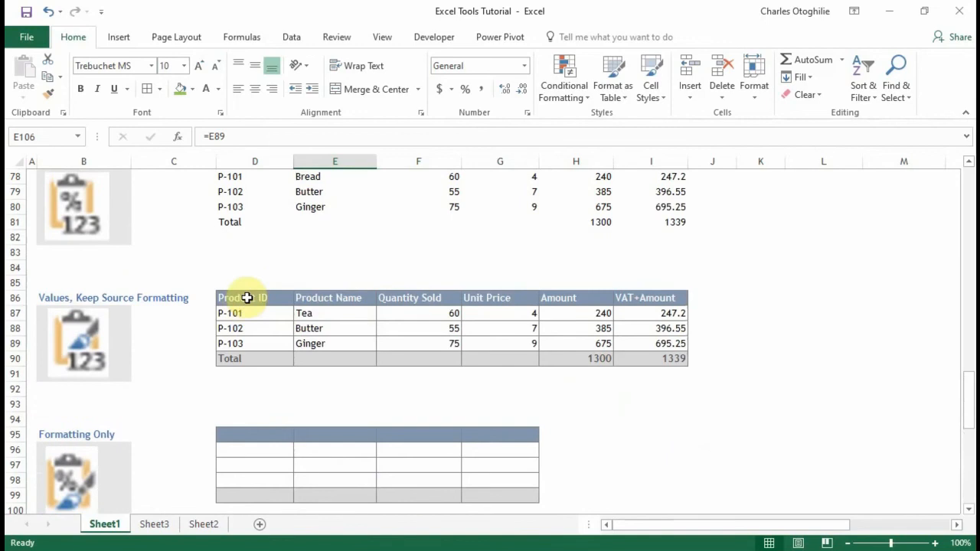
drag(247, 298, 634, 360)
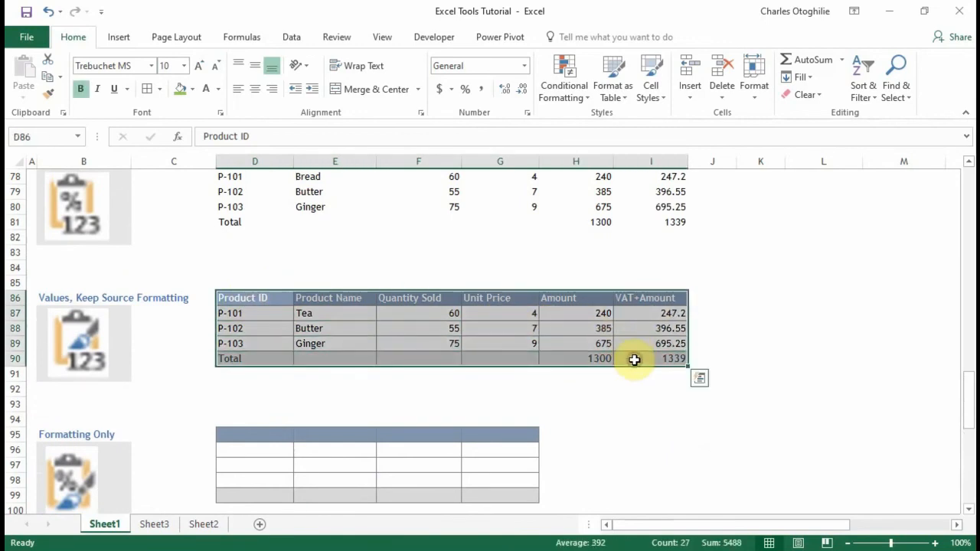
key(ctrl+c)
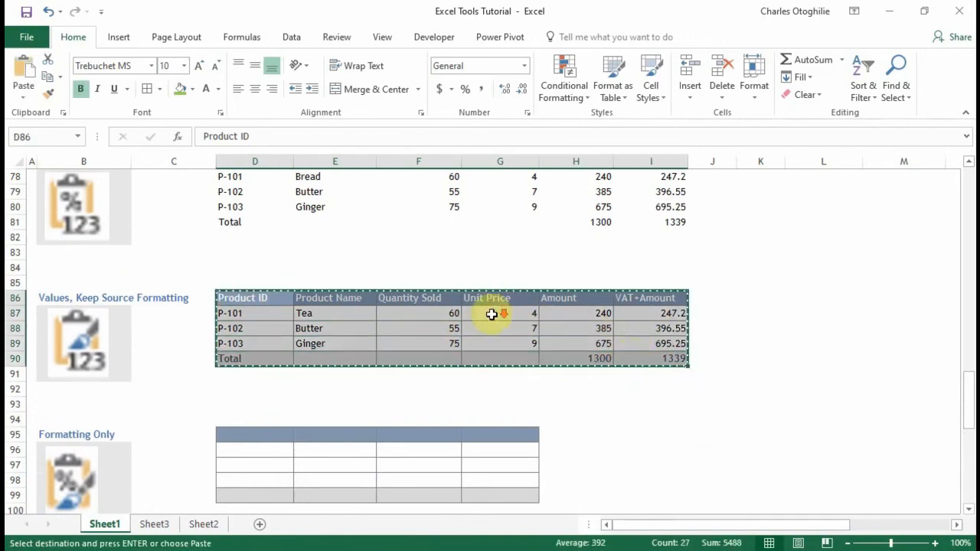
scroll(359, 350, down, 6)
click(222, 432)
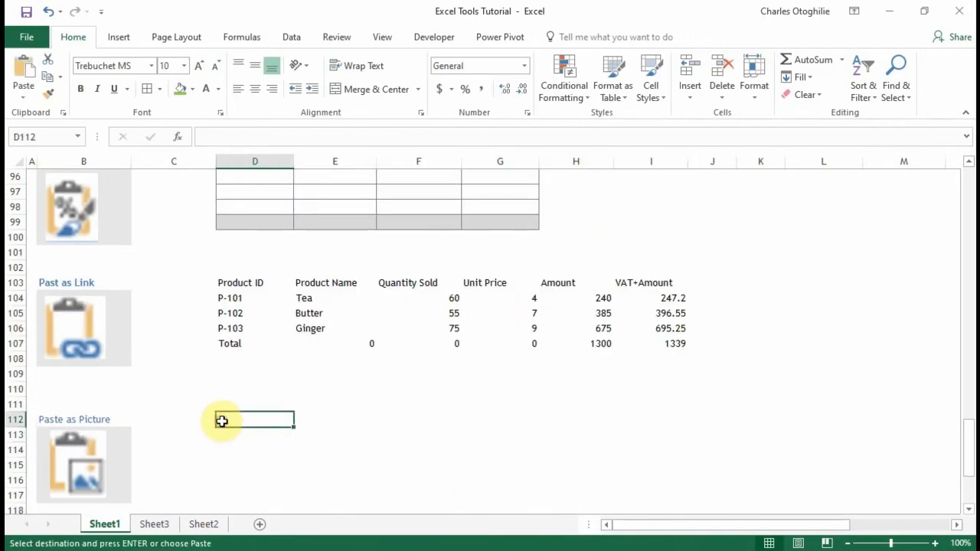
click(24, 98)
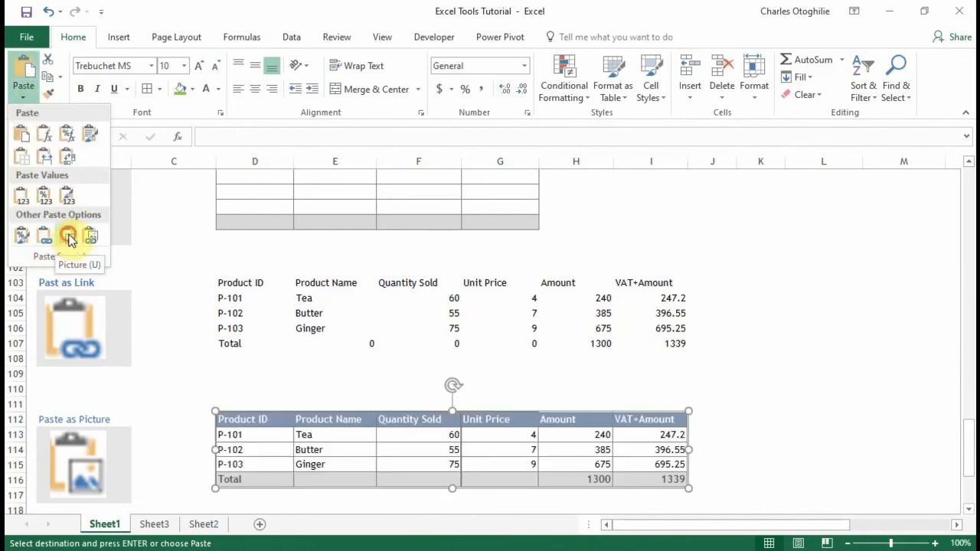
click(69, 238)
Move the pasted table picture slightly left and down, and select it as a single object.
mouse_move(383, 449)
mouse_down()
mouse_move(380, 464)
mouse_move(376, 438)
mouse_move(363, 446)
mouse_move(372, 459)
mouse_move(379, 448)
mouse_up()
key(Escape)
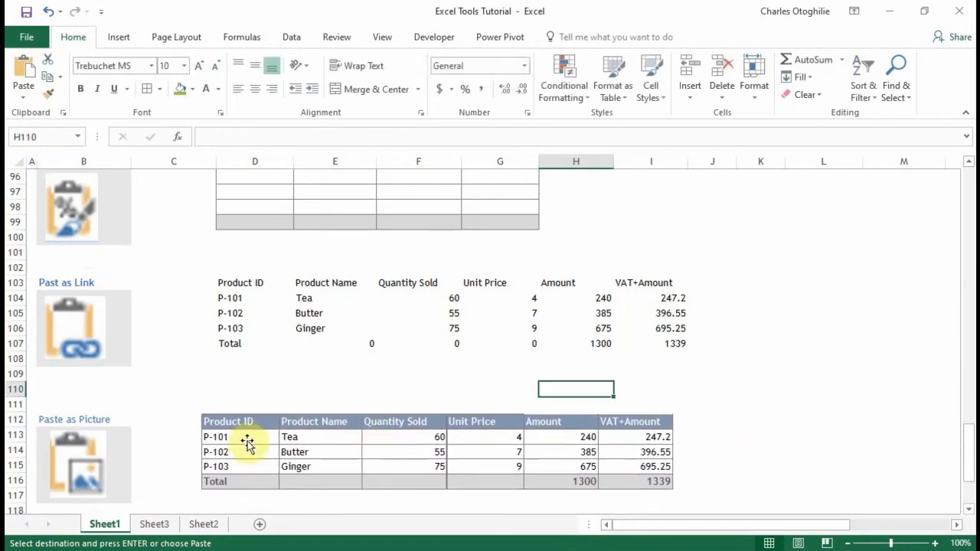
drag(318, 445, 317, 458)
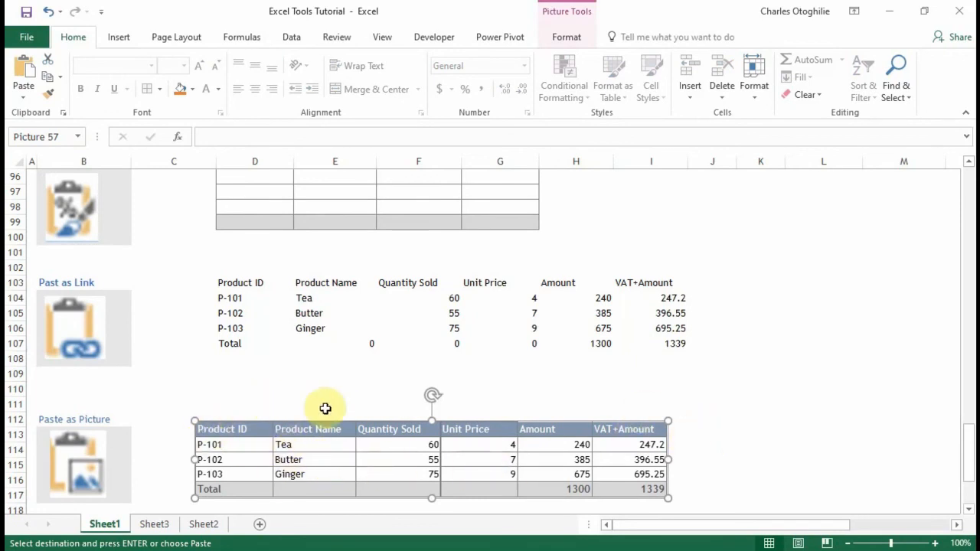
click(261, 392)
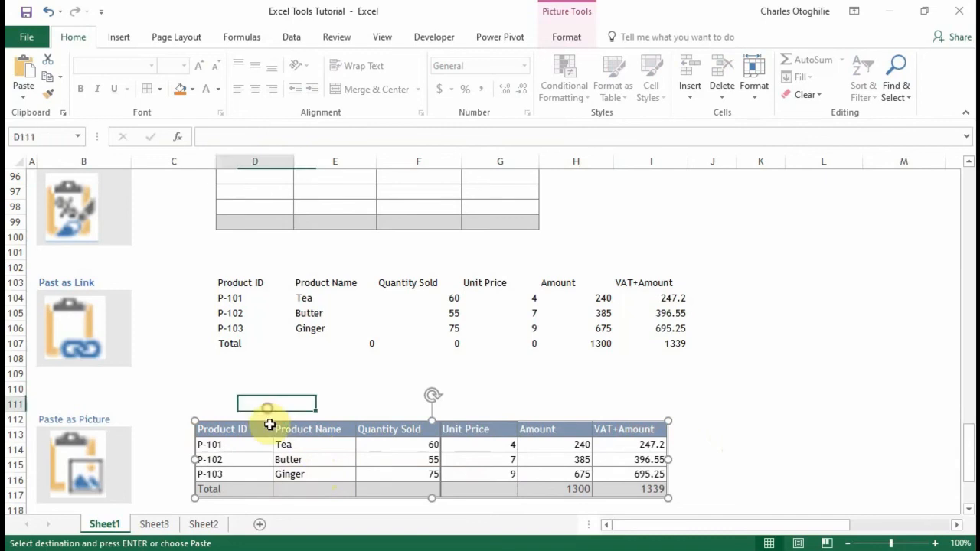
click(263, 429)
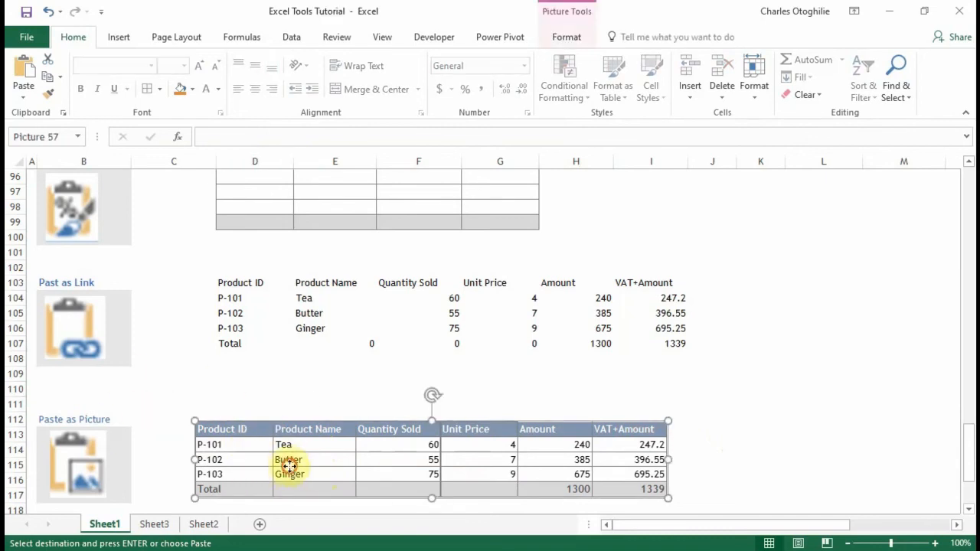
click(704, 433)
click(599, 470)
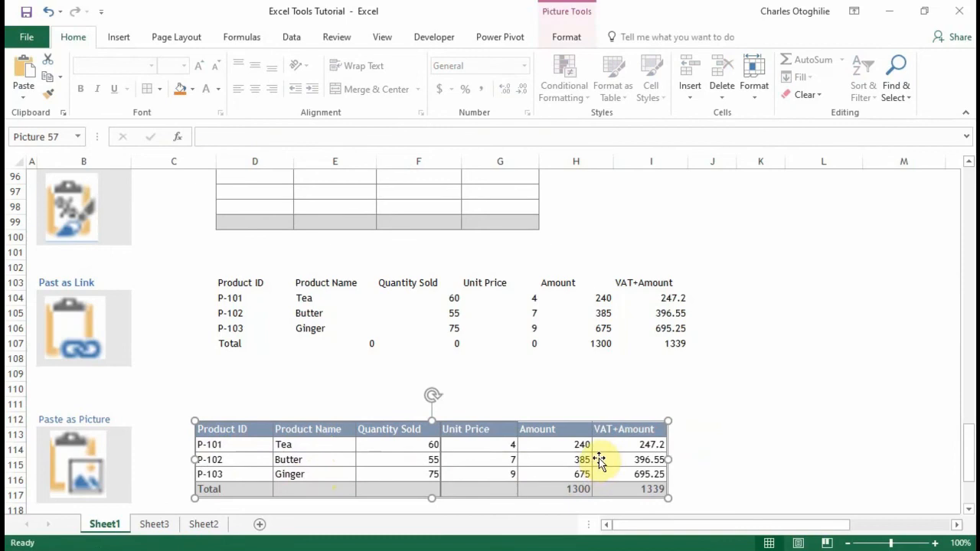
End copy mode and delete the table picture beside the Paste as Picture label.
key(Escape)
click(651, 389)
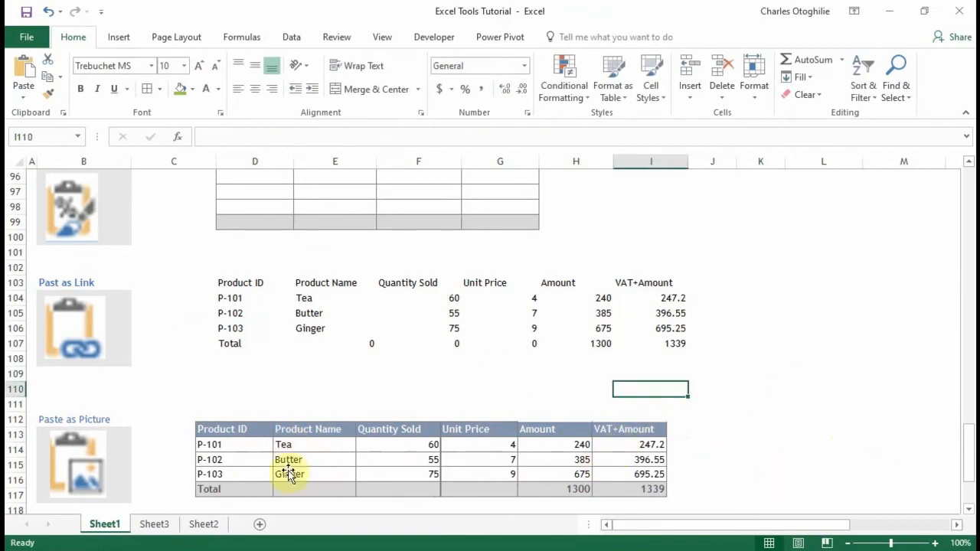
click(325, 387)
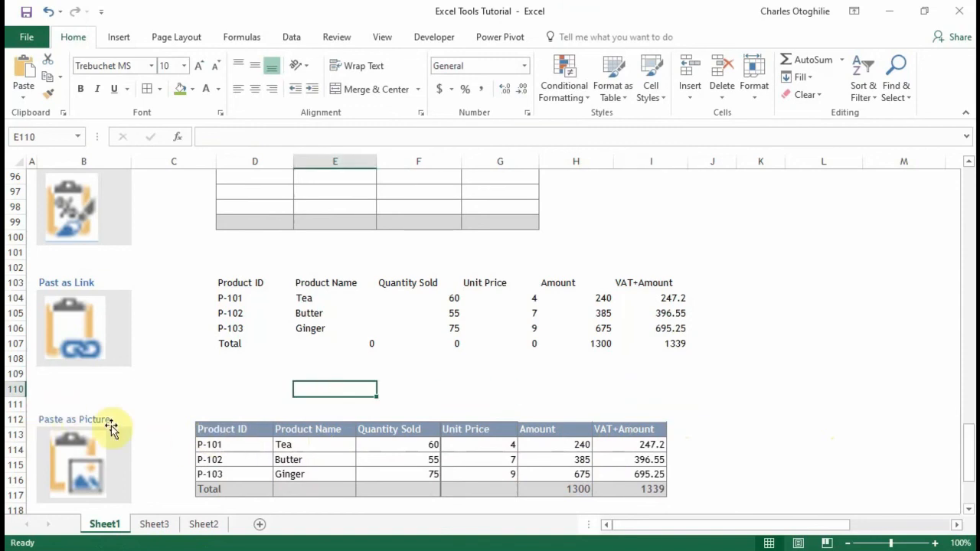
click(403, 492)
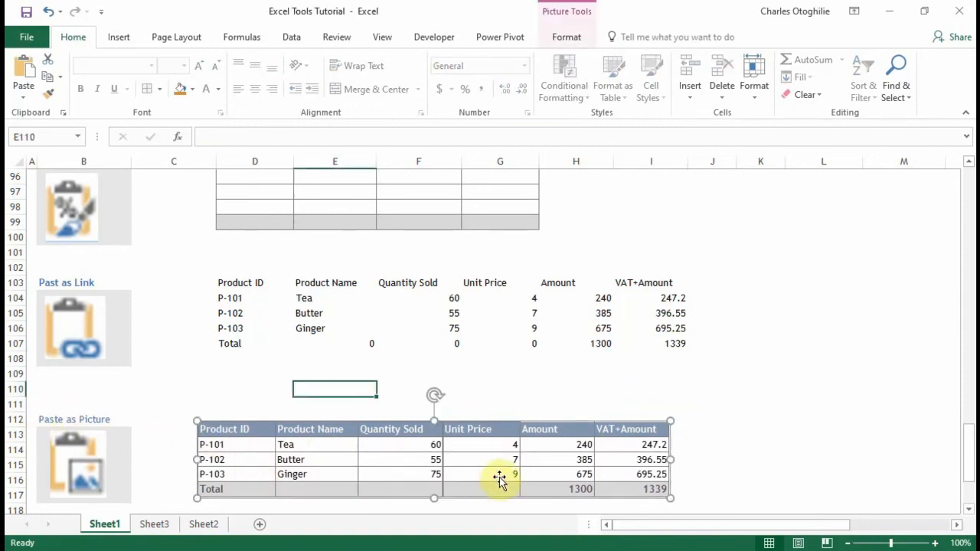
key(Delete)
Copy the table D86:I90 as a picture, with appearance As shown on screen and format Picture.
scroll(386, 367, up, 5)
click(271, 246)
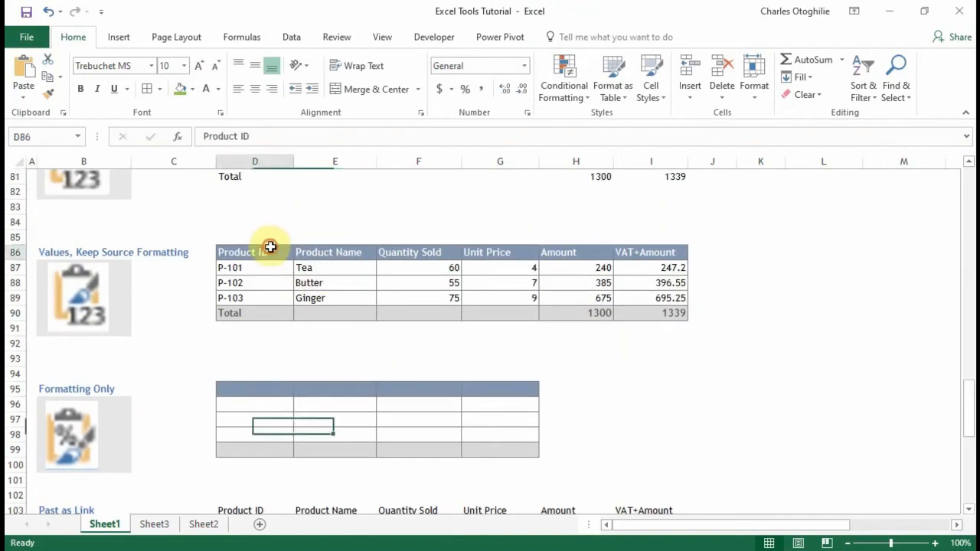
drag(271, 246, 642, 308)
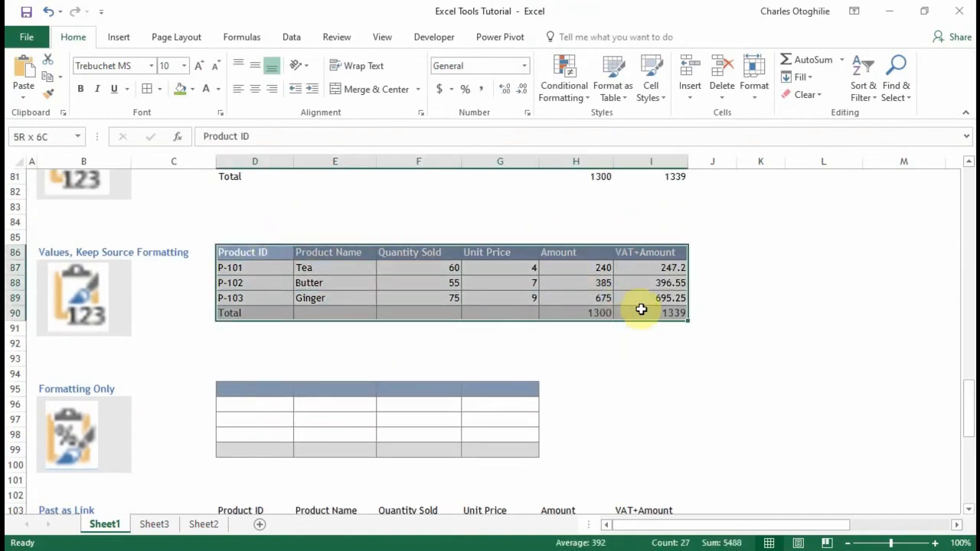
click(61, 77)
click(98, 115)
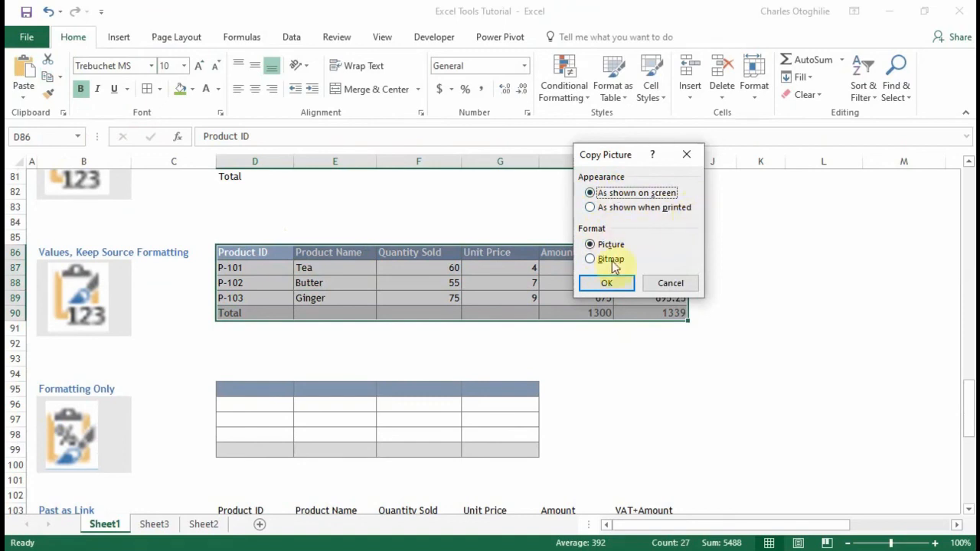
click(610, 282)
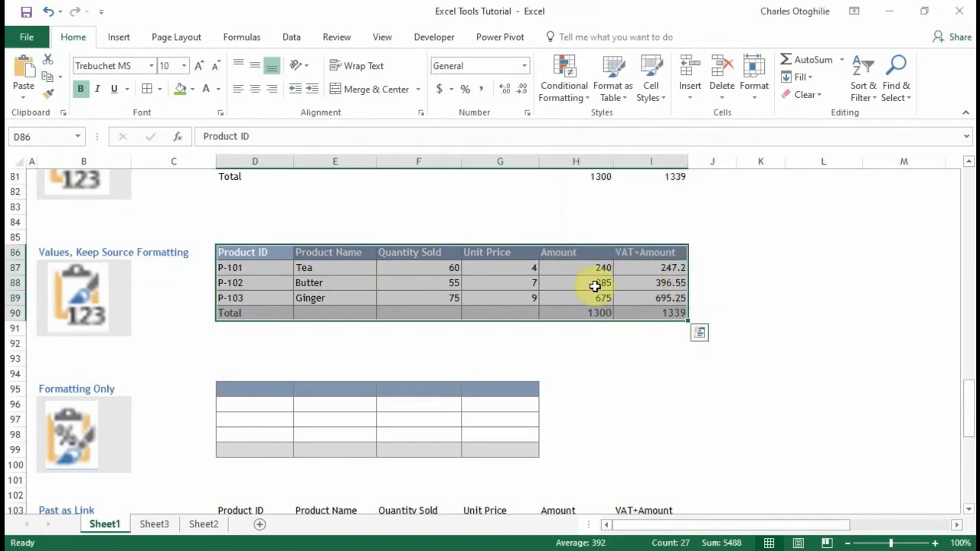
Paste the copied table picture at cell D113 beside the Paste as Picture label.
scroll(271, 440, down, 6)
click(212, 348)
click(252, 376)
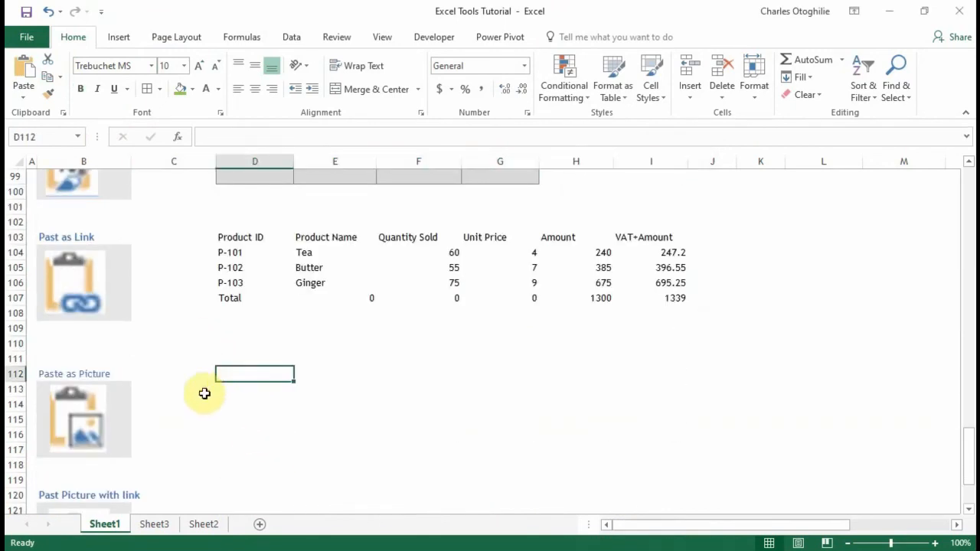
click(204, 394)
click(235, 386)
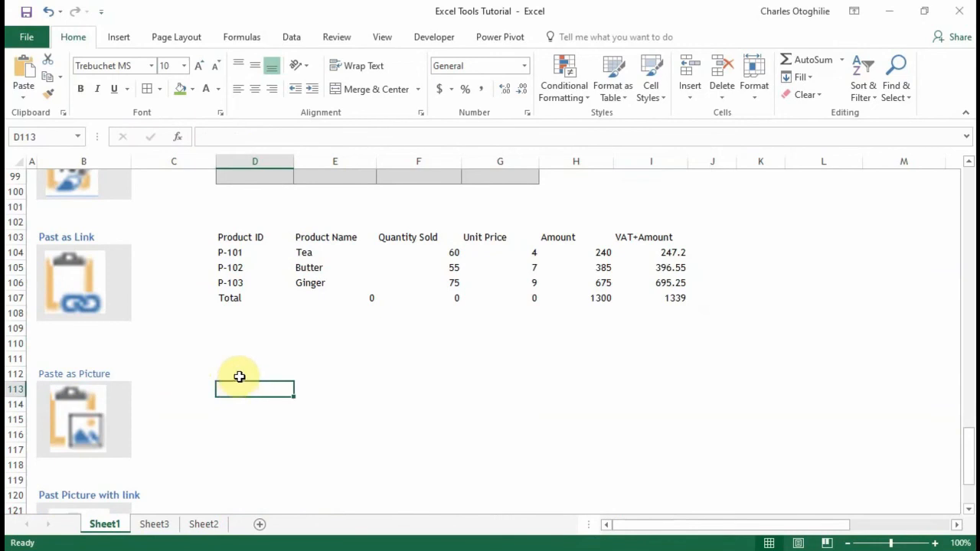
key(ctrl+v)
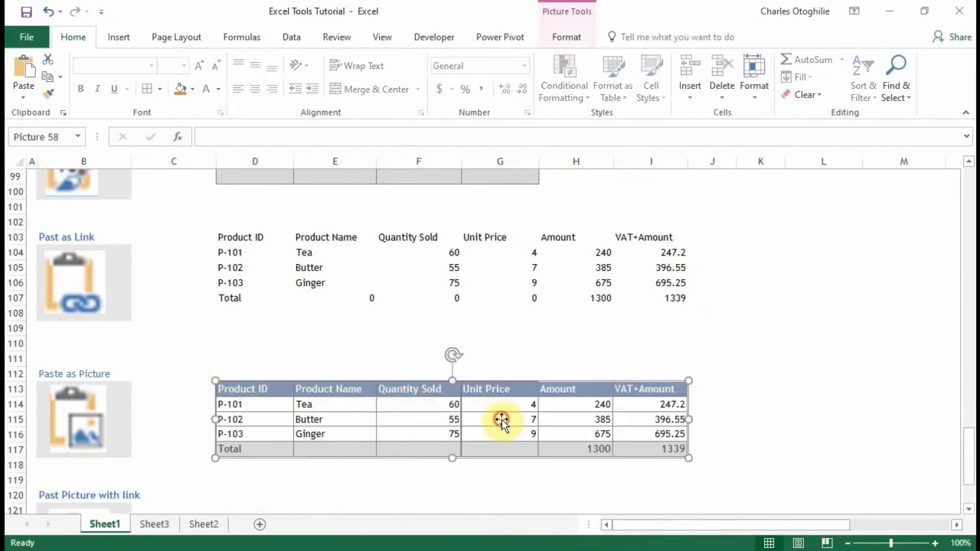
click(832, 376)
click(551, 453)
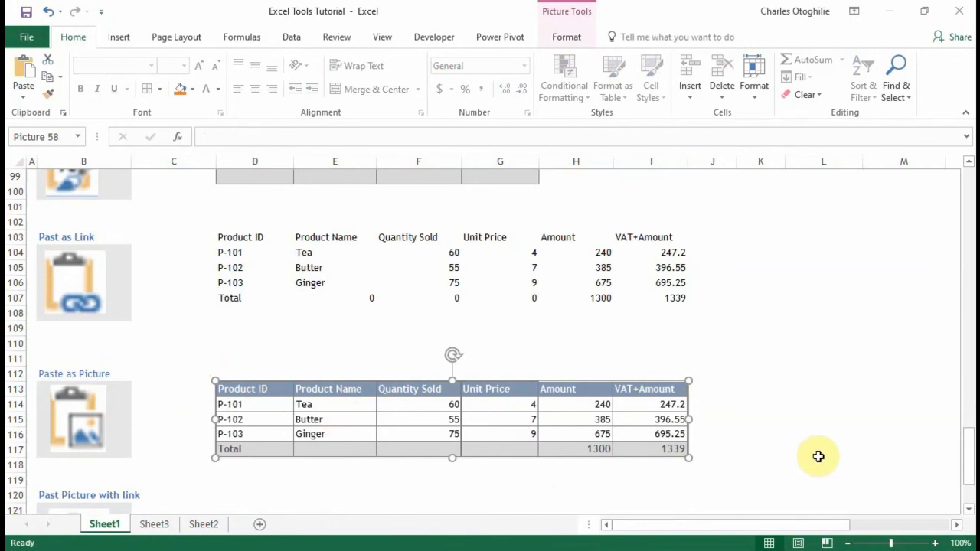
Bring up the Past Picture with link section and select cell D120 beside its label.
scroll(532, 396, down, 3)
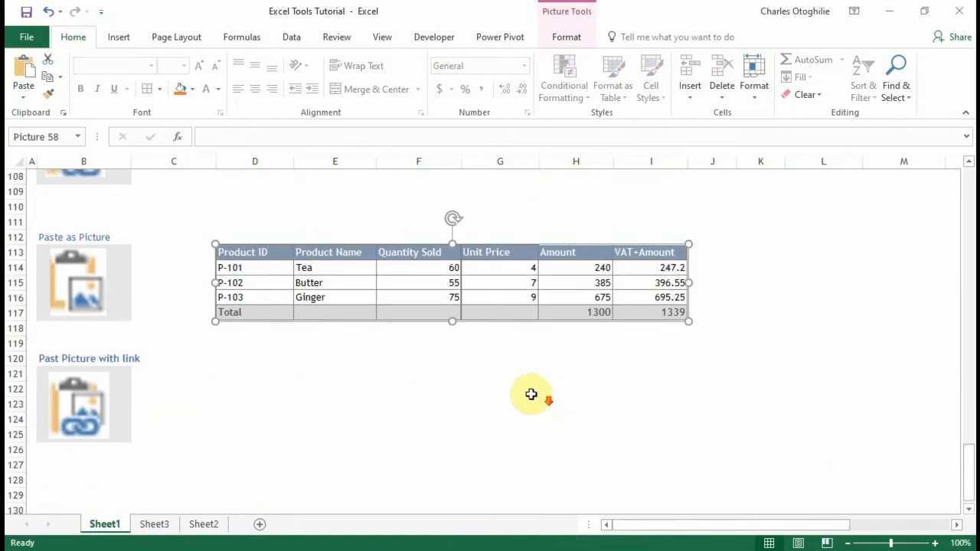
scroll(595, 361, down, 1)
click(179, 329)
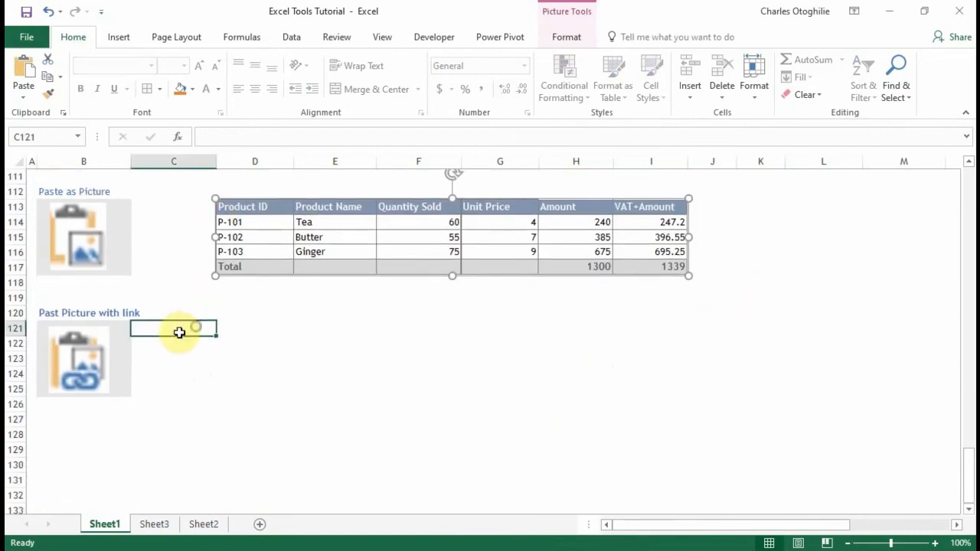
click(278, 323)
click(243, 317)
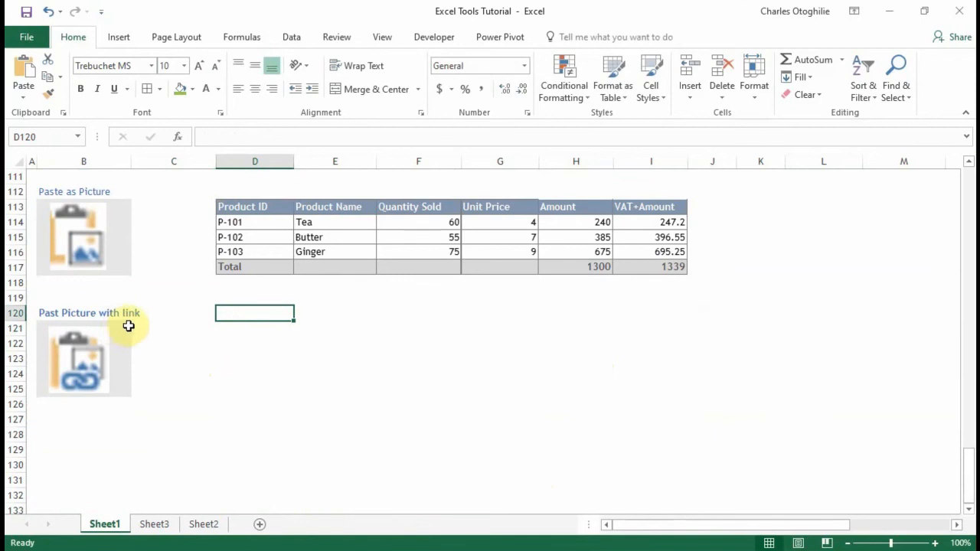
click(253, 345)
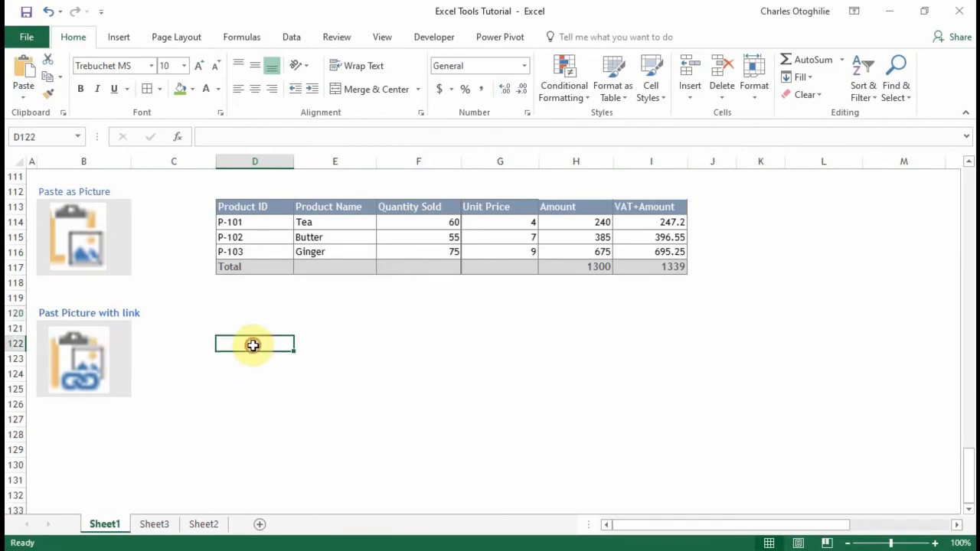
click(246, 313)
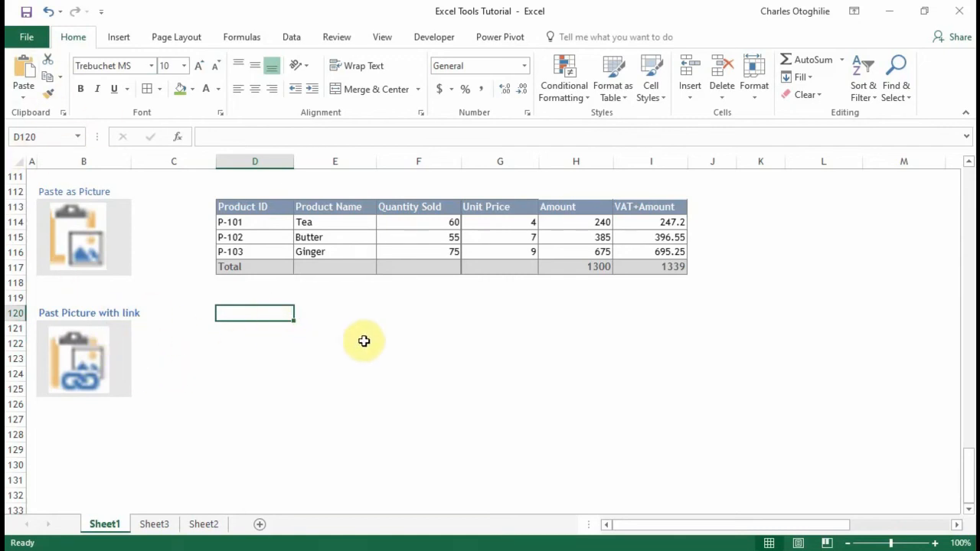
Copy the source table D3:I7 in the Clipboard Group section of Sheet1.
scroll(321, 257, up, 13)
scroll(309, 238, up, 13)
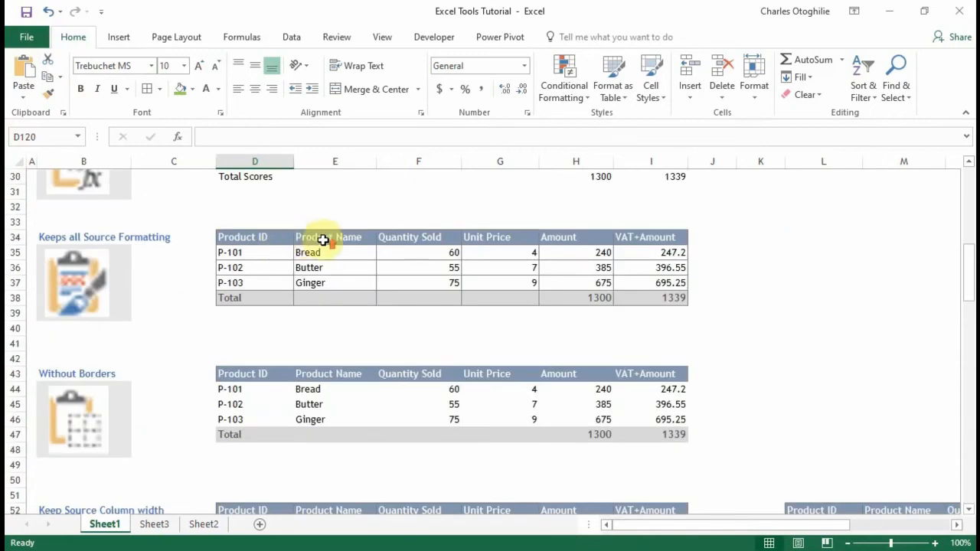
scroll(324, 240, up, 10)
drag(252, 209, 643, 274)
key(ctrl+c)
Paste the copied table as a Linked Picture at cell D120 beside the Past Picture with link label.
scroll(470, 274, down, 20)
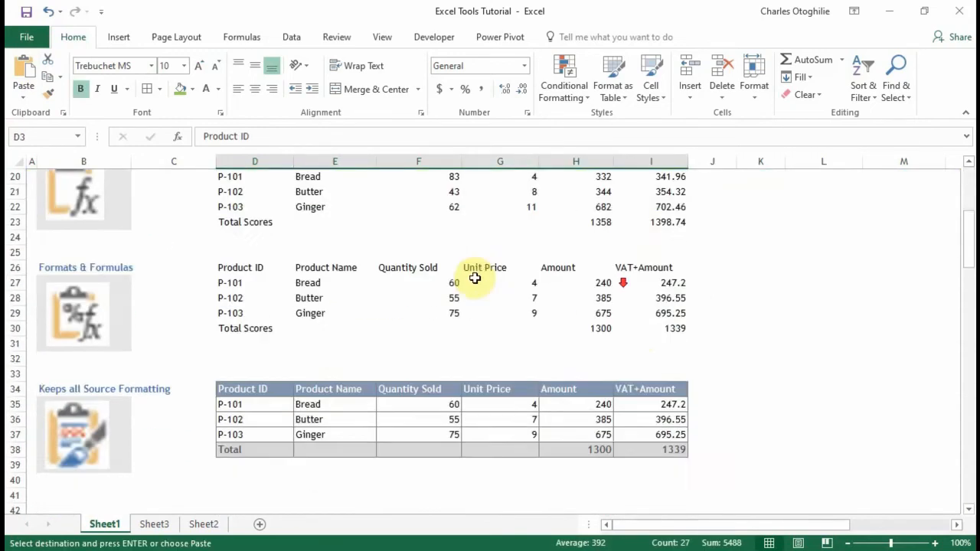
scroll(335, 339, down, 2)
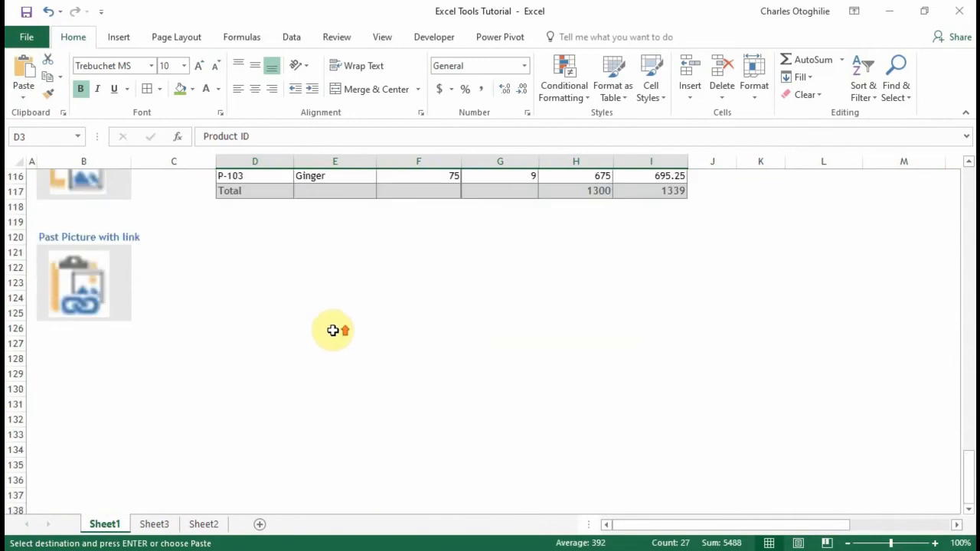
click(226, 238)
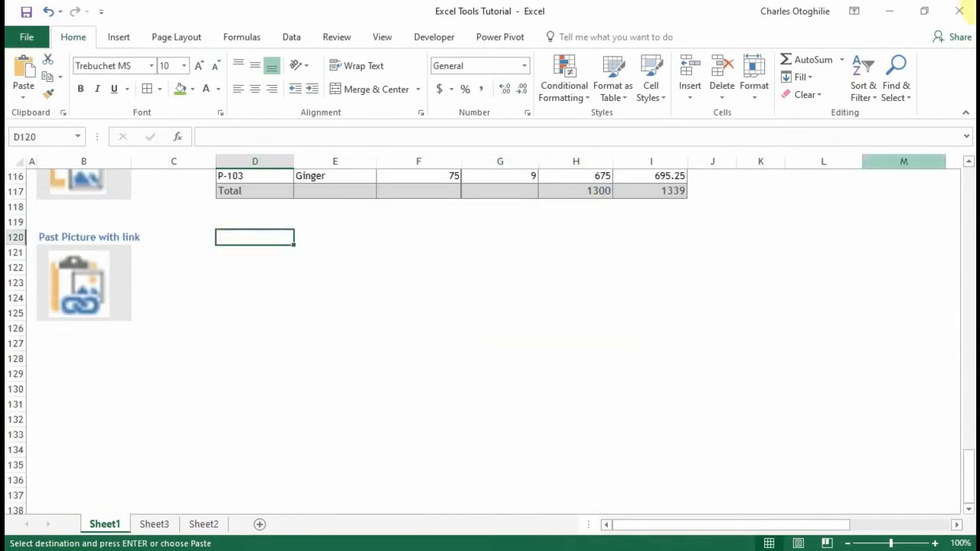
click(24, 97)
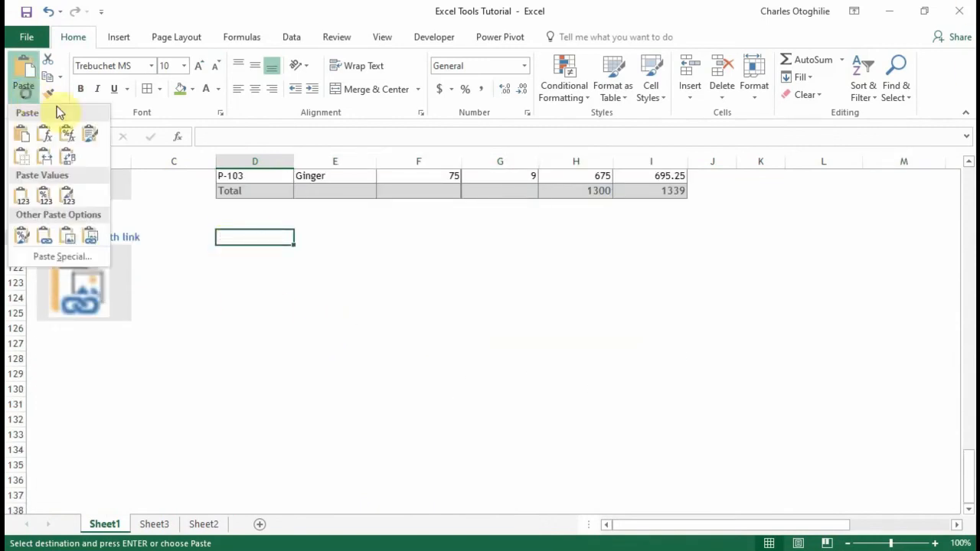
click(91, 240)
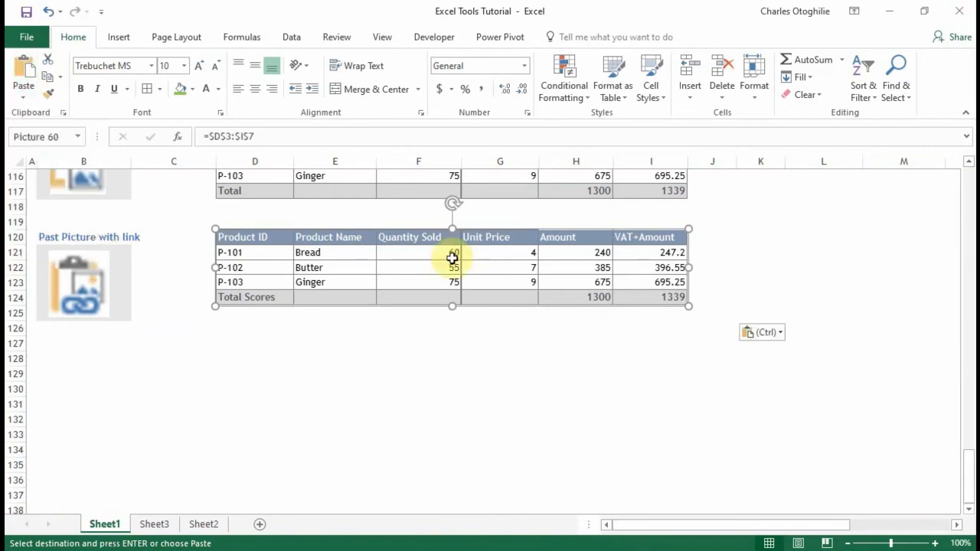
Move the linked picture down about one row so it starts near row 121 at column D.
mouse_move(462, 268)
mouse_down()
mouse_move(453, 288)
mouse_move(465, 284)
mouse_up()
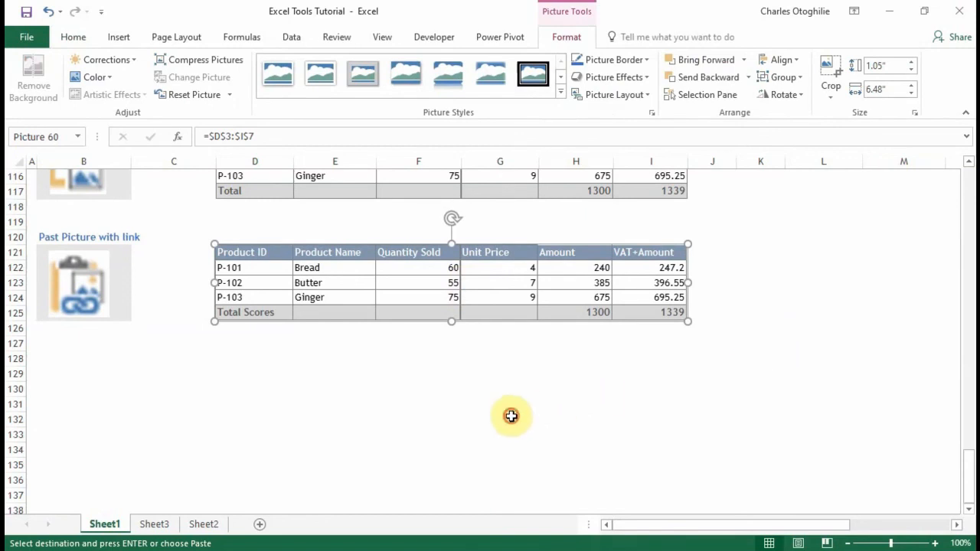
click(506, 418)
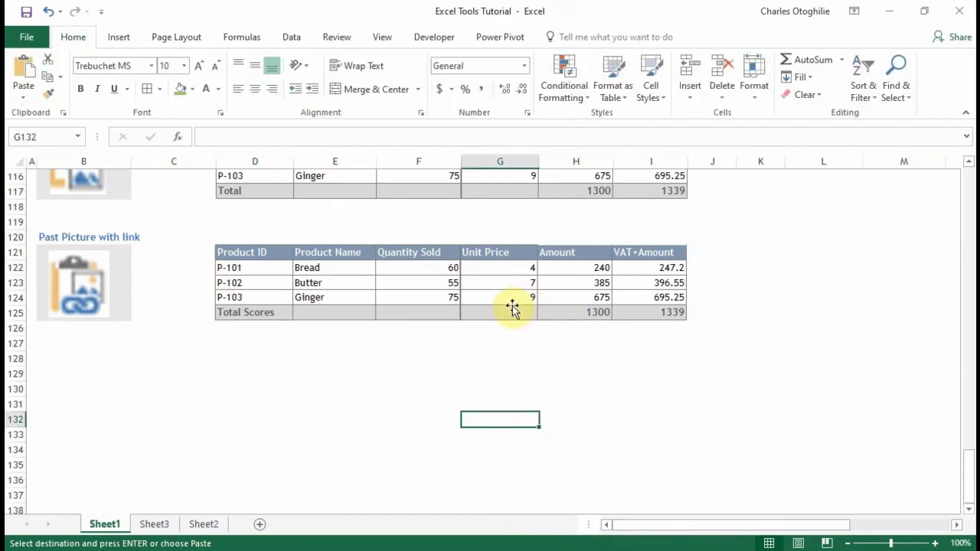
click(278, 313)
drag(355, 299, 362, 300)
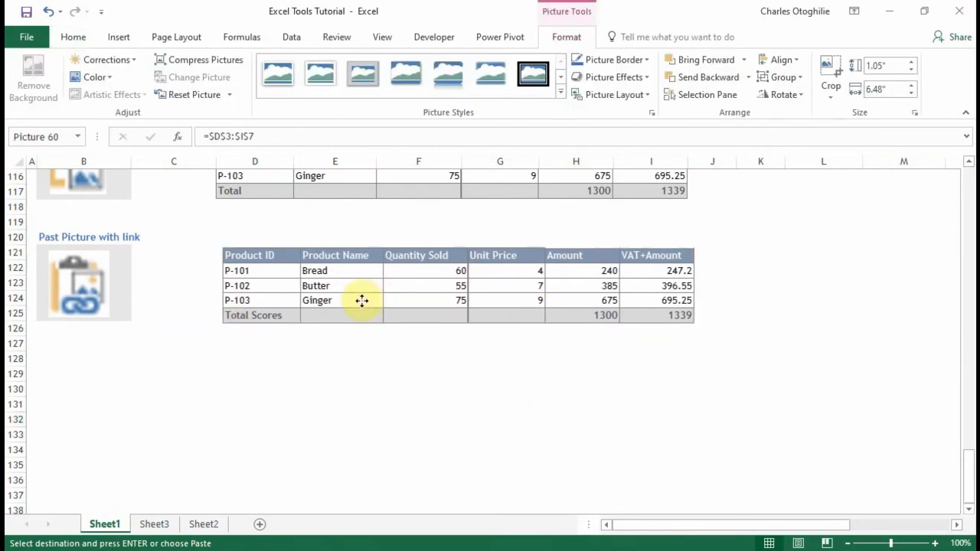
Set the product name for P-101 in cell E4 of the source table to Tea.
scroll(406, 223, up, 8)
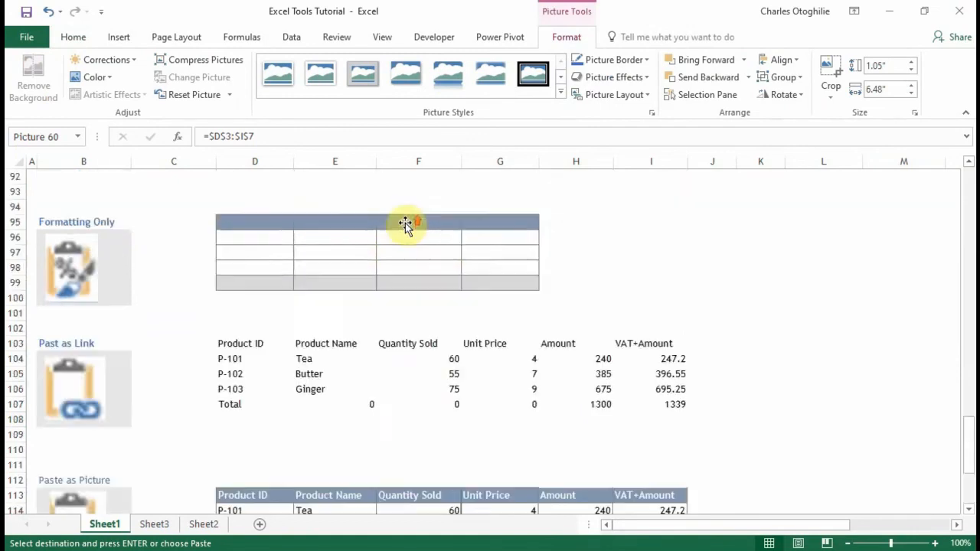
scroll(405, 224, up, 20)
click(328, 222)
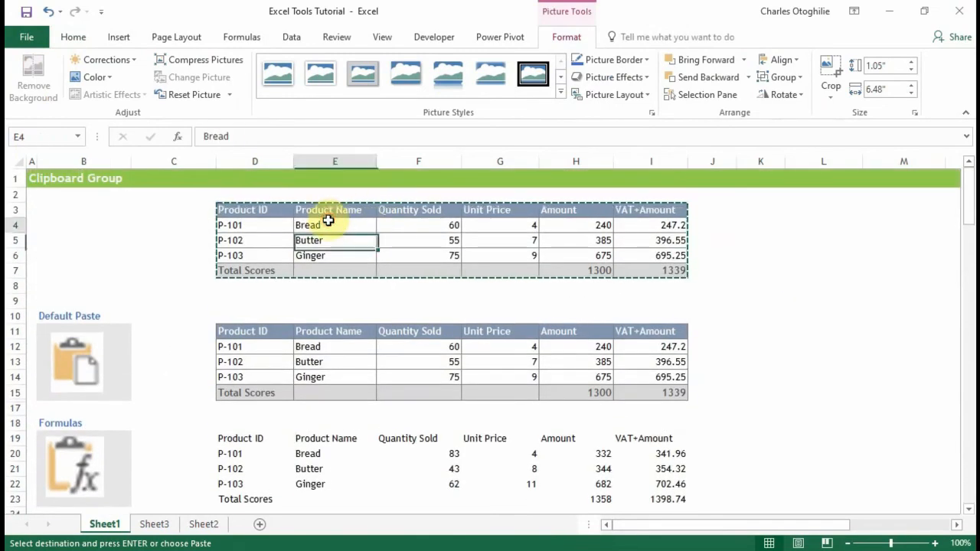
text(Tea)
key(Return)
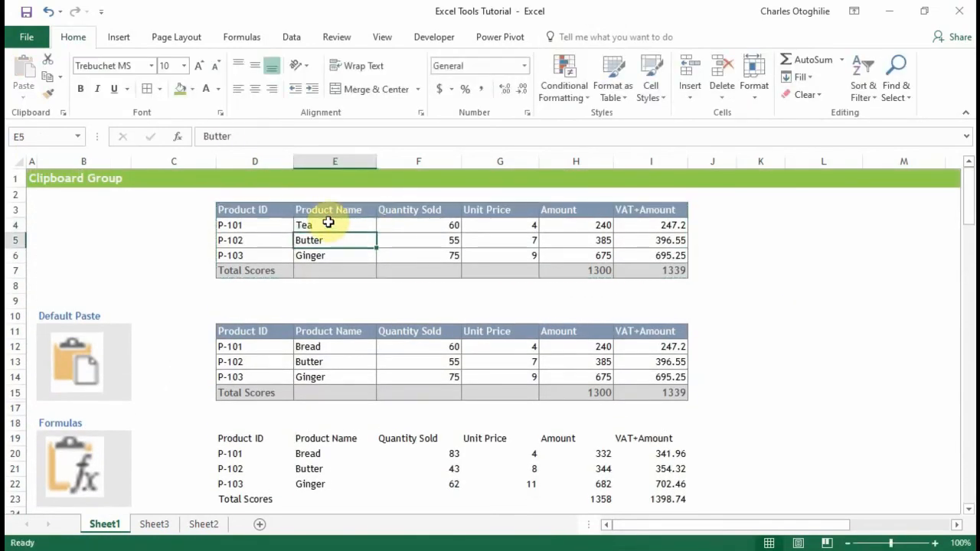
Compare the product name in the linked picture with the edited source table D3:I7.
scroll(386, 288, down, 6)
scroll(387, 288, down, 20)
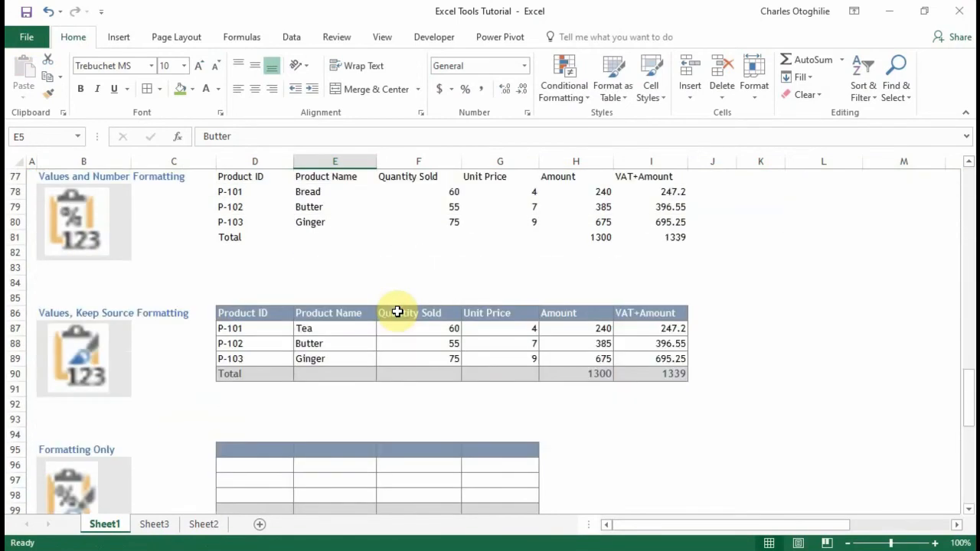
scroll(369, 341, down, 6)
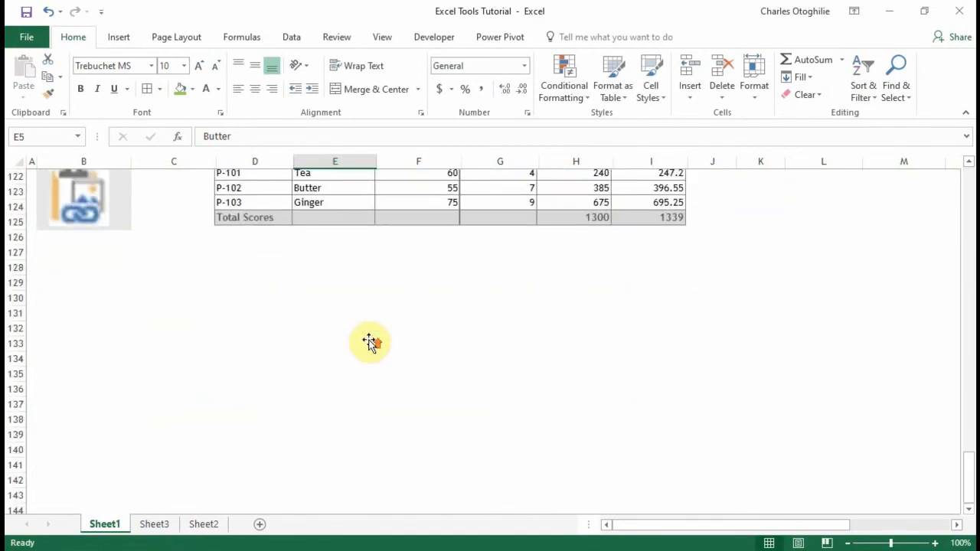
scroll(383, 329, up, 3)
click(314, 314)
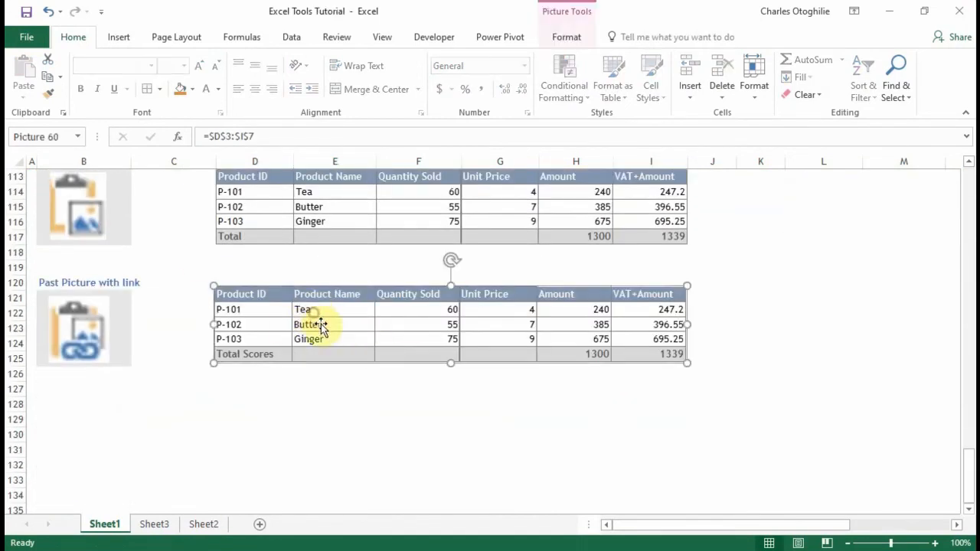
click(884, 288)
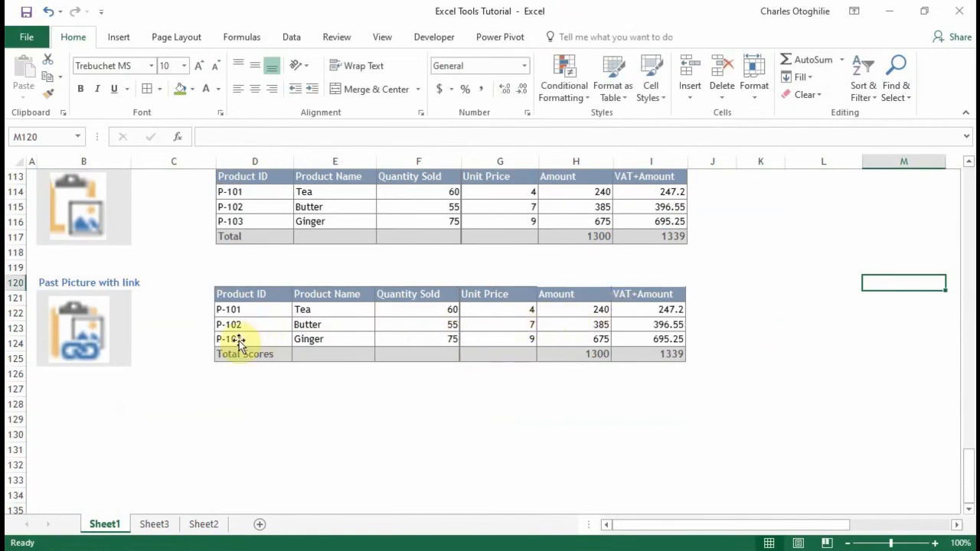
scroll(452, 263, up, 20)
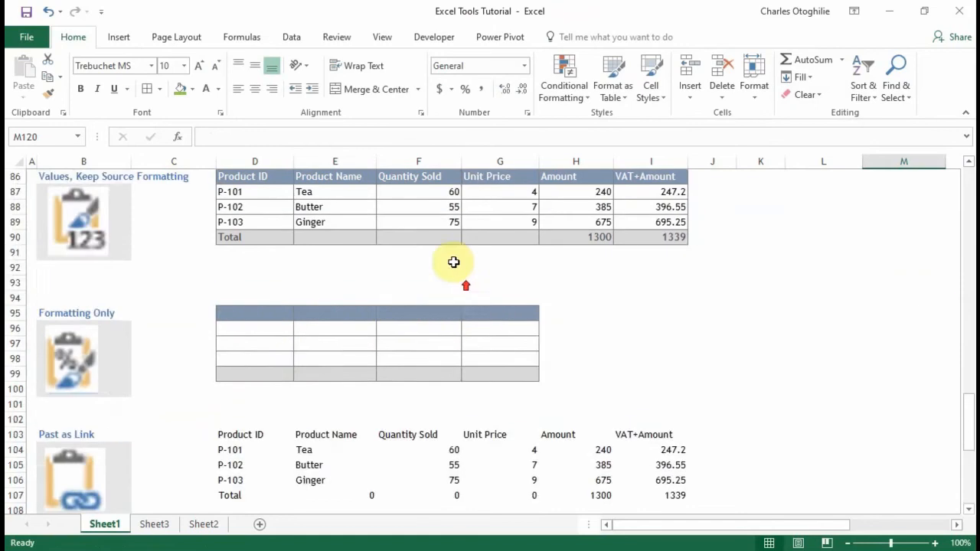
scroll(330, 212, up, 2)
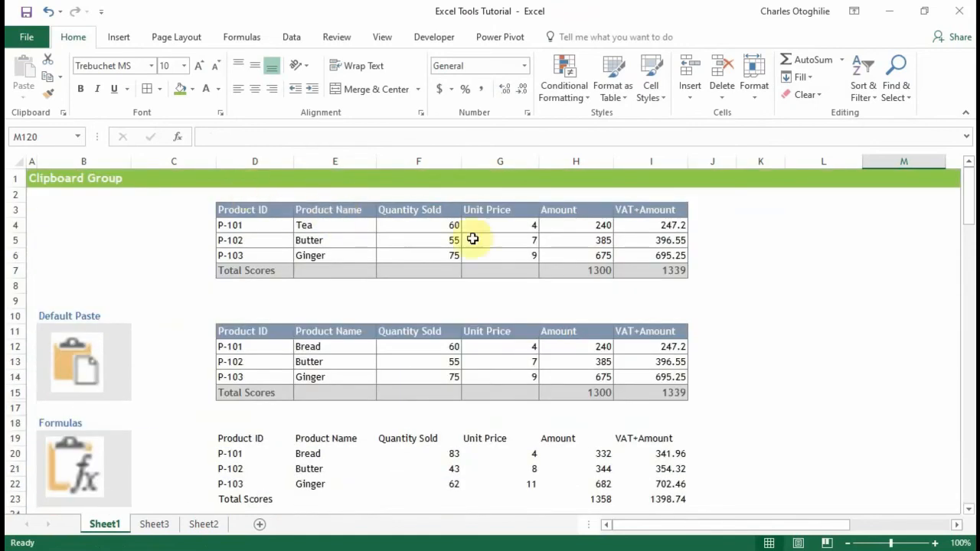
Resize the linked picture narrower so it spans from within column D to within column H, roughly rows 121 to 125.
scroll(605, 254, down, 5)
scroll(595, 263, down, 20)
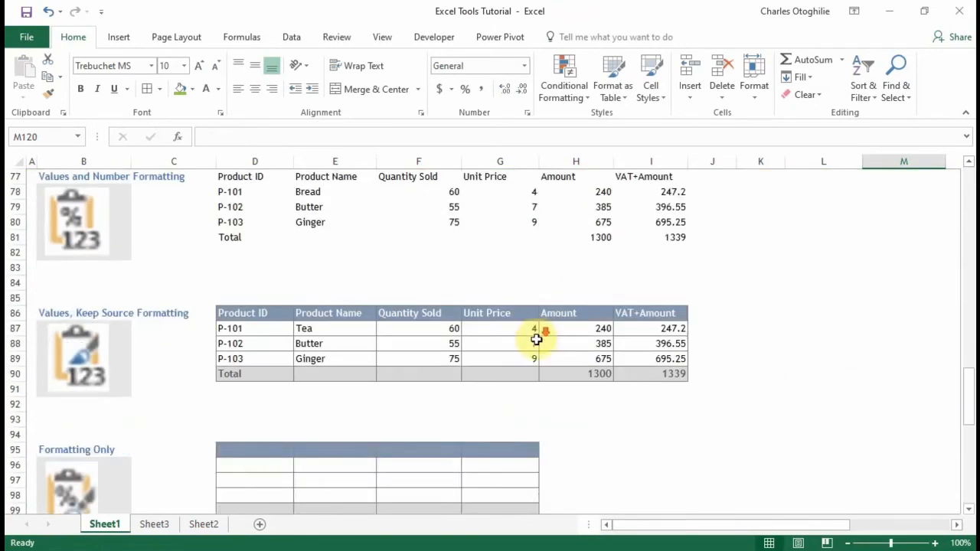
click(563, 363)
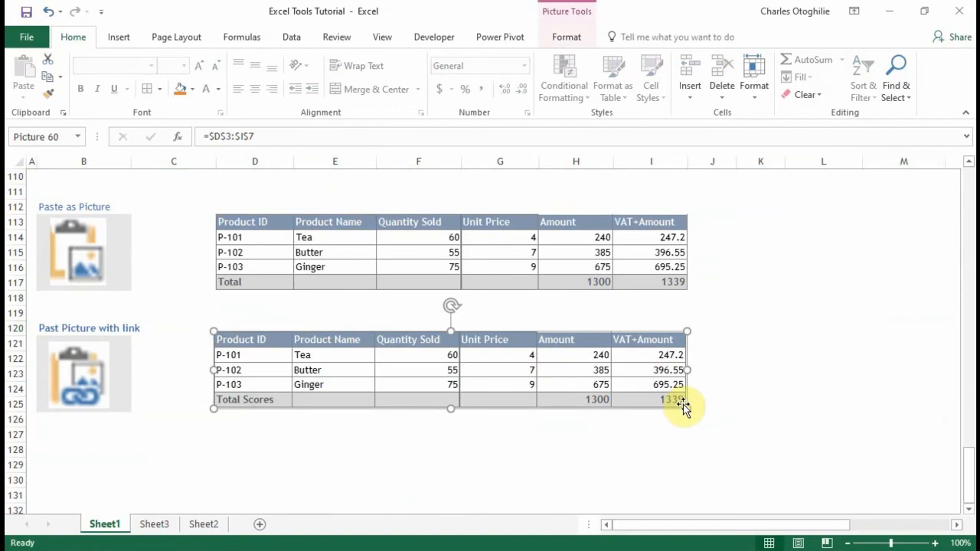
drag(678, 407, 563, 366)
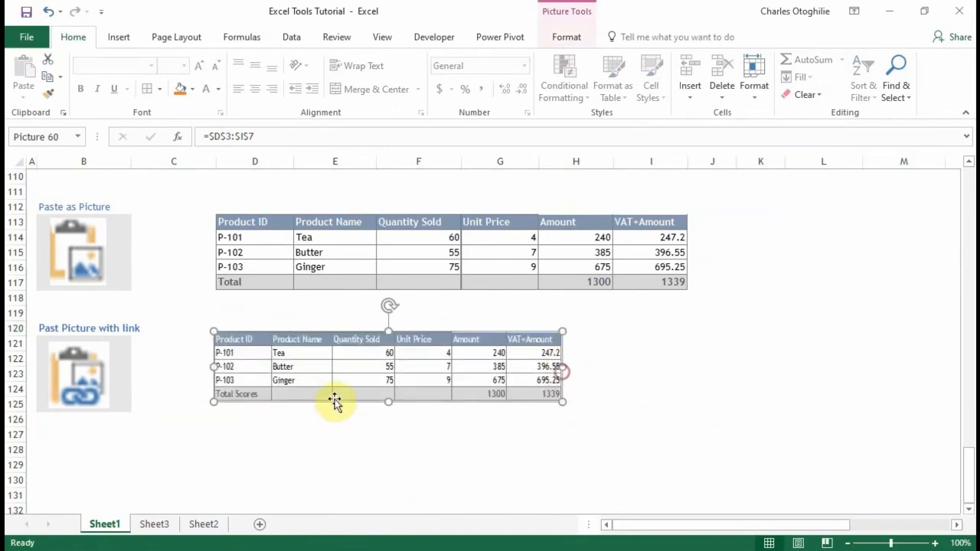
mouse_move(383, 416)
mouse_down()
mouse_move(383, 407)
mouse_move(383, 416)
mouse_up()
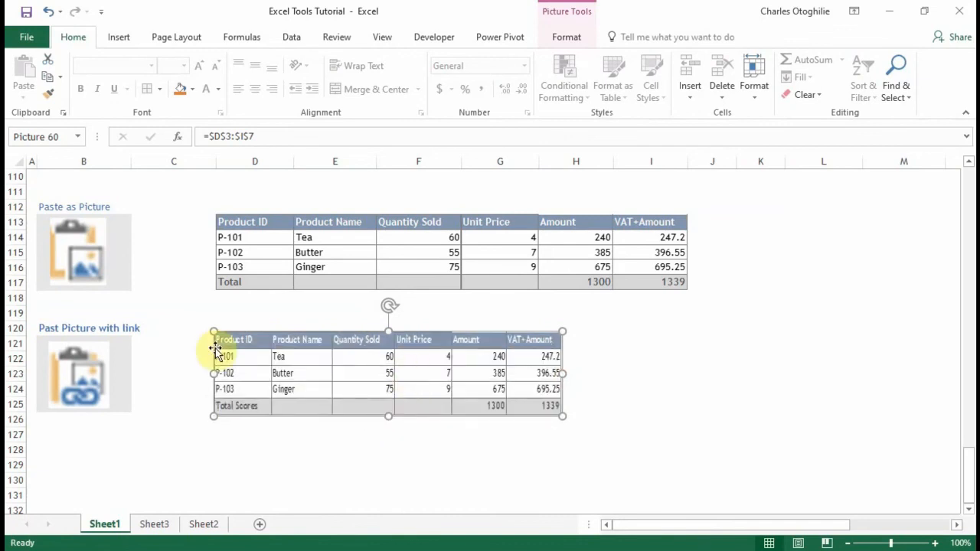
drag(209, 374, 232, 373)
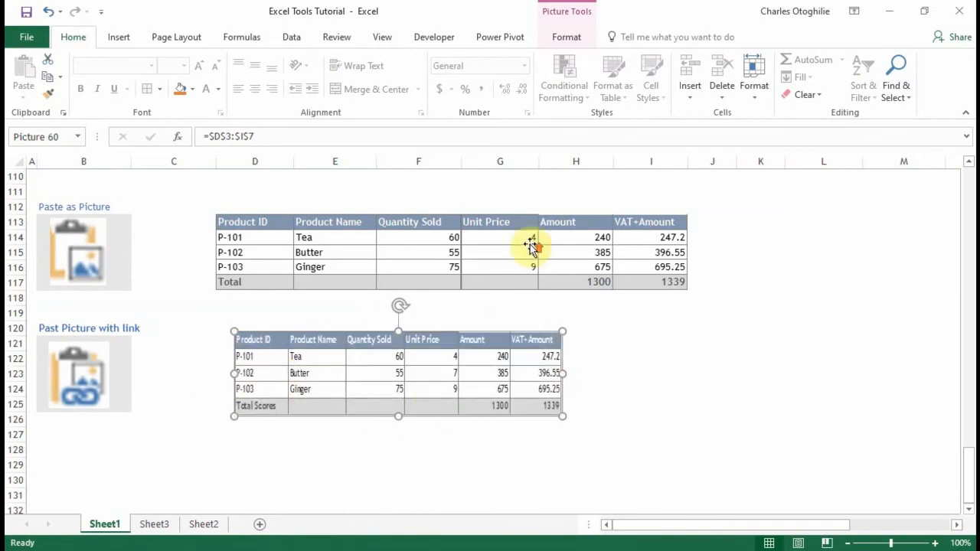
Set the product name in cell E4 of the source table to Jam and check the linked picture for the change.
scroll(532, 245, up, 16)
scroll(385, 222, up, 20)
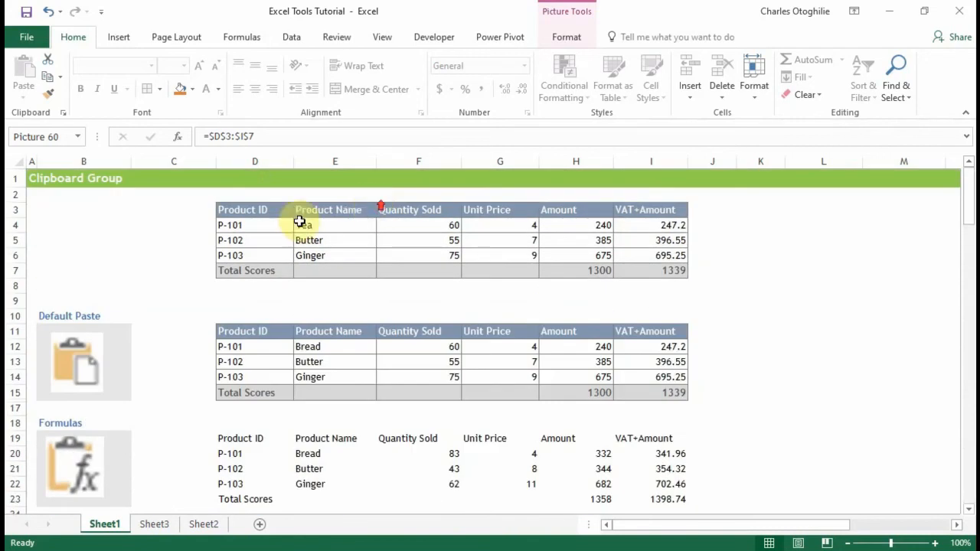
click(342, 223)
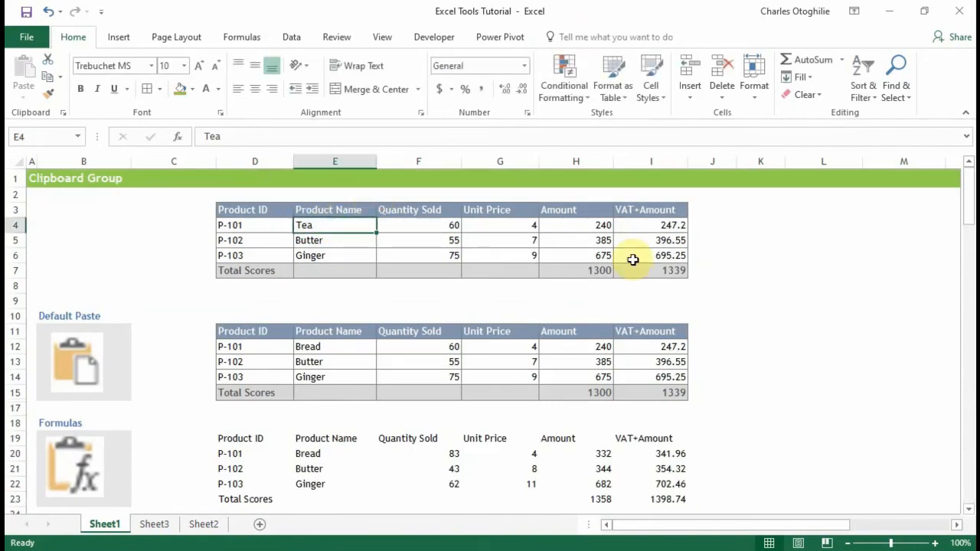
text(Jam)
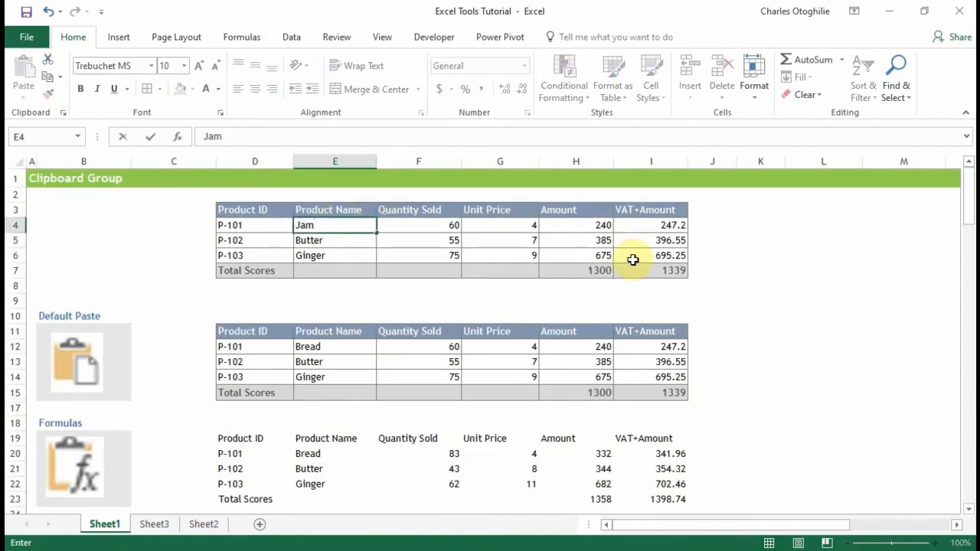
key(Return)
scroll(632, 260, down, 20)
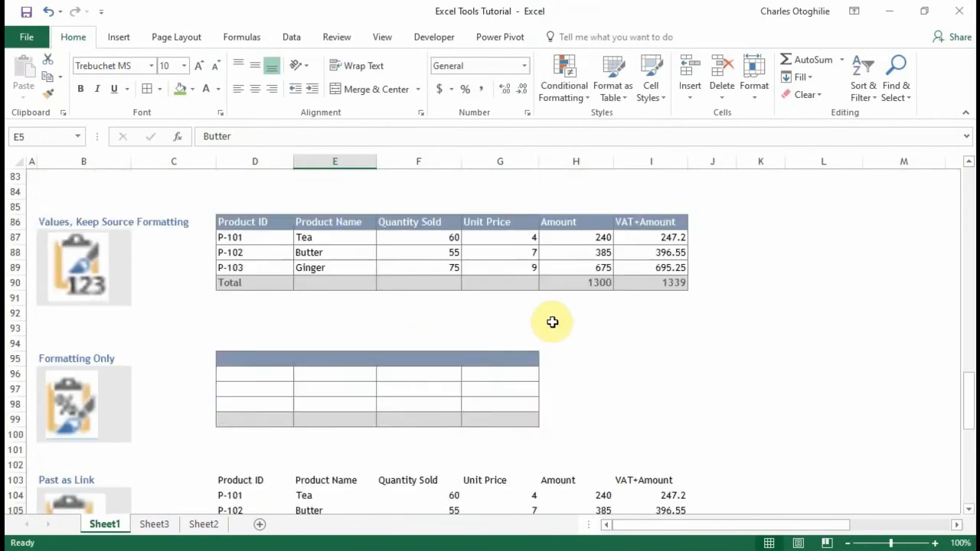
scroll(555, 321, down, 8)
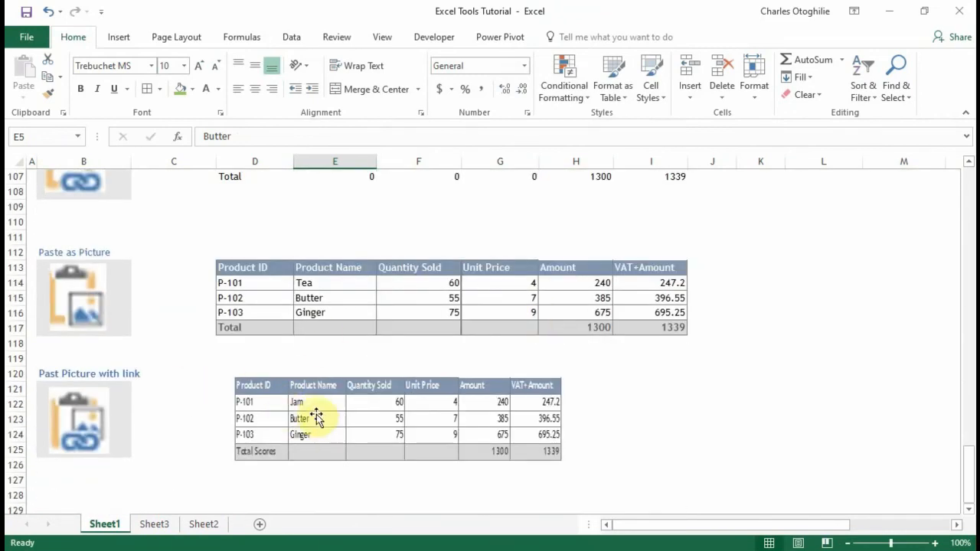
click(639, 430)
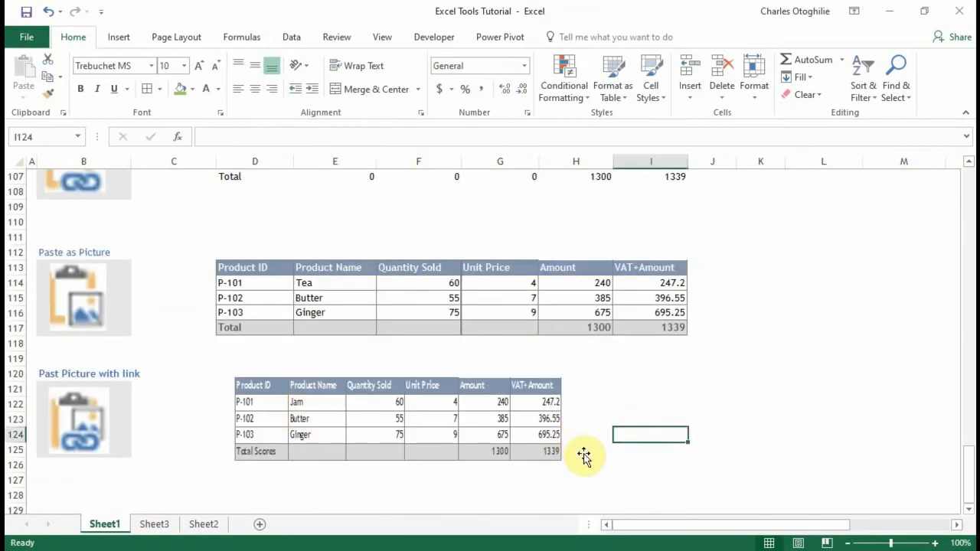
scroll(599, 450, down, 1)
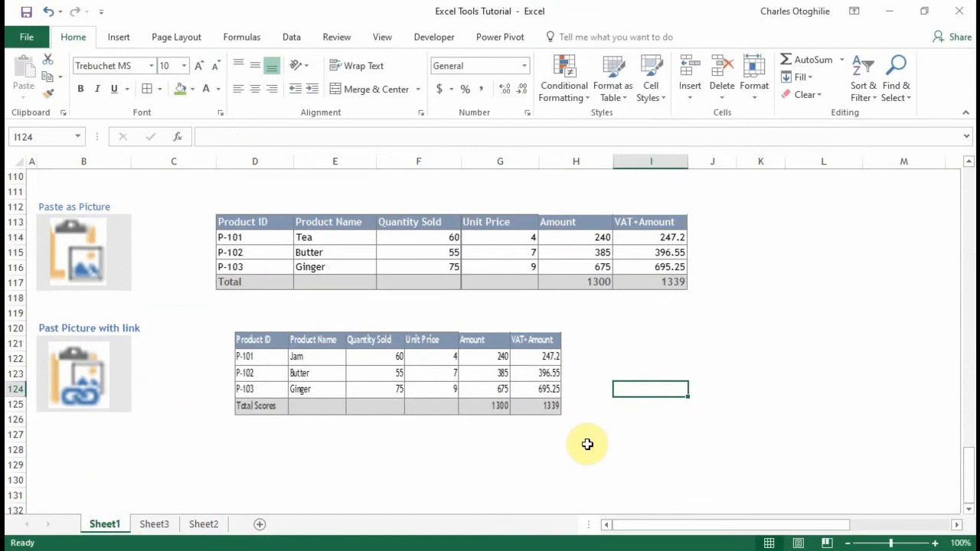
Open the Office Clipboard pane in view of the empty cells beside the source table, around column L of Sheet1.
scroll(468, 428, up, 20)
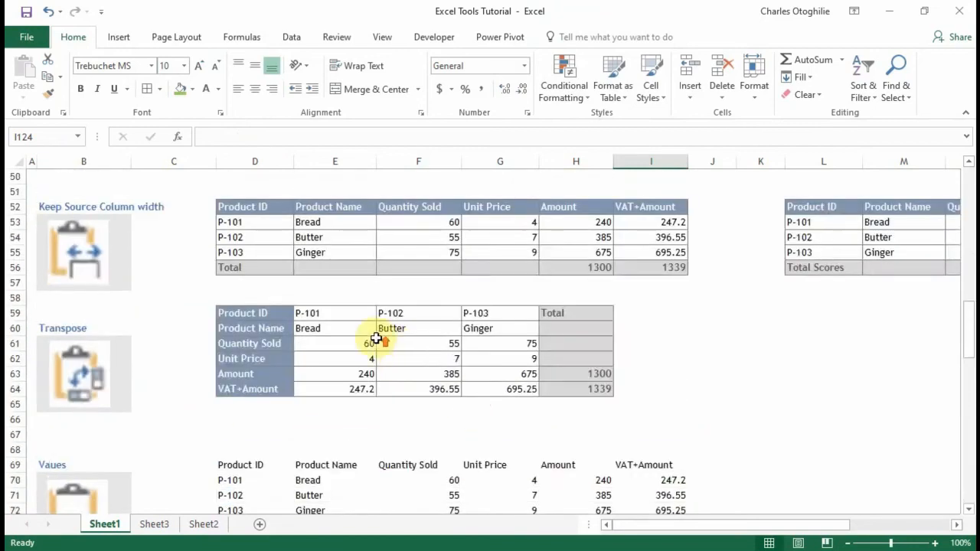
scroll(376, 339, up, 16)
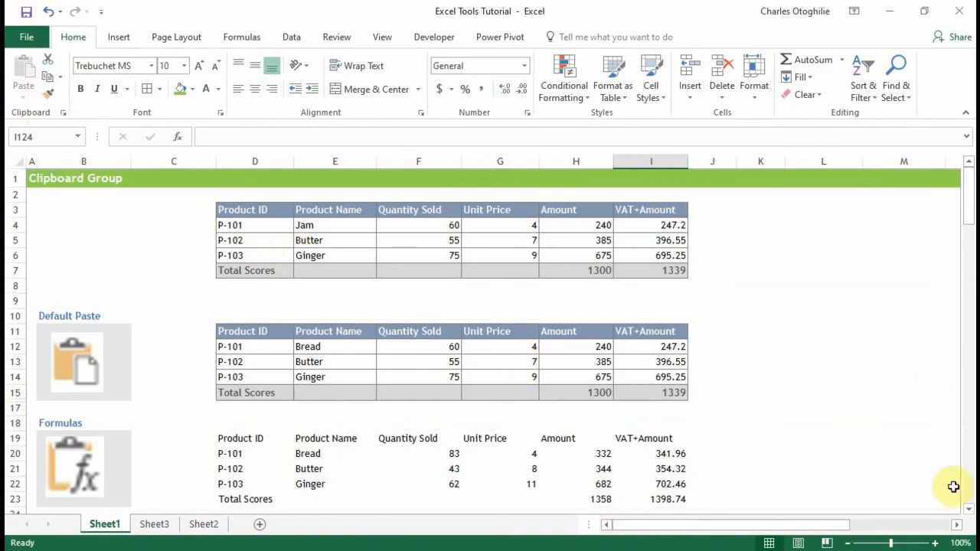
drag(840, 525, 926, 524)
click(579, 254)
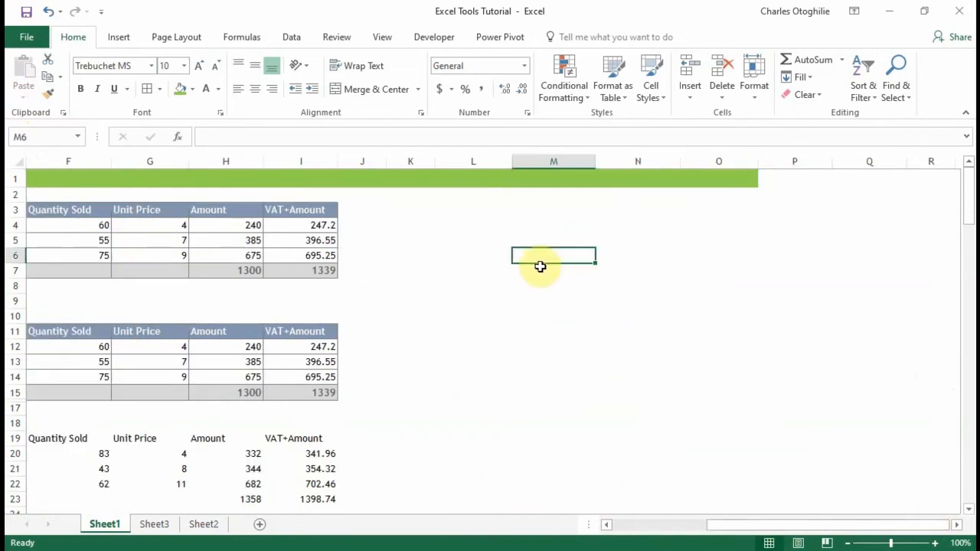
click(65, 115)
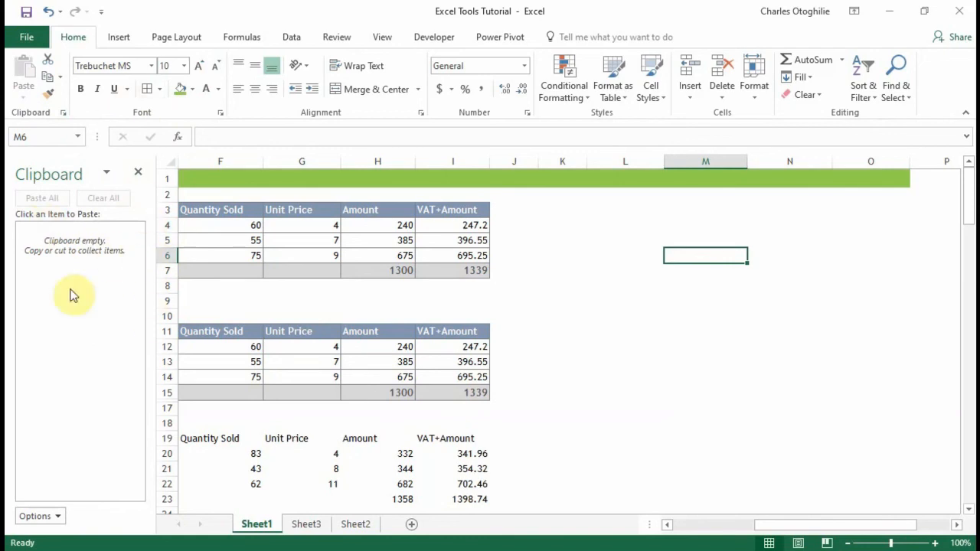
click(633, 208)
click(630, 269)
click(655, 242)
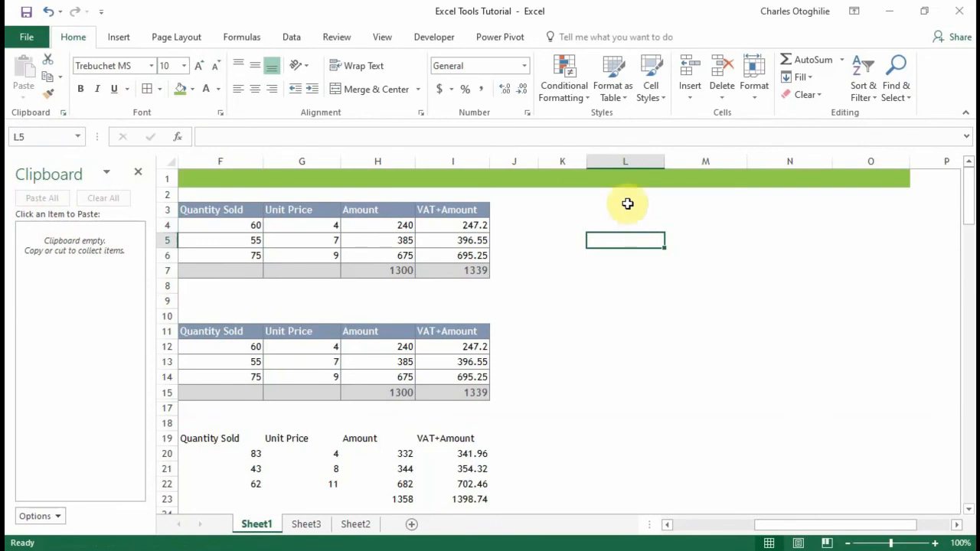
Insert a 1" by 1" rectangle shape and place it across columns L and M, about rows 4 to 8.
click(118, 36)
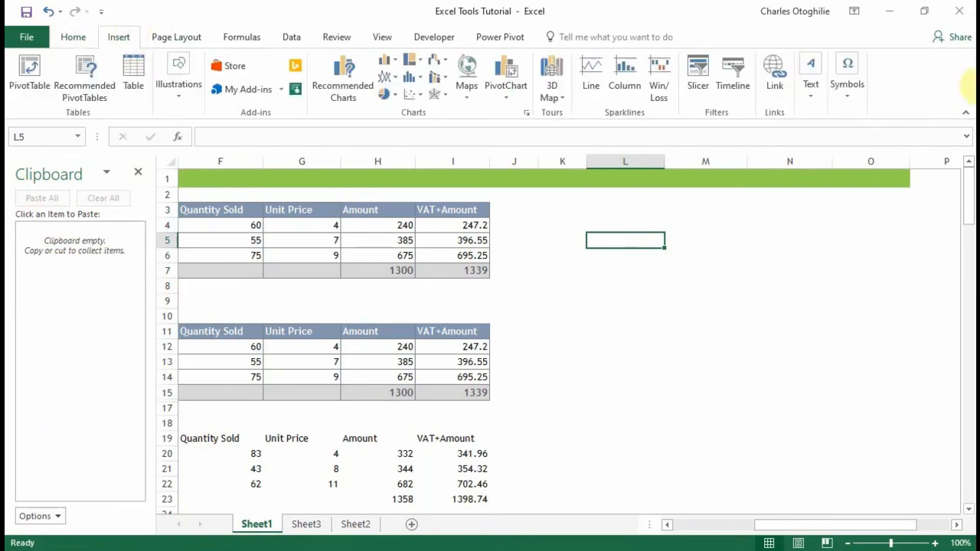
click(180, 94)
click(243, 147)
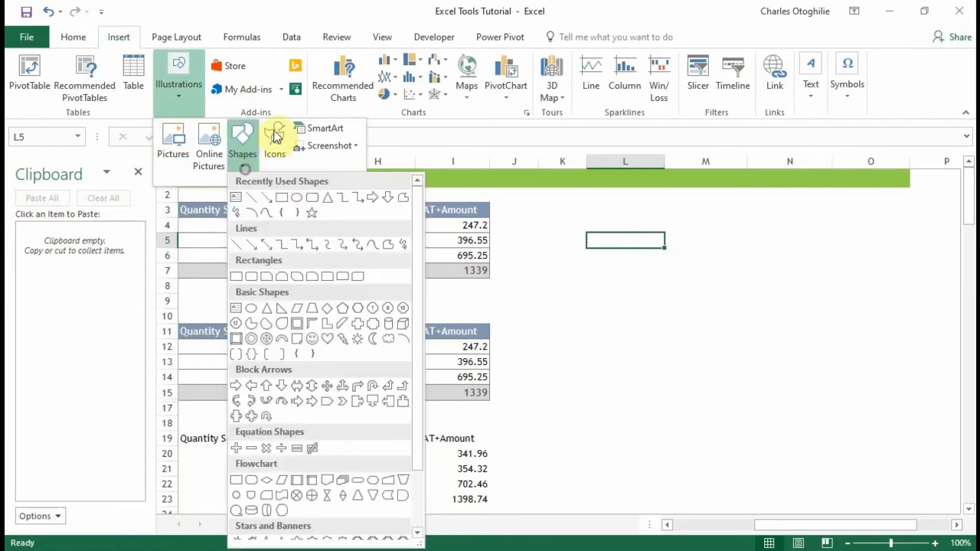
click(281, 200)
click(641, 269)
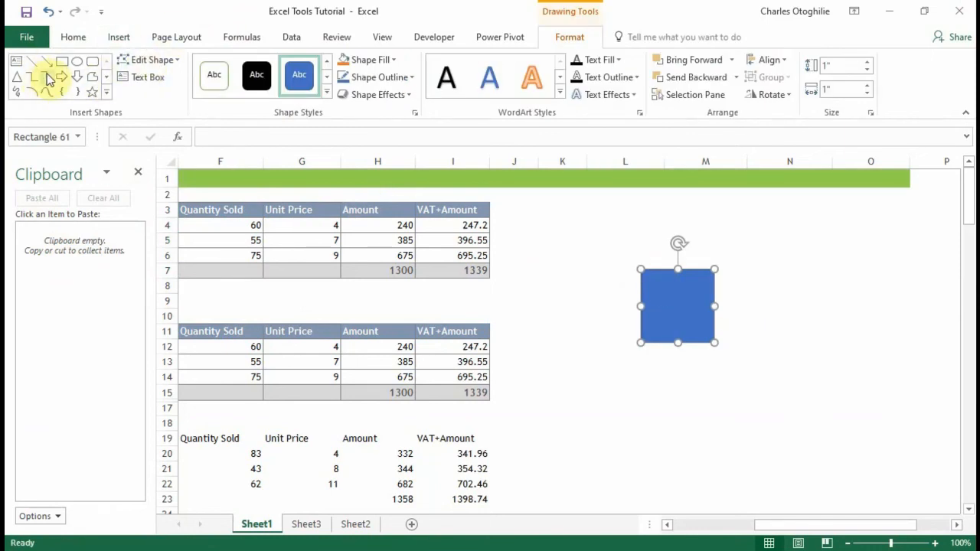
drag(677, 313, 667, 269)
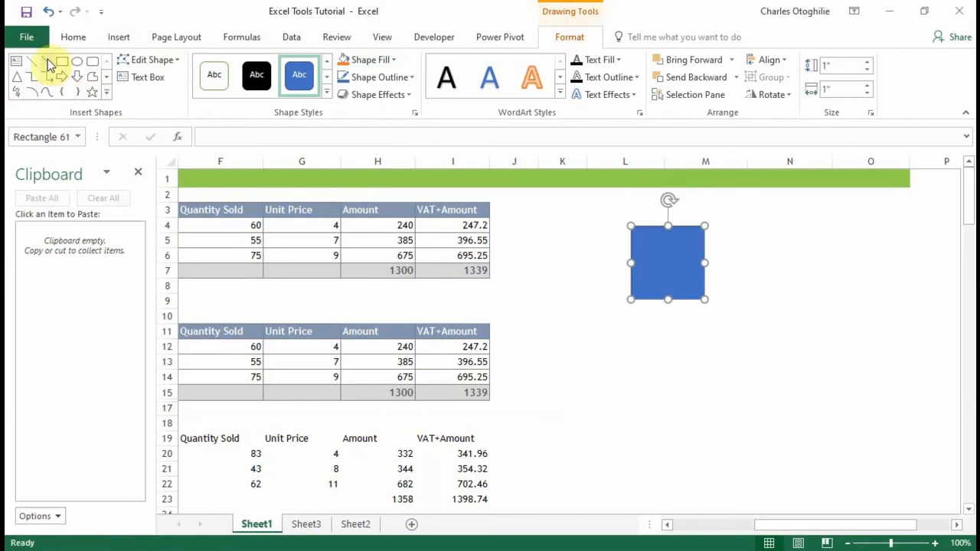
Draw a straight arrow about 1" by 1" to the right of the square and an elbow arrow connector to its left.
click(48, 63)
drag(771, 228, 844, 301)
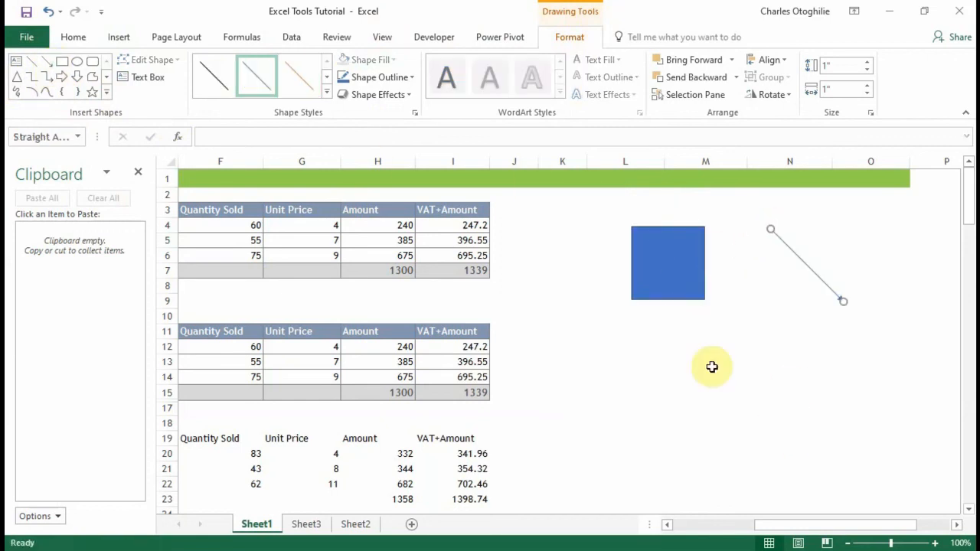
click(50, 78)
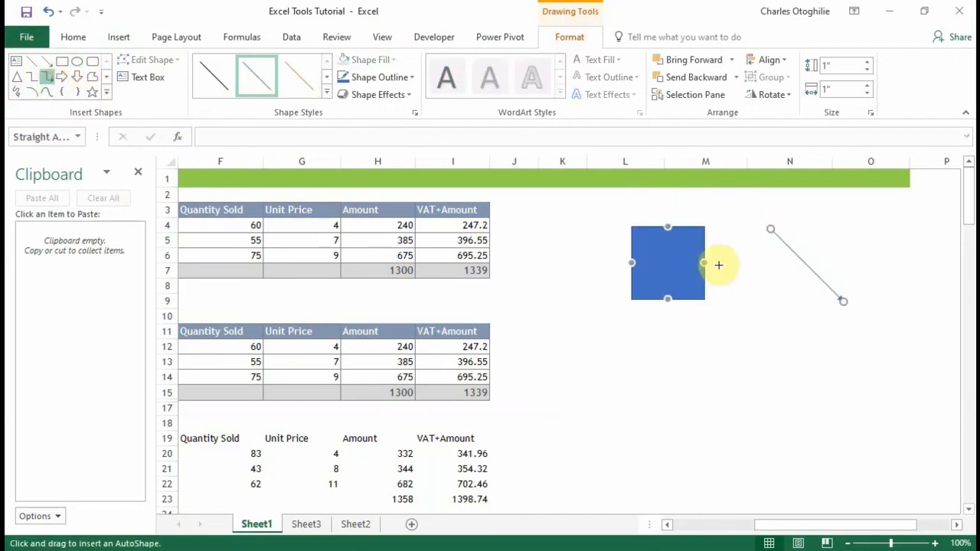
click(548, 244)
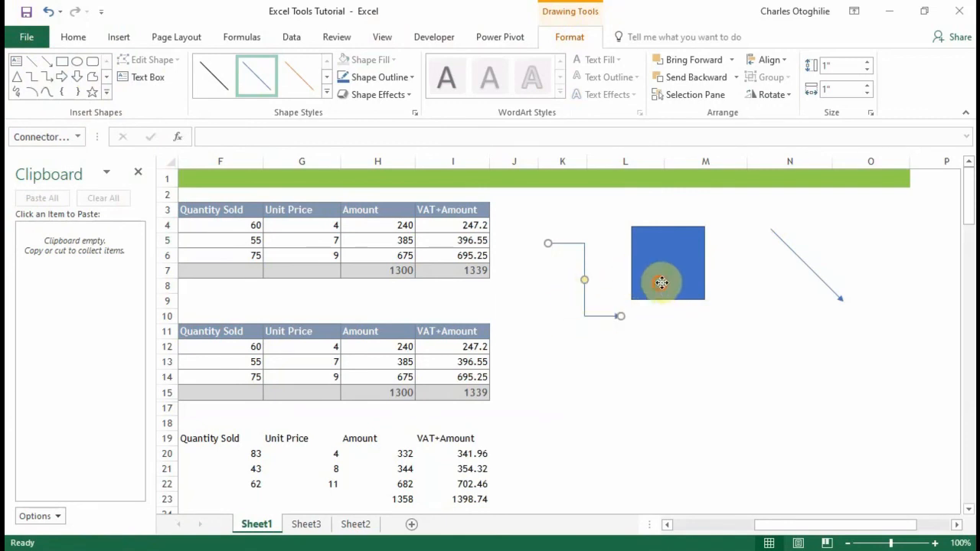
Copy the blue square, the elbow arrow connector and the straight arrow one after another to collect them in the Office Clipboard.
click(660, 283)
click(81, 37)
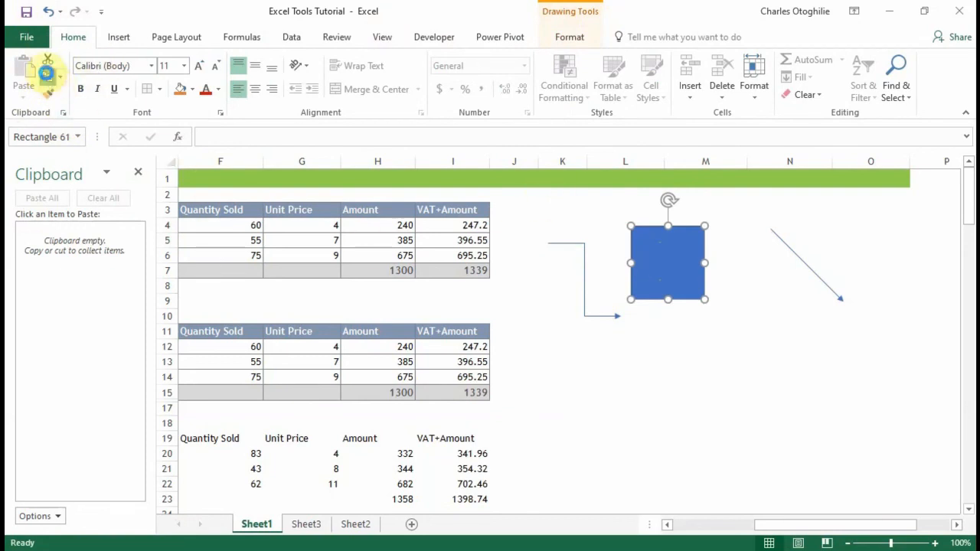
click(47, 75)
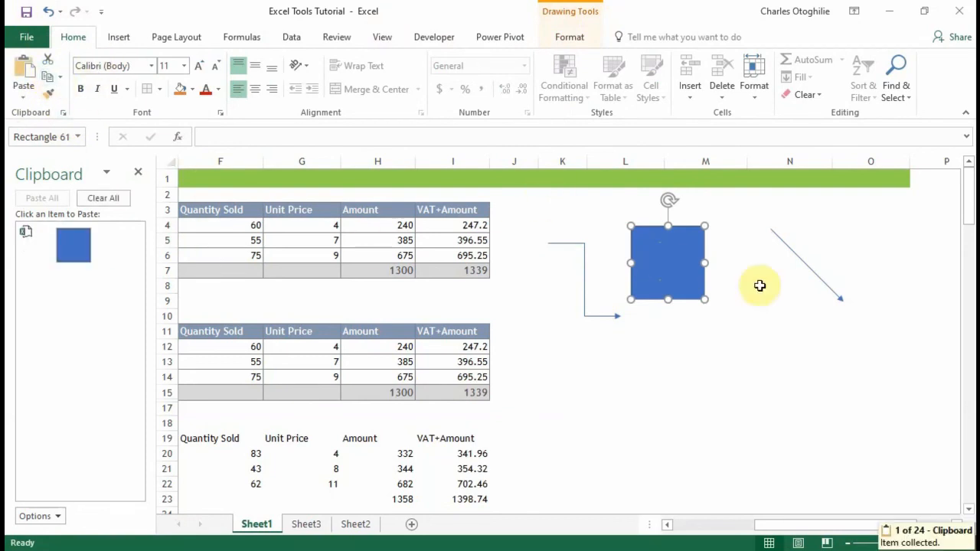
click(583, 279)
click(48, 78)
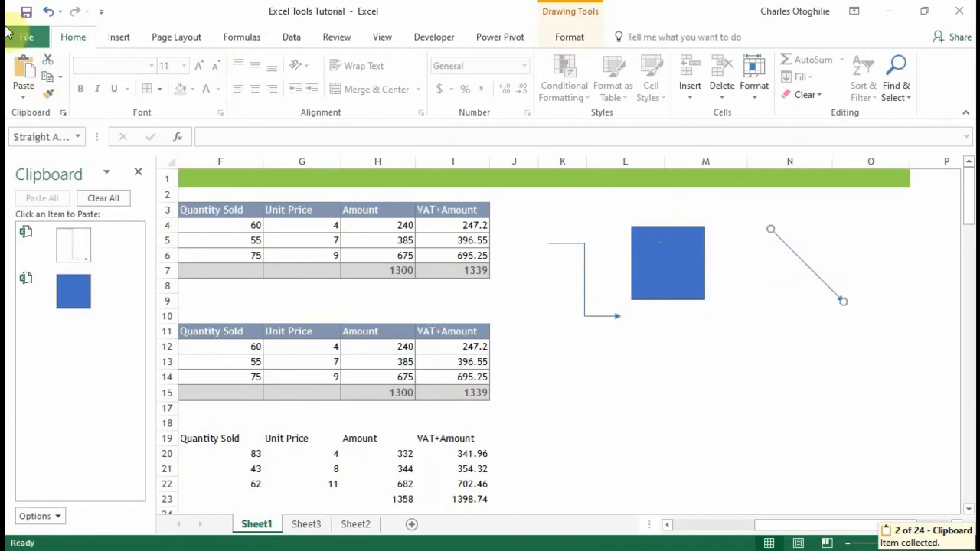
click(48, 80)
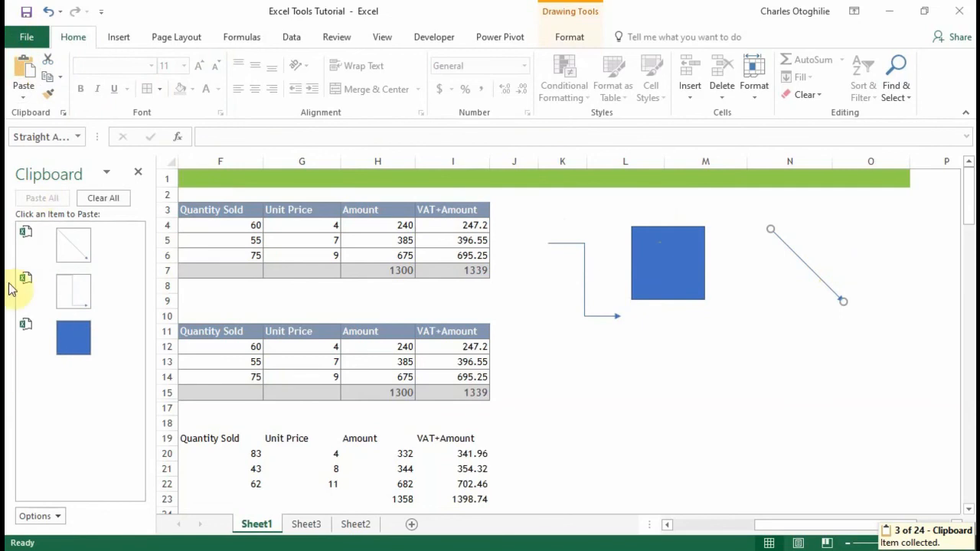
Delete the blue square, the elbow arrow connector and the straight arrow from the sheet.
click(687, 249)
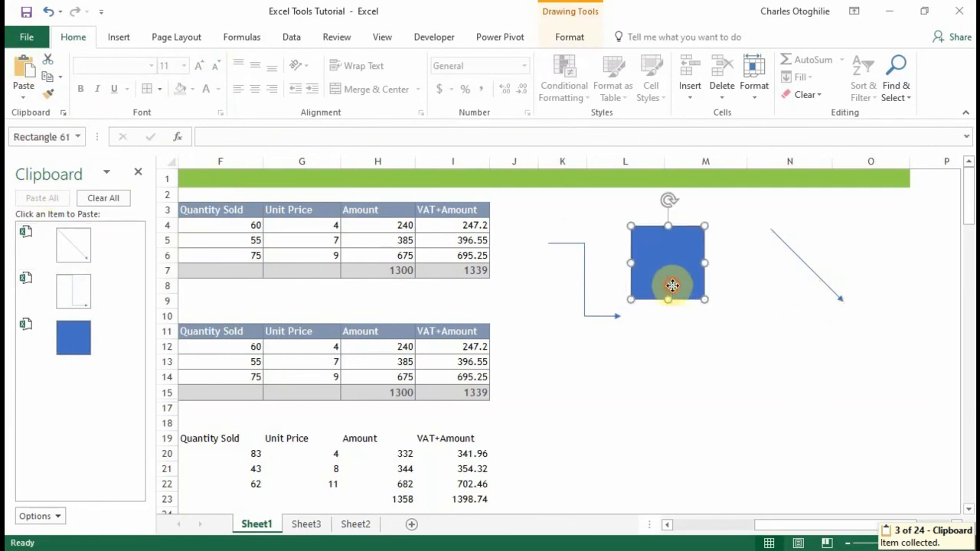
key(Delete)
click(582, 286)
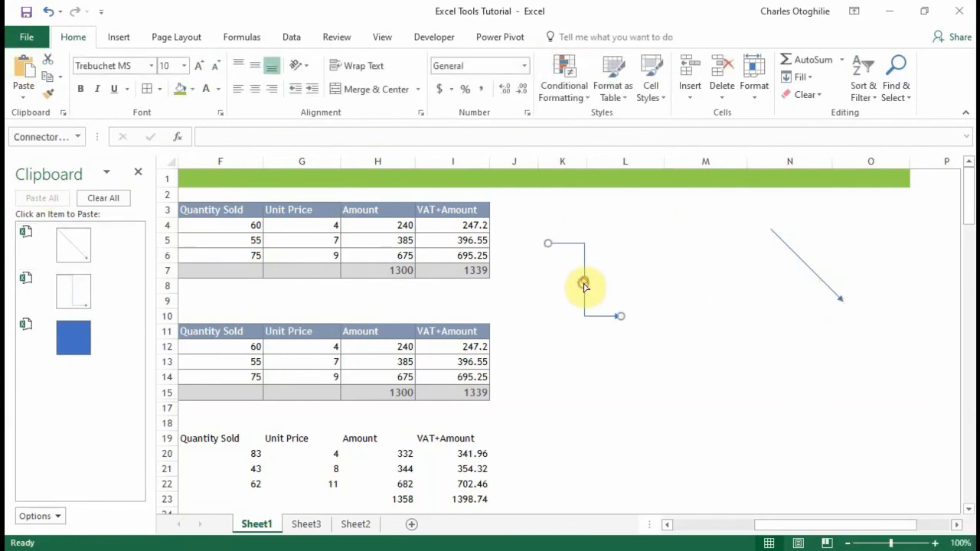
key(Delete)
click(804, 261)
key(Delete)
click(705, 286)
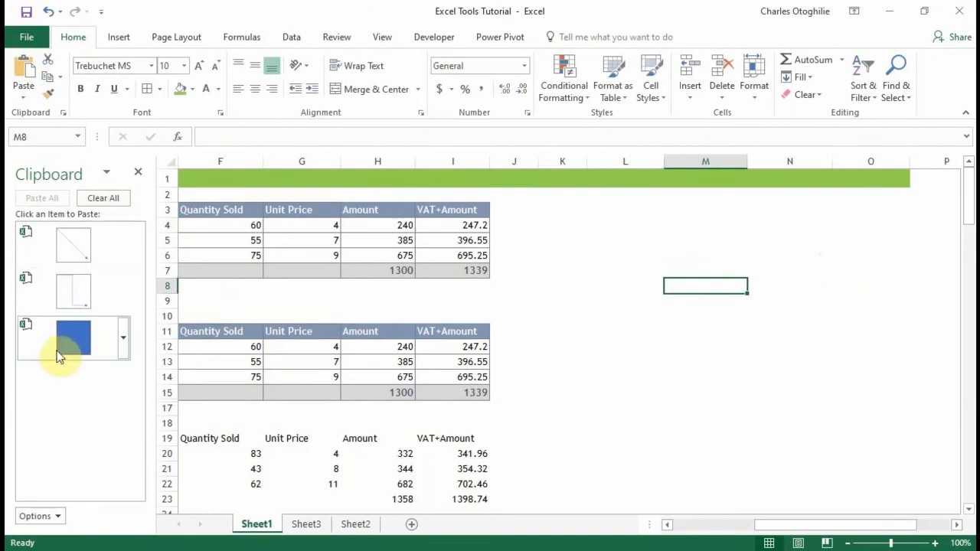
Paste the blue square from the Office Clipboard, move it to columns L and M from row 4, and shorten it to end at row 7.
click(690, 256)
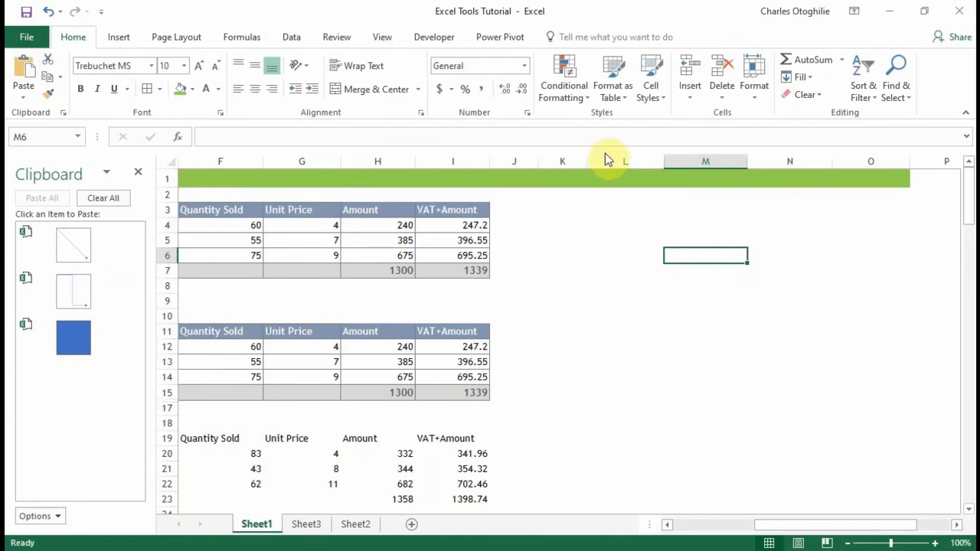
mouse_move(74, 338)
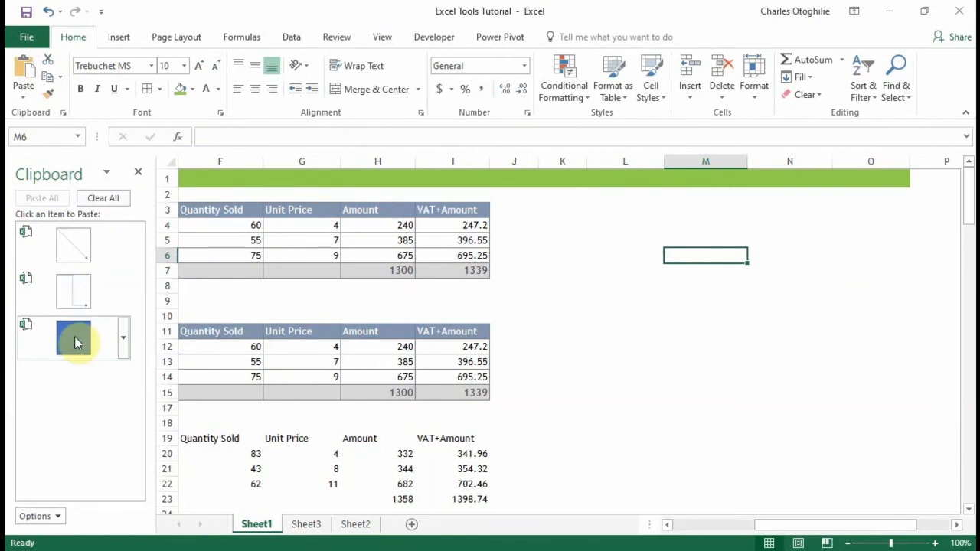
click(124, 337)
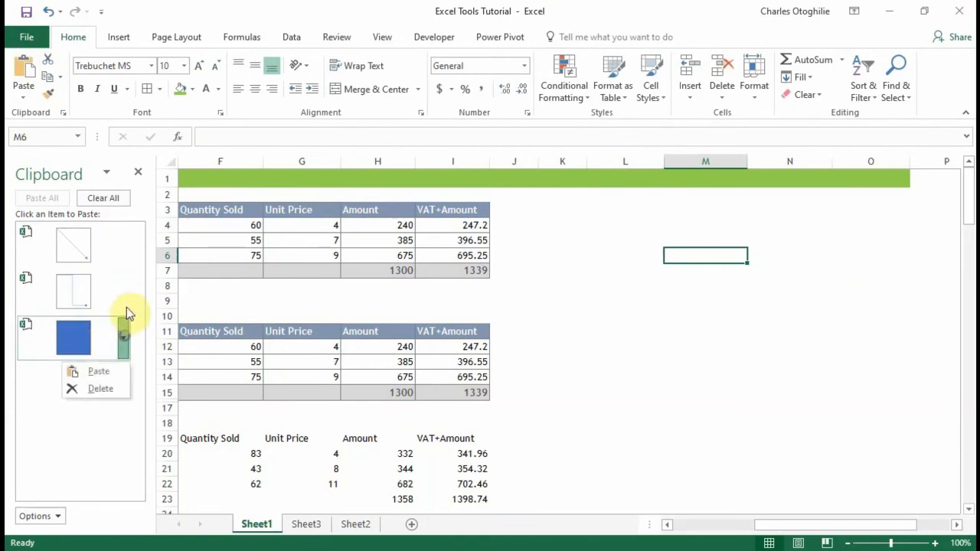
click(99, 372)
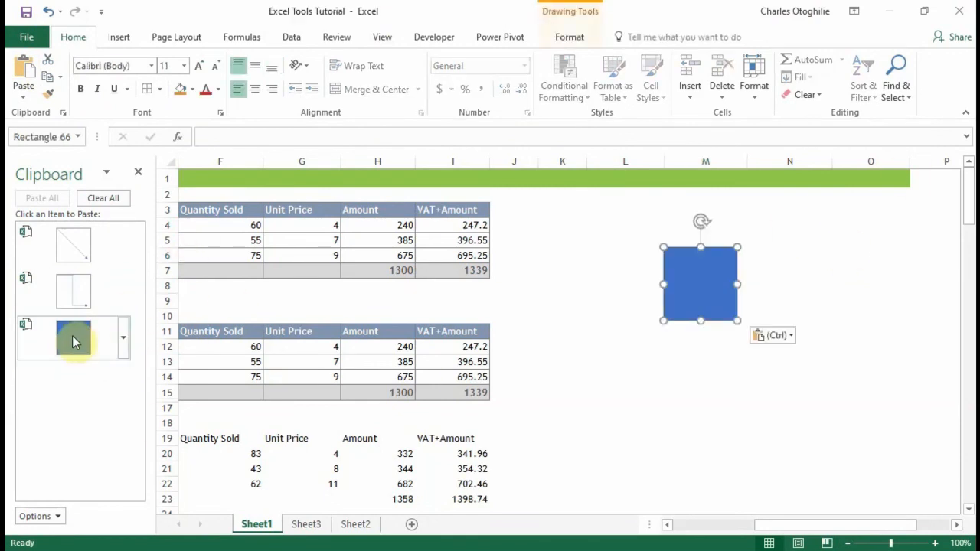
drag(706, 285, 652, 262)
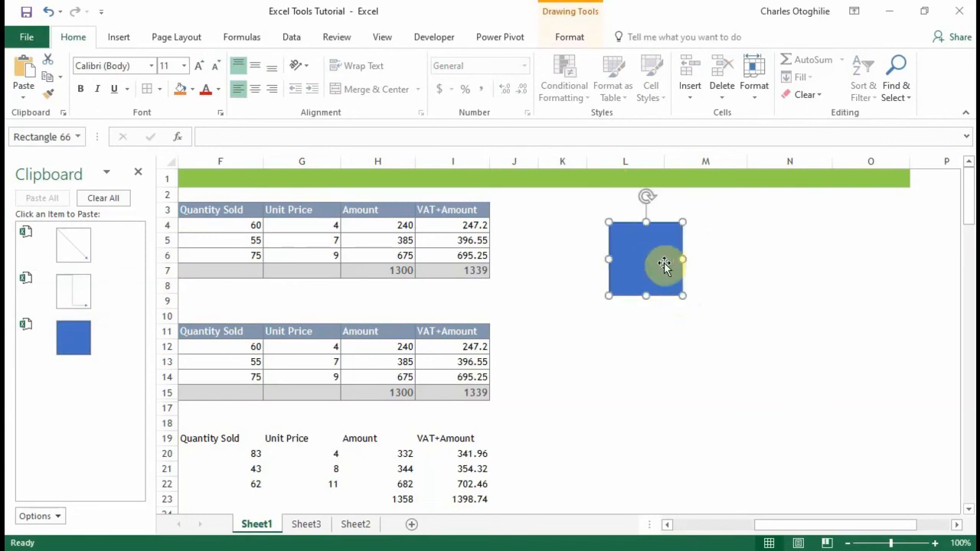
mouse_move(649, 295)
mouse_down()
mouse_move(651, 265)
mouse_move(646, 300)
mouse_move(652, 284)
mouse_up()
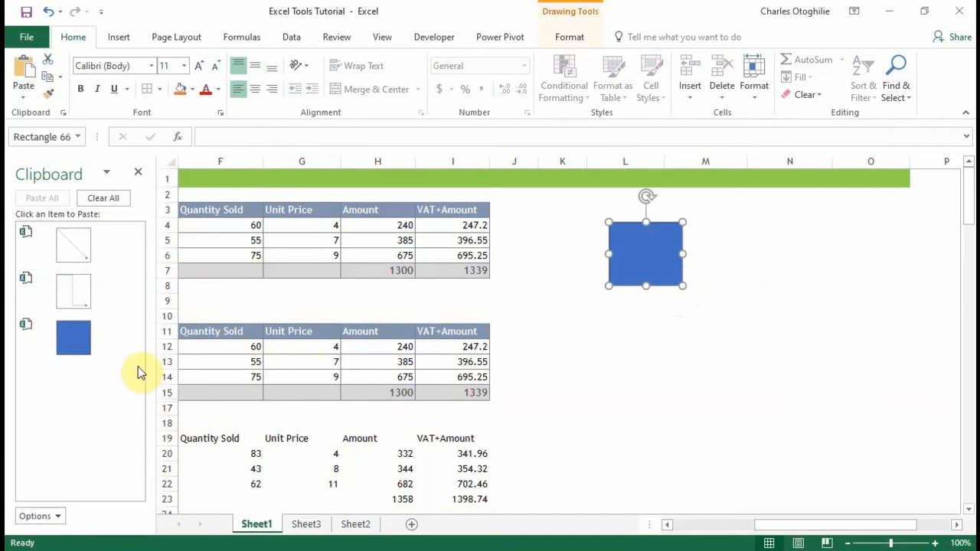
Paste three more blue squares from the Office Clipboard and line them up in a row below the first, about rows 11 to 15.
click(94, 341)
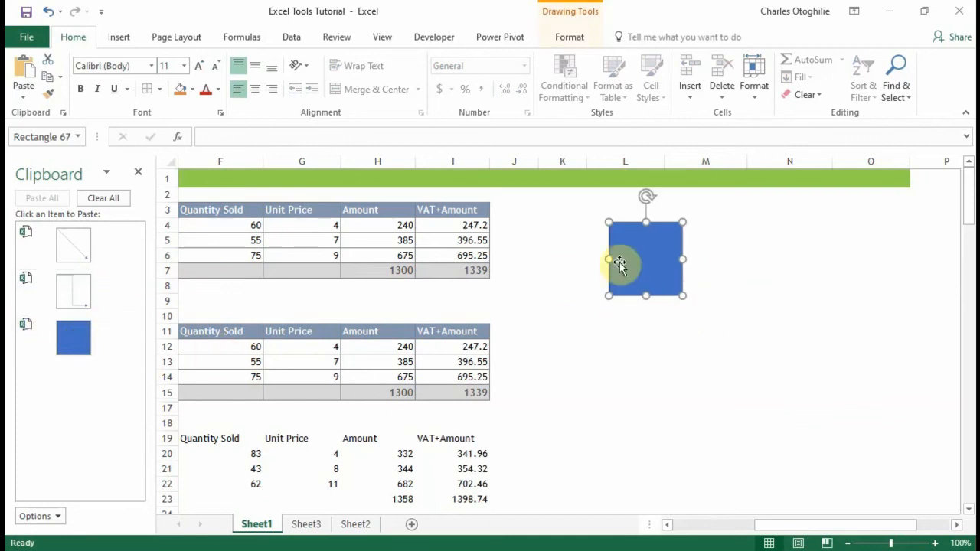
drag(629, 263, 546, 360)
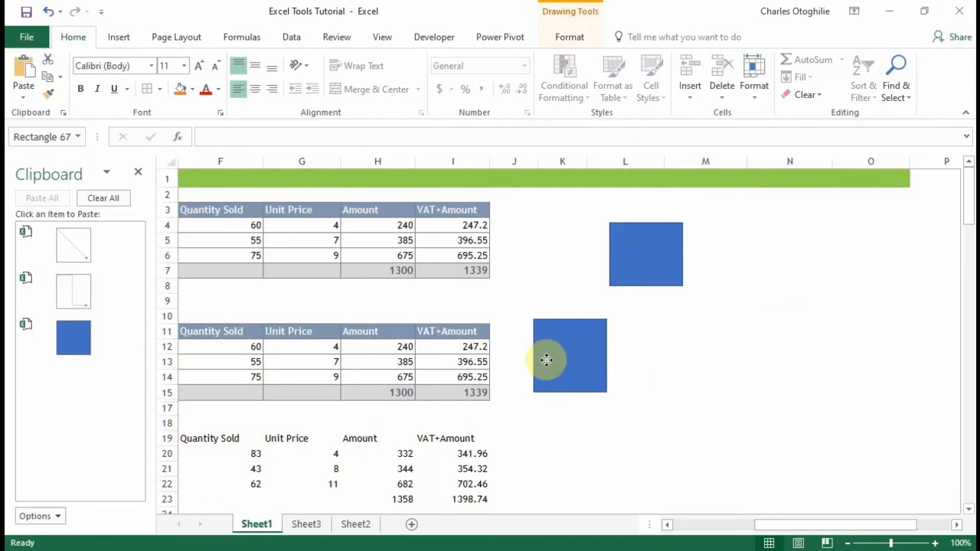
click(61, 340)
drag(572, 383, 655, 351)
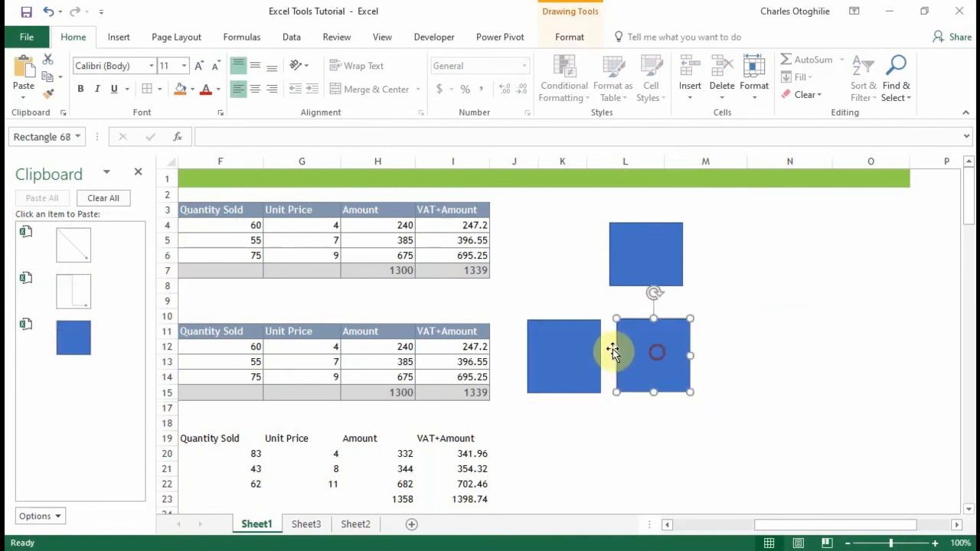
click(62, 339)
drag(685, 363, 764, 356)
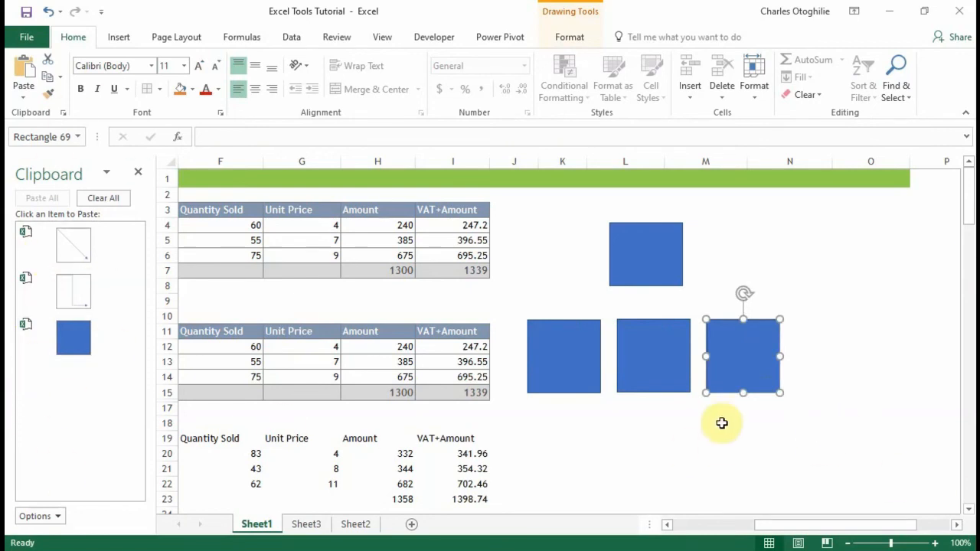
Paste the straight arrow from the Office Clipboard, connect the upper rectangle to the middle lower square, and shift the rectangle directly above it.
click(814, 283)
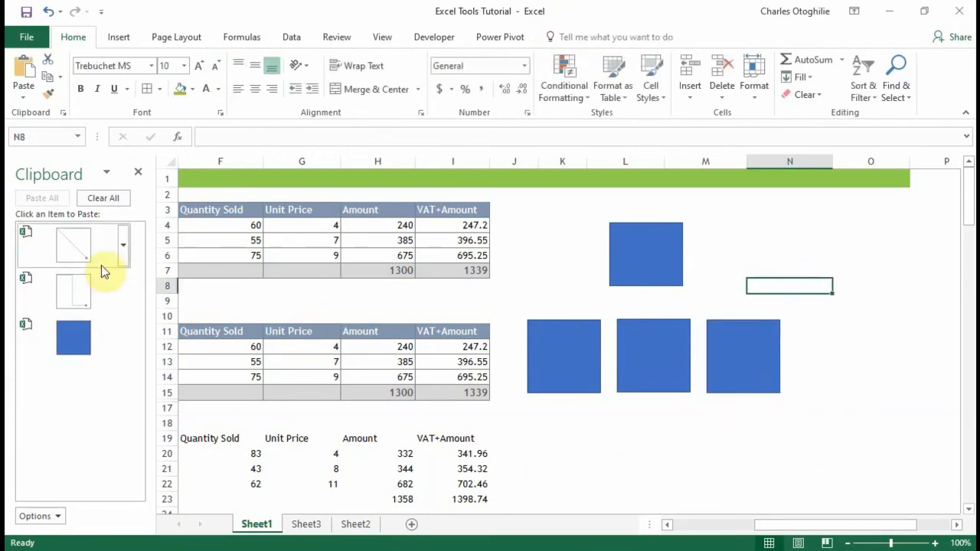
click(82, 252)
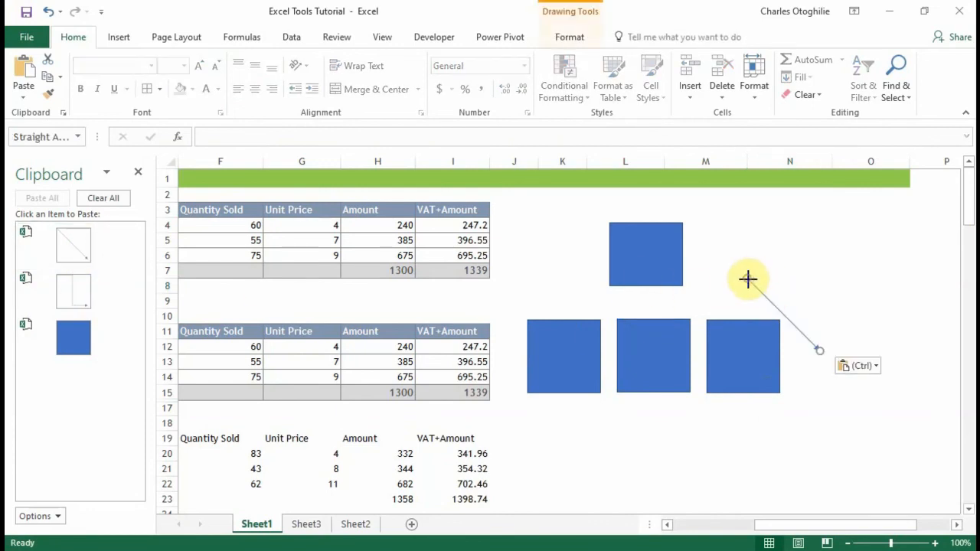
drag(748, 279, 644, 294)
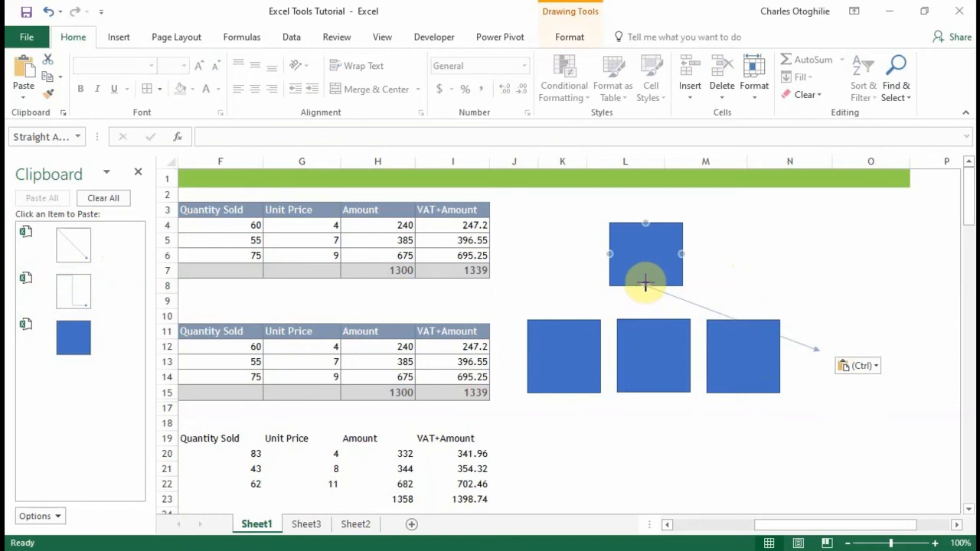
drag(646, 283, 645, 285)
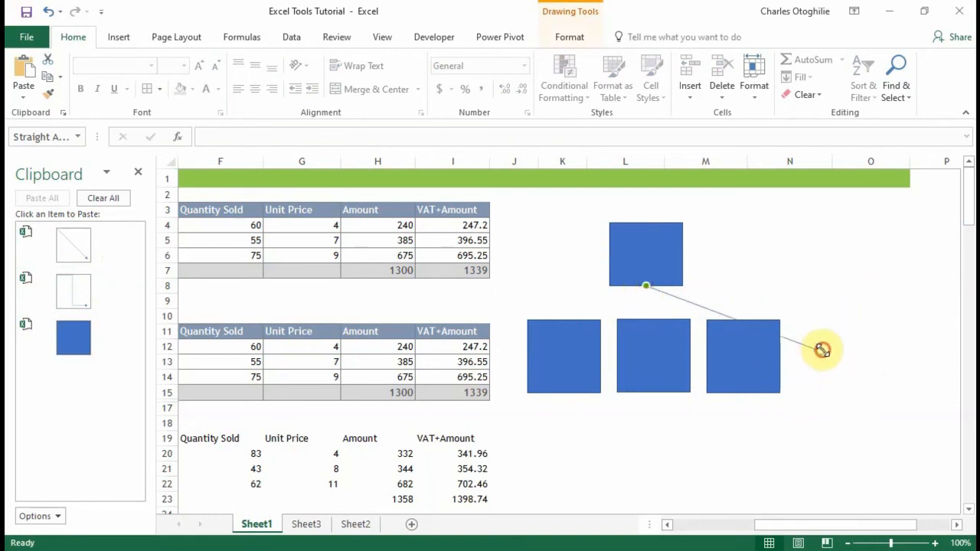
drag(822, 350, 654, 322)
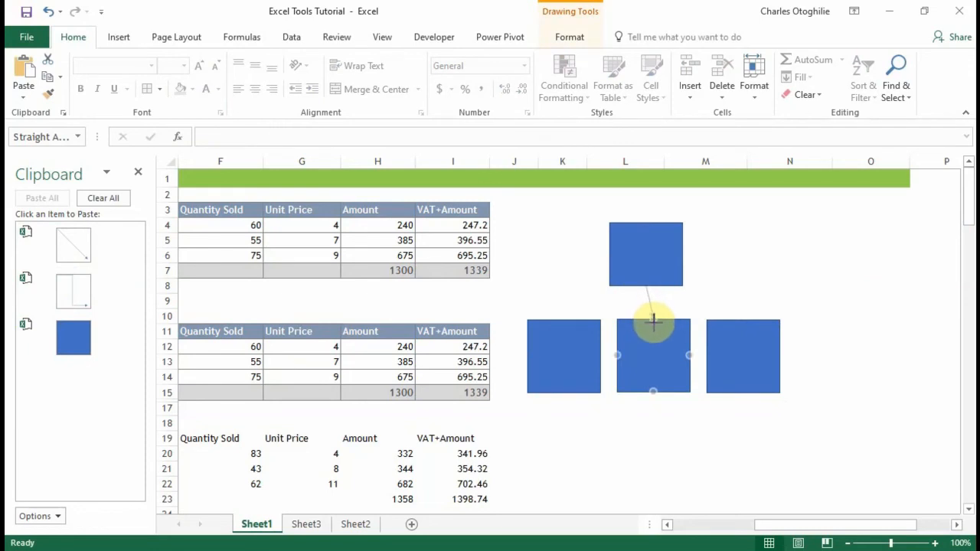
click(768, 258)
click(658, 277)
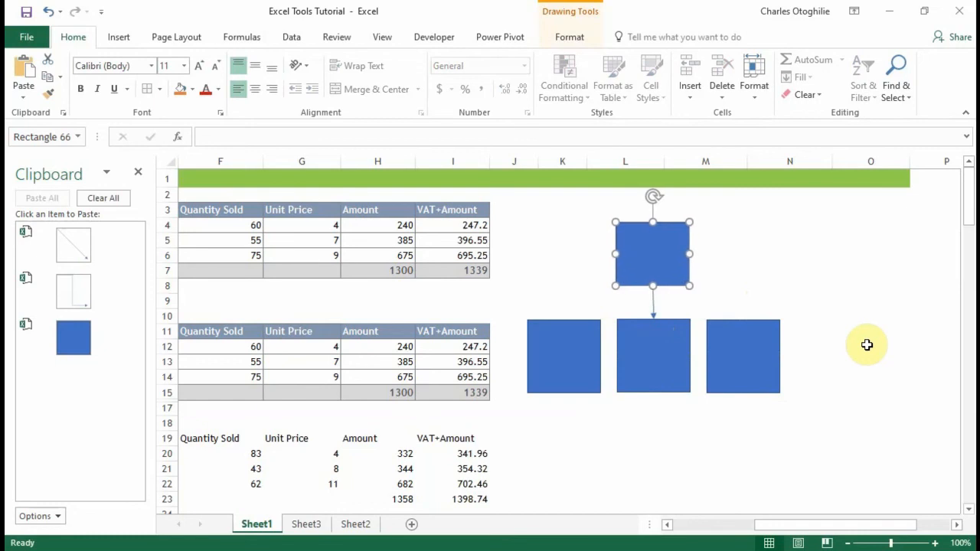
Paste the elbow arrow connector from the Office Clipboard and connect the upper rectangle's bottom to the top of the rightmost lower square.
click(837, 255)
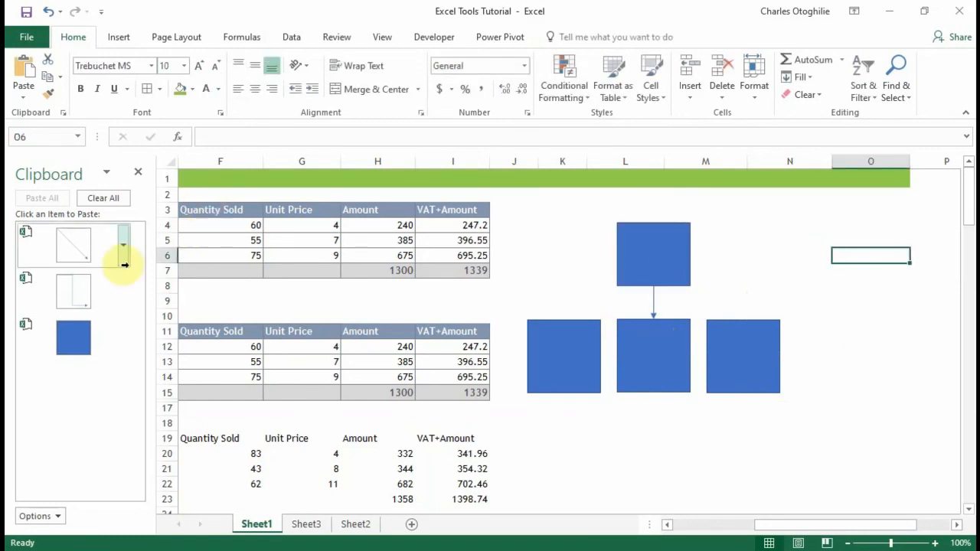
click(74, 295)
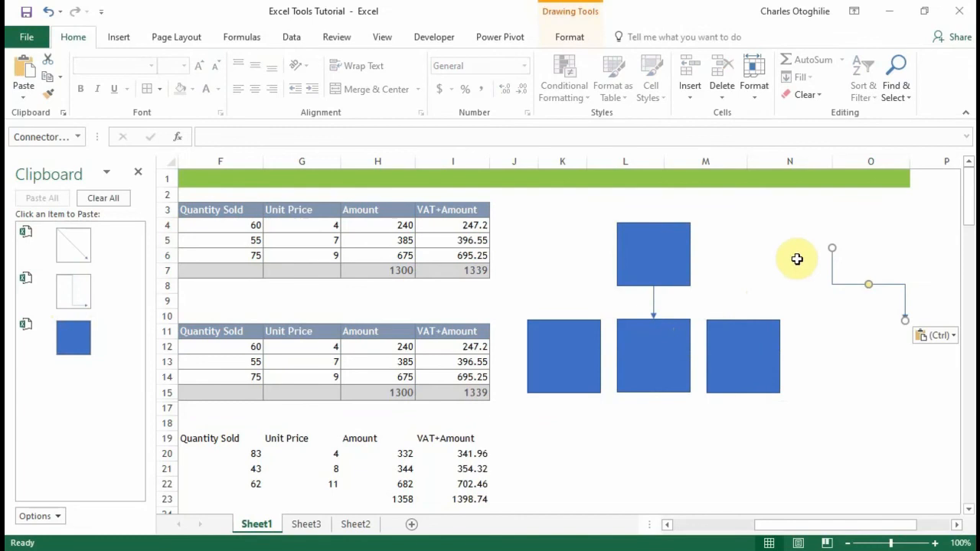
drag(833, 246, 653, 285)
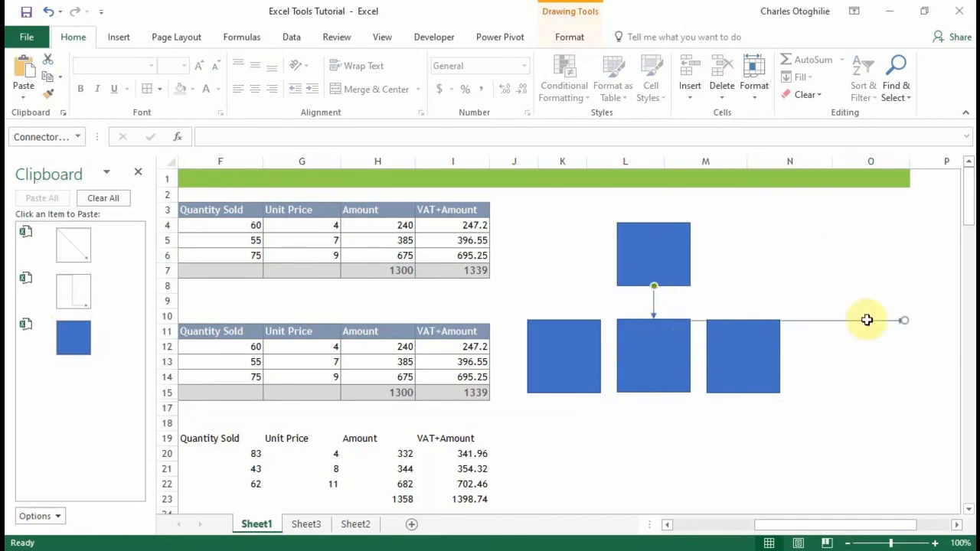
drag(902, 321, 744, 315)
Paste another elbow arrow connector from the Office Clipboard and connect the upper rectangle's bottom to the top of the leftmost lower square.
click(788, 256)
click(73, 247)
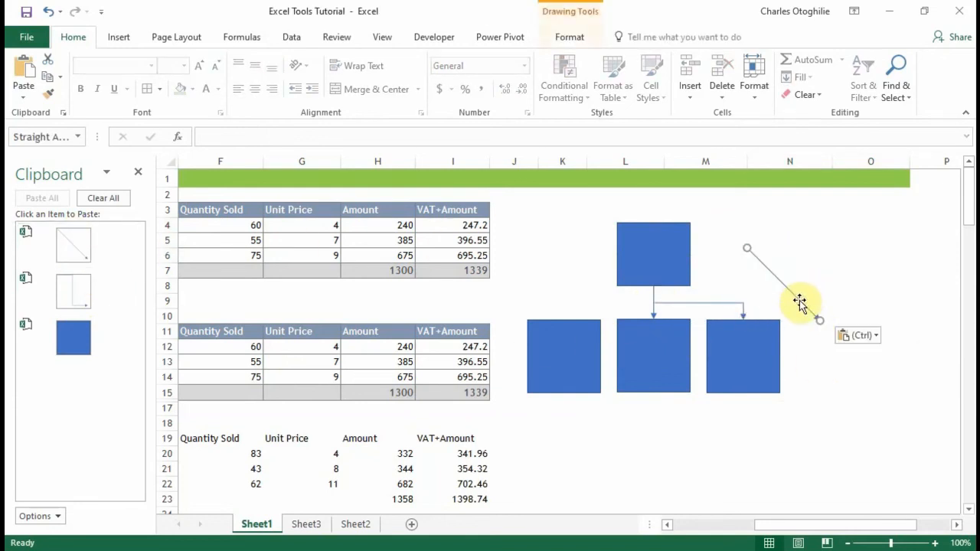
key(Delete)
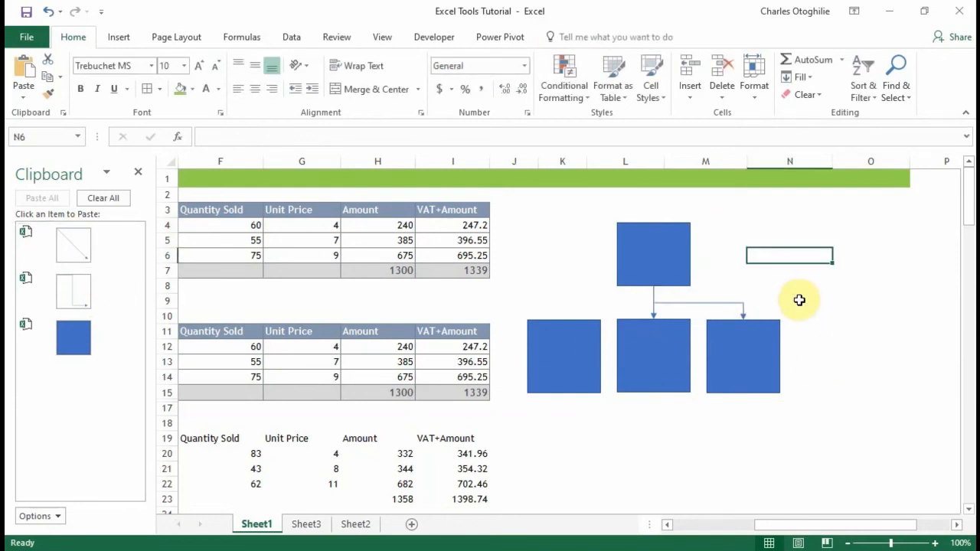
click(73, 295)
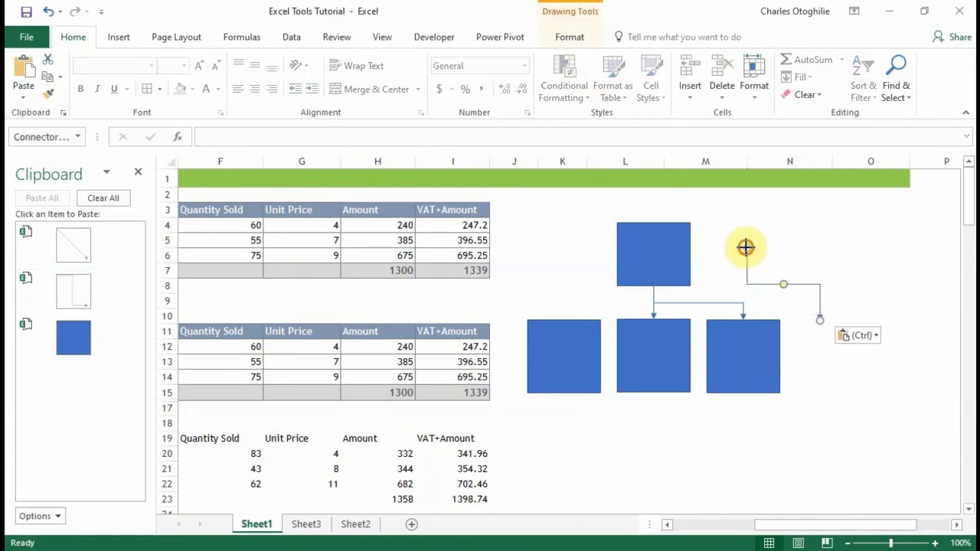
drag(746, 247, 638, 288)
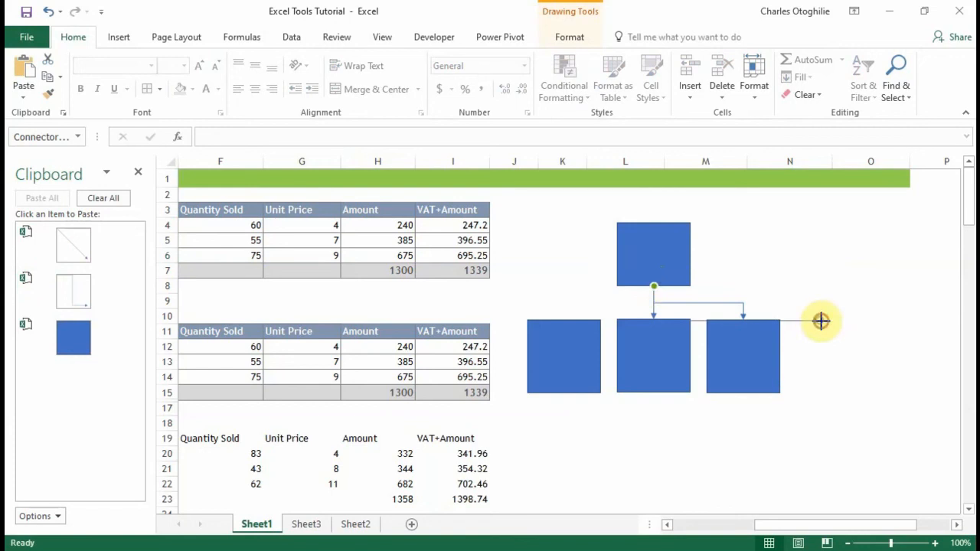
drag(821, 322, 563, 321)
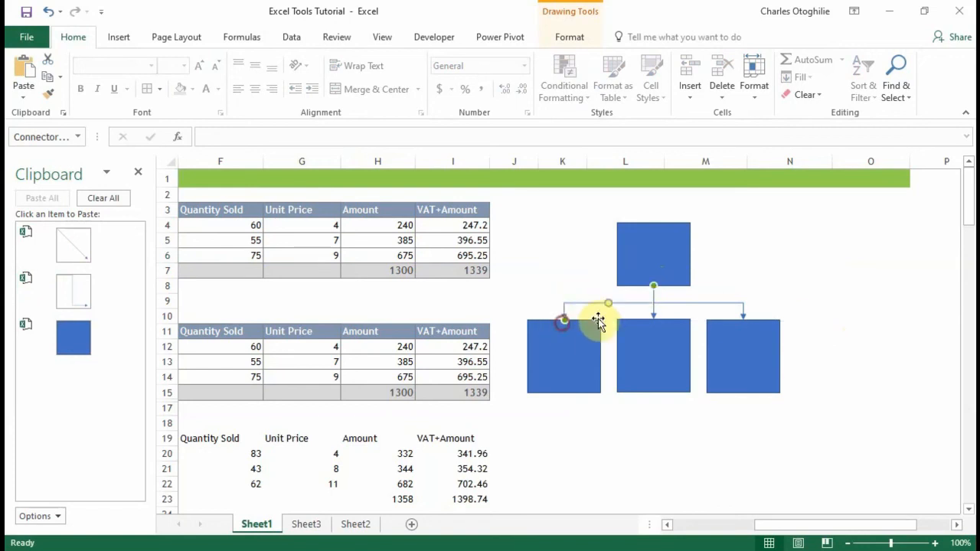
click(861, 281)
drag(861, 383, 861, 396)
click(742, 500)
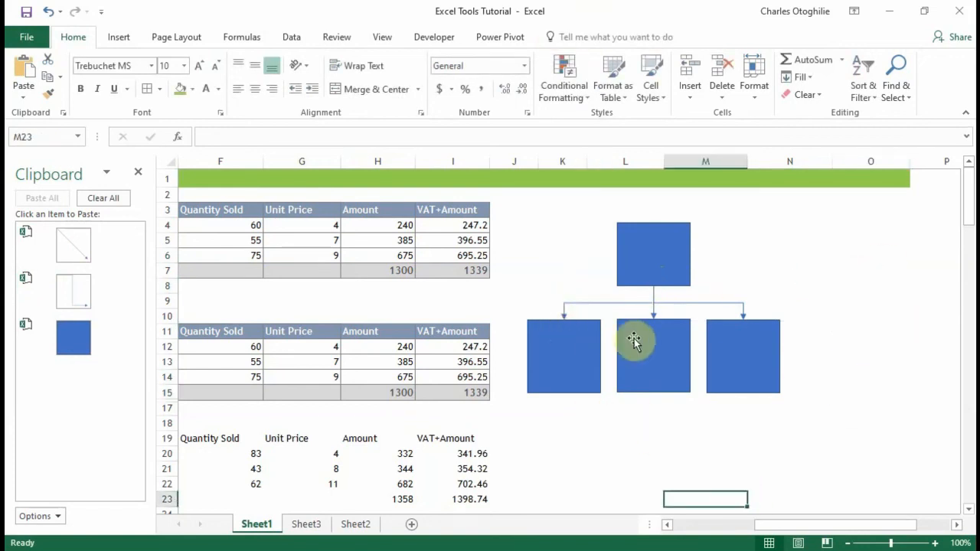
Select the three lower squares together and shorten them from below so they end at about row 13.
click(558, 376)
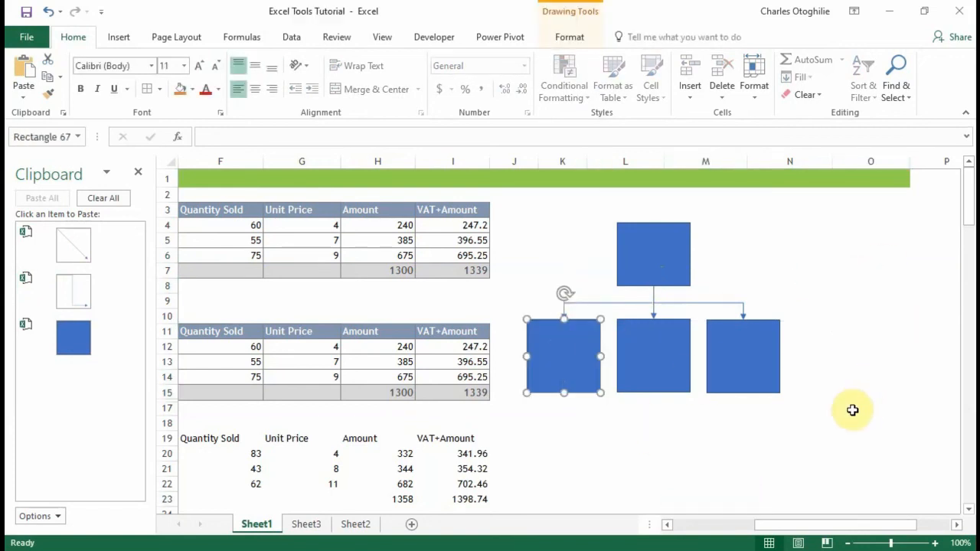
shift+click(656, 361)
shift+click(752, 366)
drag(745, 395, 743, 366)
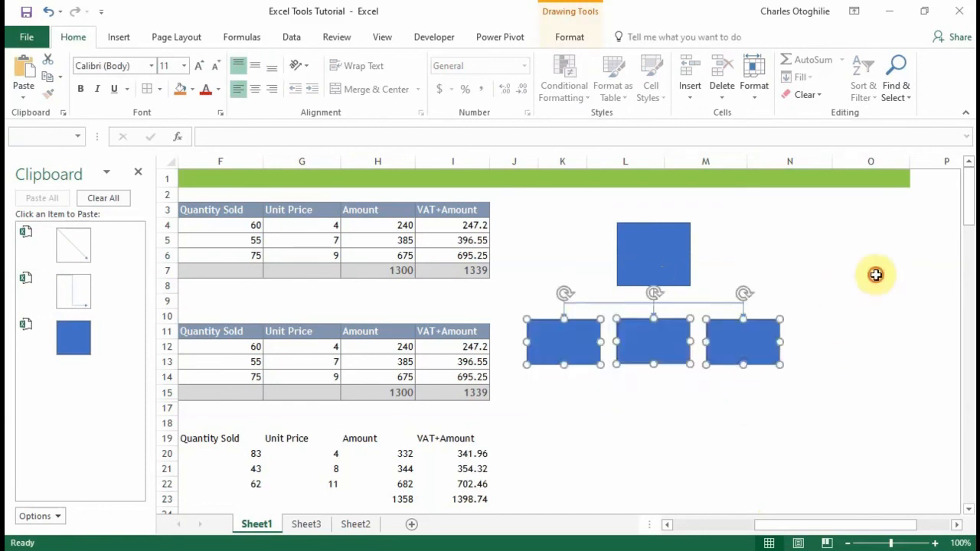
Shorten the upper rectangle by lowering its top edge to the start of row 6.
click(874, 274)
click(661, 253)
drag(653, 221, 653, 251)
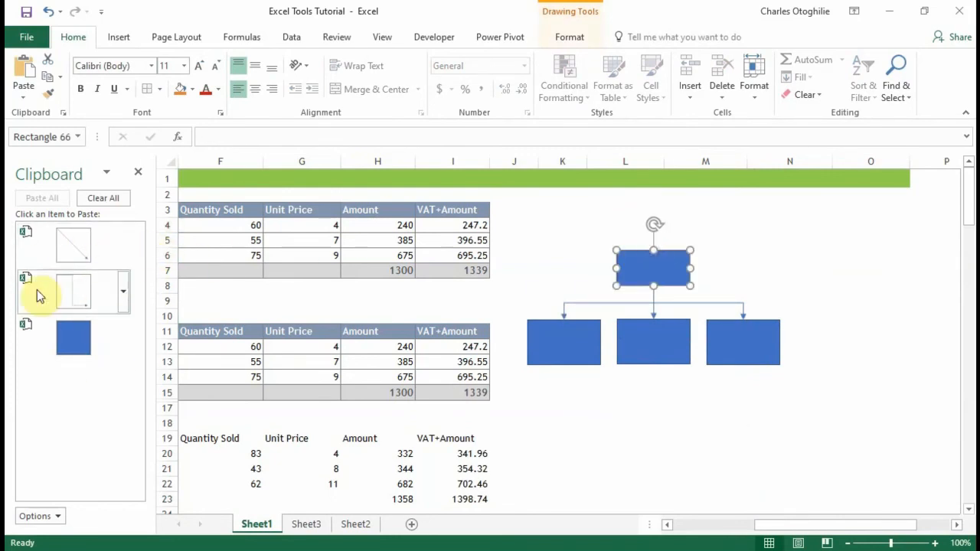
click(814, 256)
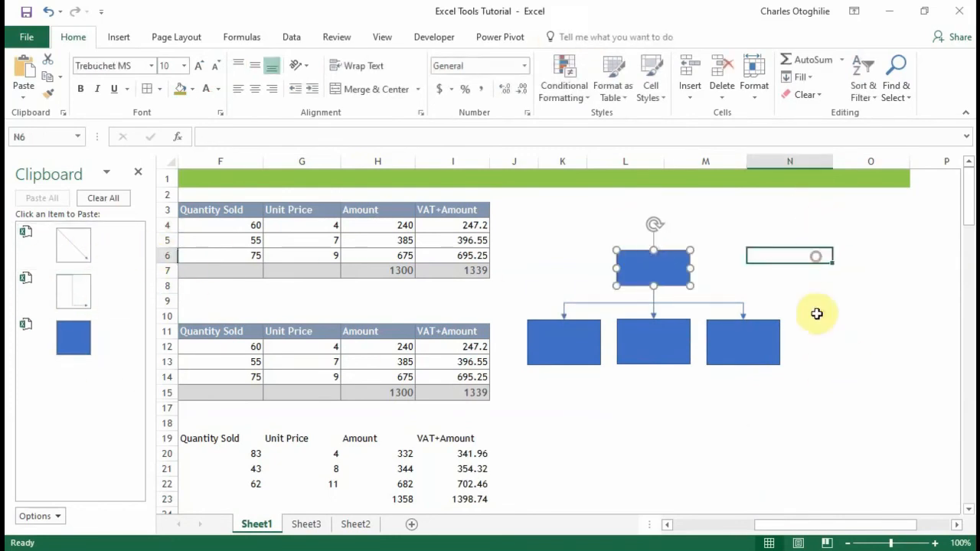
click(649, 276)
drag(655, 239, 654, 248)
click(814, 265)
click(762, 459)
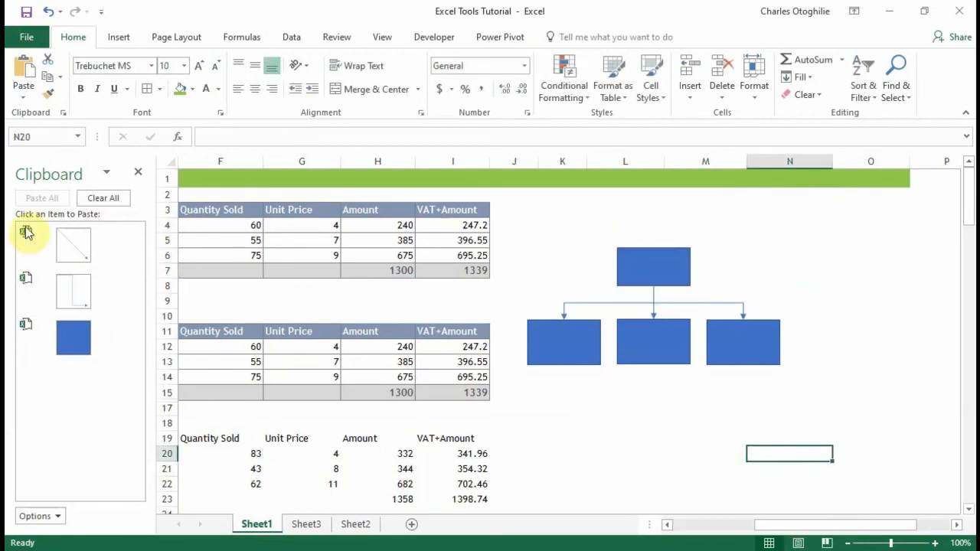
Clear all items from the Office Clipboard, and close its pane after reviewing its display options.
click(102, 197)
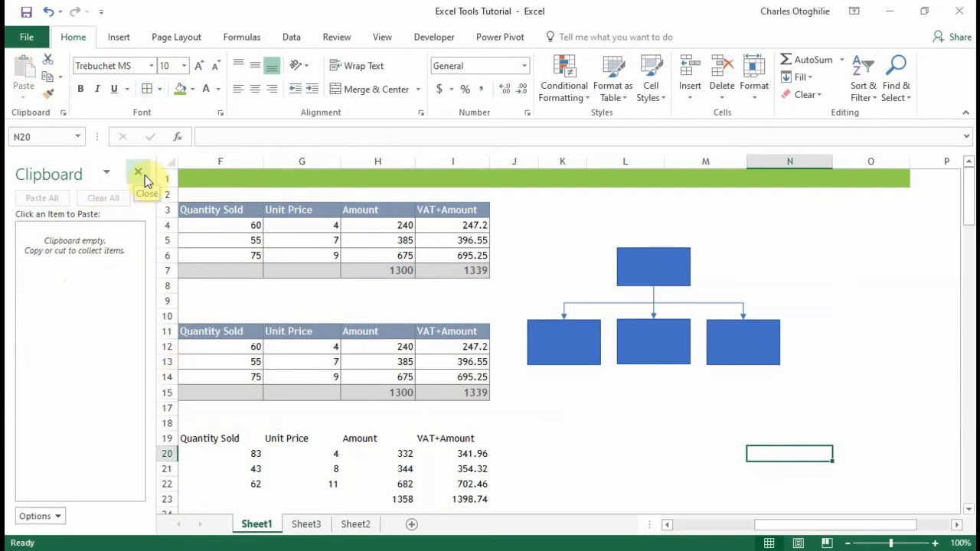
click(58, 516)
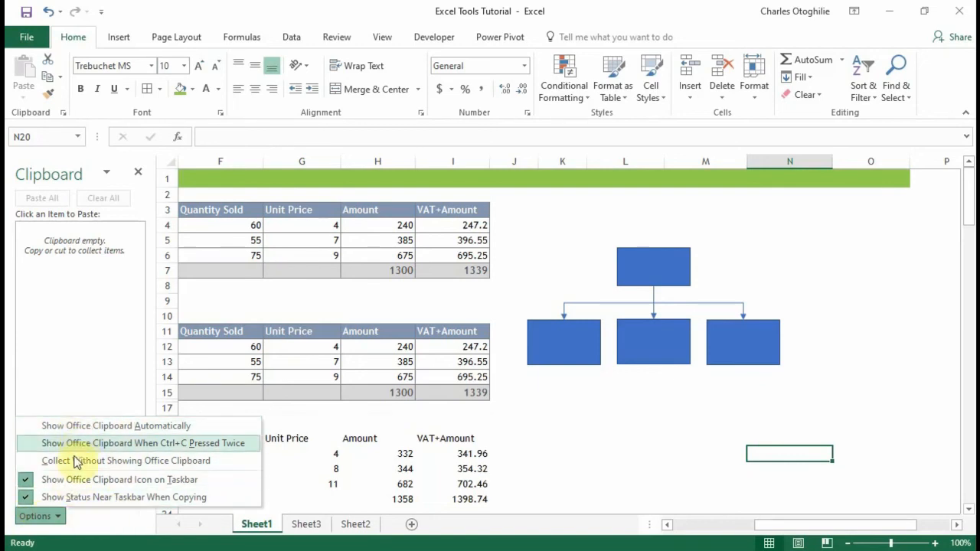
click(130, 386)
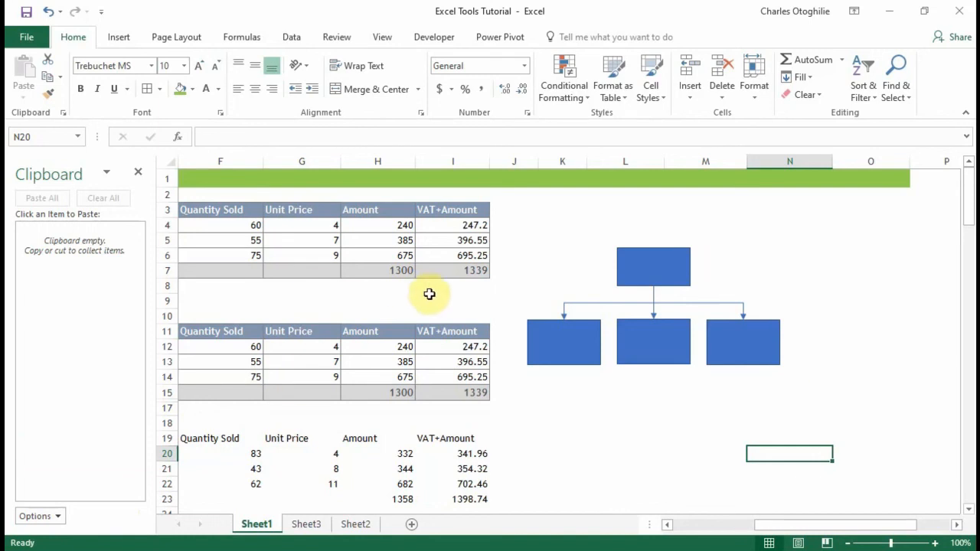
click(139, 176)
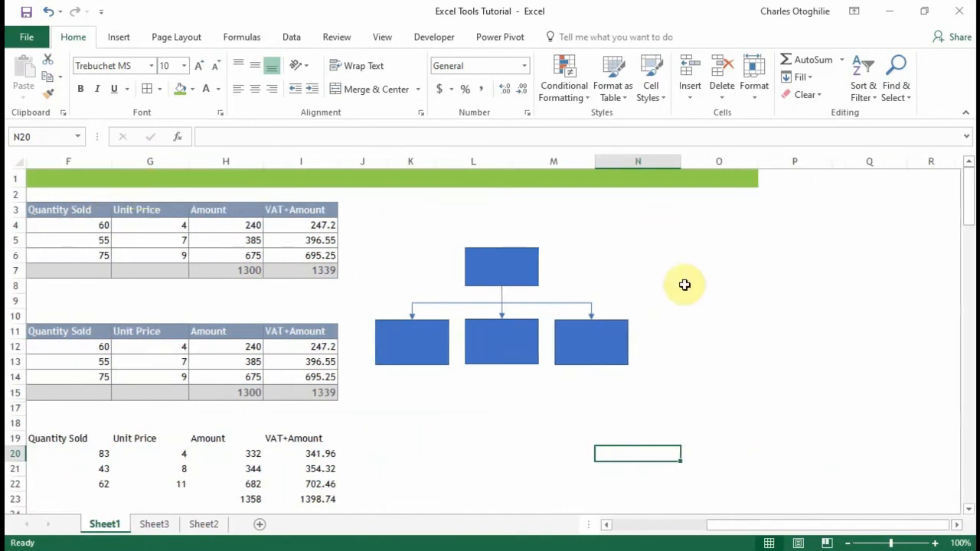
click(685, 285)
click(843, 485)
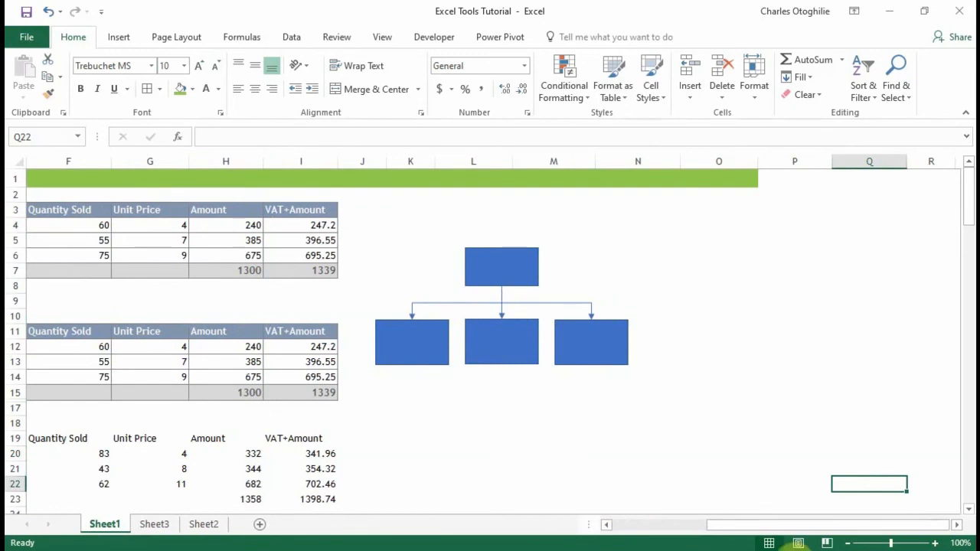
drag(778, 525, 621, 524)
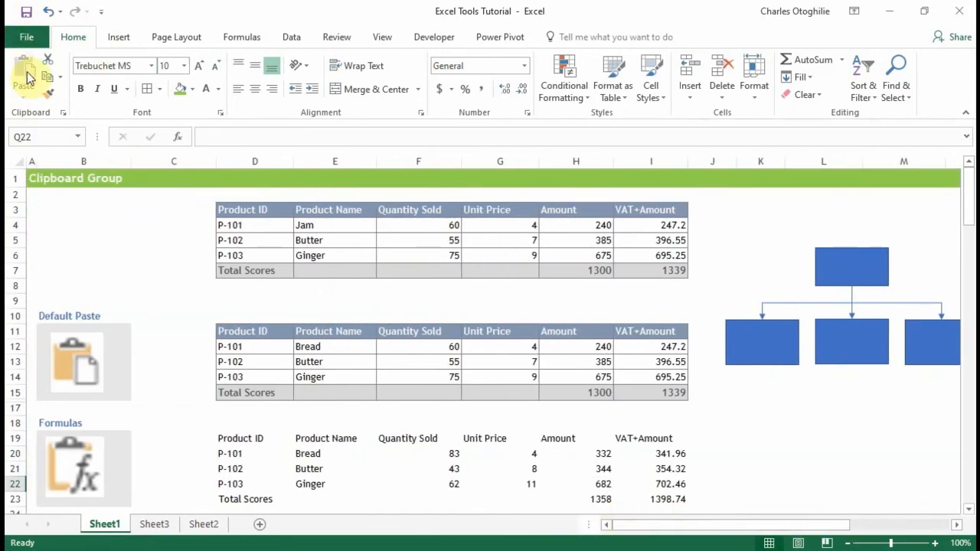
drag(708, 526, 728, 514)
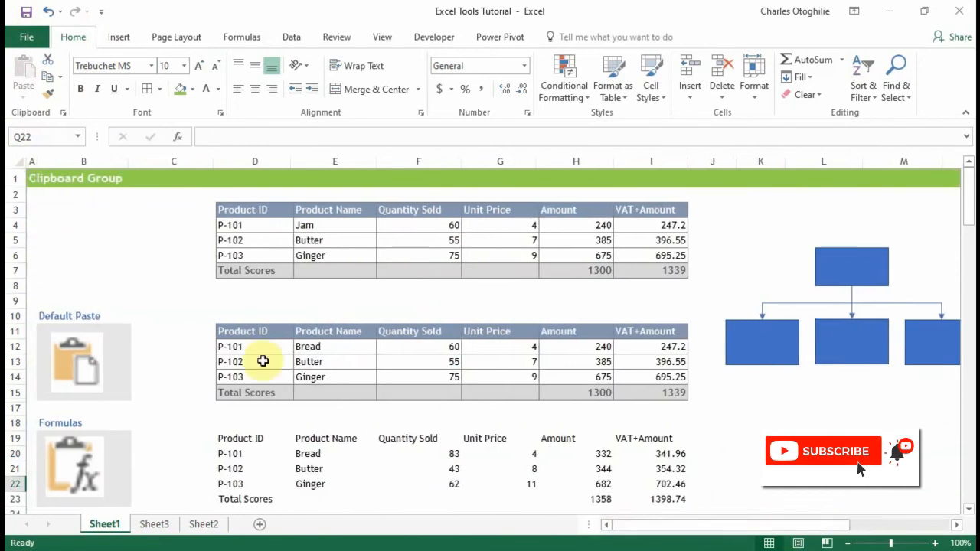
drag(669, 524, 714, 525)
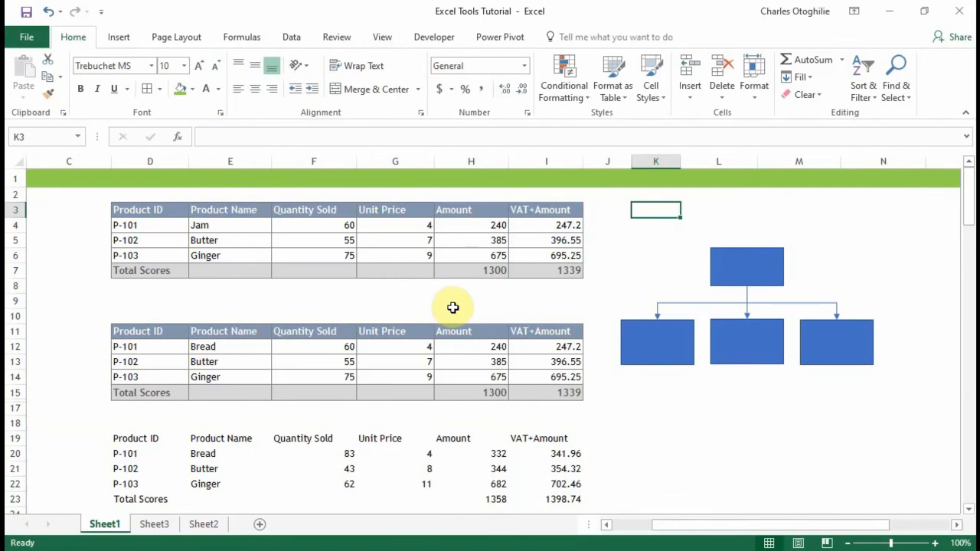
click(629, 286)
click(640, 227)
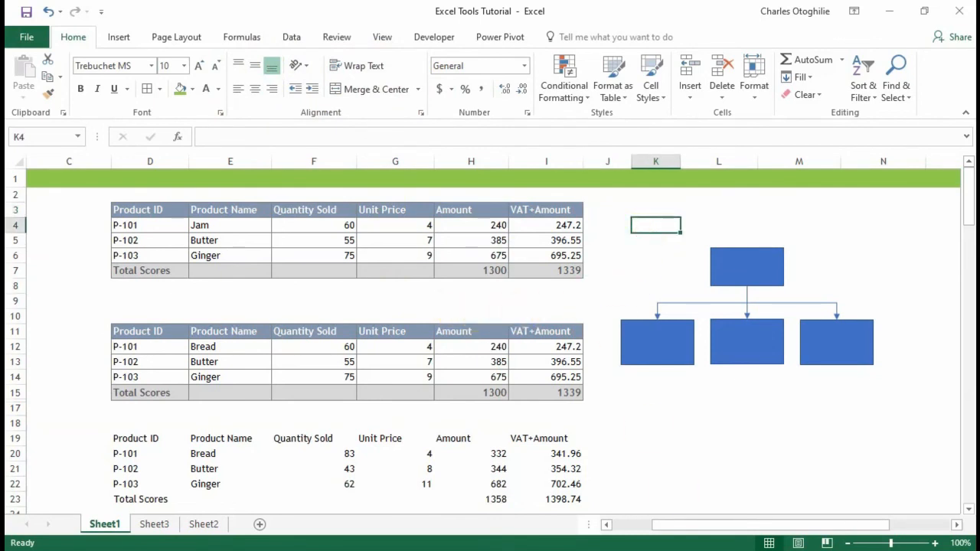